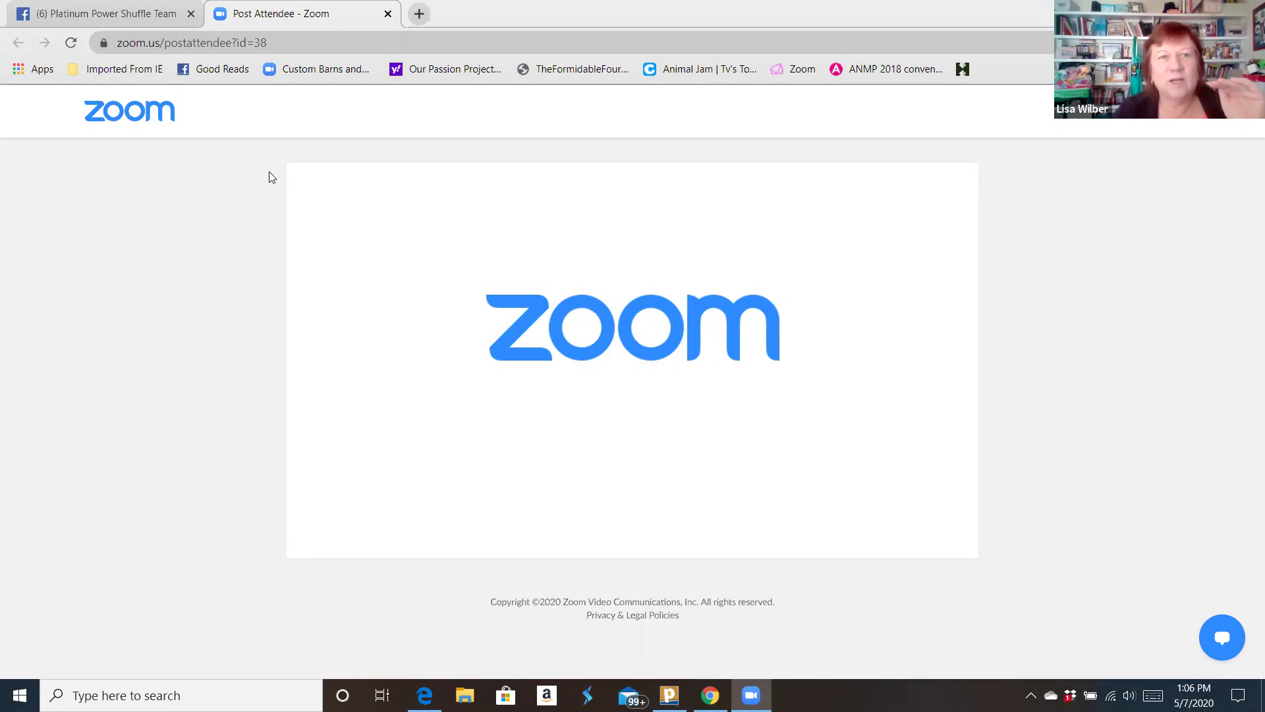
# - Open the Elify website in a new browser tab, go to its Shuffle product page and log in to Shuffle
pyautogui.click(420, 15)
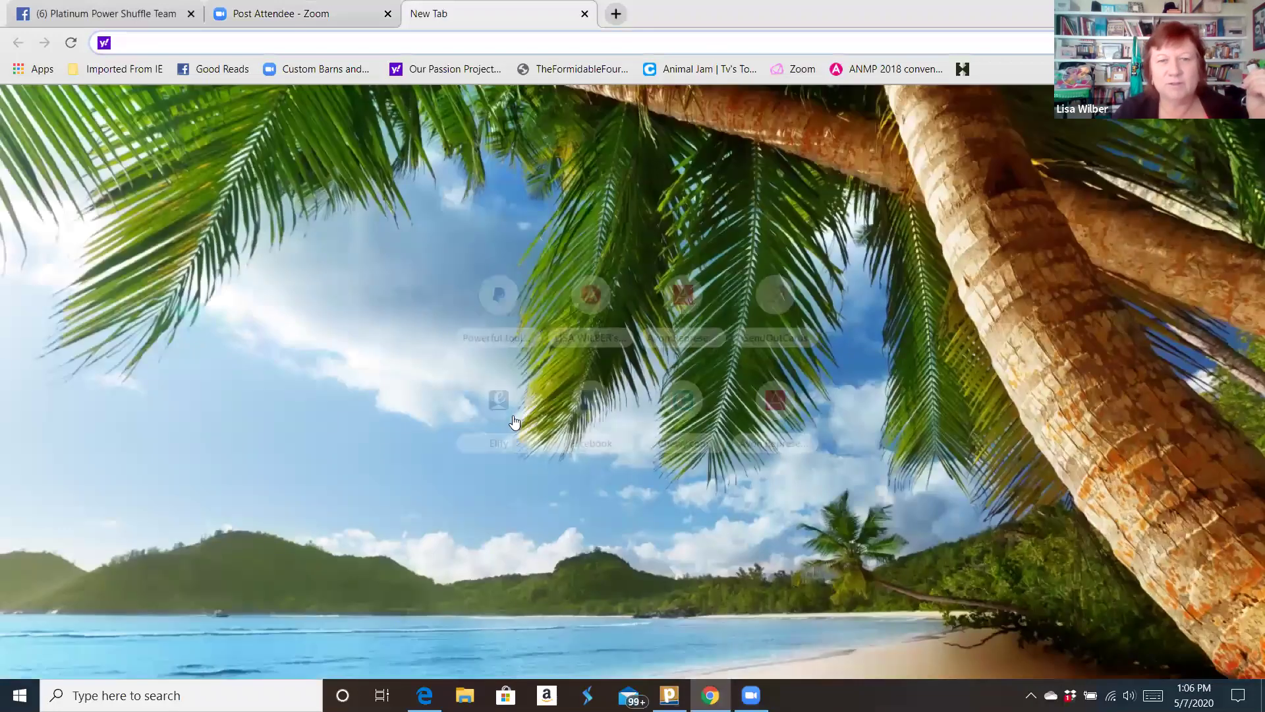
pyautogui.click(498, 402)
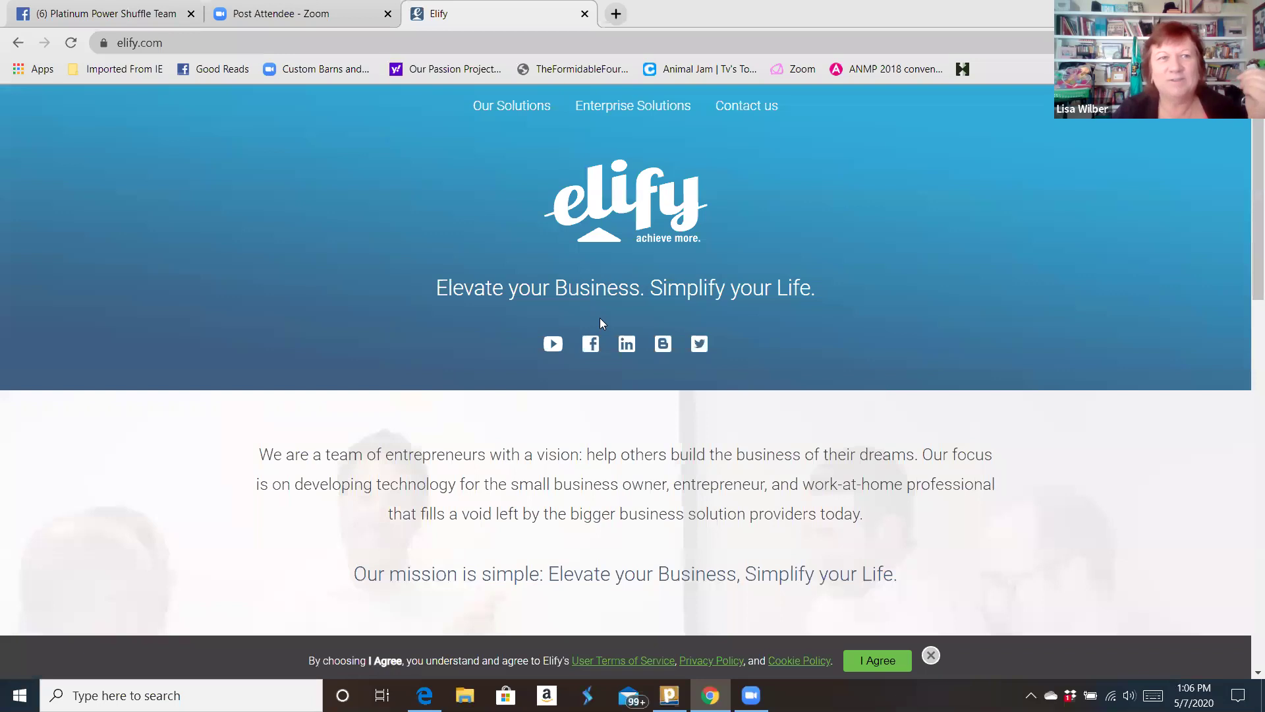
pyautogui.scroll(-8, 601, 323)
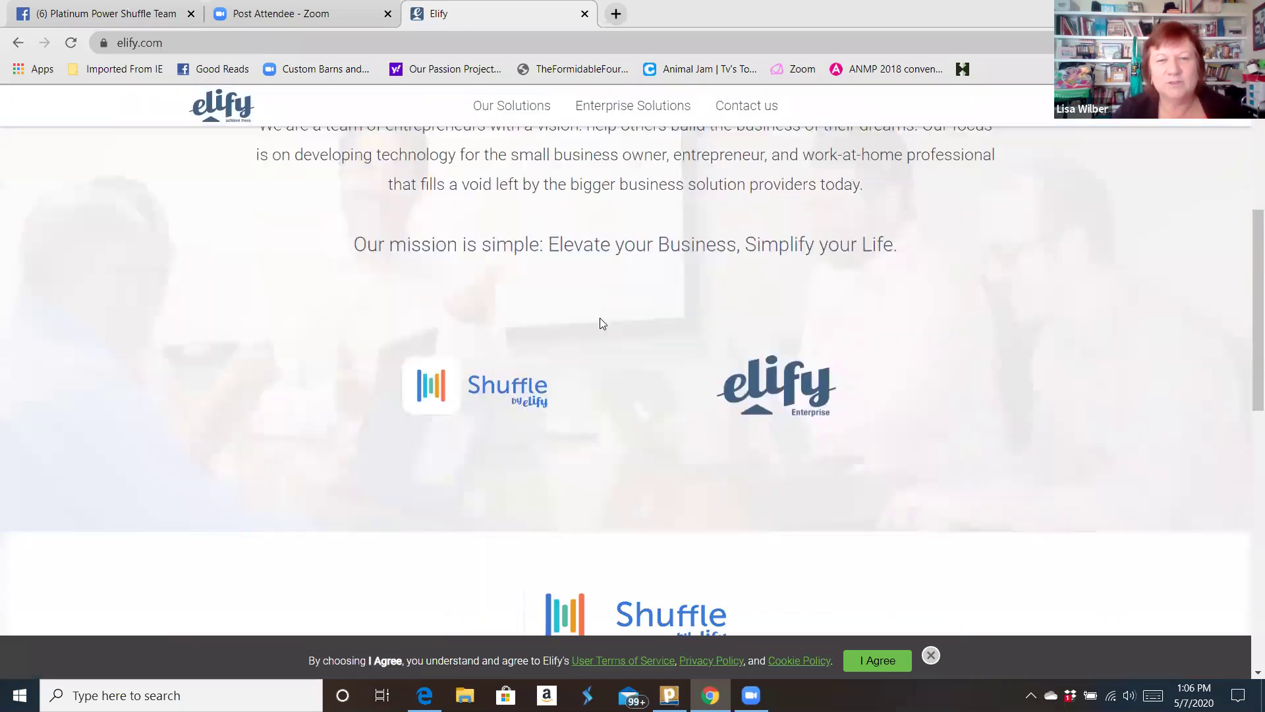
pyautogui.scroll(-3, 599, 323)
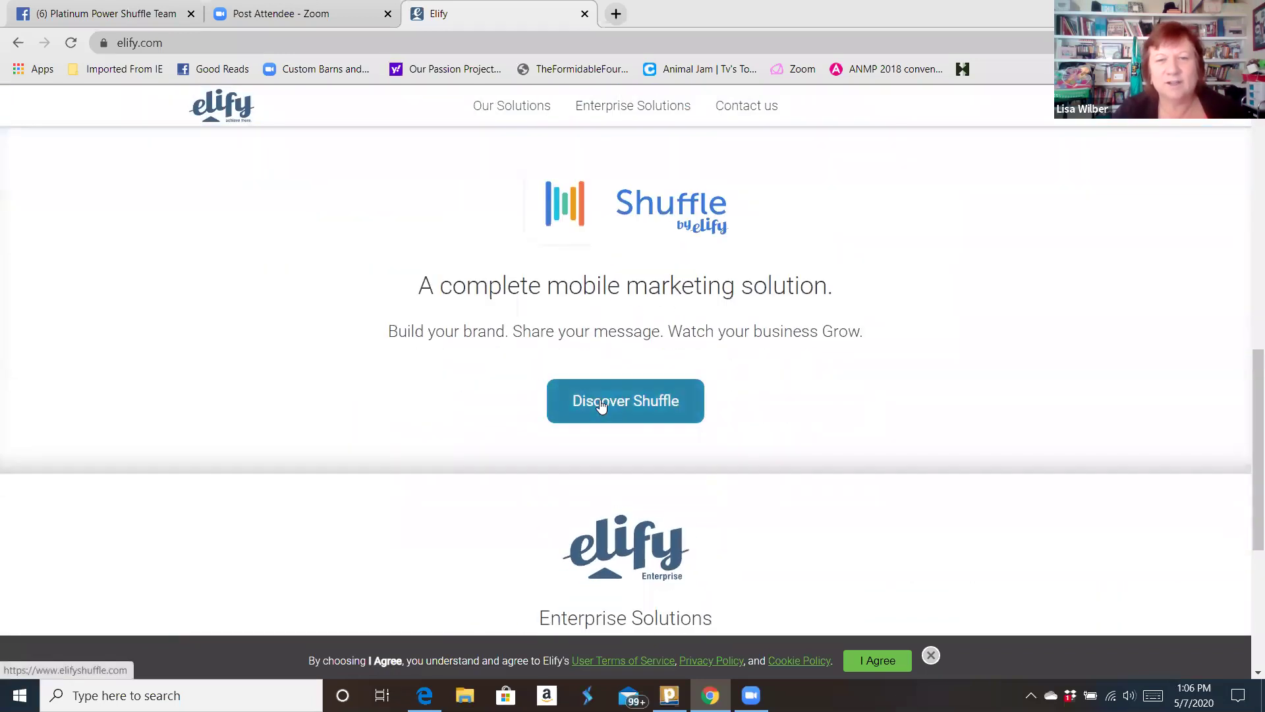
pyautogui.click(602, 405)
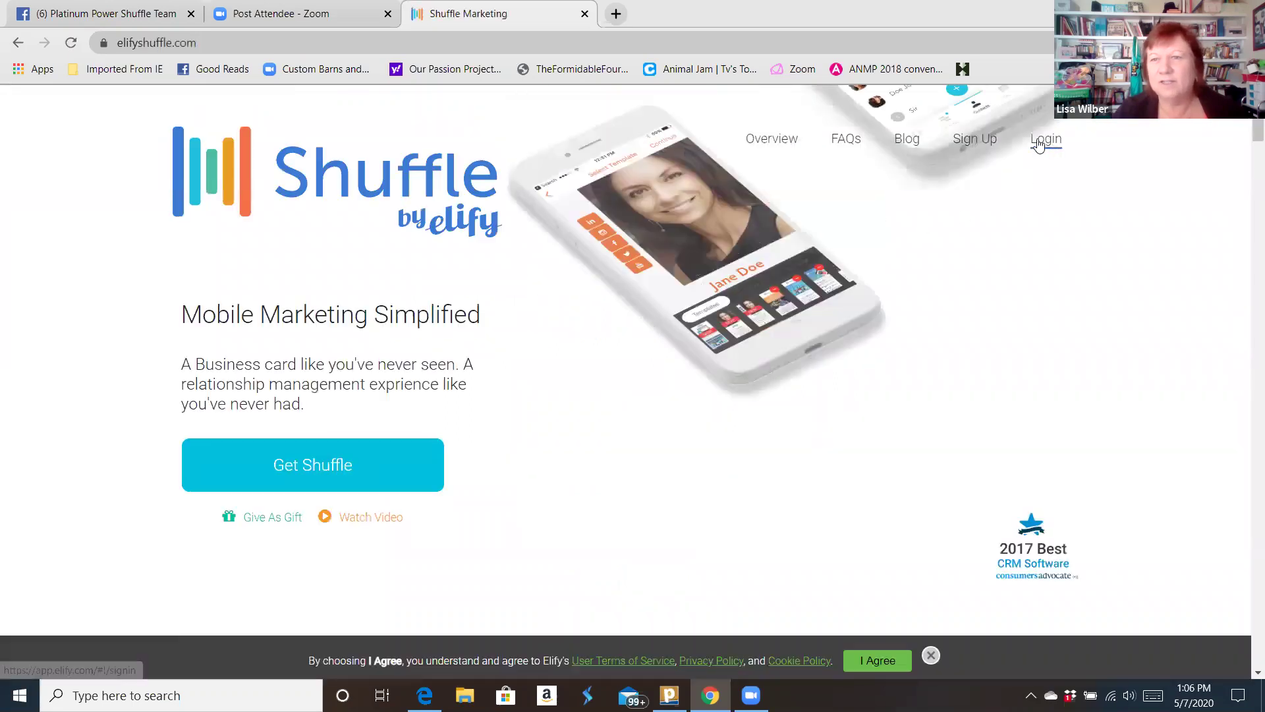
pyautogui.click(1039, 141)
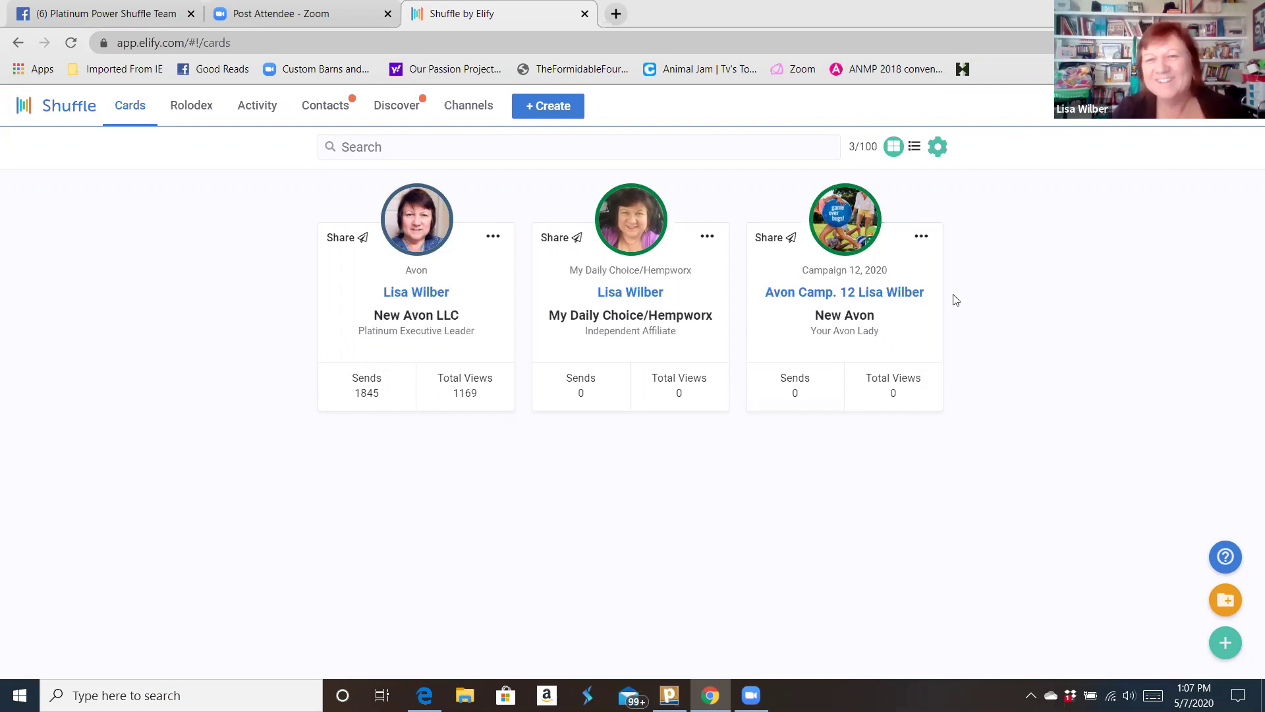
# - Create a new card and choose Elify VBC Template 19, with the large portrait above the Elify logo, as its template
pyautogui.click(539, 109)
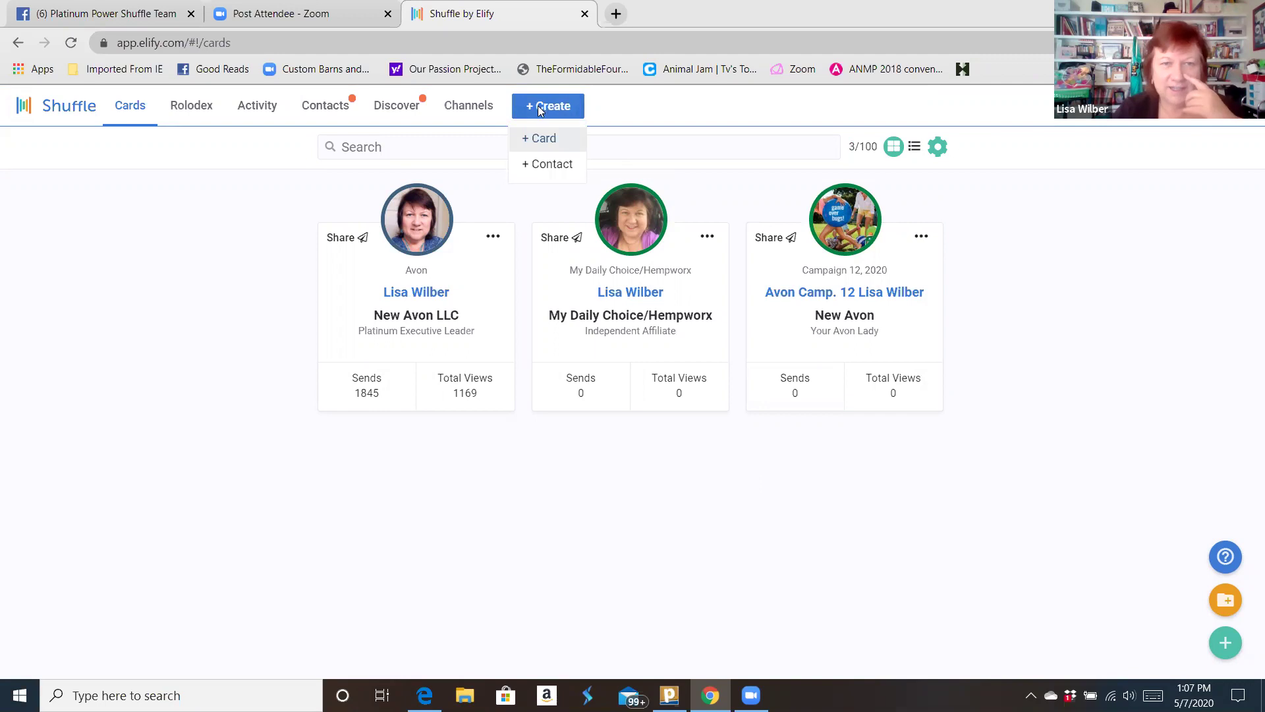
pyautogui.click(542, 138)
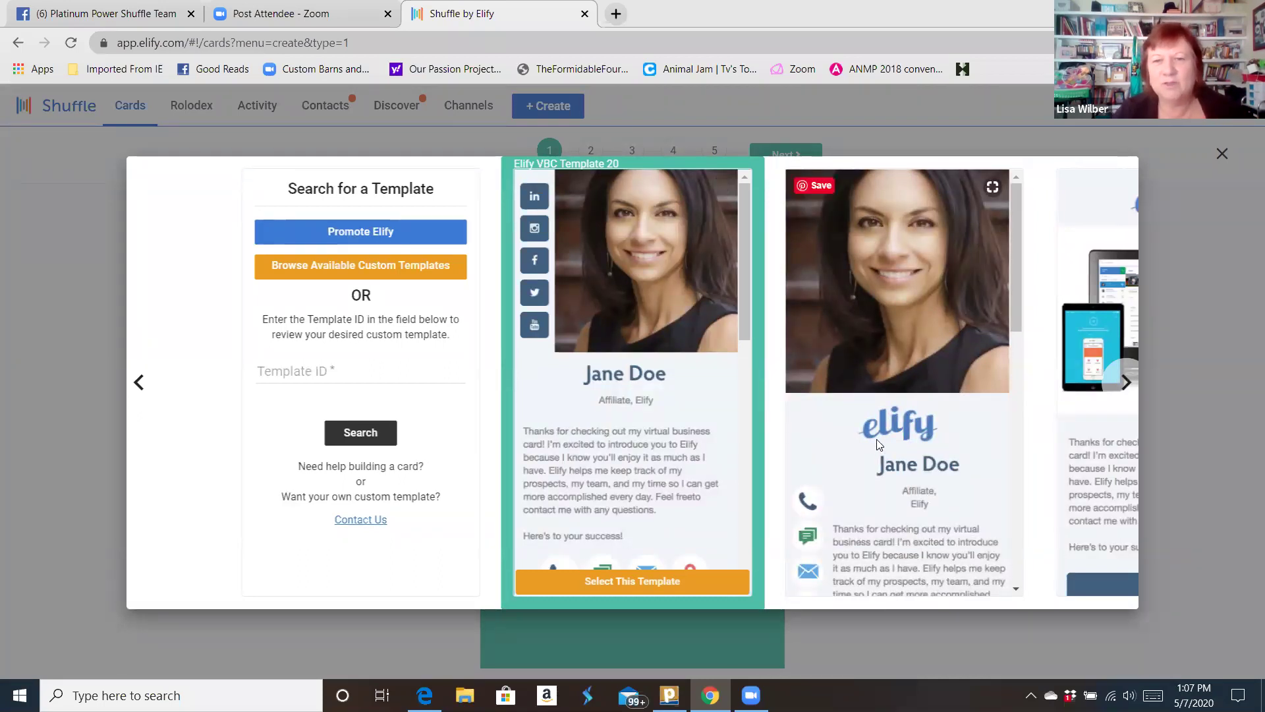
pyautogui.click(777, 417)
pyautogui.moveTo(491, 417); pyautogui.dragTo(350, 420)
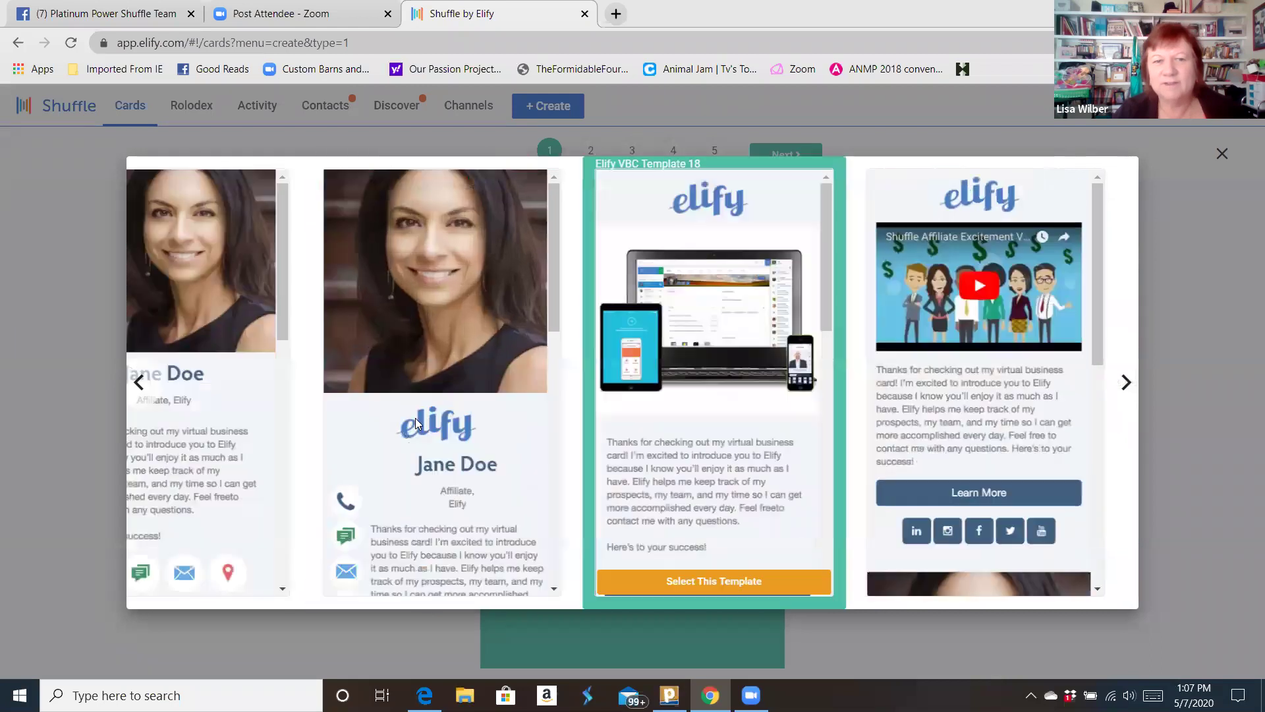
pyautogui.moveTo(454, 426); pyautogui.dragTo(639, 438)
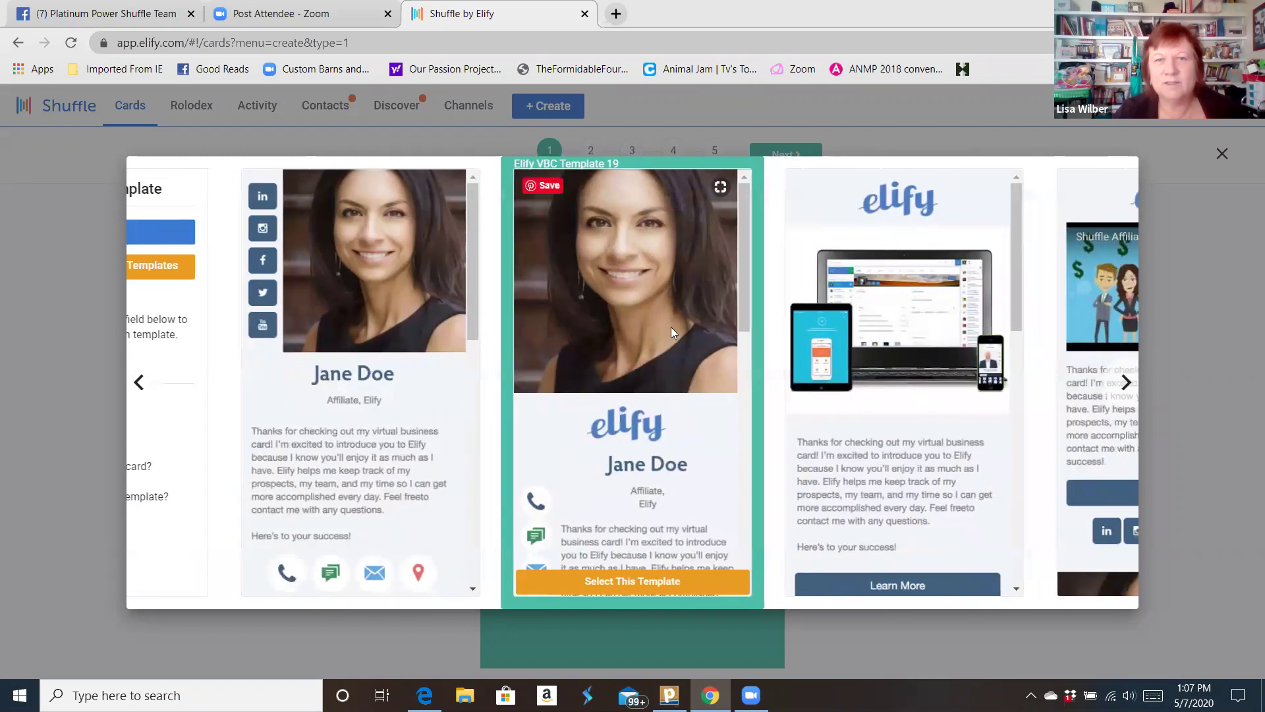
pyautogui.scroll(-2, 647, 516)
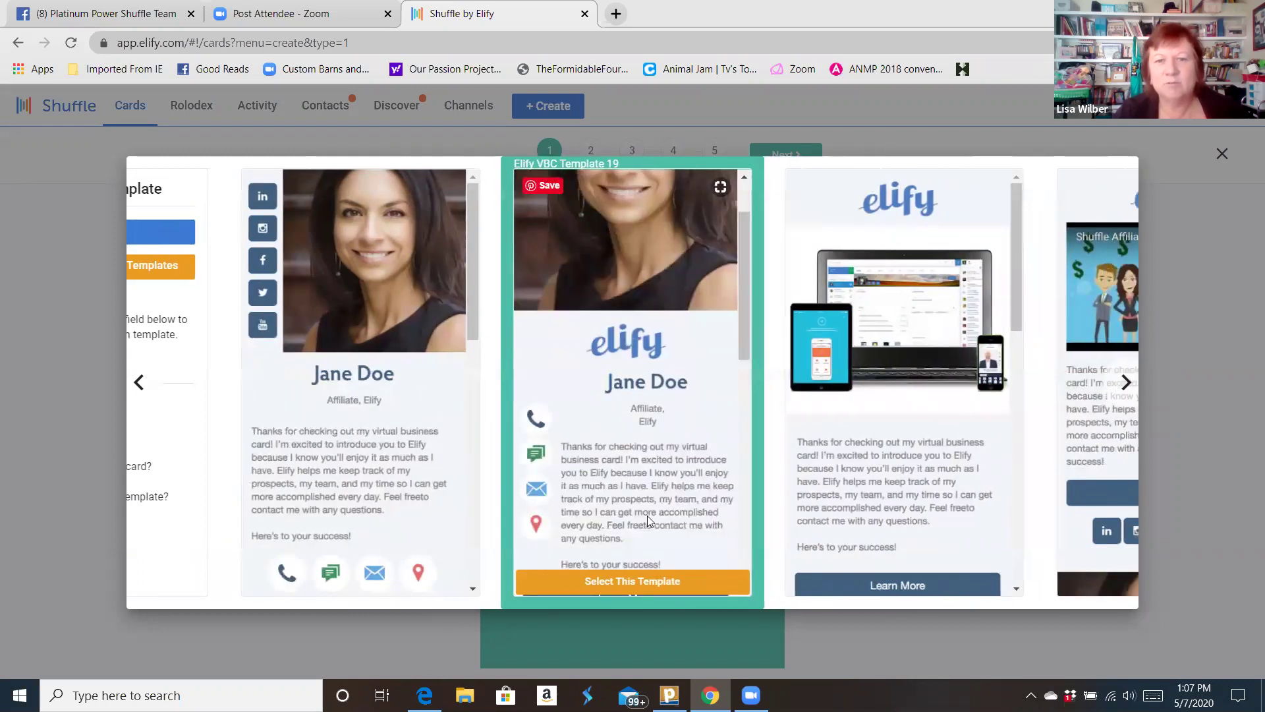
pyautogui.click(631, 582)
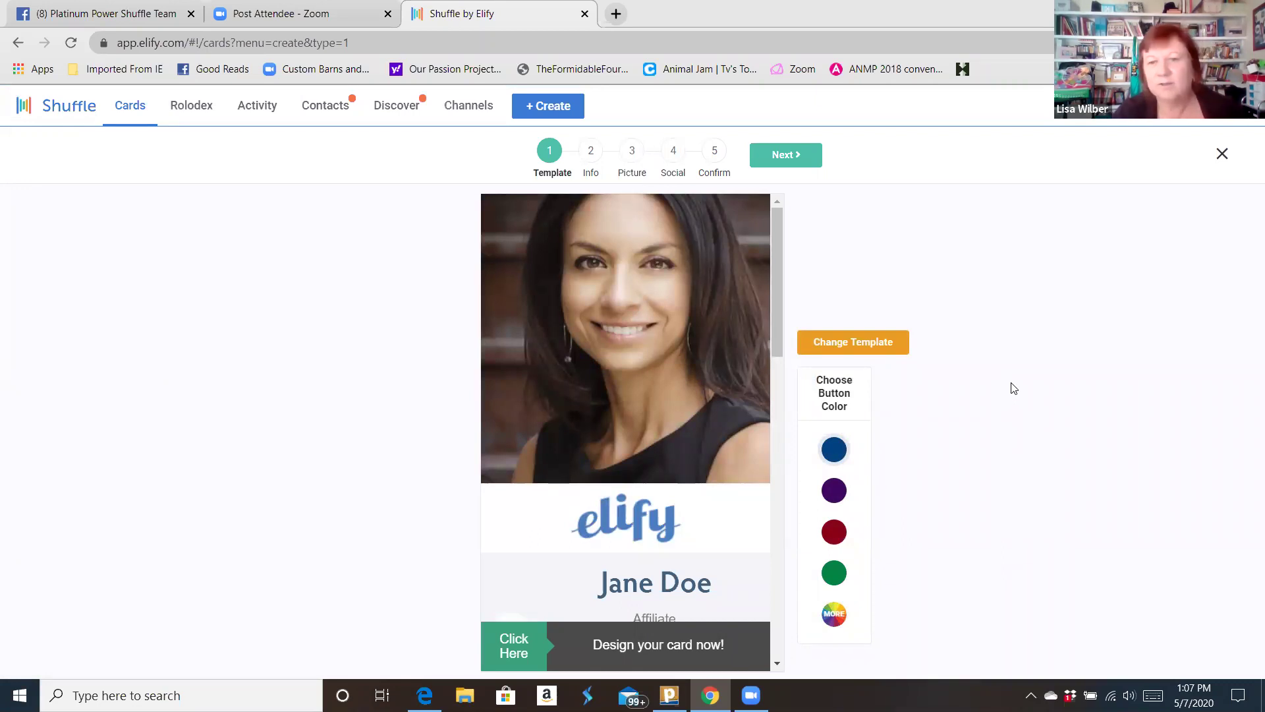
# - Set the card's button color to green and fill in the card's info from the saved profile information
pyautogui.click(833, 575)
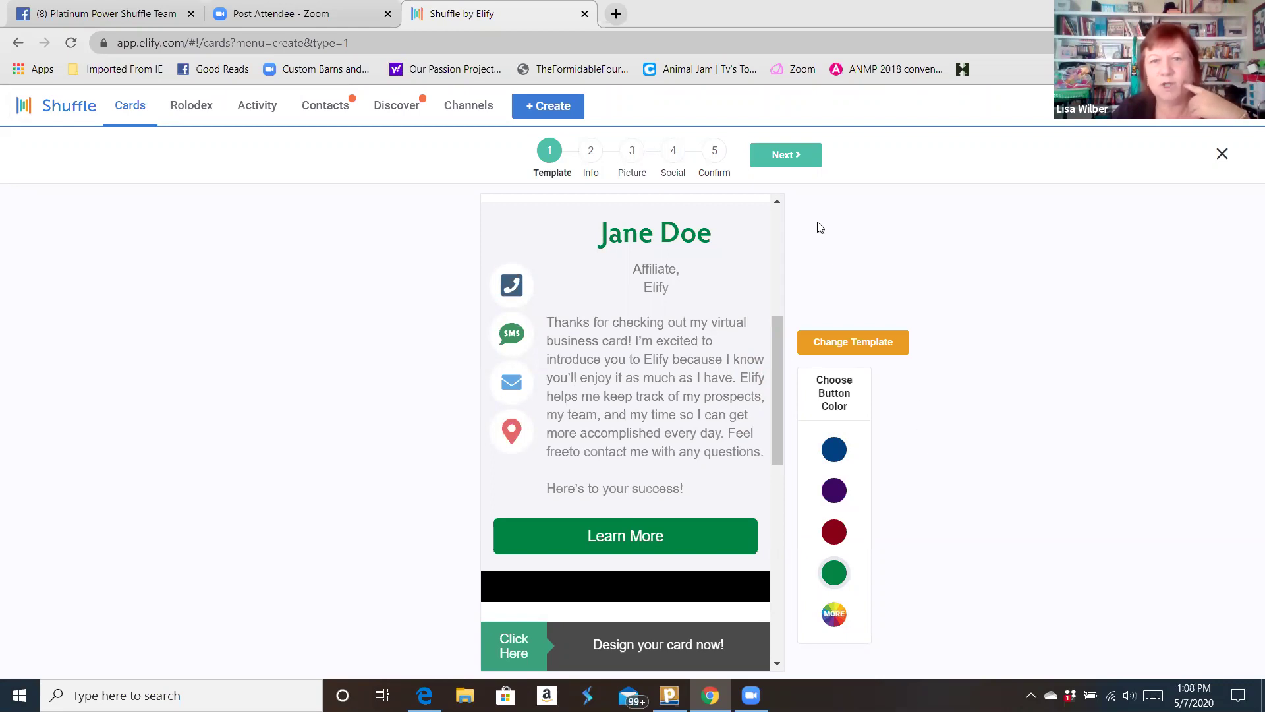
pyautogui.click(781, 158)
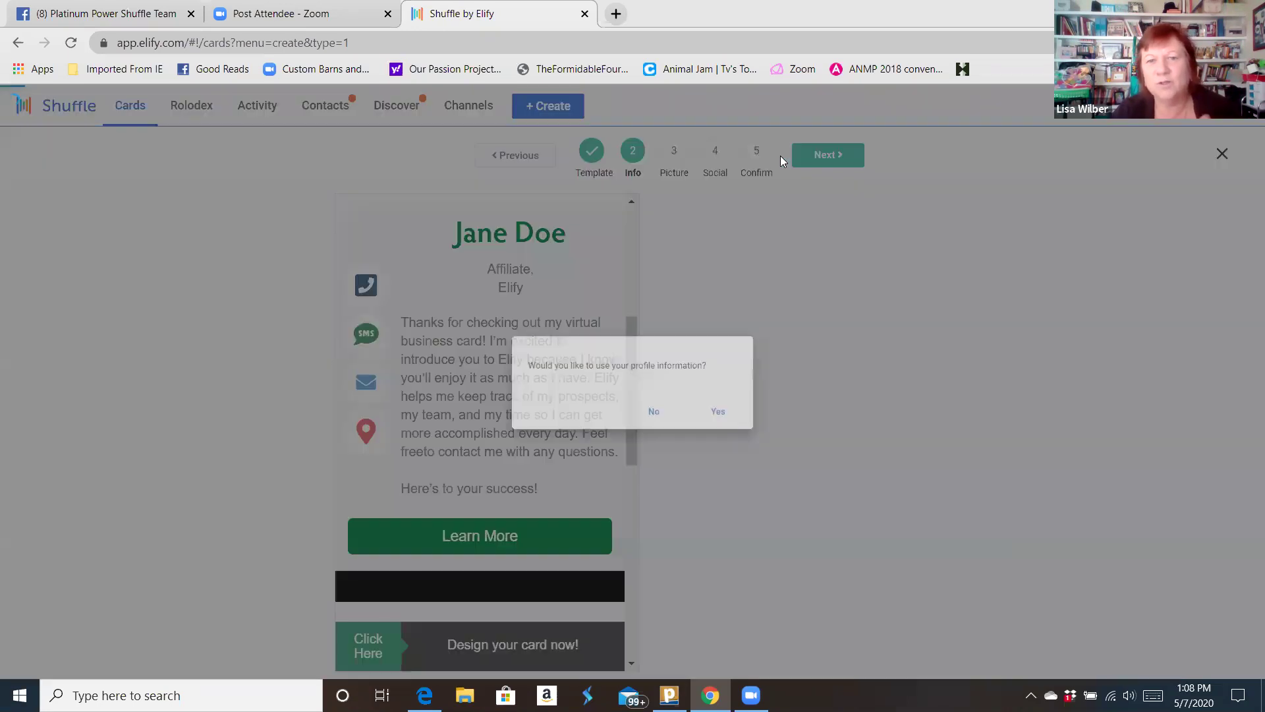
pyautogui.click(736, 421)
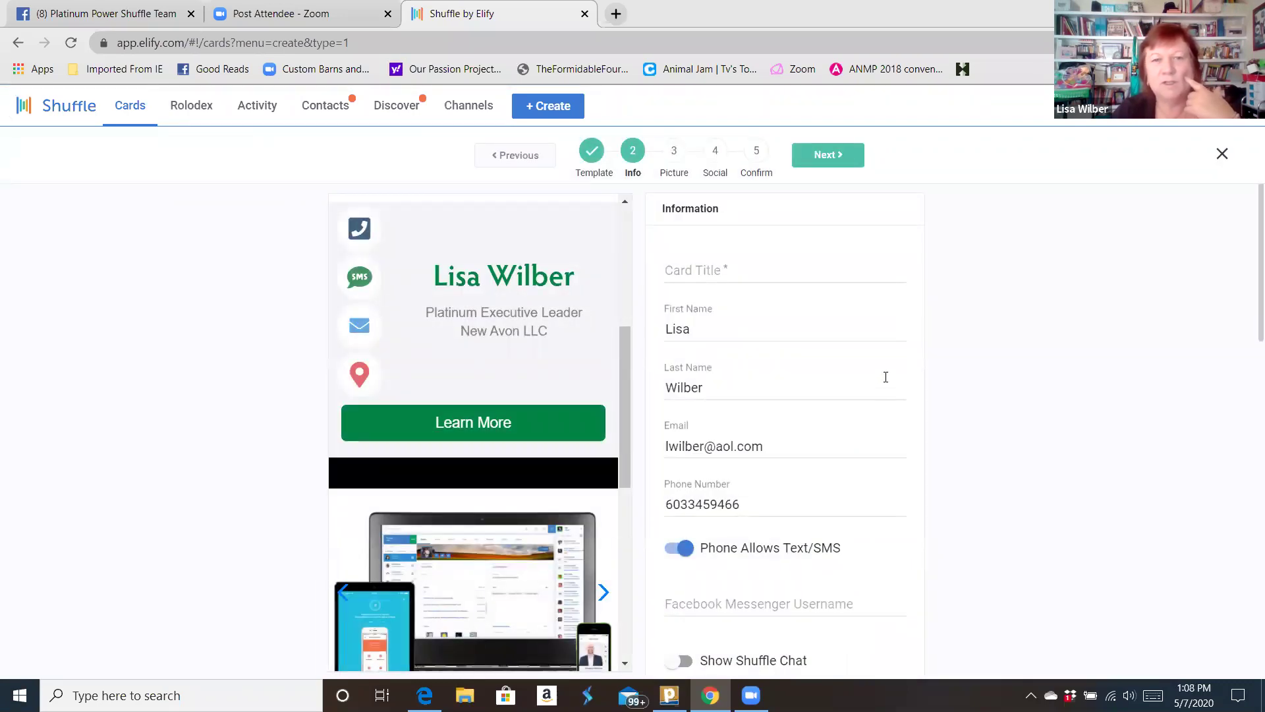
# - Set the card title to "Avon Campaign 12"
pyautogui.click(719, 271)
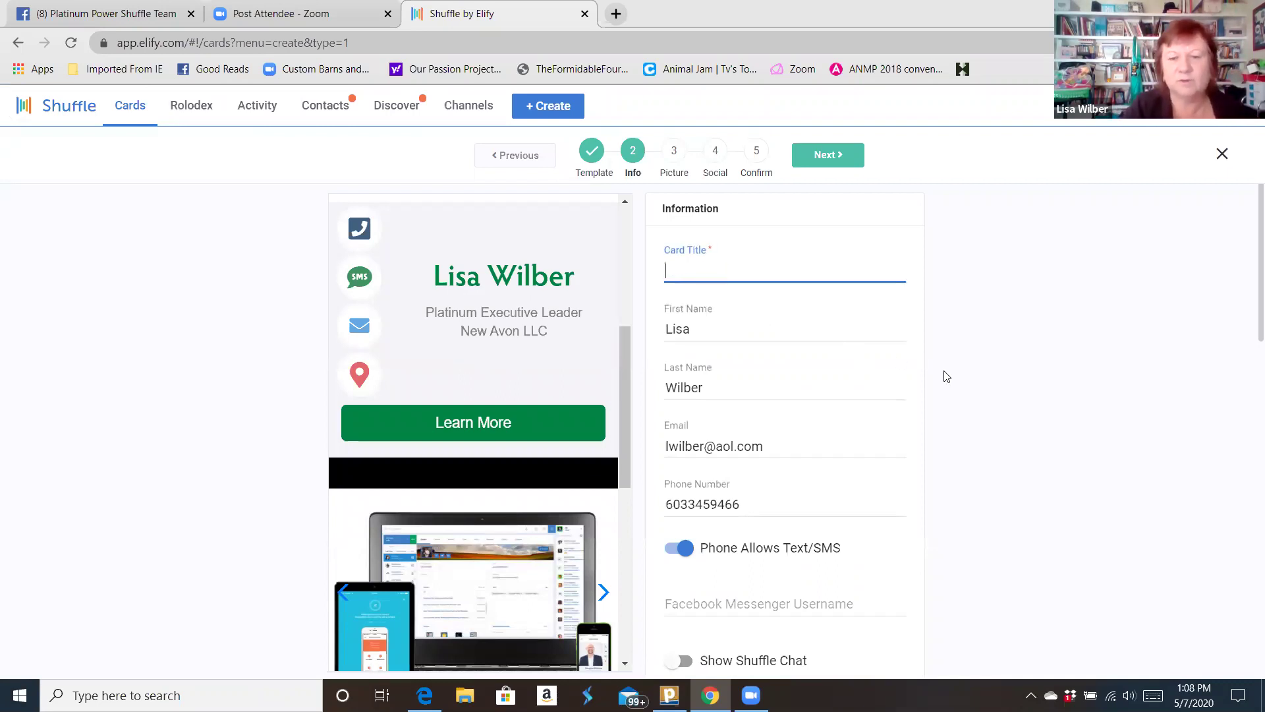
pyautogui.write('Avon Camp')
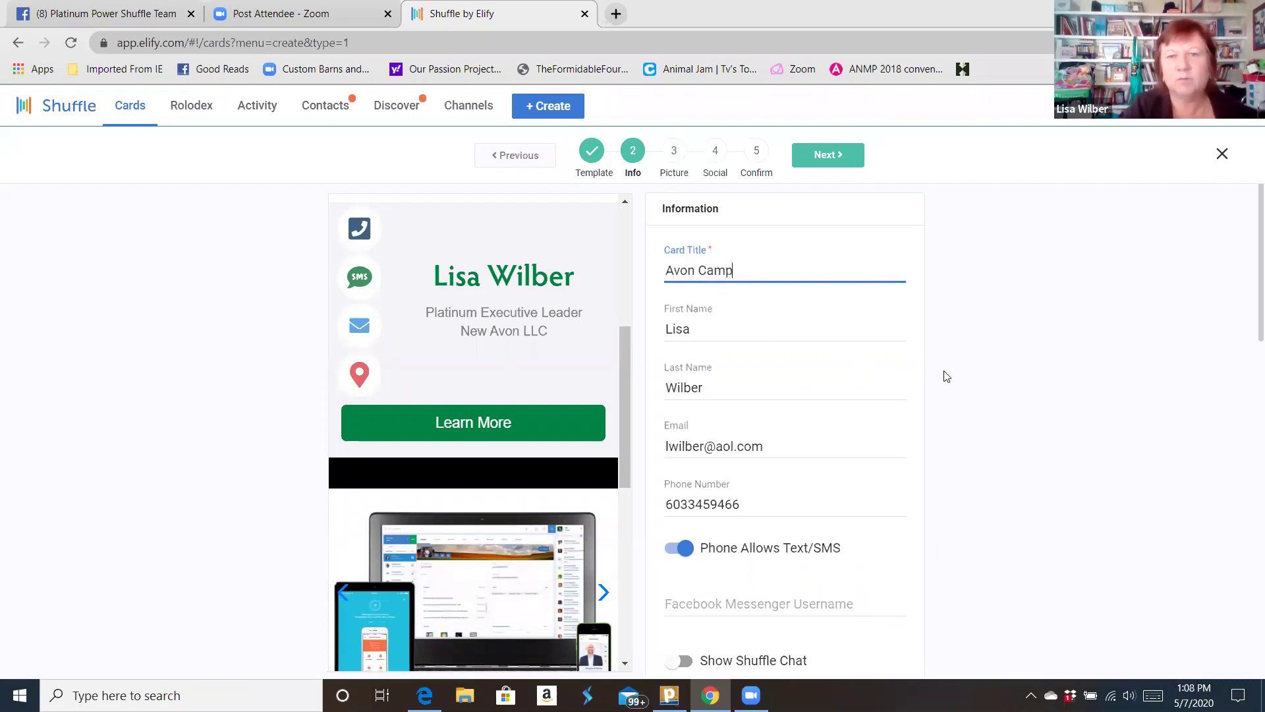
pyautogui.write('aign 12')
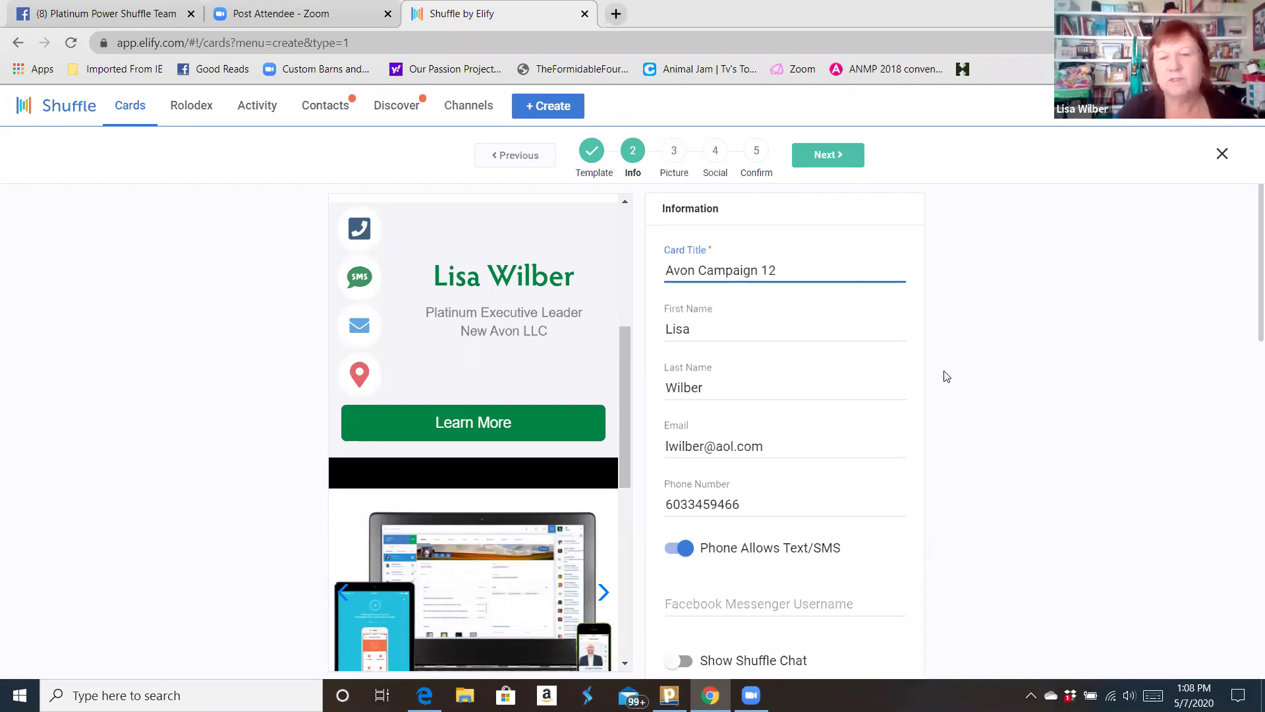
# - Replace the card's first name with "Avon Camp. 12"
pyautogui.click(717, 338)
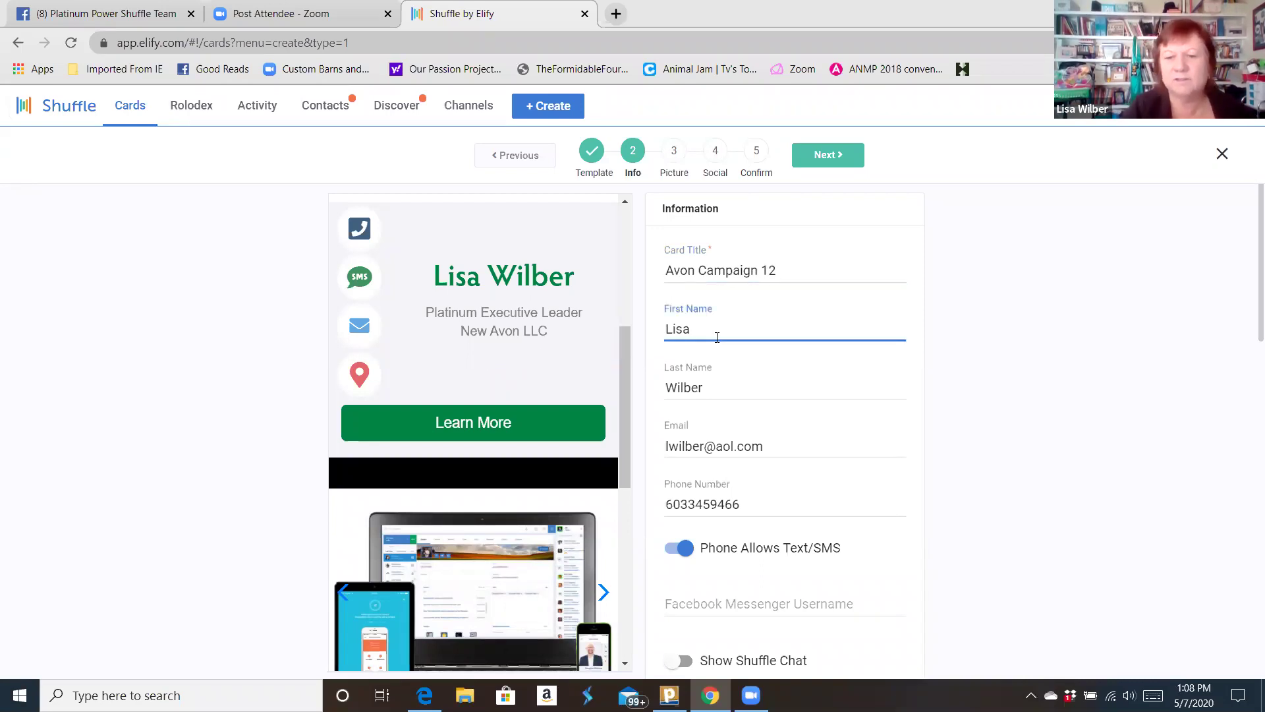
pyautogui.press('BackSpace')
pyautogui.press('BackSpace')
pyautogui.press('BackSpace')
pyautogui.press('BackSpace')
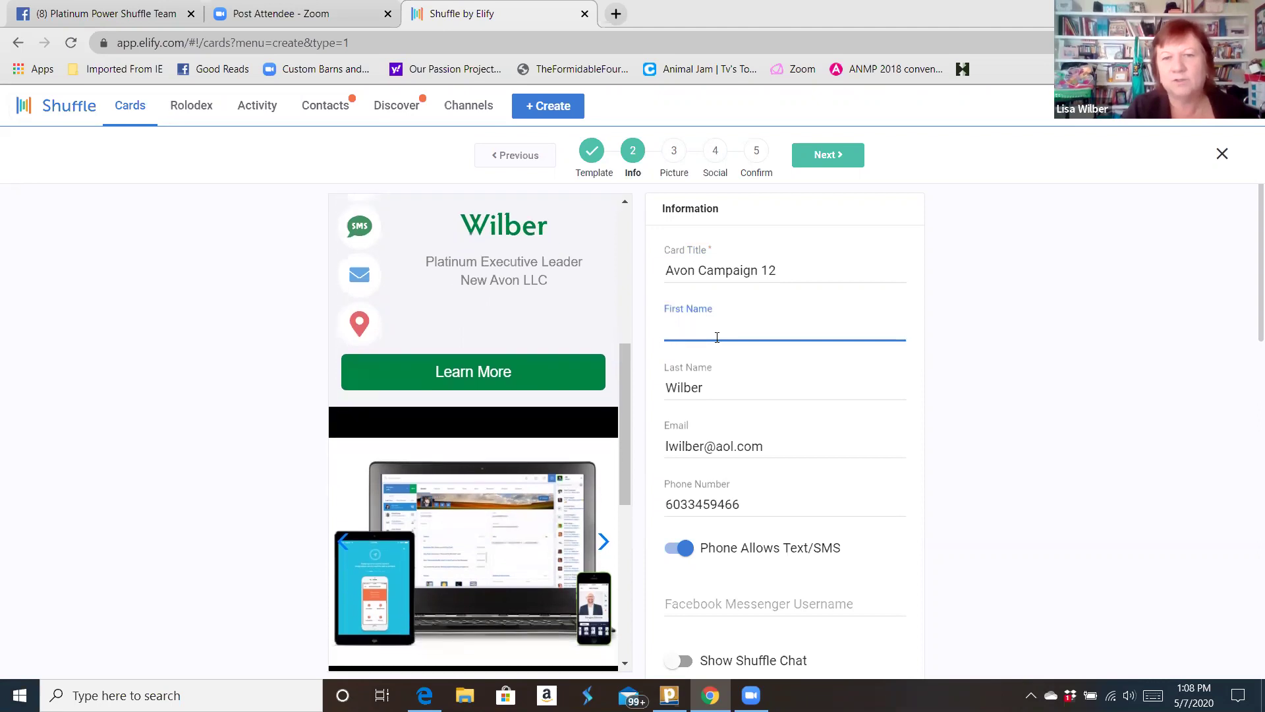
pyautogui.write('Avon')
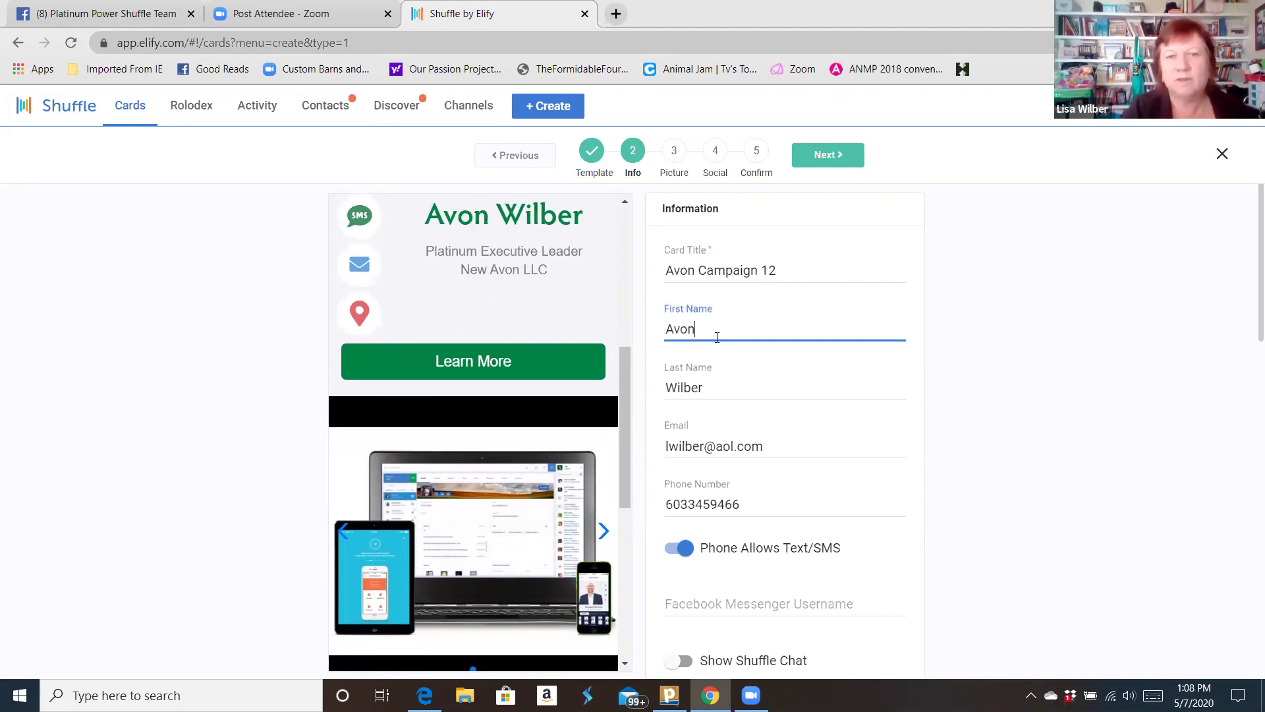
pyautogui.write(' Campaig')
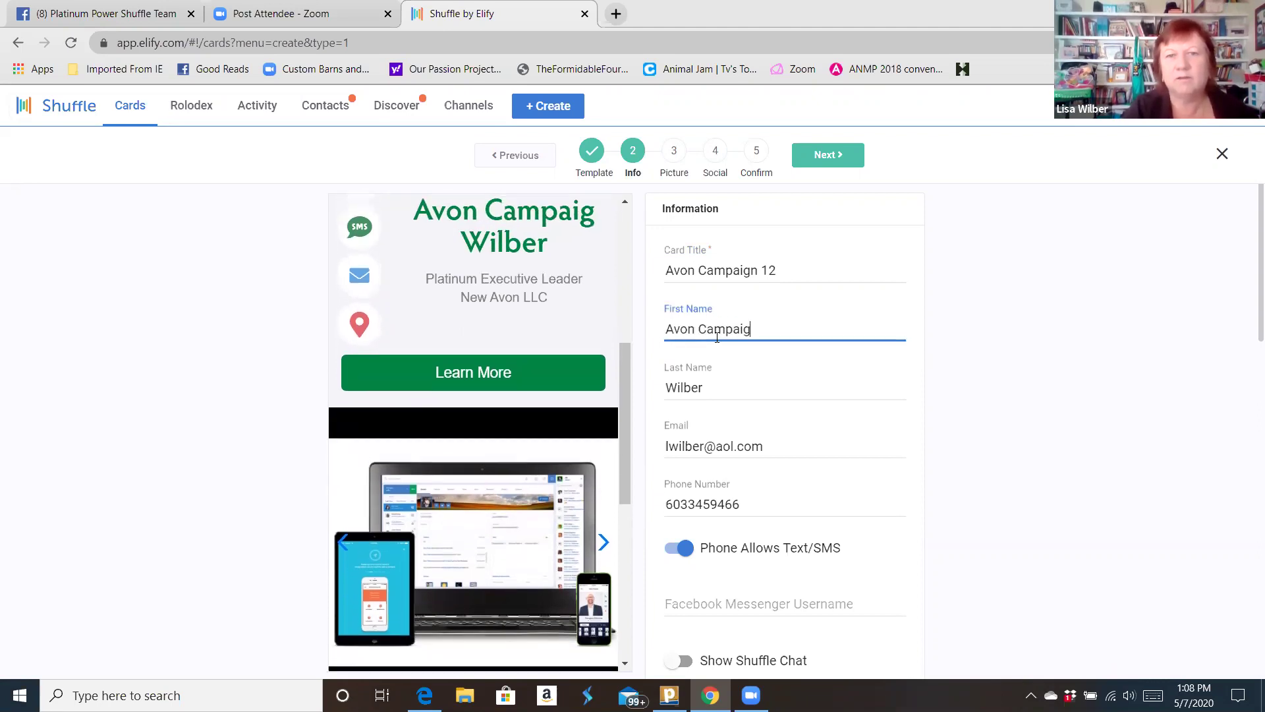
pyautogui.write('n')
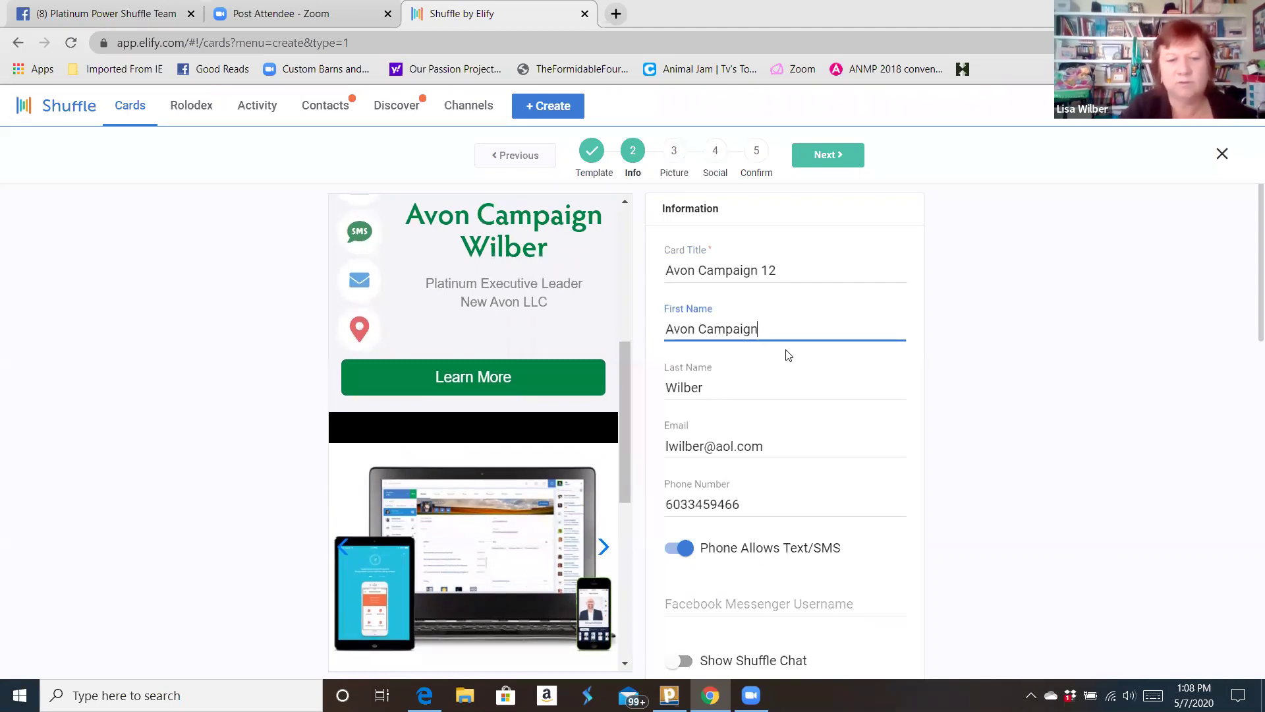
pyautogui.press('BackSpace')
pyautogui.press('BackSpace')
pyautogui.press('BackSpace')
pyautogui.press('BackSpace')
pyautogui.write('. 12')
# - Replace the card's last name with the card owner's full name and check the heading in the card preview
pyautogui.click(745, 396)
pyautogui.press('BackSpace')
pyautogui.press('BackSpace')
pyautogui.press('BackSpace')
pyautogui.press('BackSpace')
pyautogui.press('BackSpace')
pyautogui.press('BackSpace')
pyautogui.write('Lisa Wilbe')
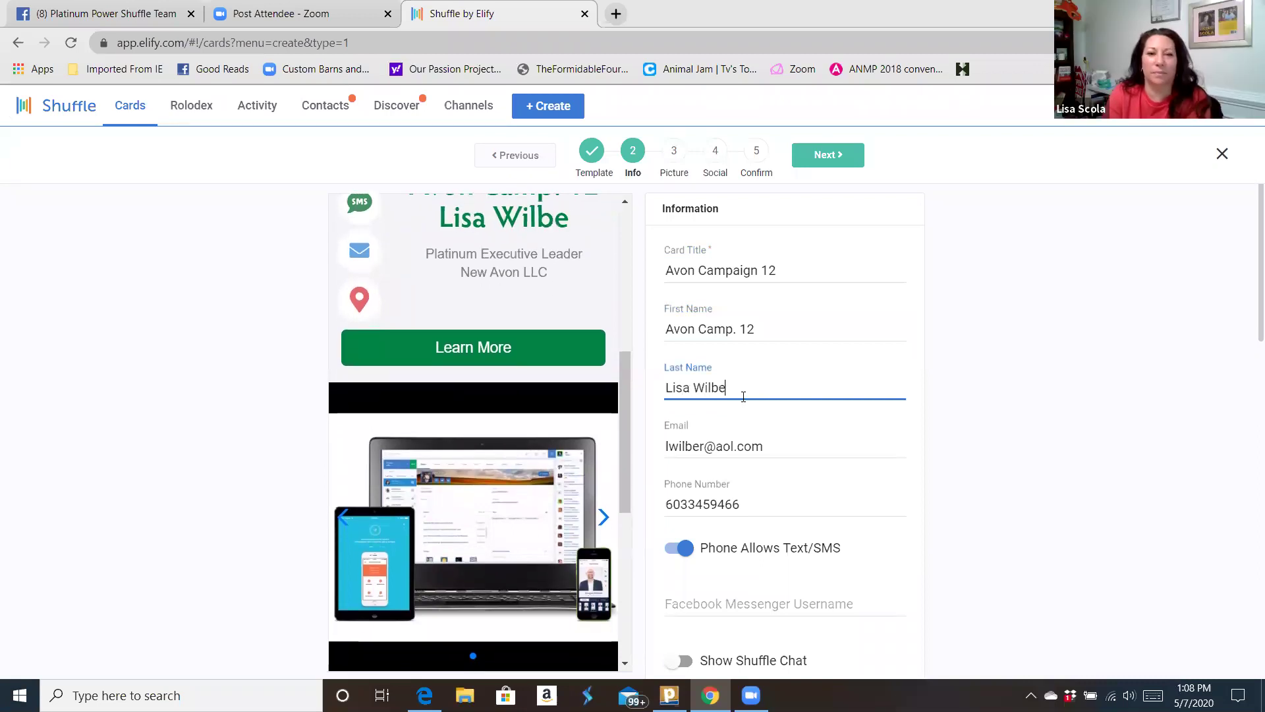
pyautogui.write('r')
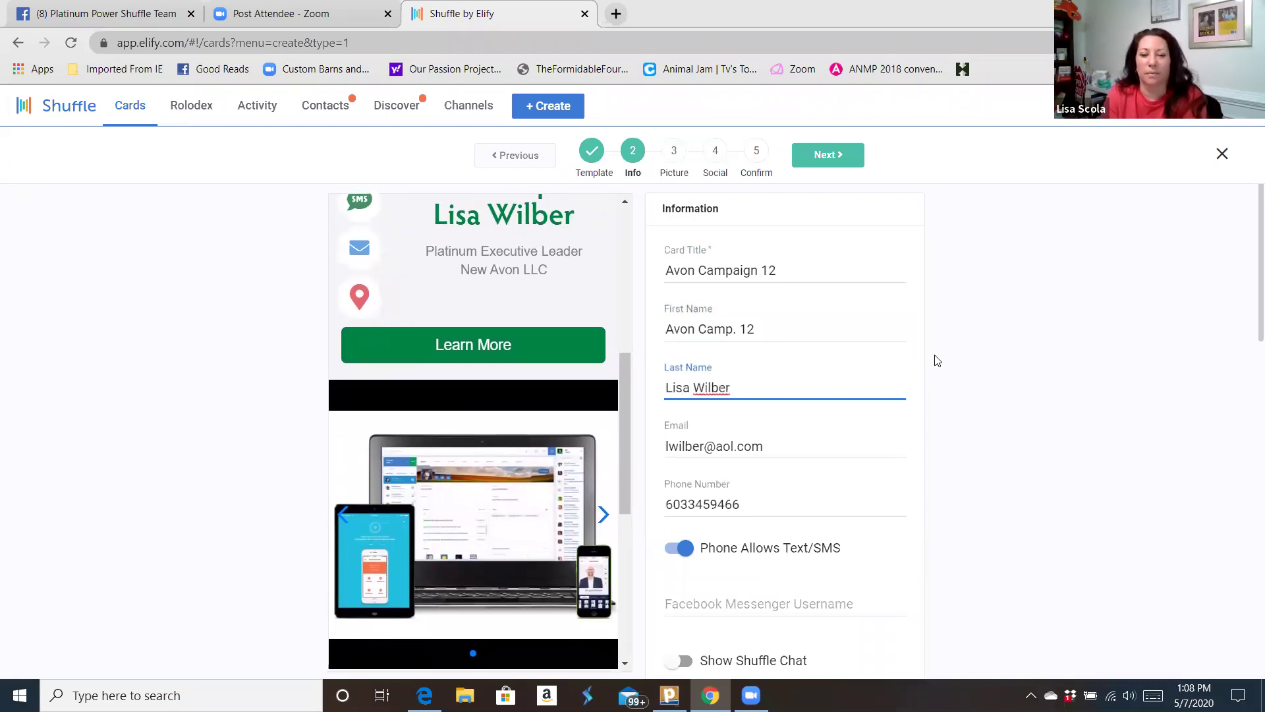
pyautogui.scroll(3, 523, 365)
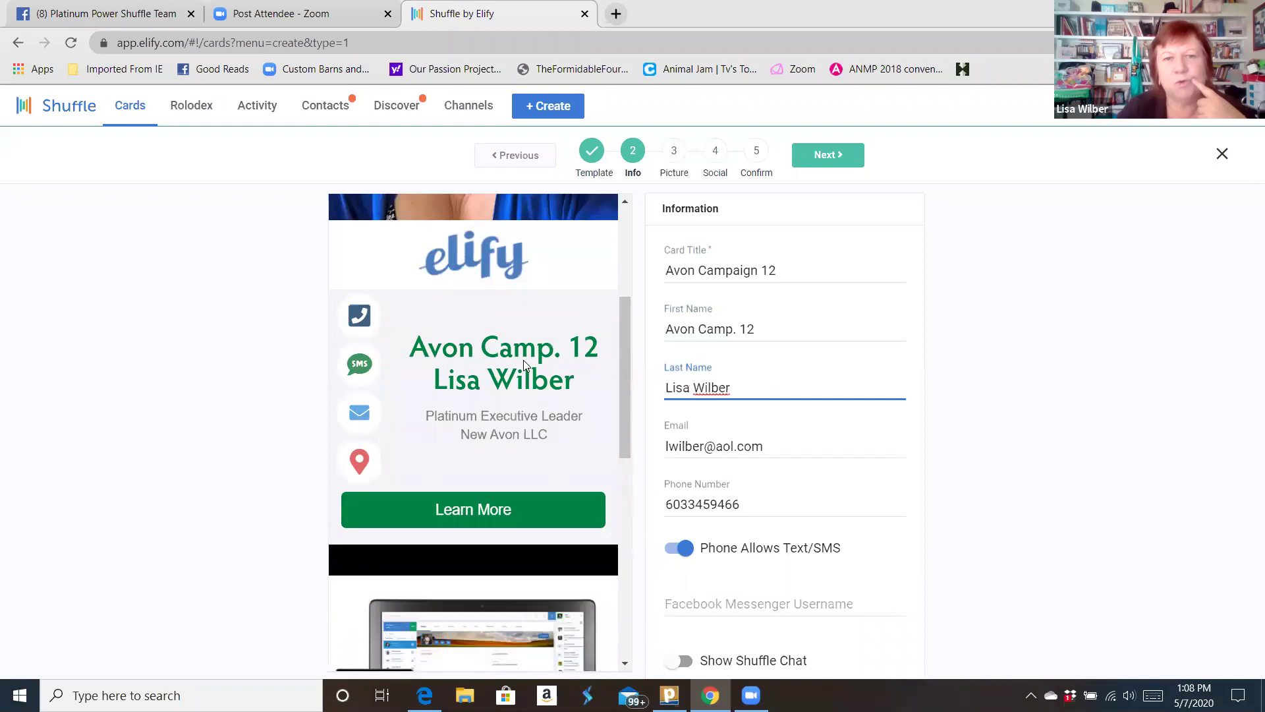
# - Shorten the card's company name to "New Avon"
pyautogui.scroll(-2, 818, 403)
pyautogui.scroll(-6, 820, 403)
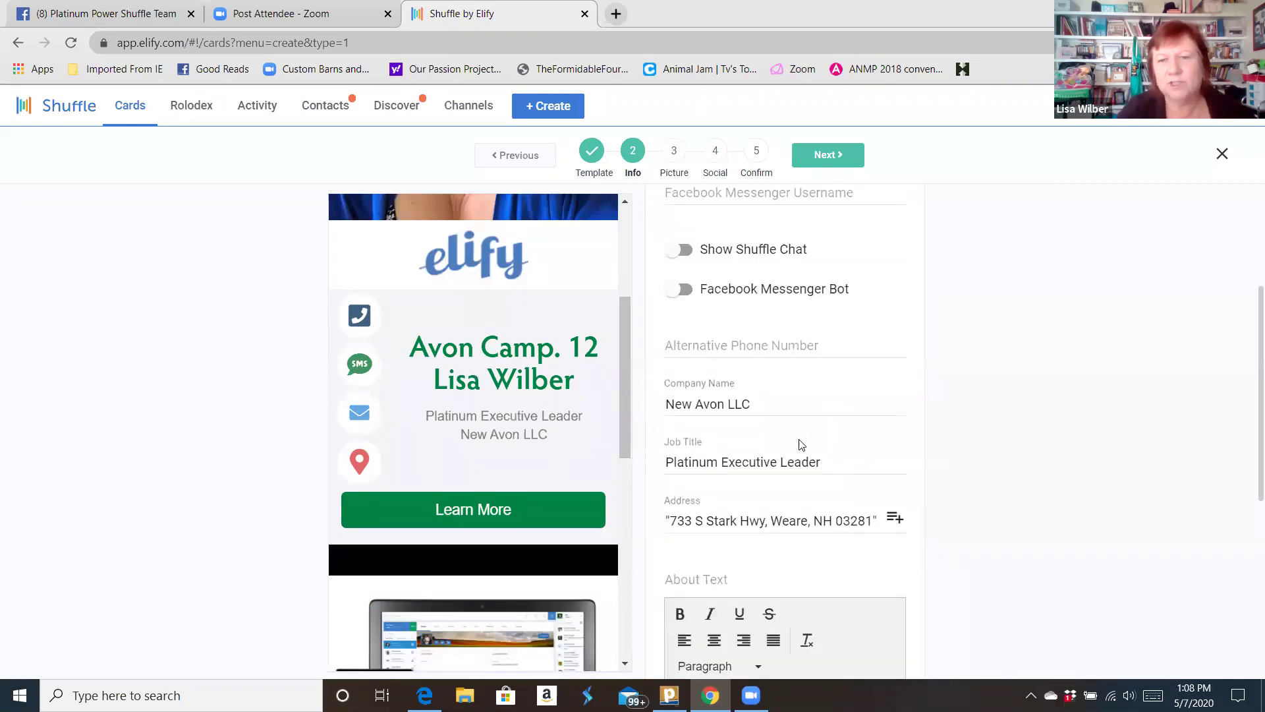
pyautogui.click(761, 410)
pyautogui.press('BackSpace')
pyautogui.press('BackSpace')
pyautogui.press('BackSpace')
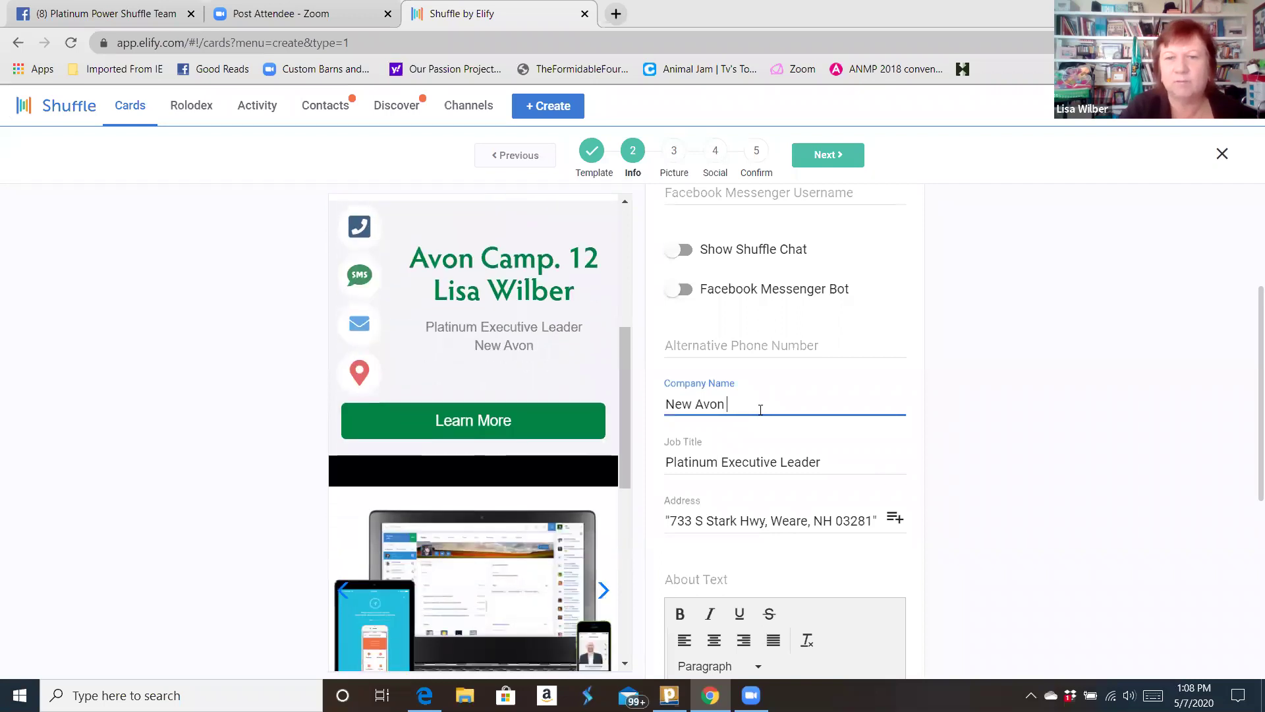
# - Replace the card's job title with "Your Avon Lady" and review the card preview
pyautogui.click(849, 462)
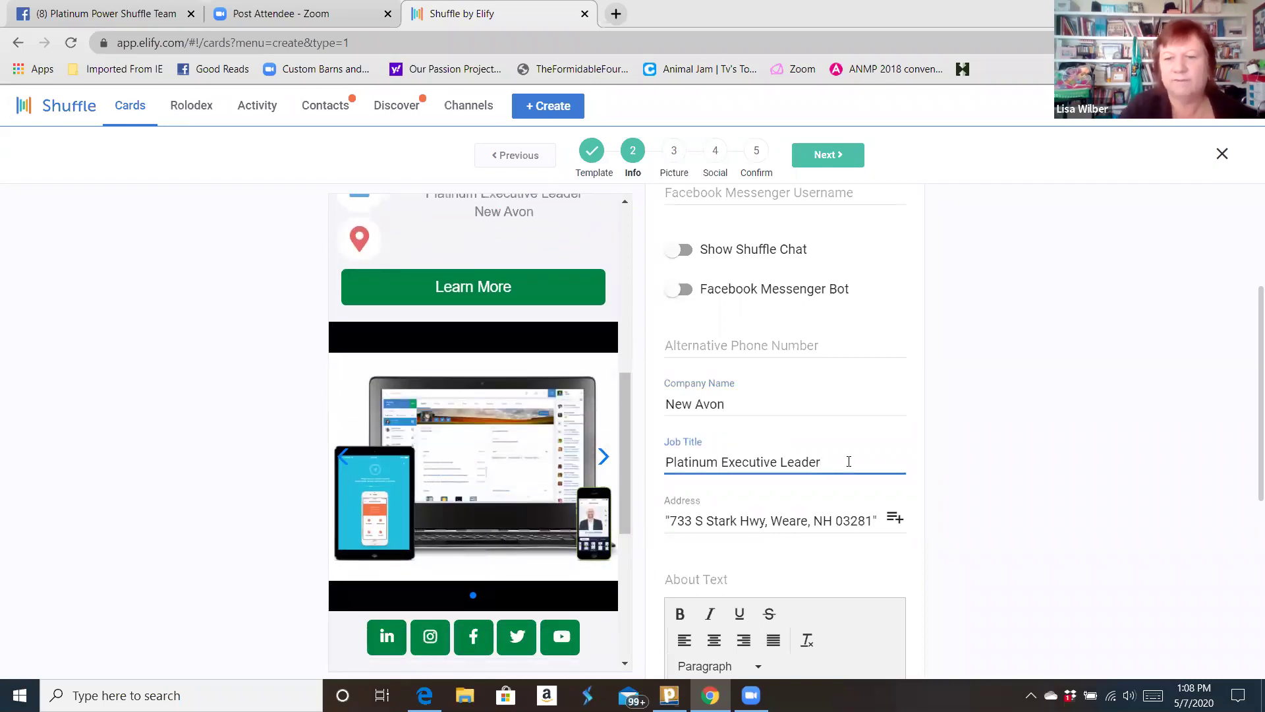
pyautogui.press('BackSpace')
pyautogui.press('BackSpace')
pyautogui.press('BackSpace')
pyautogui.press('BackSpace')
pyautogui.press('BackSpace')
pyautogui.press('BackSpace')
pyautogui.press('BackSpace')
pyautogui.press('BackSpace')
pyautogui.press('BackSpace')
pyautogui.press('BackSpace')
pyautogui.press('BackSpace')
pyautogui.press('BackSpace')
pyautogui.press('BackSpace')
pyautogui.press('BackSpace')
pyautogui.press('BackSpace')
pyautogui.press('BackSpace')
pyautogui.press('BackSpace')
pyautogui.press('BackSpace')
pyautogui.press('BackSpace')
pyautogui.press('BackSpace')
pyautogui.press('BackSpace')
pyautogui.press('BackSpace')
pyautogui.press('BackSpace')
pyautogui.press('BackSpace')
pyautogui.press('BackSpace')
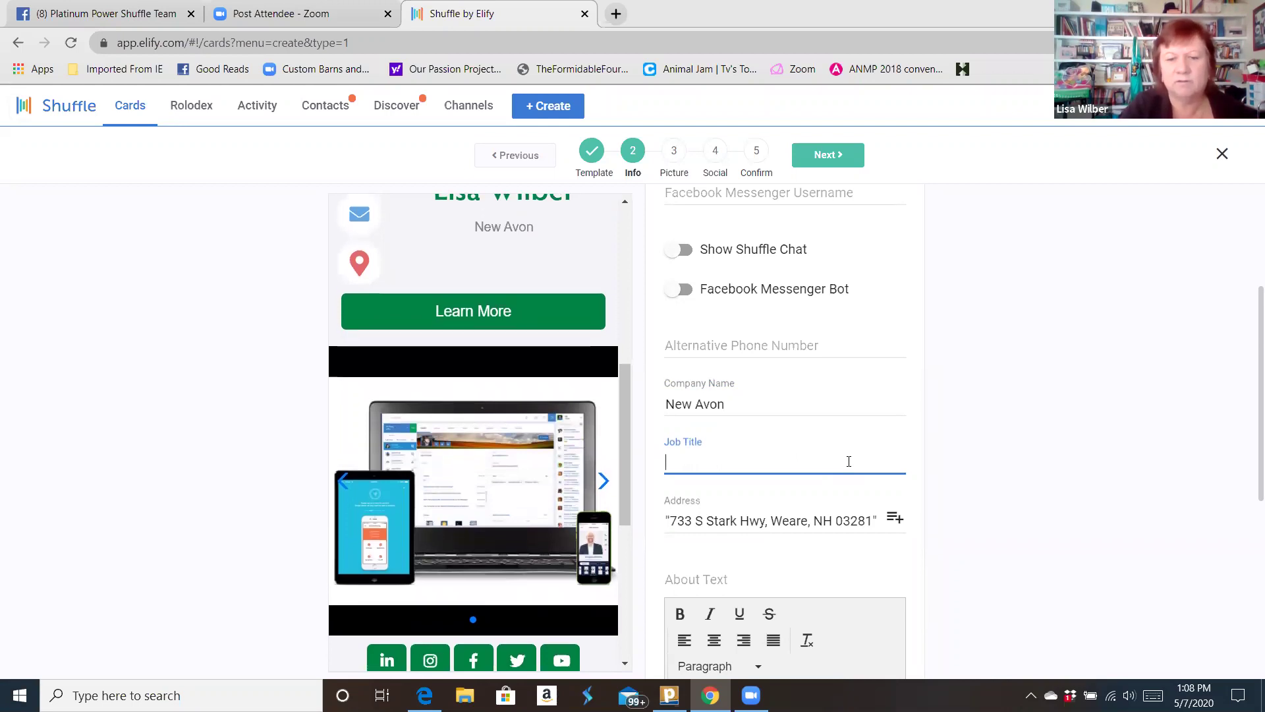
pyautogui.write('Your A')
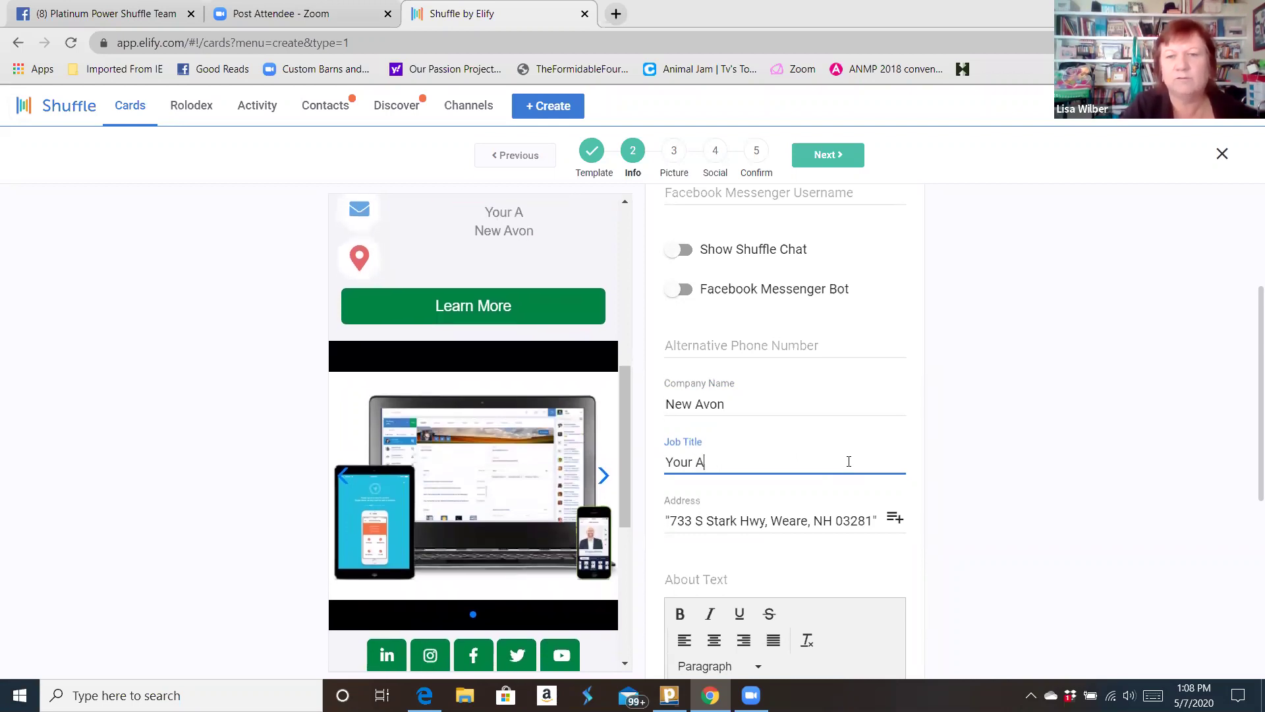
pyautogui.write('von Lady')
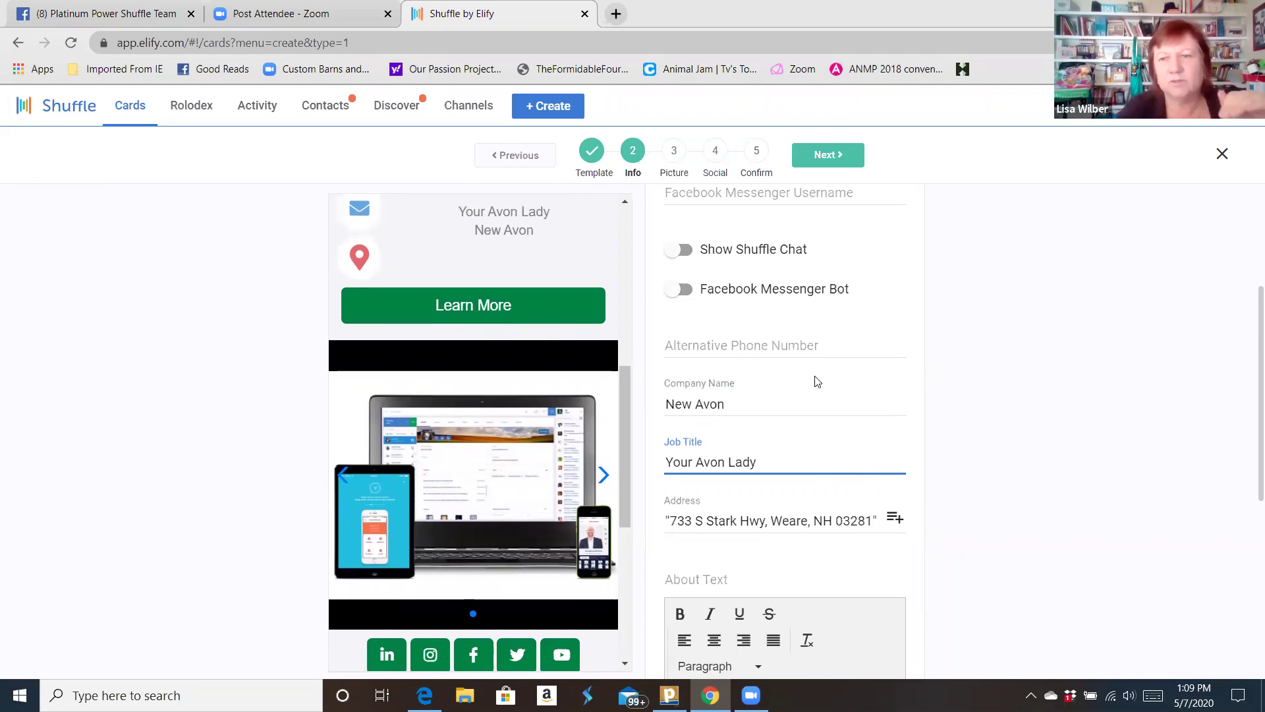
pyautogui.scroll(3, 948, 394)
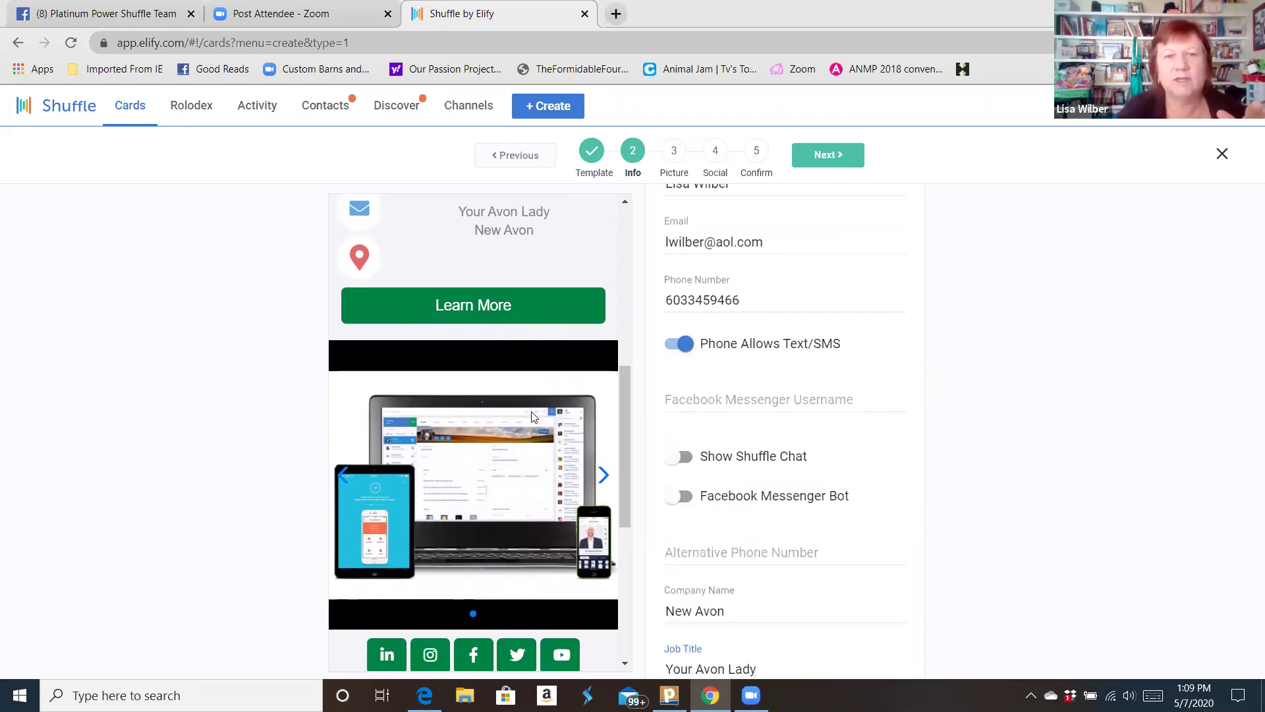
pyautogui.scroll(4, 534, 417)
pyautogui.scroll(3, 532, 416)
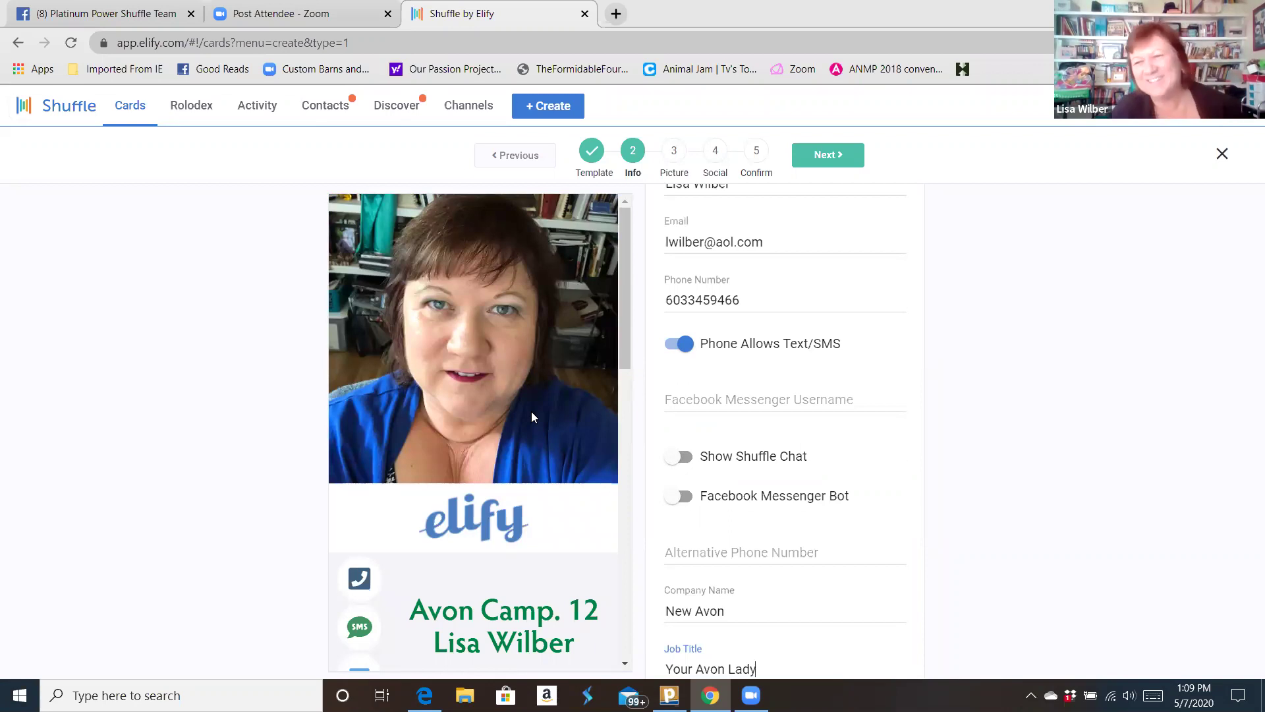
pyautogui.scroll(-2, 532, 413)
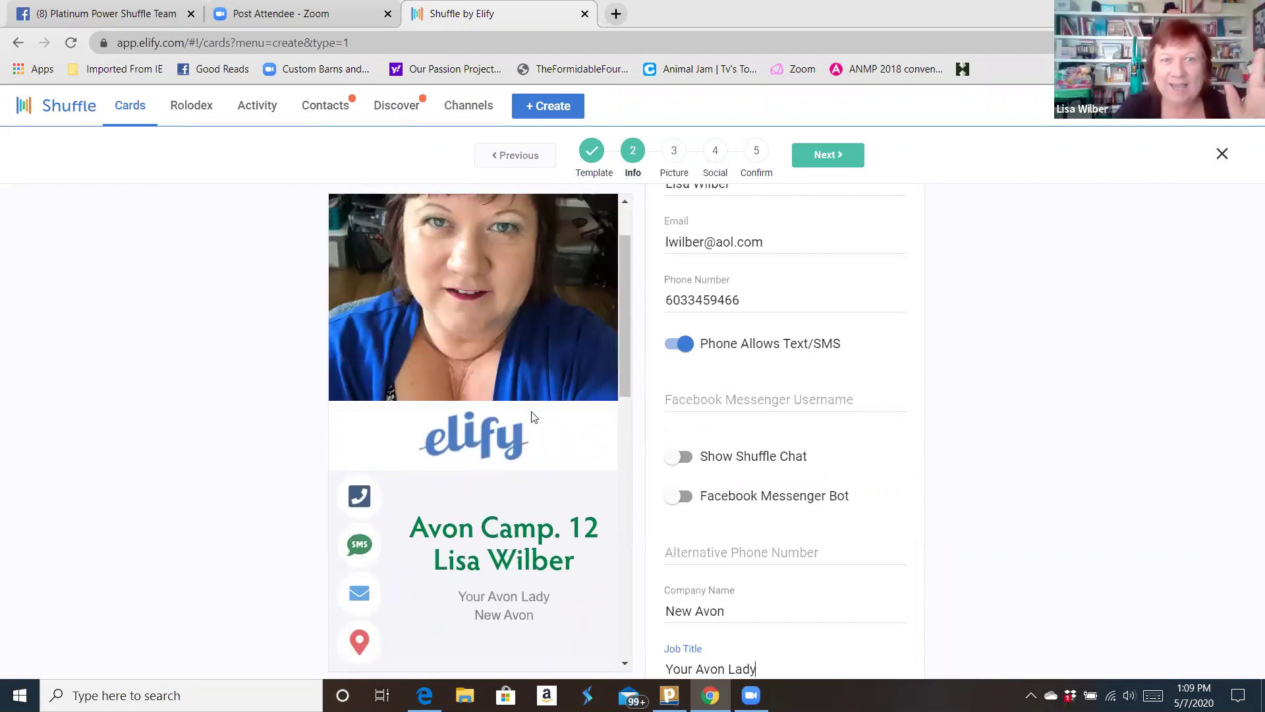
# - Start the card's About Text with "Welcome to Campaign 12! This is my online Avon store."
pyautogui.scroll(-2, 534, 417)
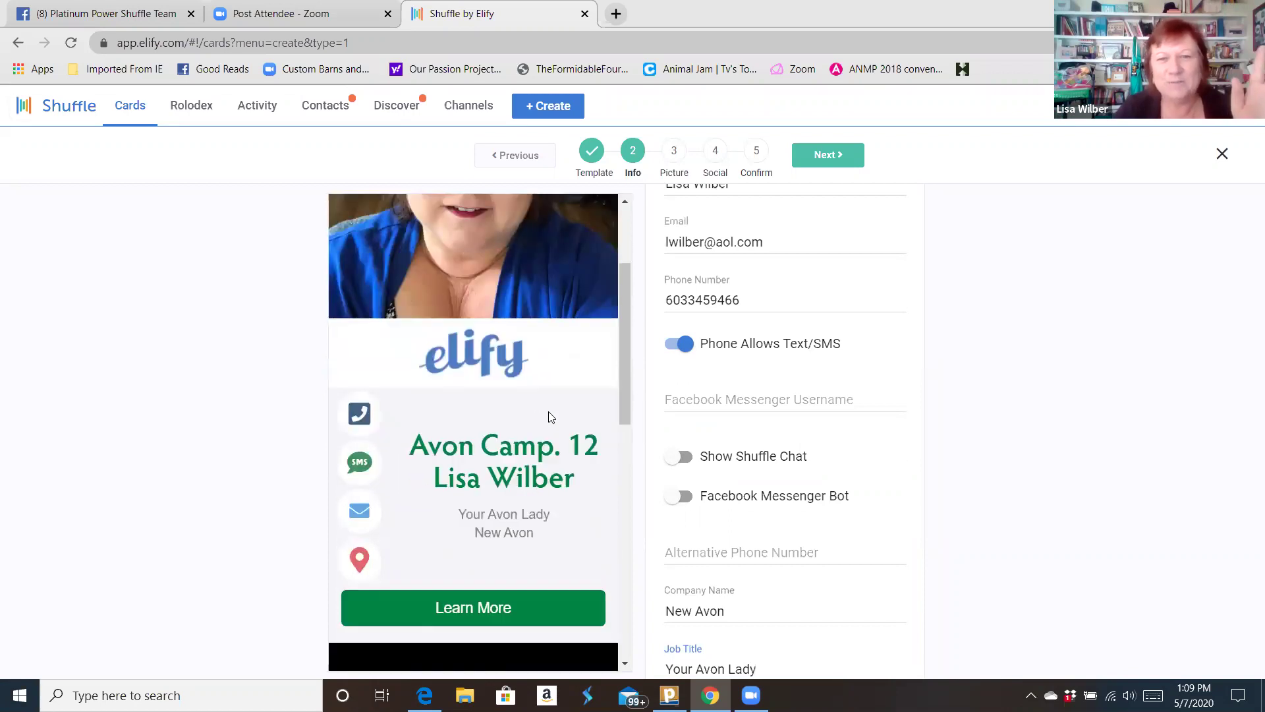
pyautogui.scroll(3, 856, 436)
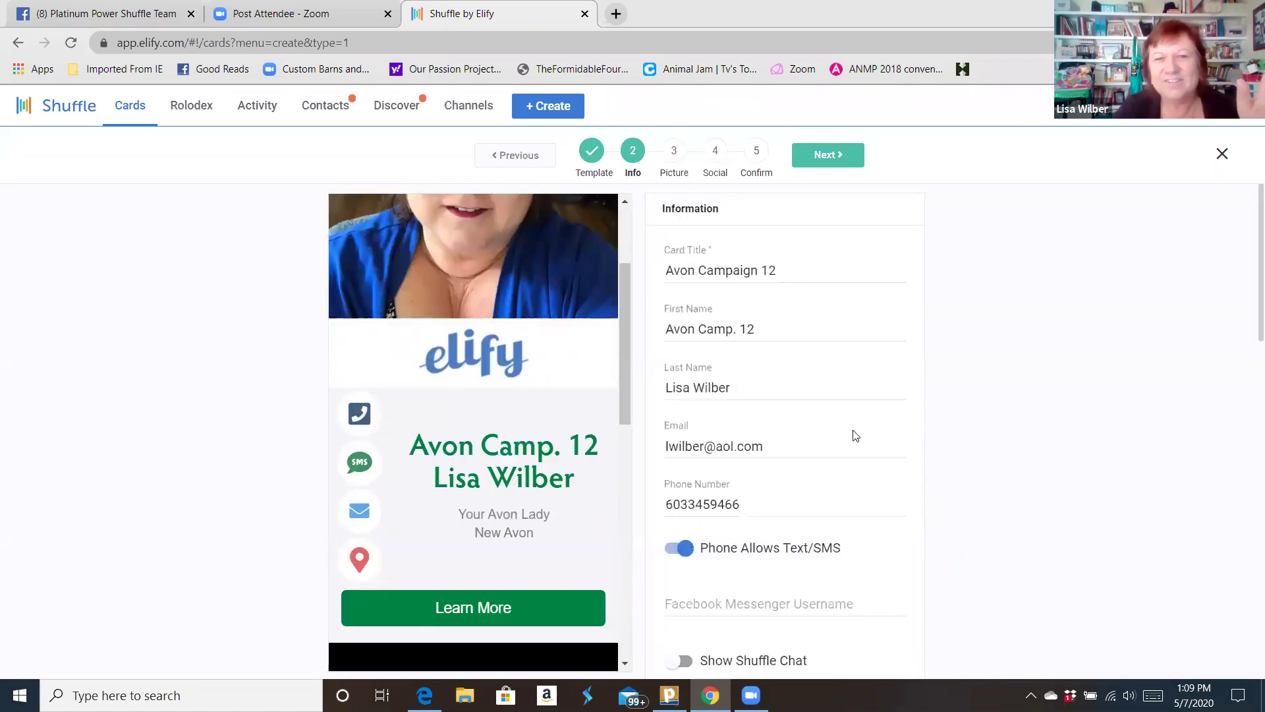
pyautogui.scroll(-5, 853, 433)
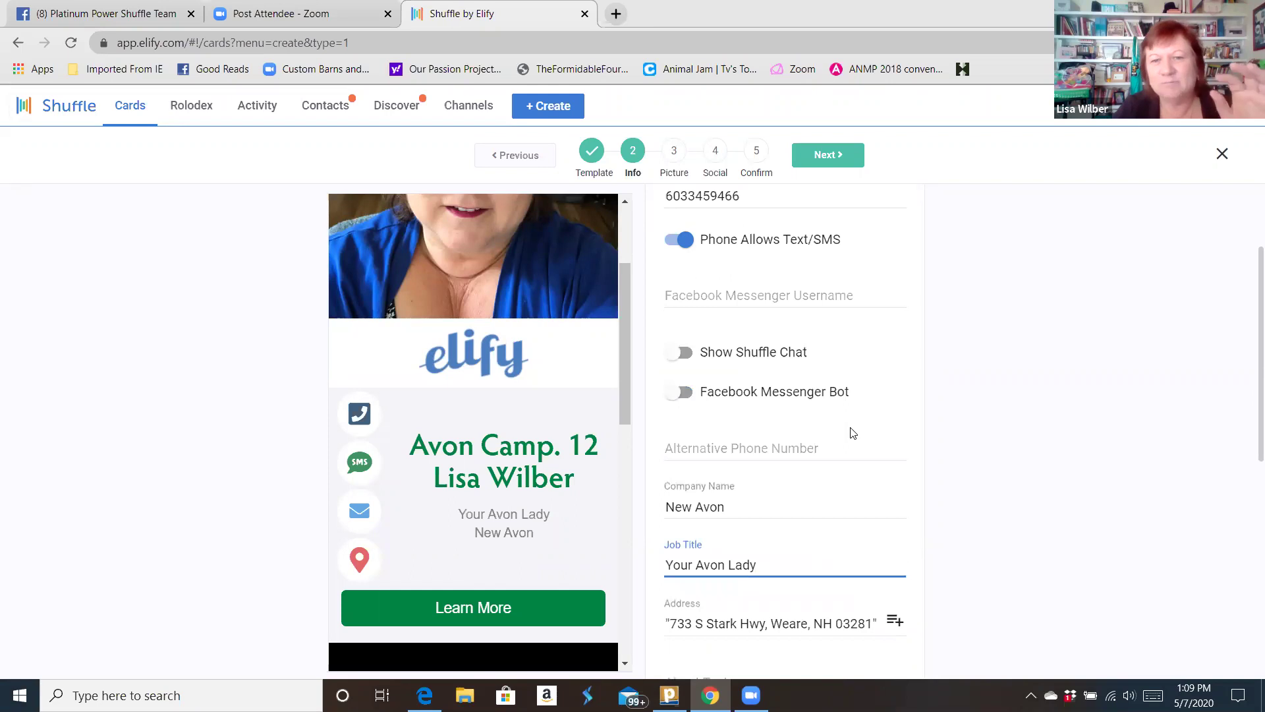
pyautogui.scroll(-5, 853, 433)
pyautogui.scroll(-2, 851, 427)
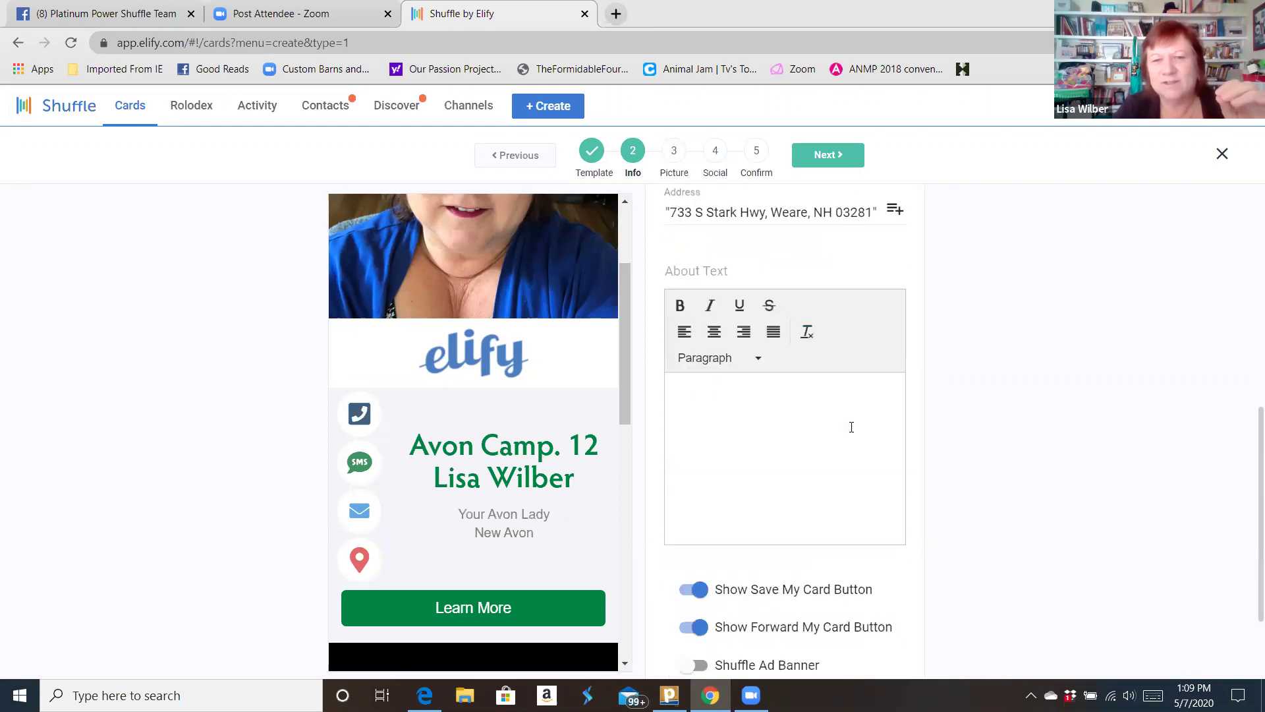
pyautogui.click(720, 397)
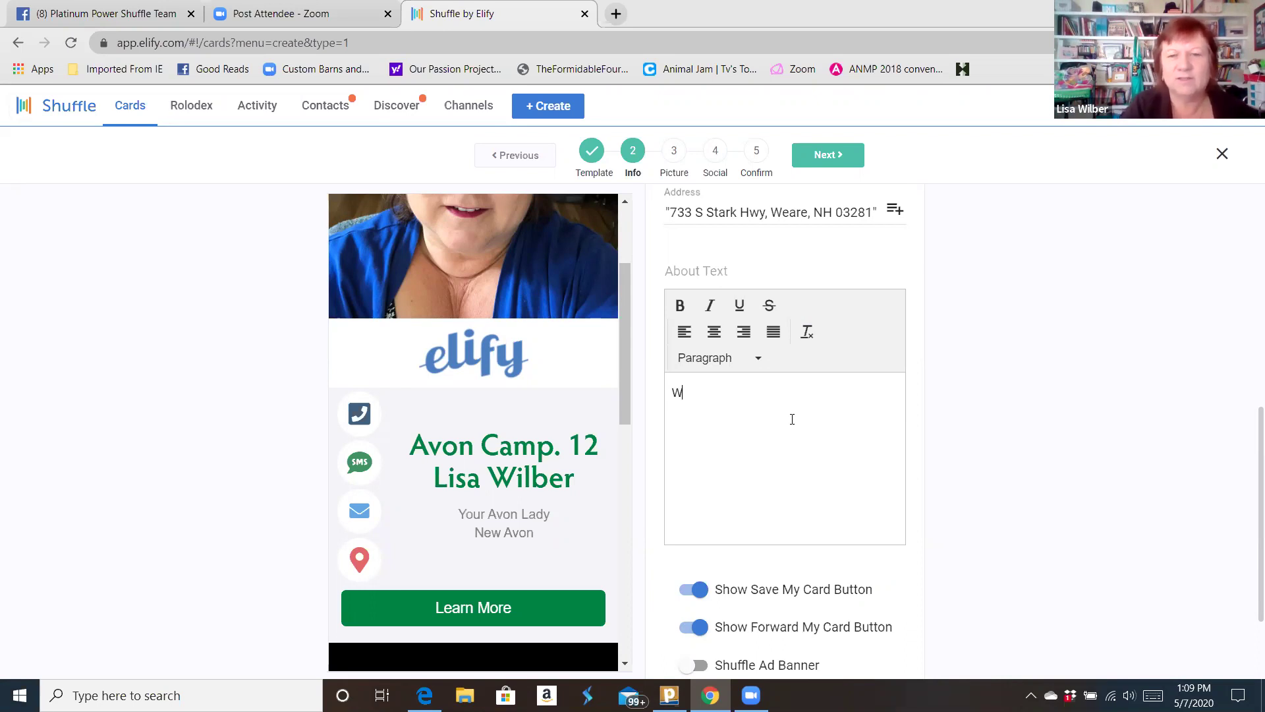
pyautogui.write('elcome to Campaign 12!')
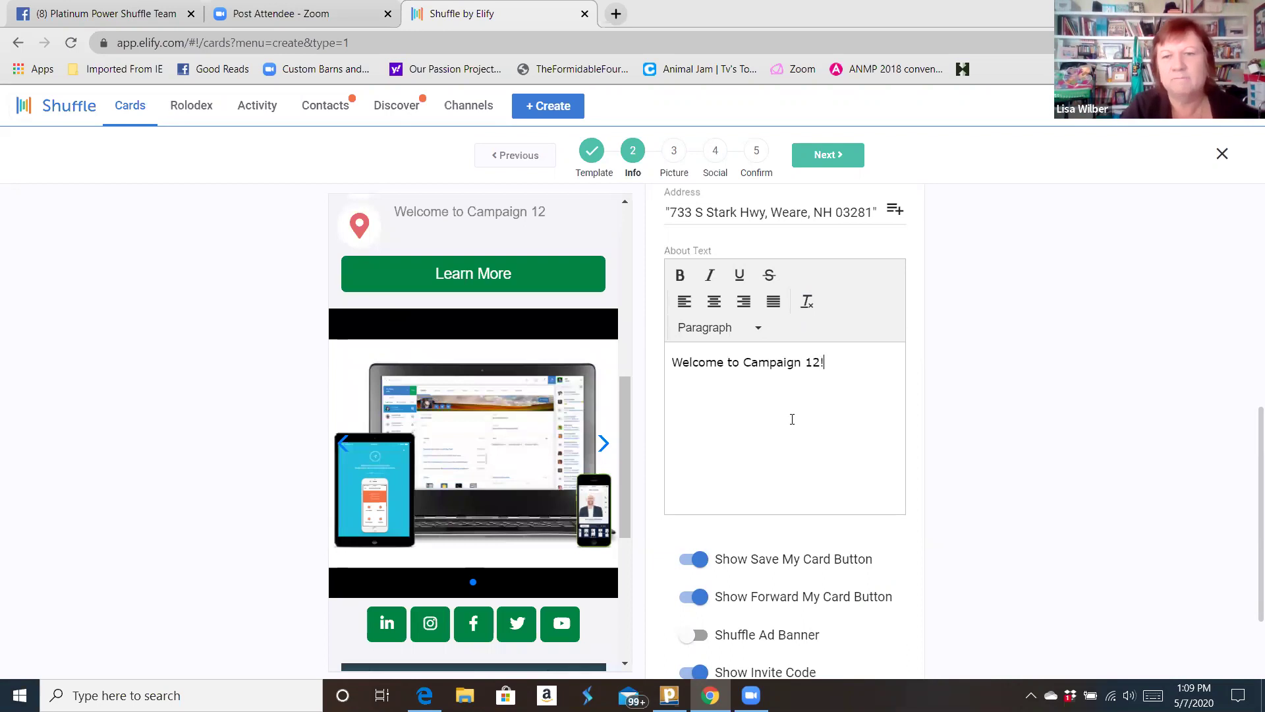
pyautogui.write(' This i')
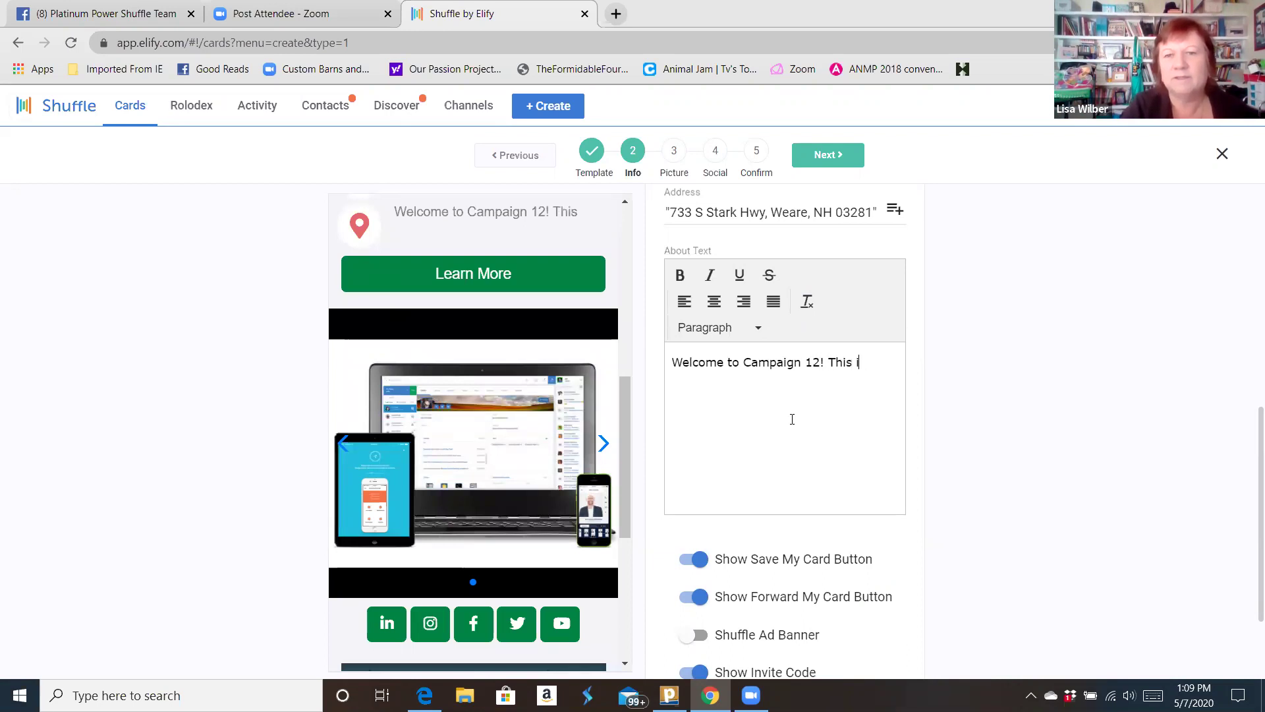
pyautogui.write('s my online Avo')
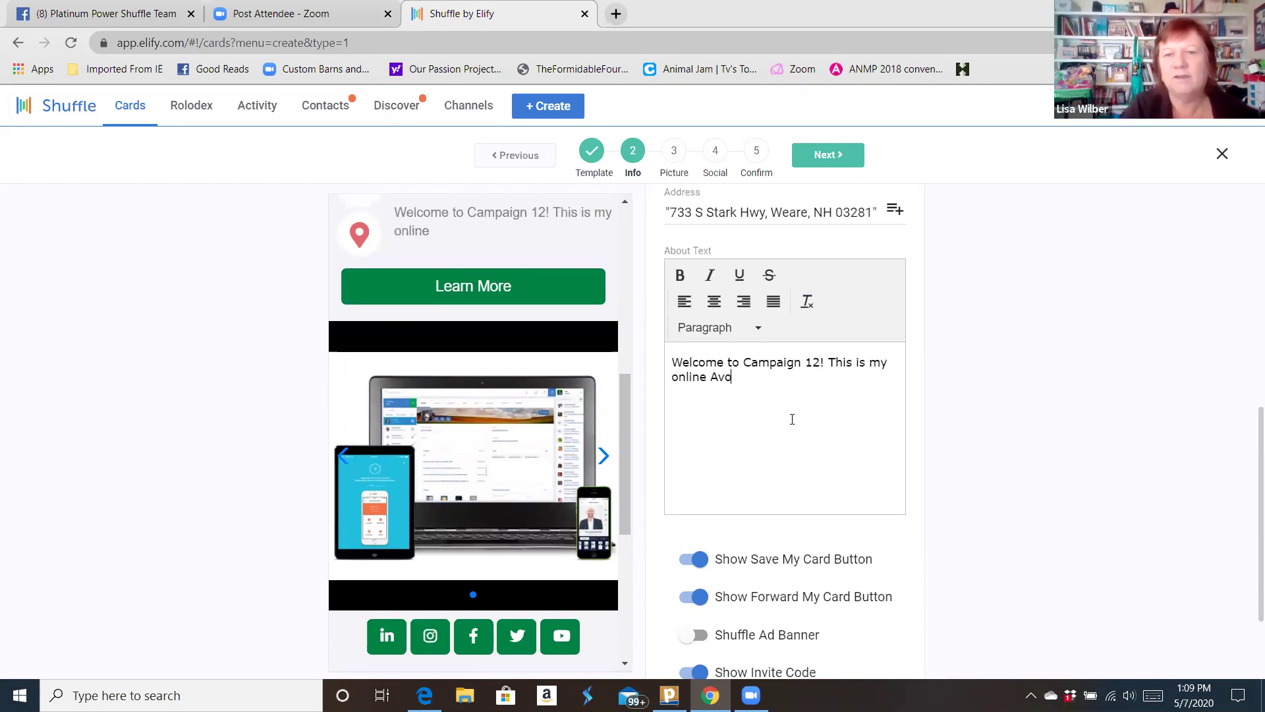
pyautogui.write('n store. I')
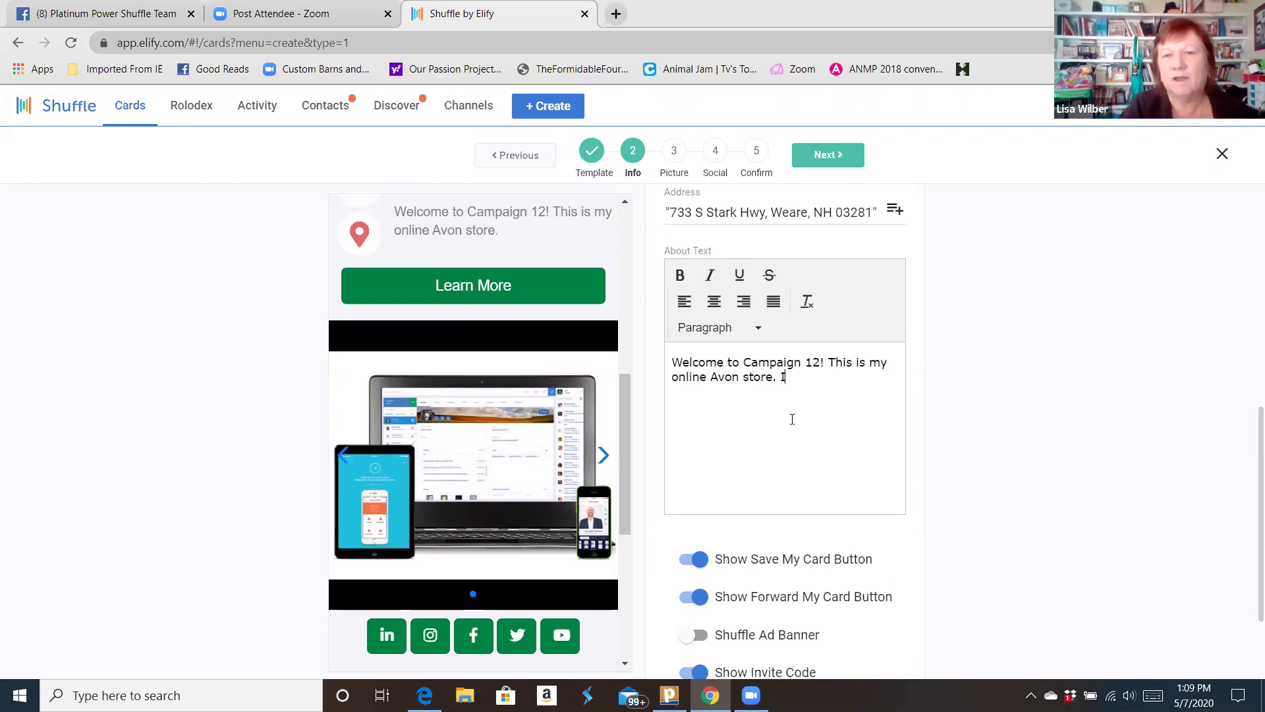
# - Continue the About Text with "I have highlighted the products that I use and love so that you can check them out."
pyautogui.write(' have highlighted the p')
pyautogui.write('roduc')
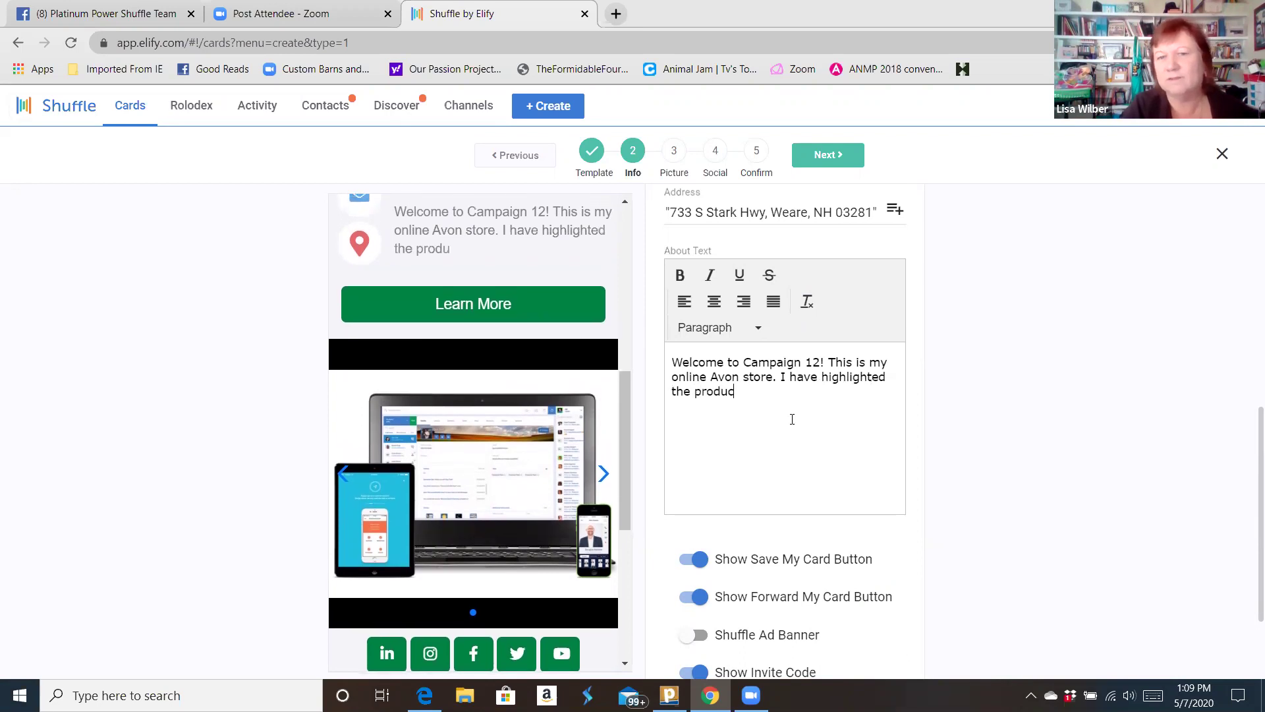
pyautogui.write('ts that I use and love so that you can')
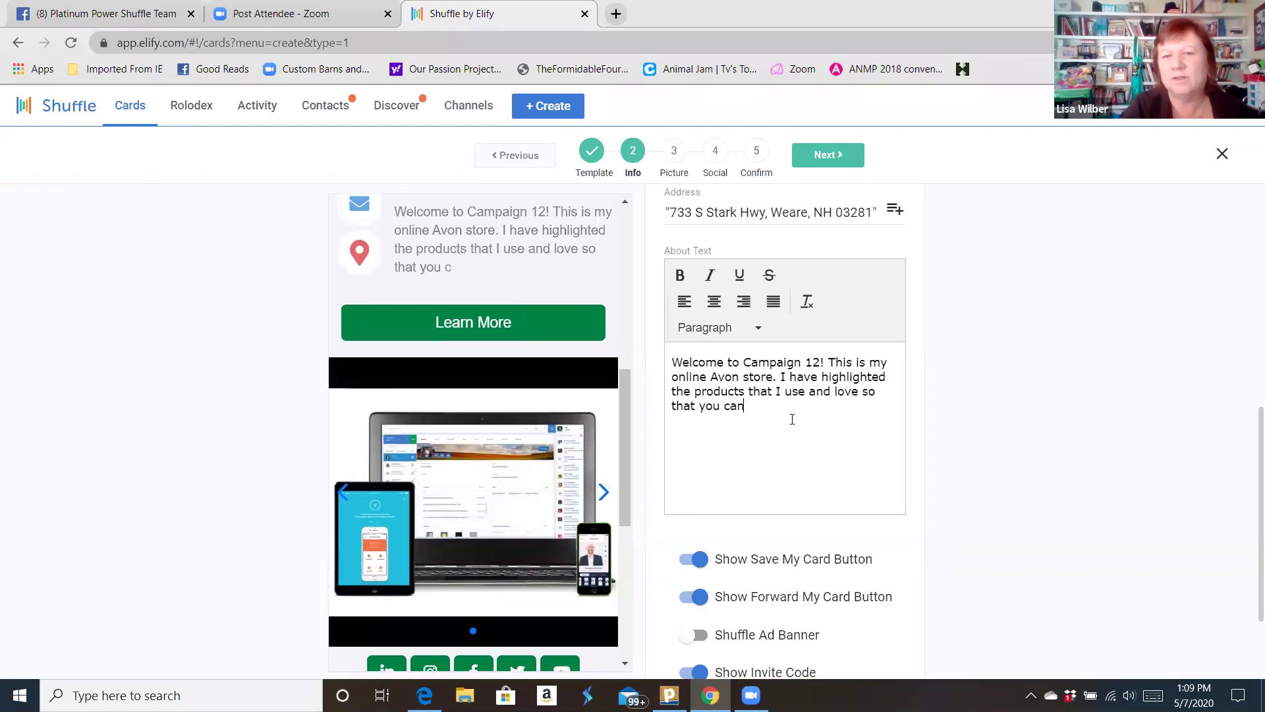
pyautogui.write(' check them out.')
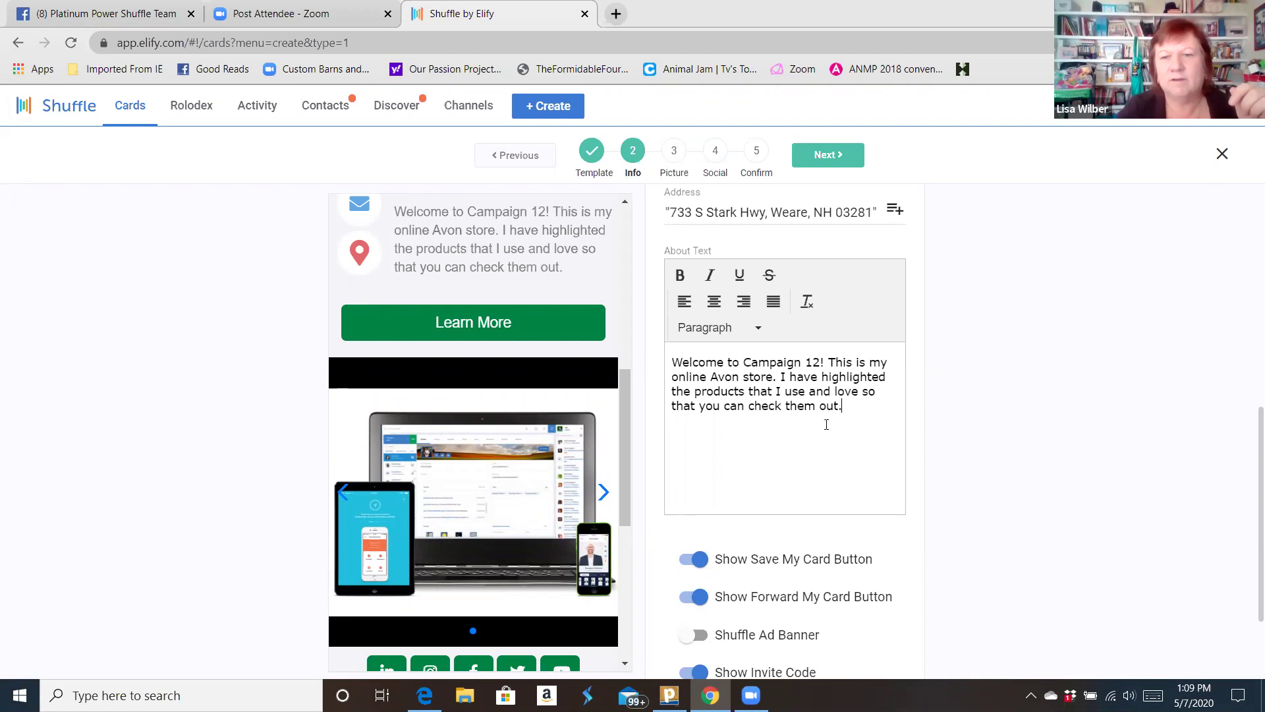
# - Turn on the Shuffle Ad Banner for the card and review the completed information form
pyautogui.scroll(-2, 984, 402)
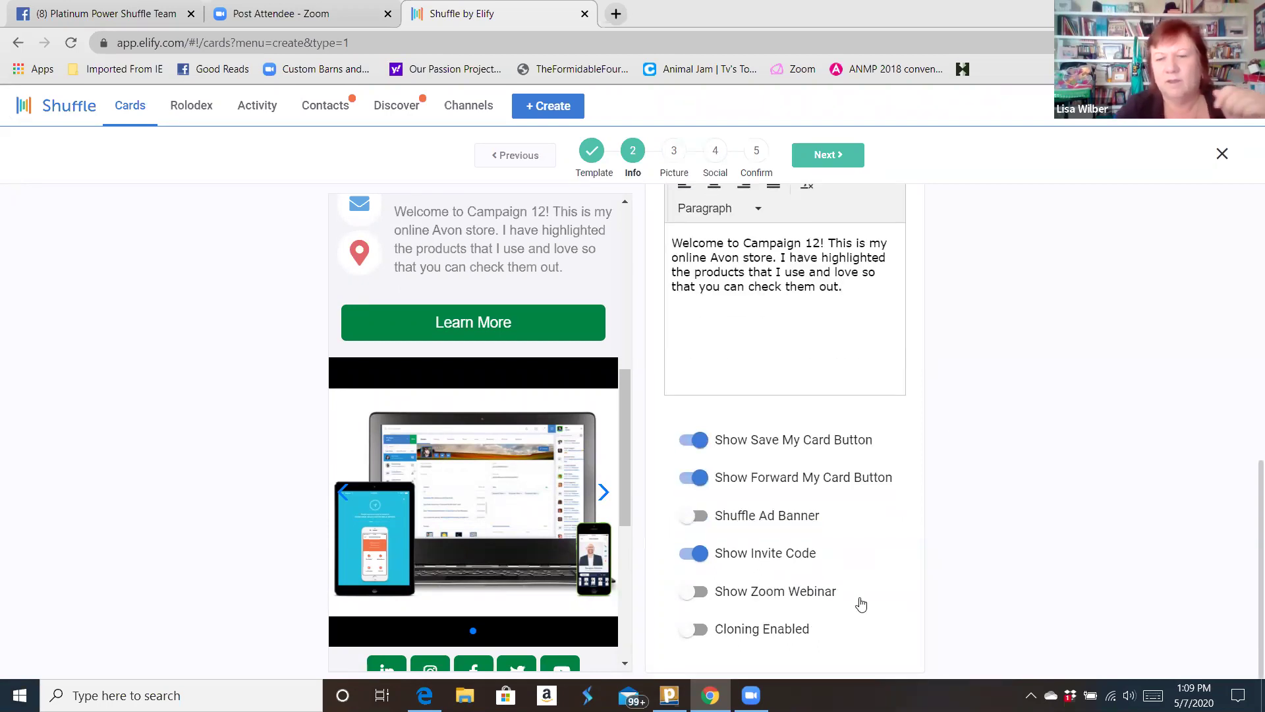
pyautogui.click(710, 525)
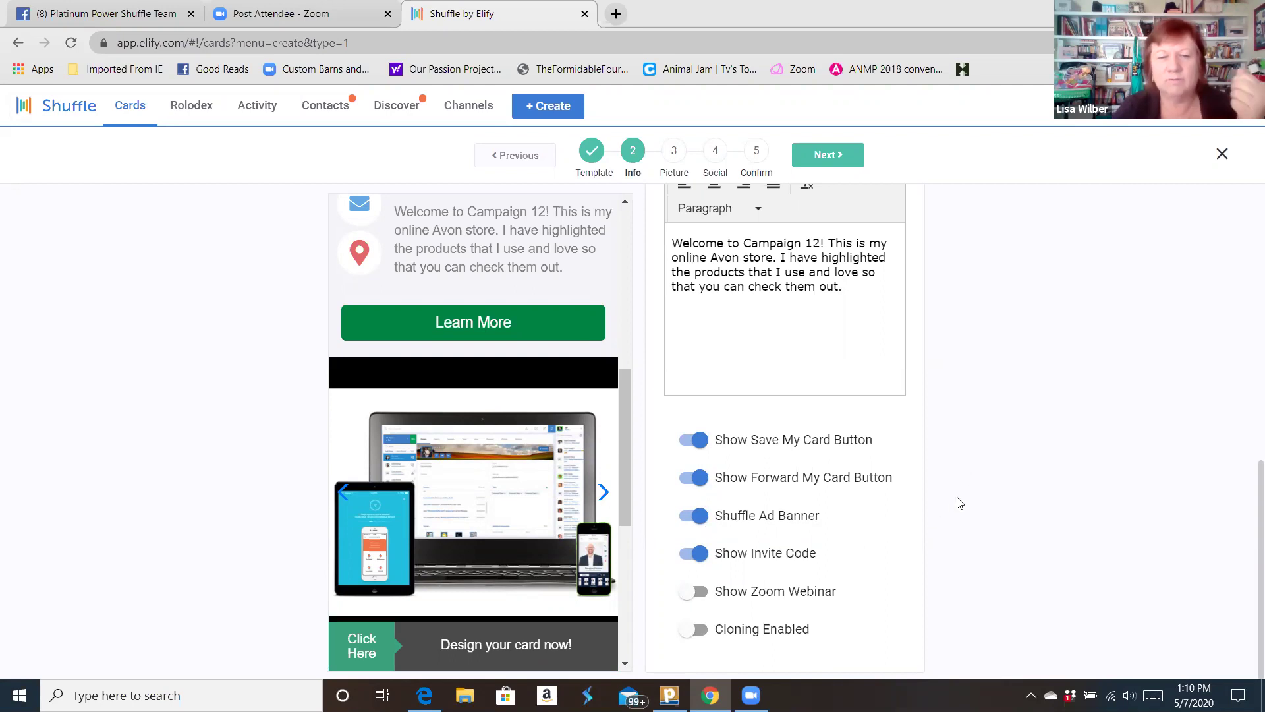
pyautogui.scroll(5, 960, 504)
pyautogui.scroll(-5, 960, 503)
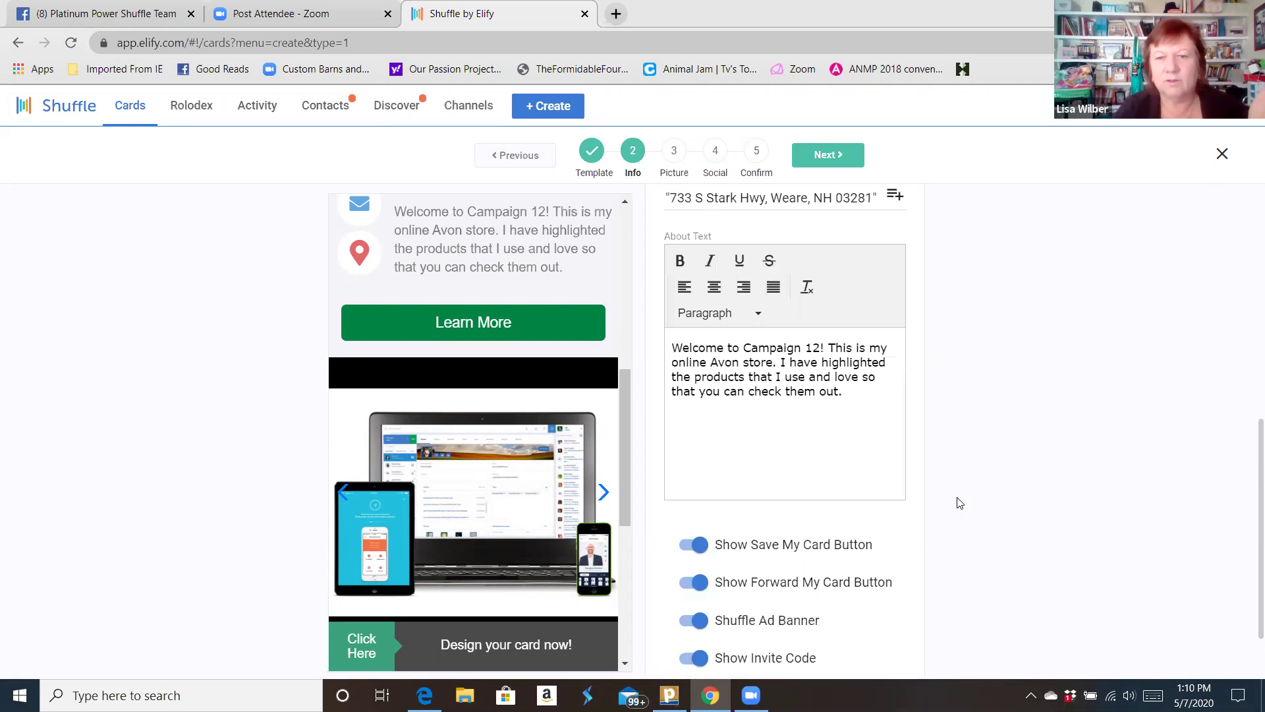
pyautogui.scroll(7, 960, 504)
pyautogui.scroll(3, 961, 503)
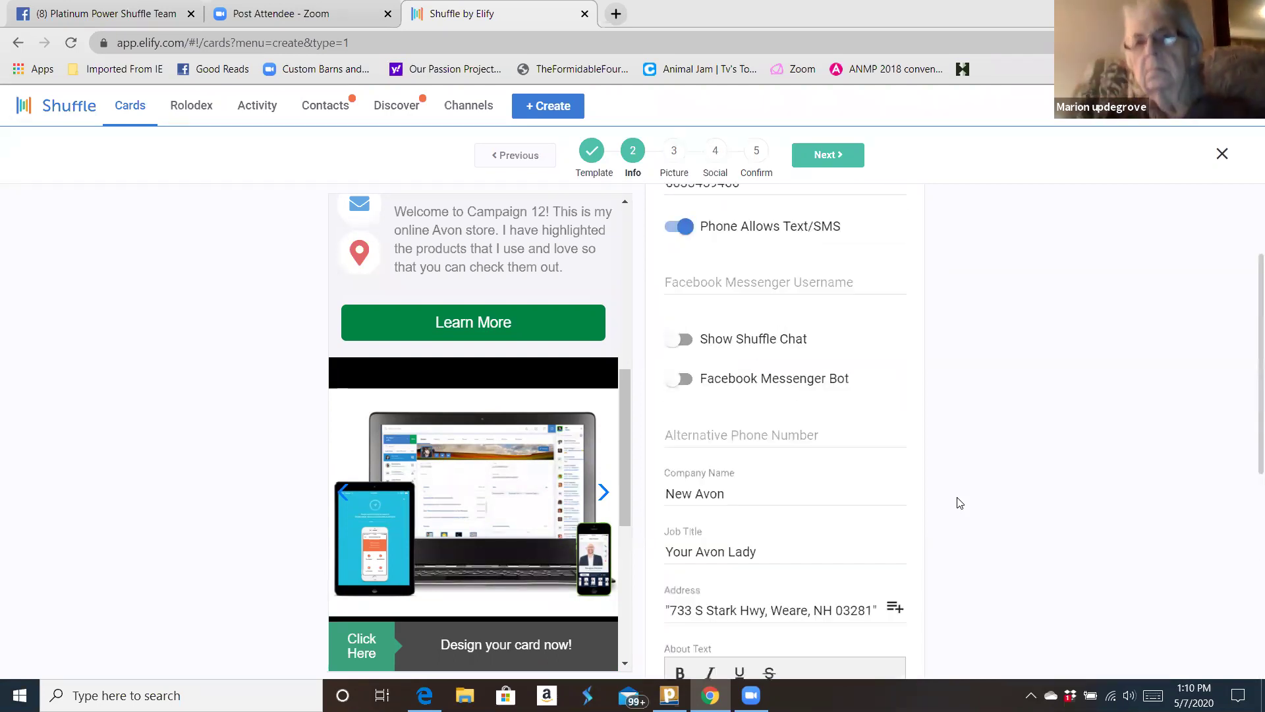
pyautogui.scroll(2, 960, 504)
pyautogui.scroll(2, 961, 504)
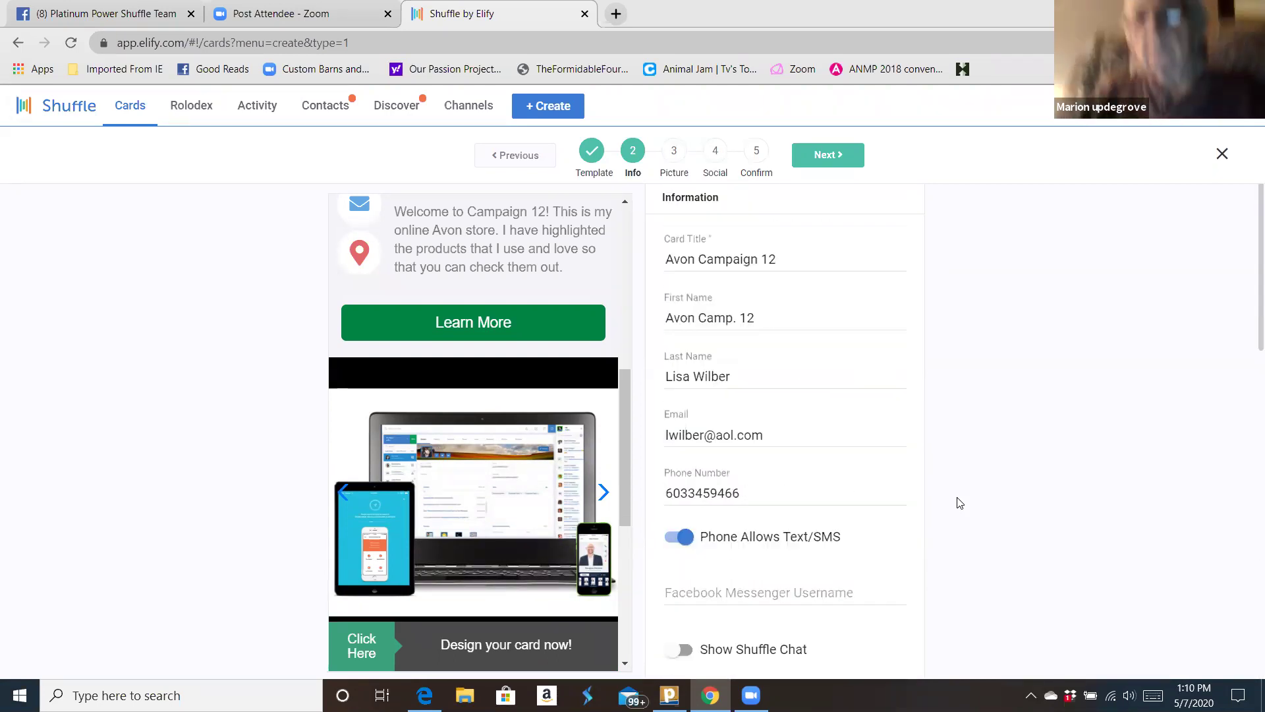
# - Proceed to the Picture stage and replace the card's photo with the library portrait in the blue patterned top
pyautogui.click(823, 155)
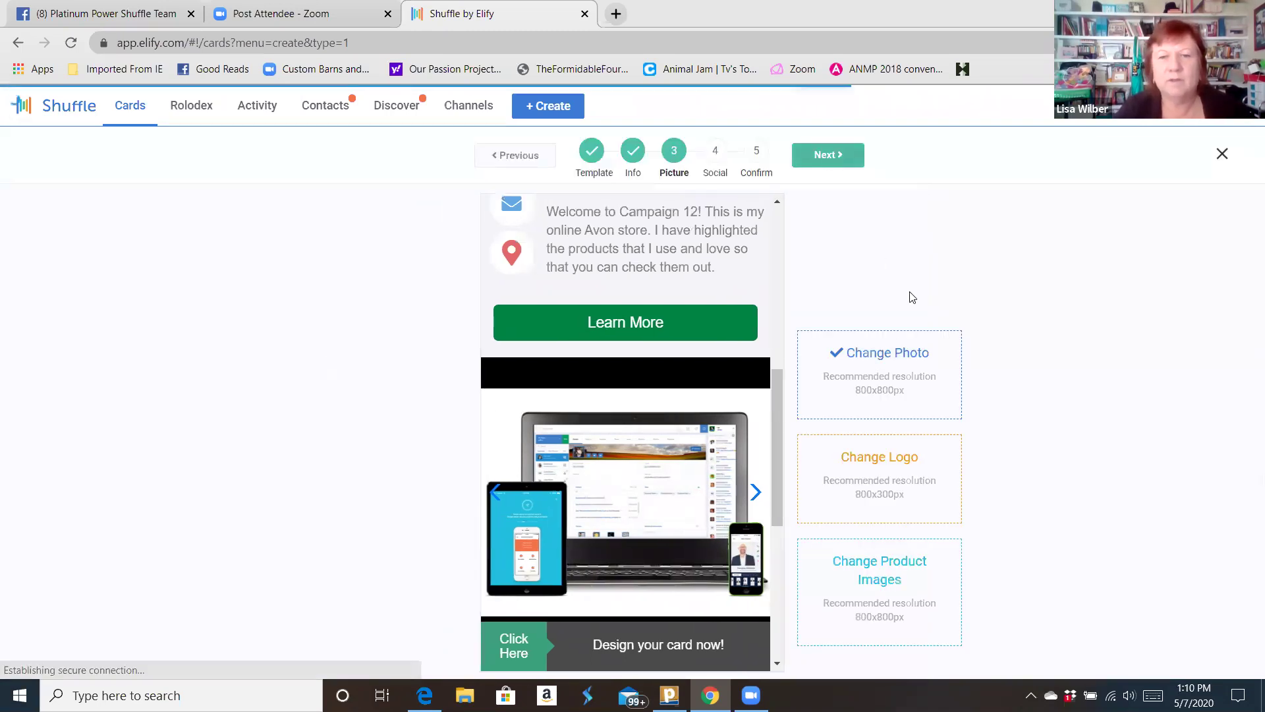
pyautogui.click(885, 375)
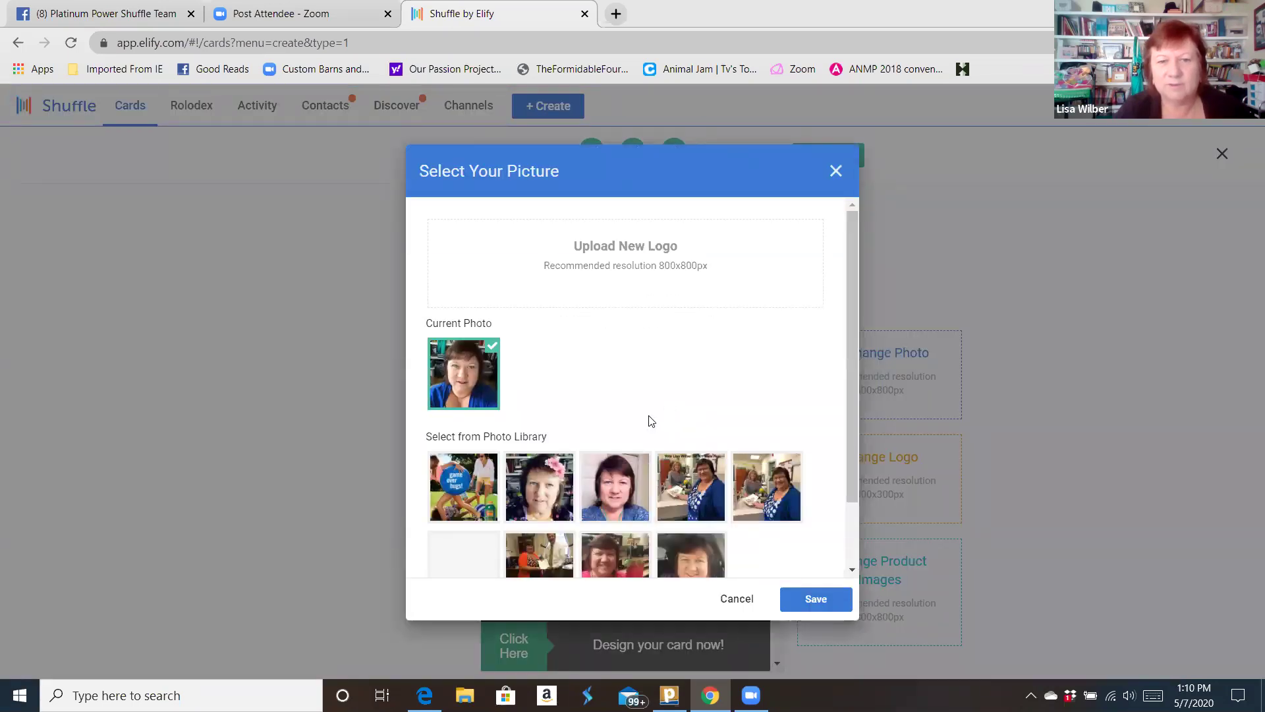
pyautogui.scroll(-1, 651, 421)
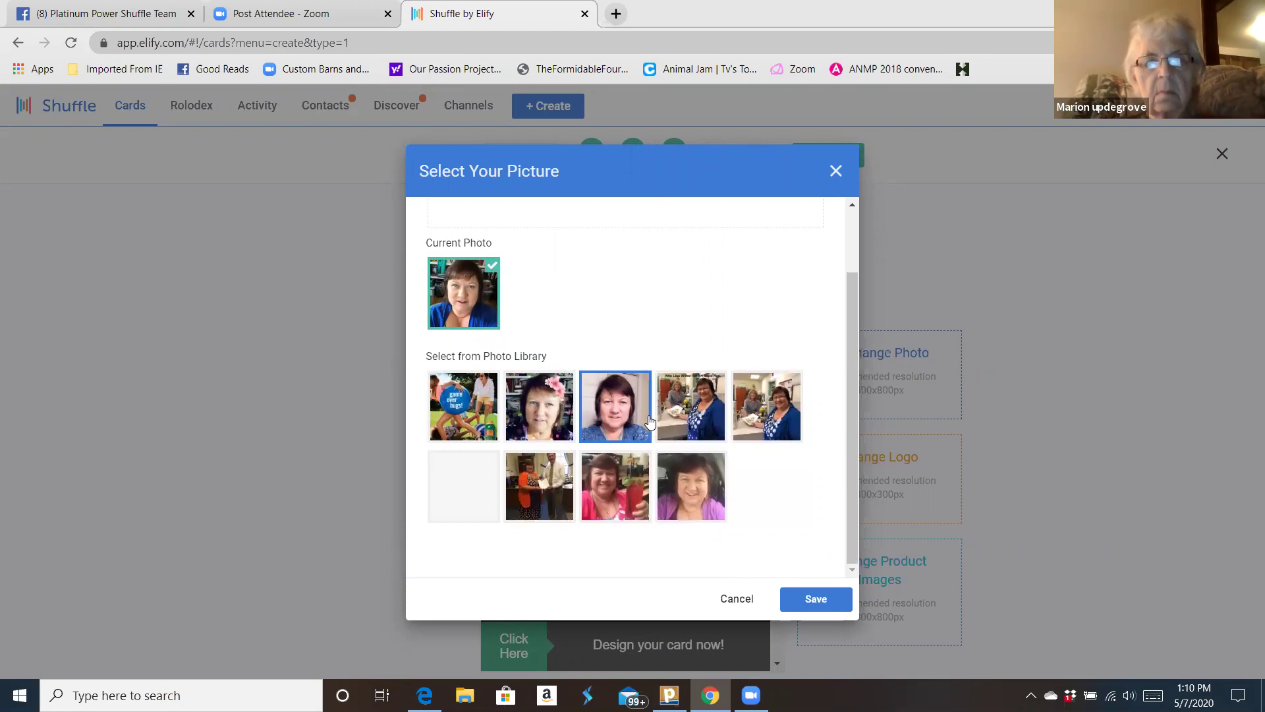
pyautogui.click(618, 413)
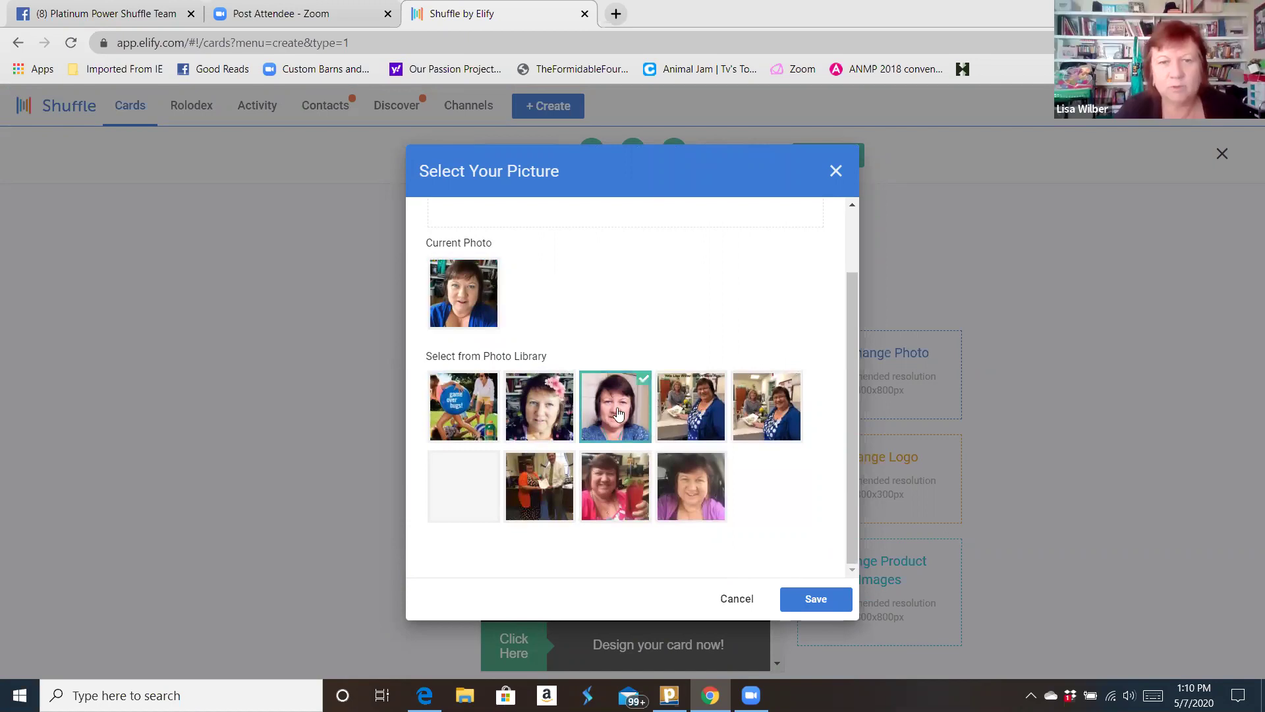
pyautogui.click(816, 598)
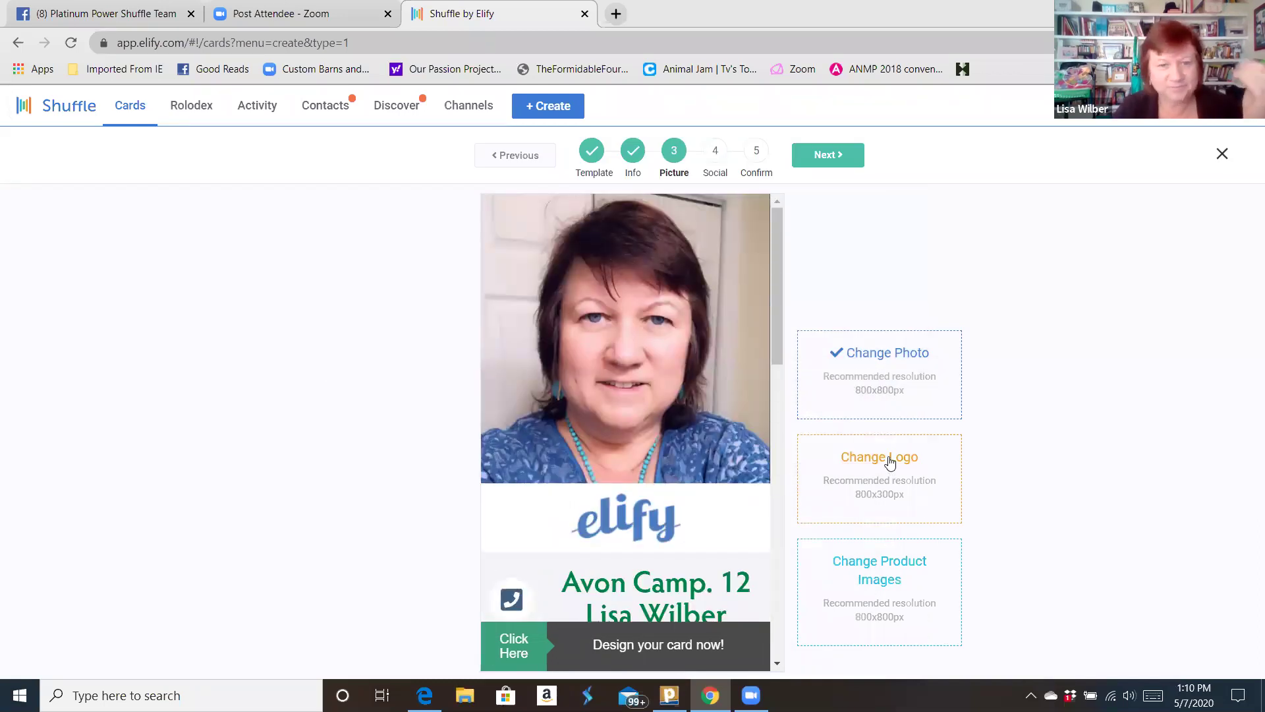
# - Replace the card's logo with the library's Avon logo that has the red underline
pyautogui.click(879, 463)
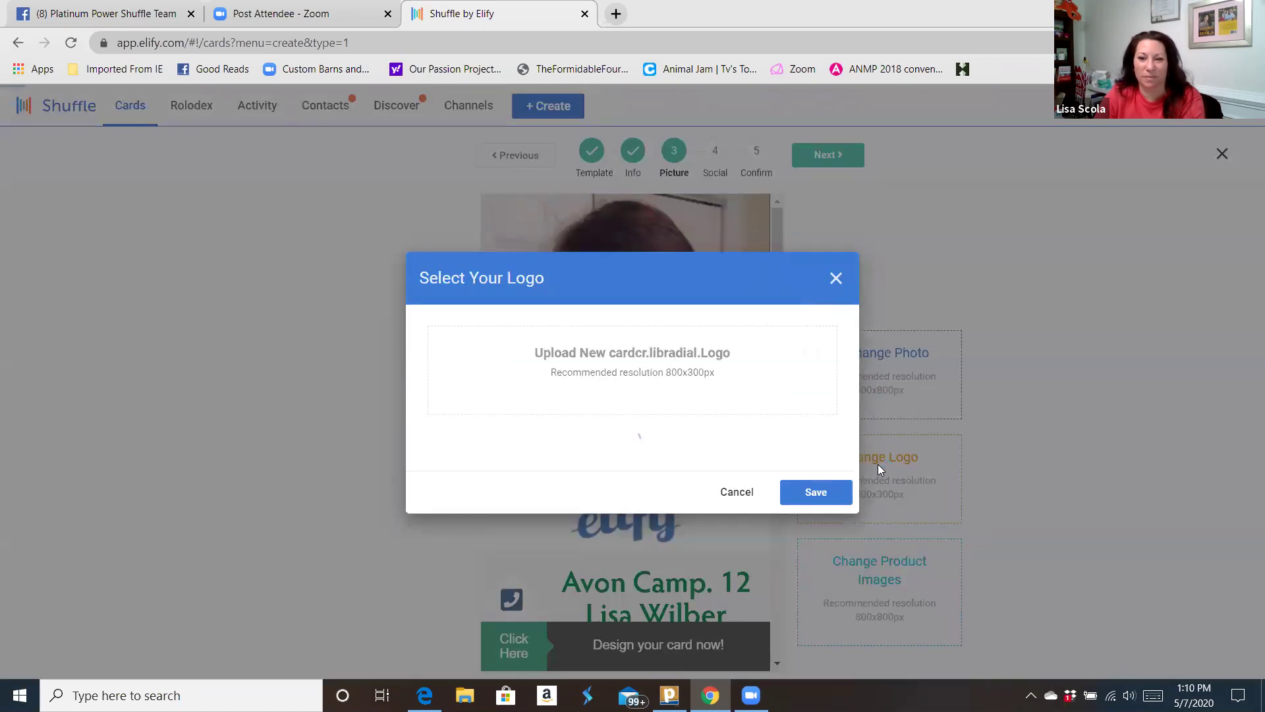
pyautogui.click(468, 405)
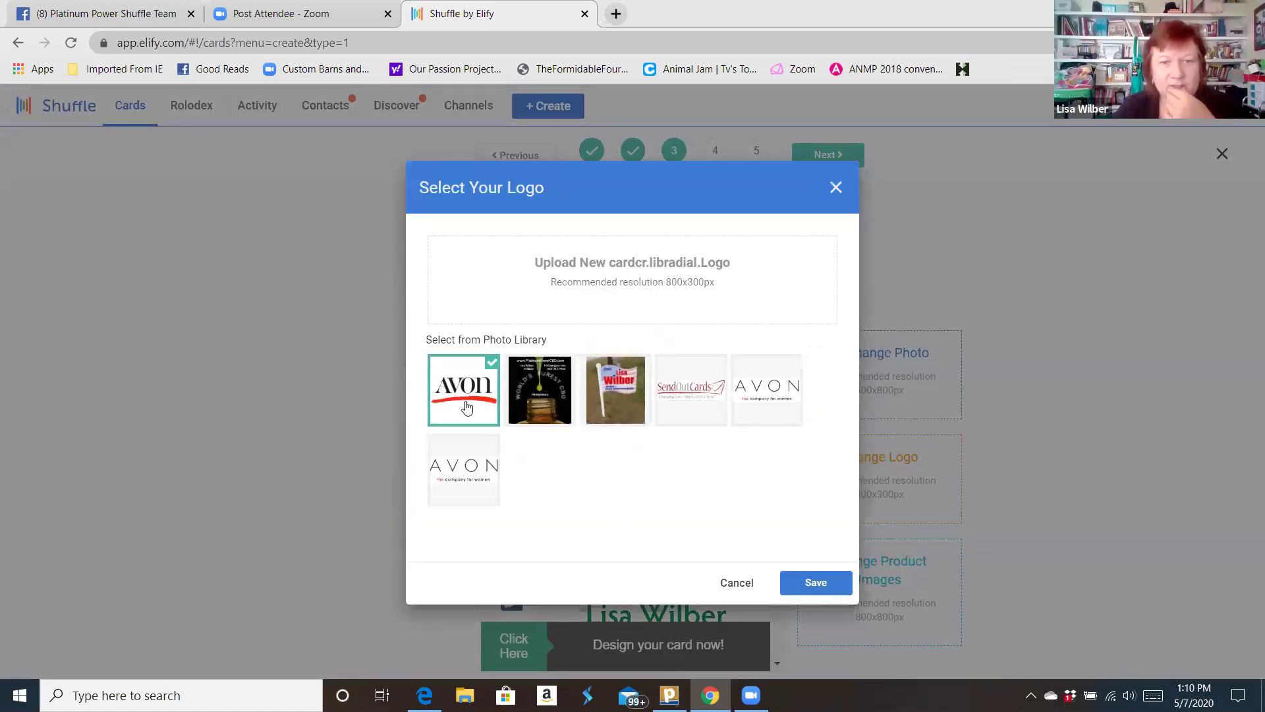
pyautogui.click(814, 583)
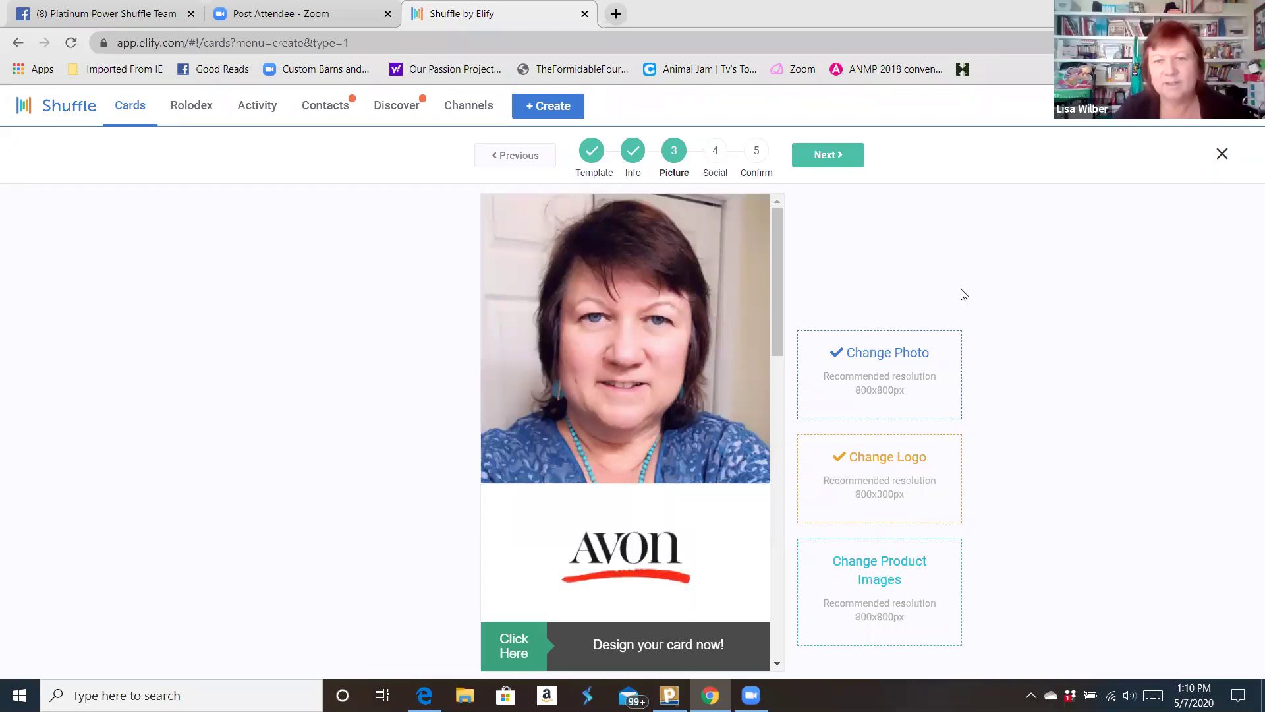
# - Look through the photo library for the card's product images and start adding a new product photo
pyautogui.click(874, 586)
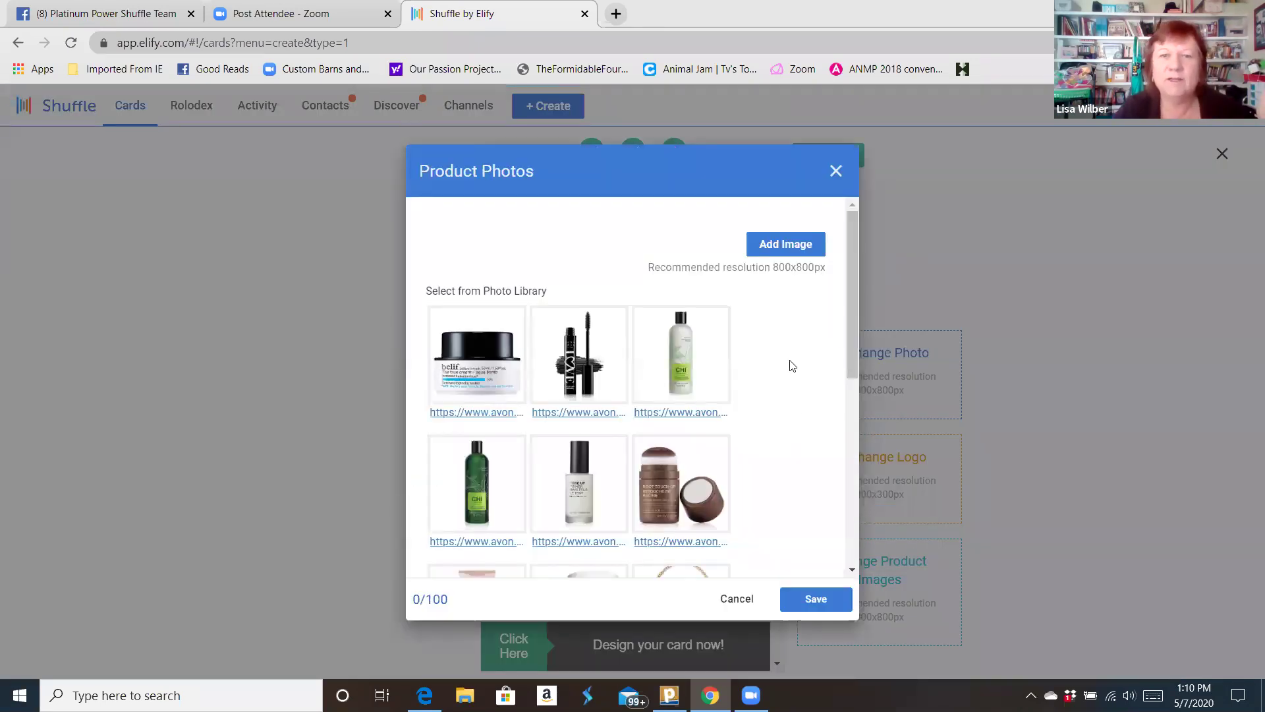
pyautogui.scroll(-1, 850, 308)
pyautogui.moveTo(851, 309); pyautogui.dragTo(854, 236)
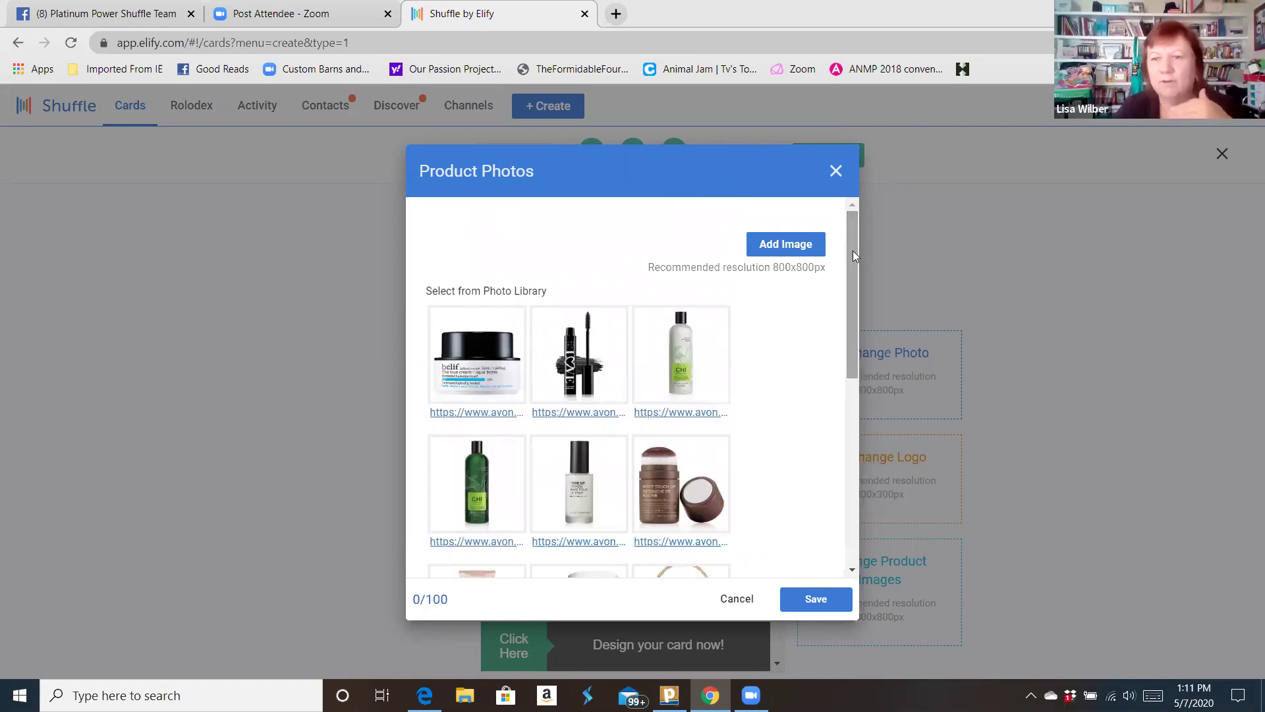
pyautogui.moveTo(853, 256); pyautogui.dragTo(853, 214)
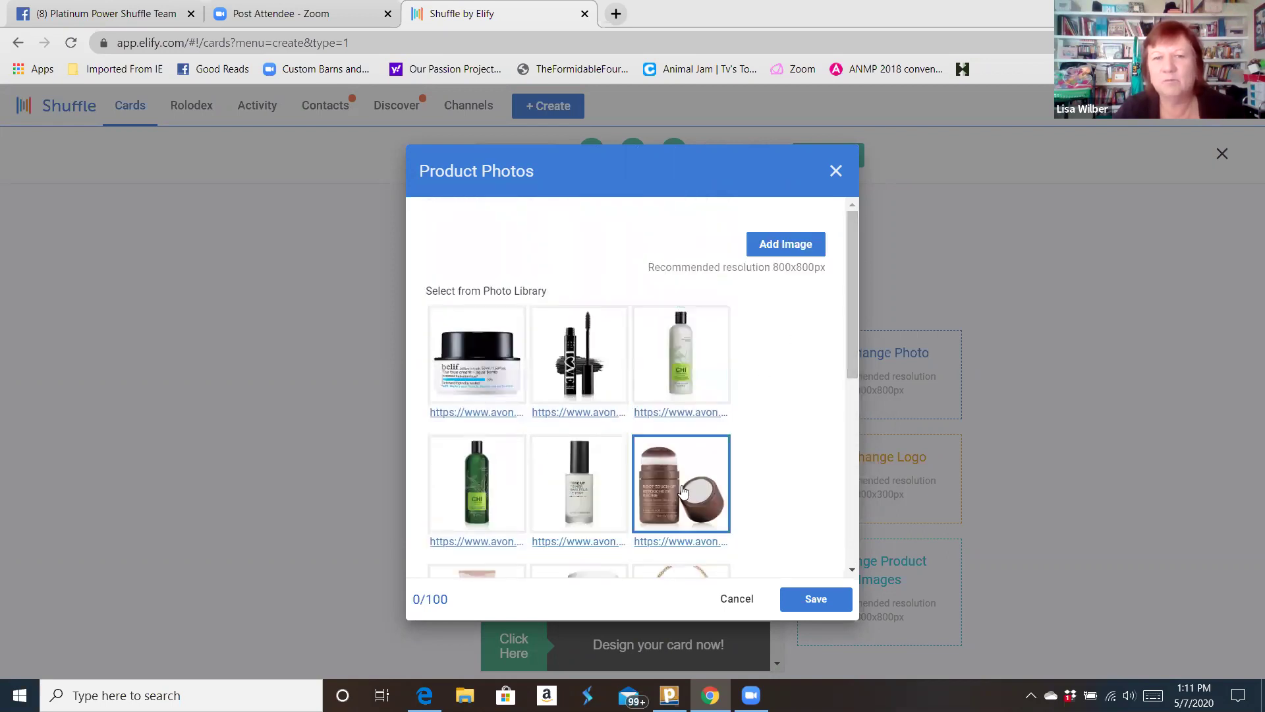
pyautogui.moveTo(851, 251); pyautogui.dragTo(847, 410)
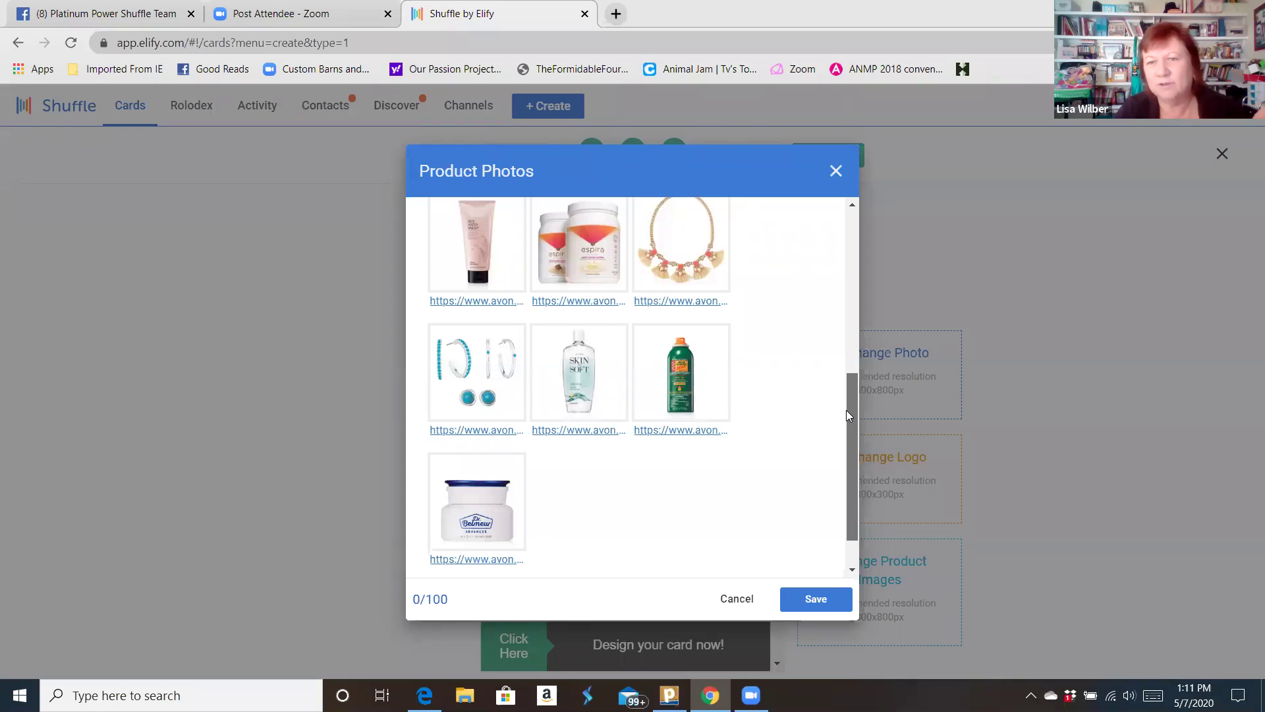
pyautogui.moveTo(850, 430); pyautogui.dragTo(856, 380)
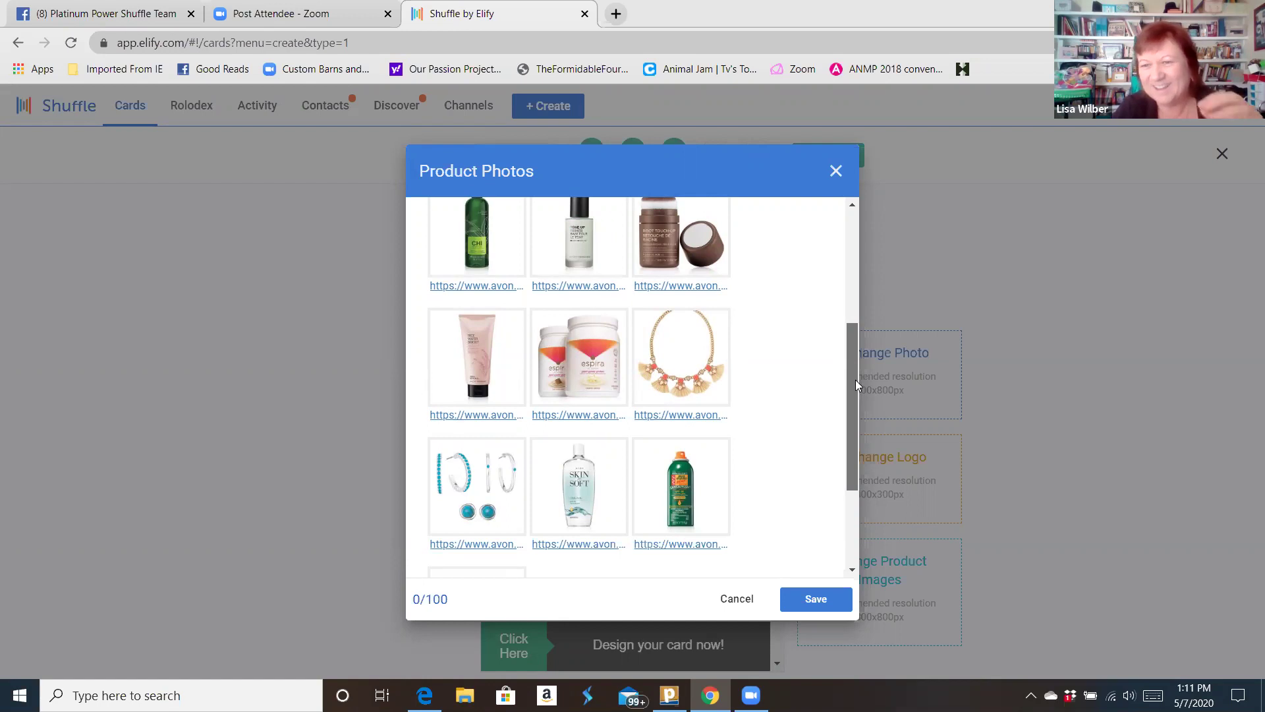
pyautogui.moveTo(855, 377); pyautogui.dragTo(856, 262)
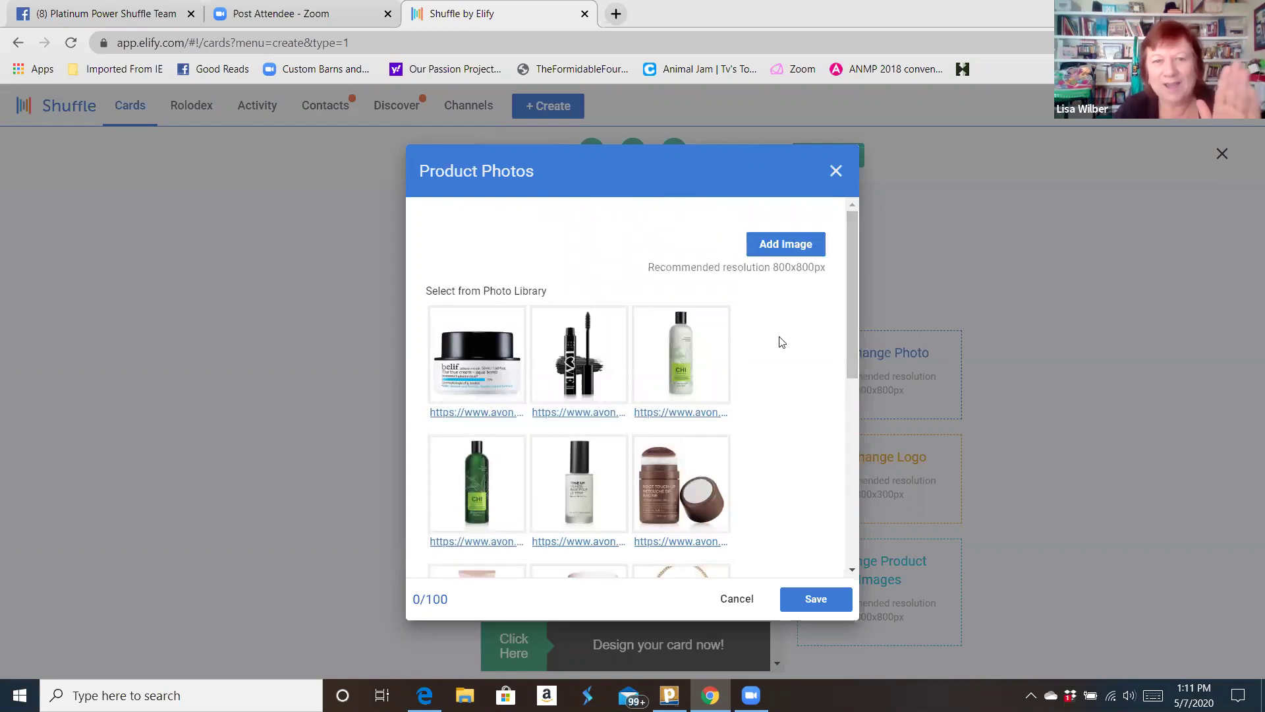
pyautogui.click(772, 247)
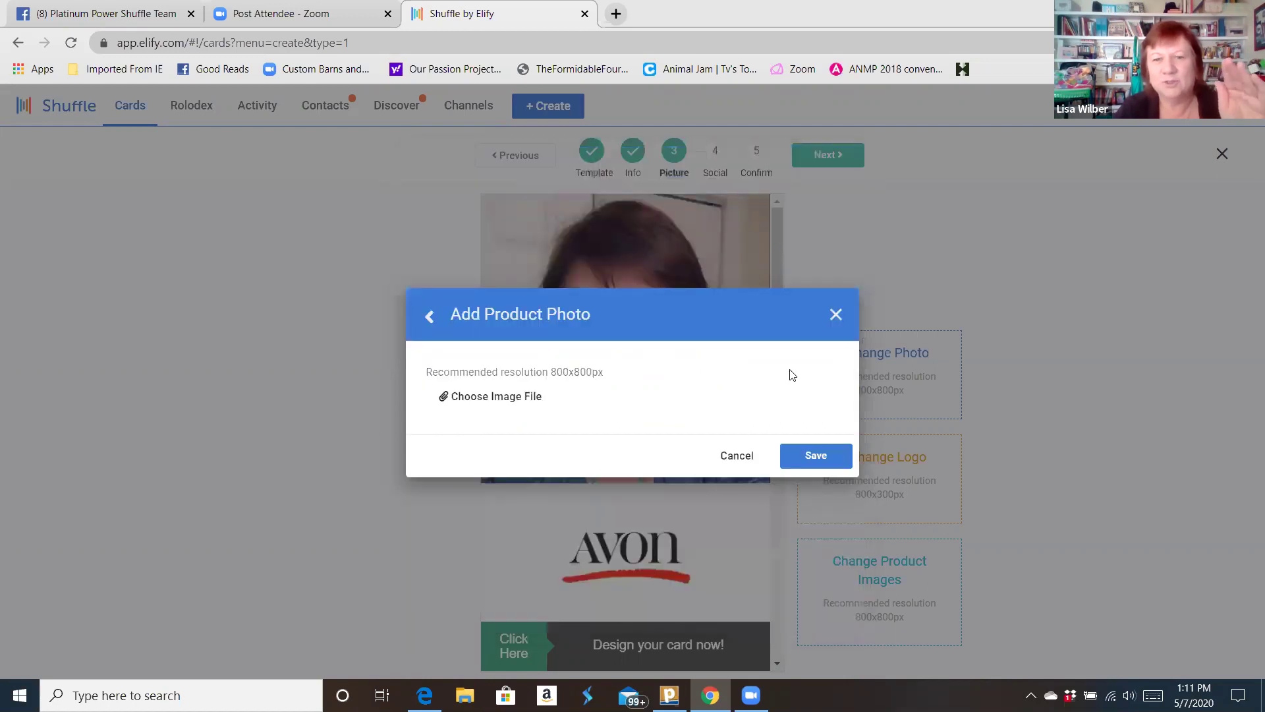
# - Open the representative's personal Avon online store on youravon.com in a new browser tab
pyautogui.click(616, 13)
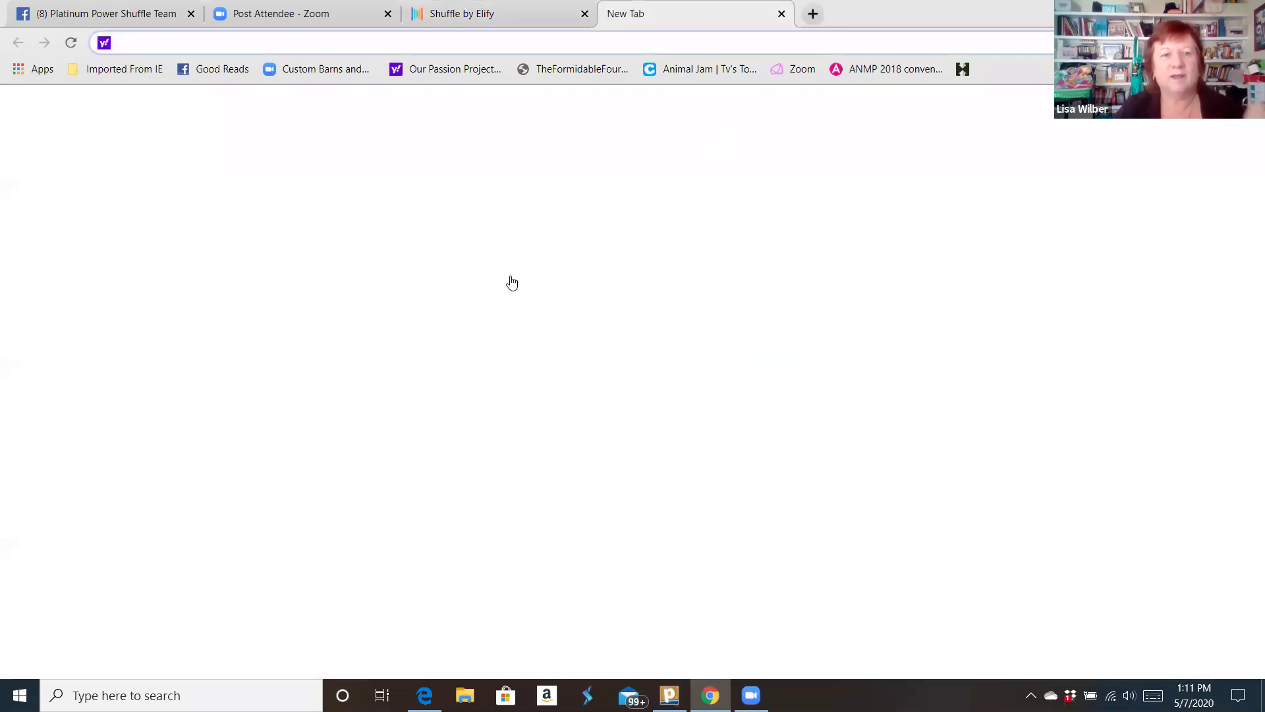
pyautogui.write('w')
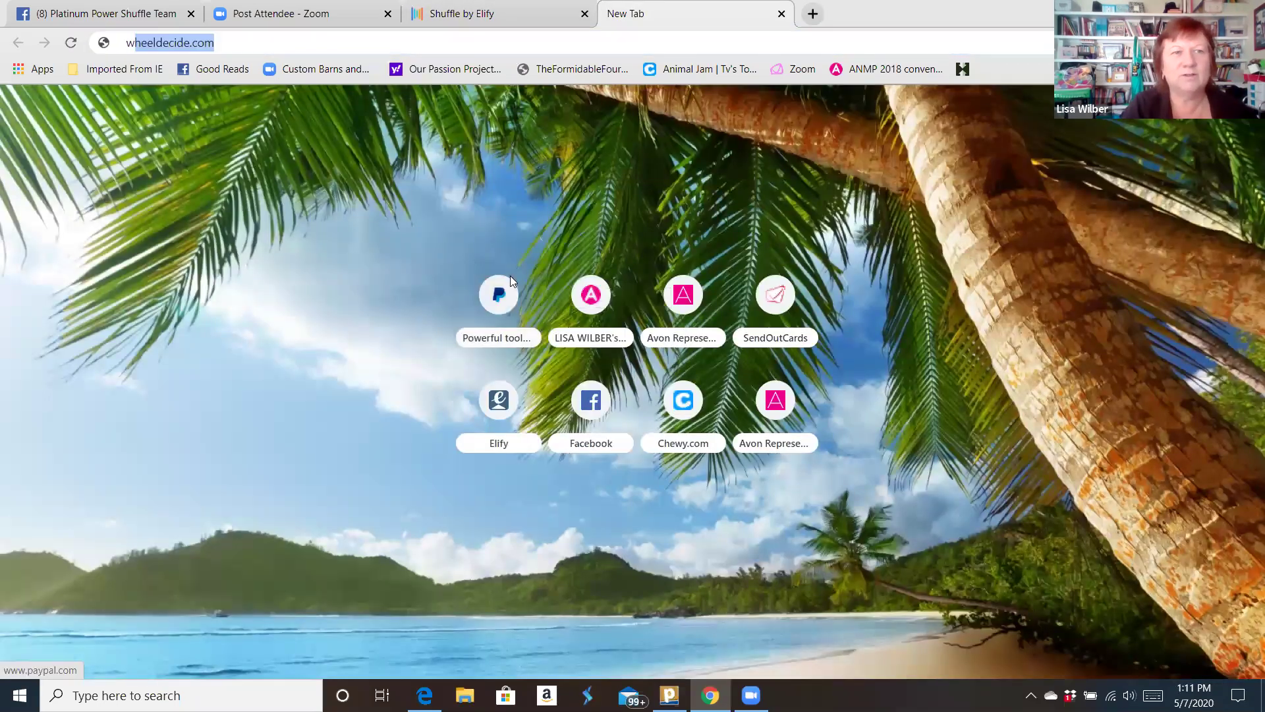
pyautogui.write('ww.')
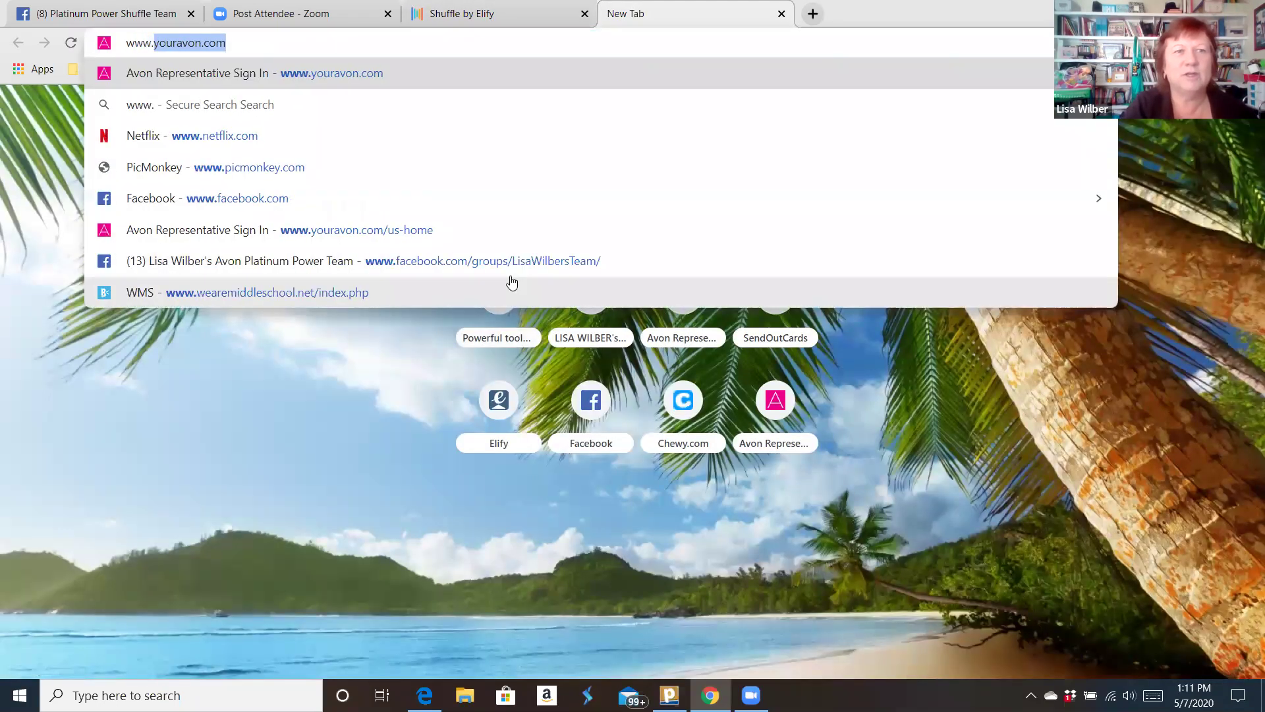
pyautogui.write('youravon.com/lisawilber')
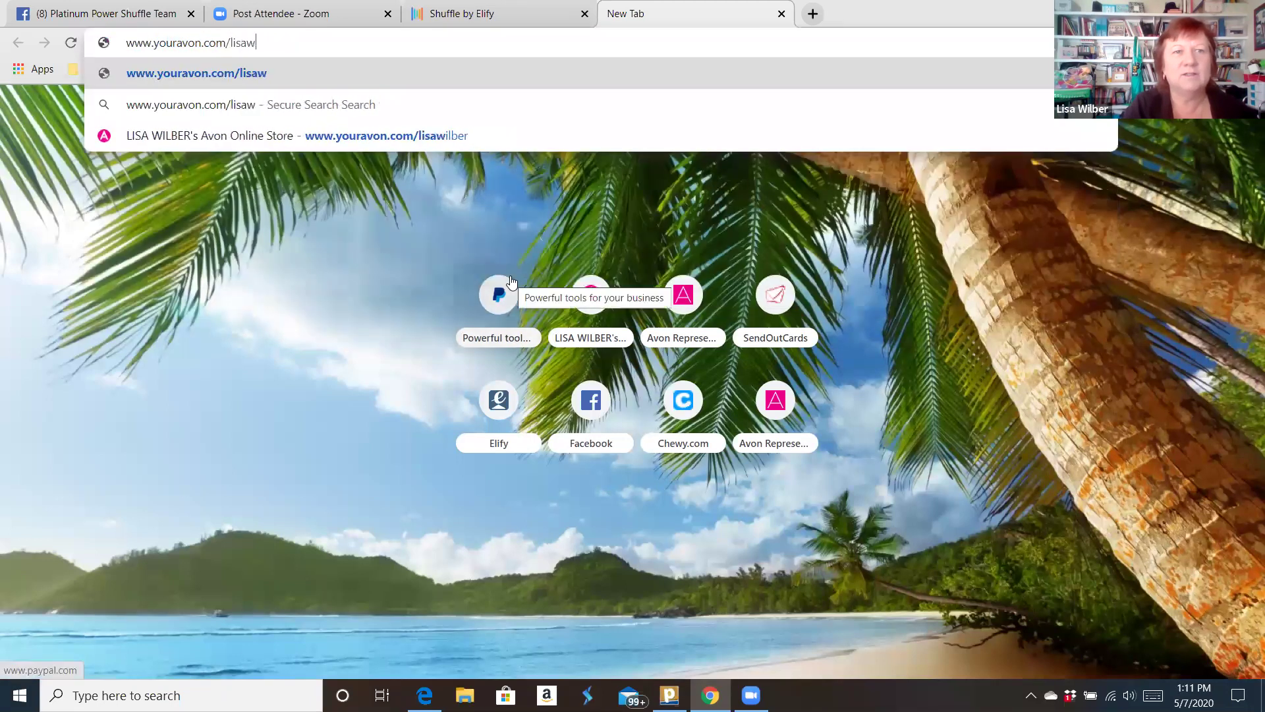
pyautogui.press('Return')
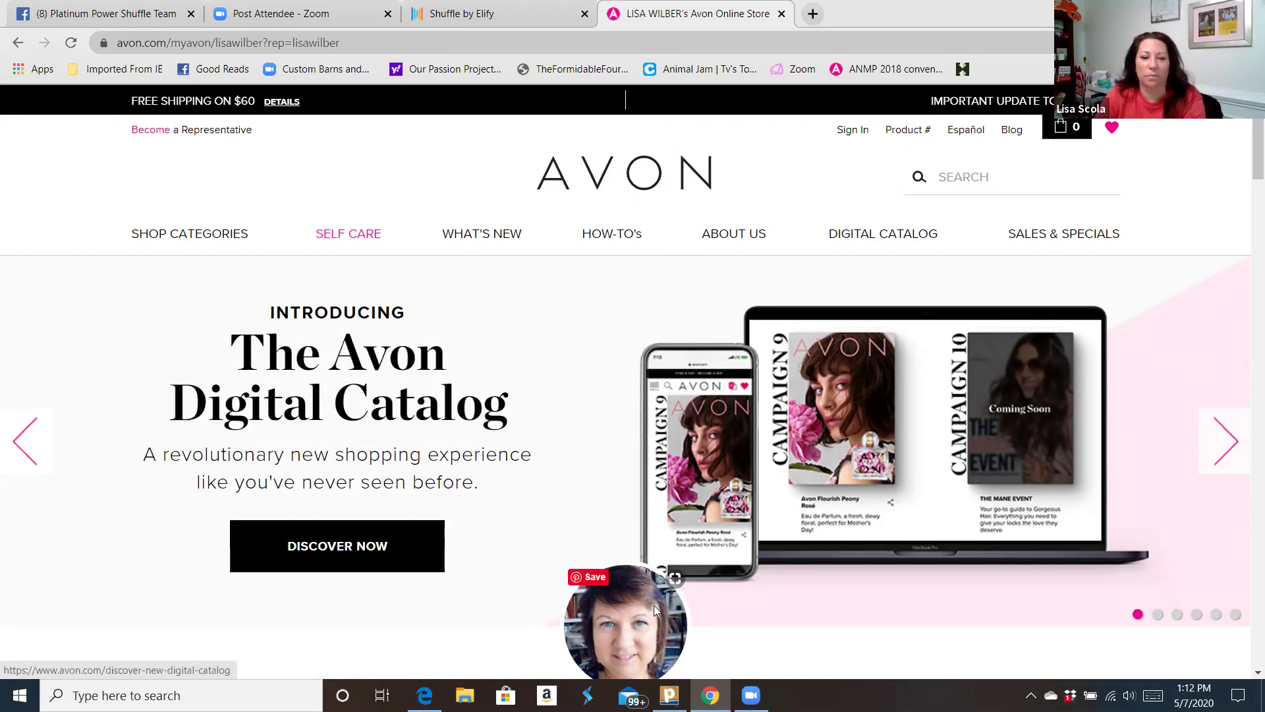
pyautogui.scroll(-3, 547, 507)
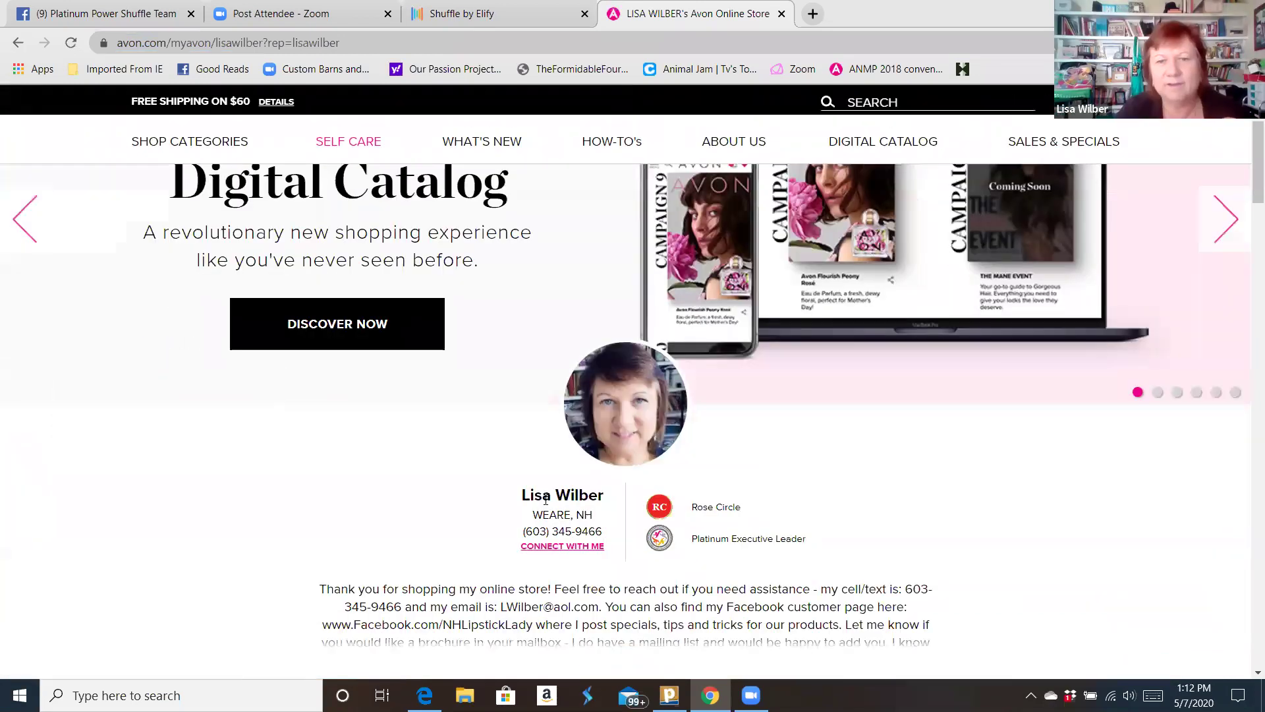
pyautogui.scroll(3, 547, 500)
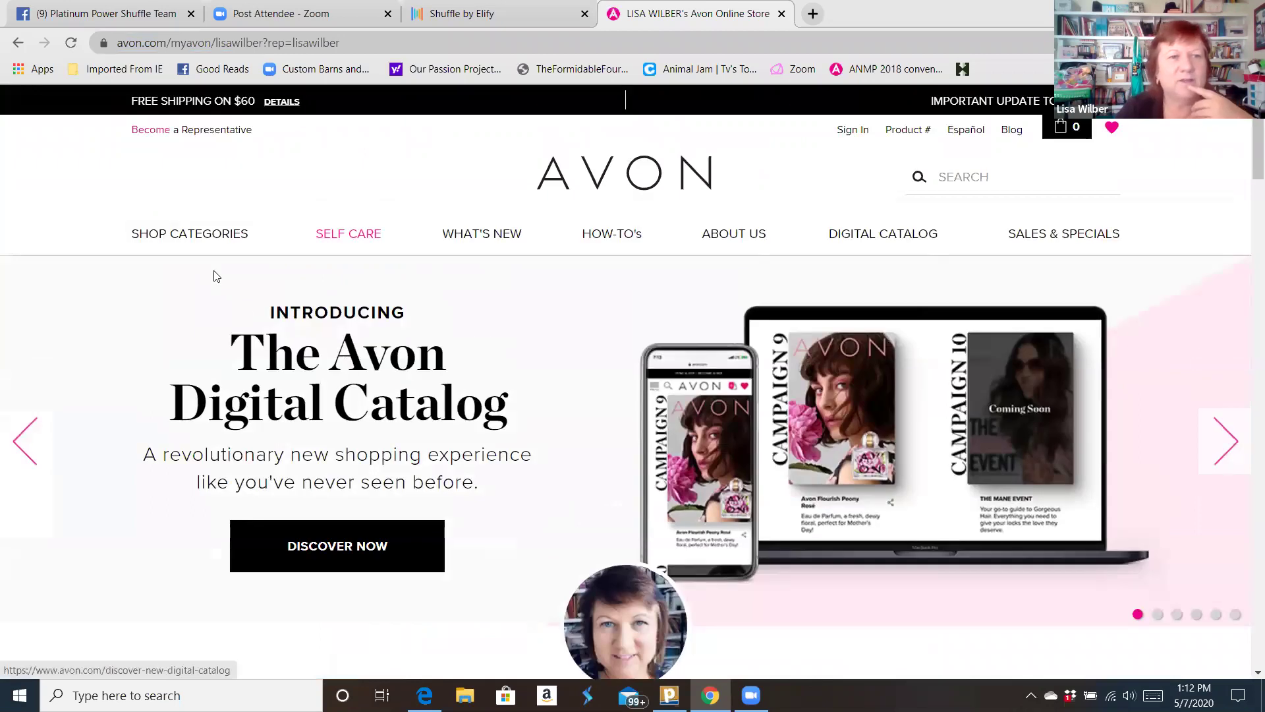
# - Browse the store's Makeup category to Foundation & Primer and open the Ink Lasting Foundation Slim Fit product page
pyautogui.moveTo(187, 236)
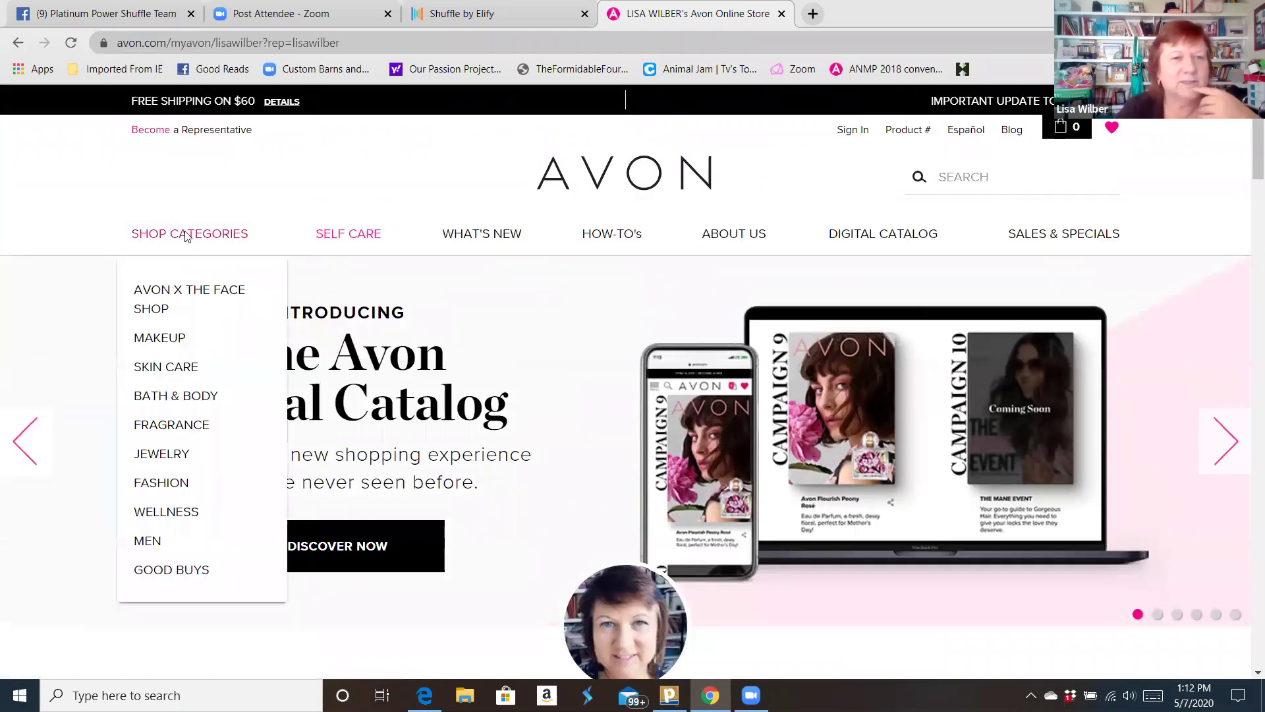
pyautogui.moveTo(170, 286)
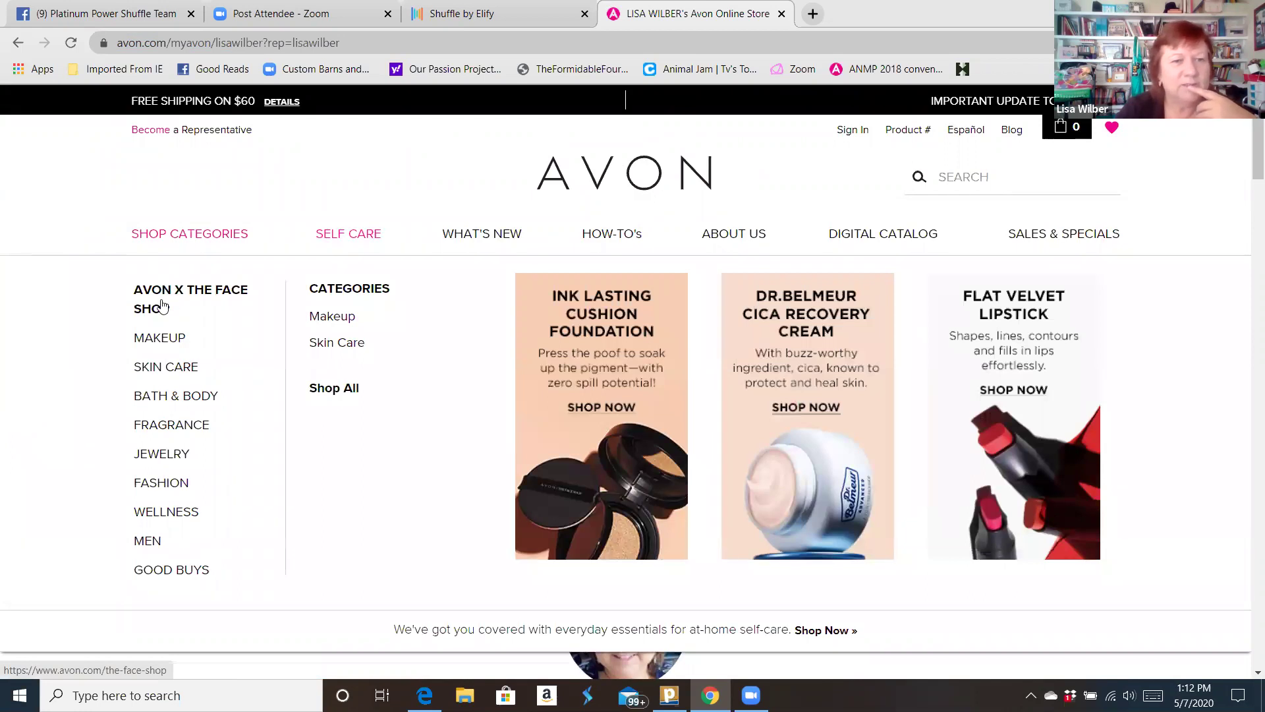
pyautogui.moveTo(153, 344)
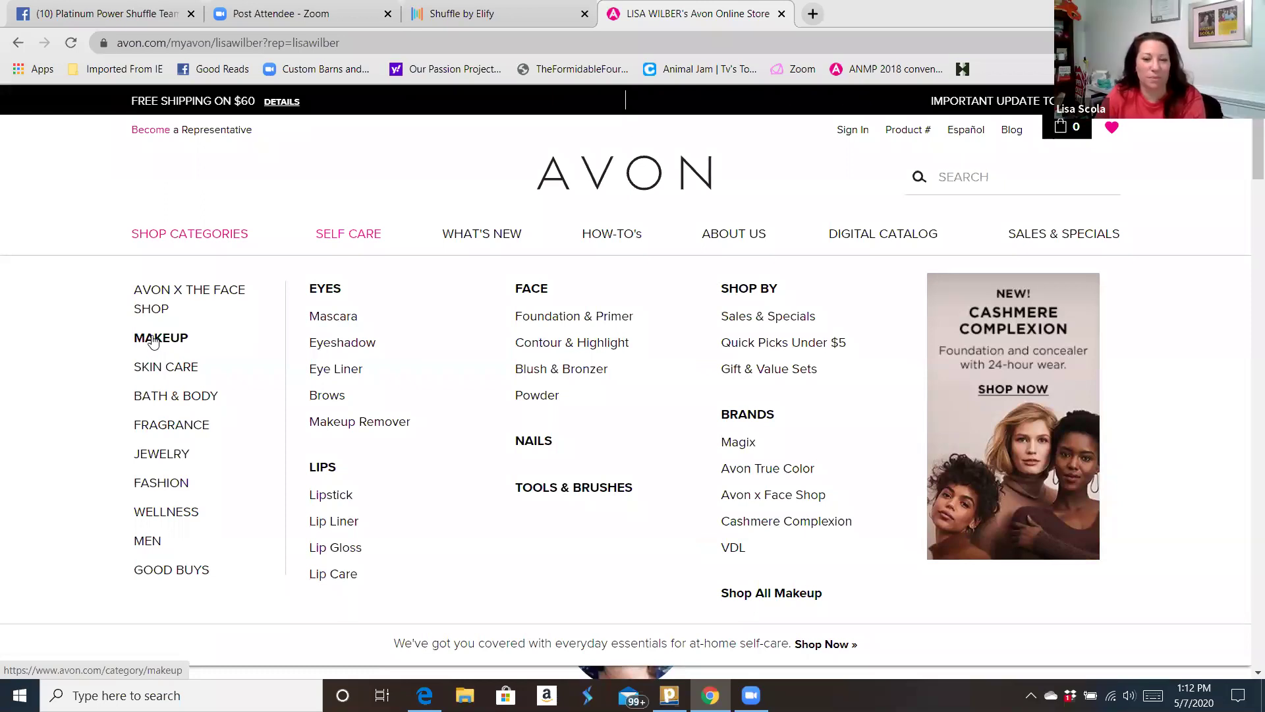
pyautogui.click(532, 323)
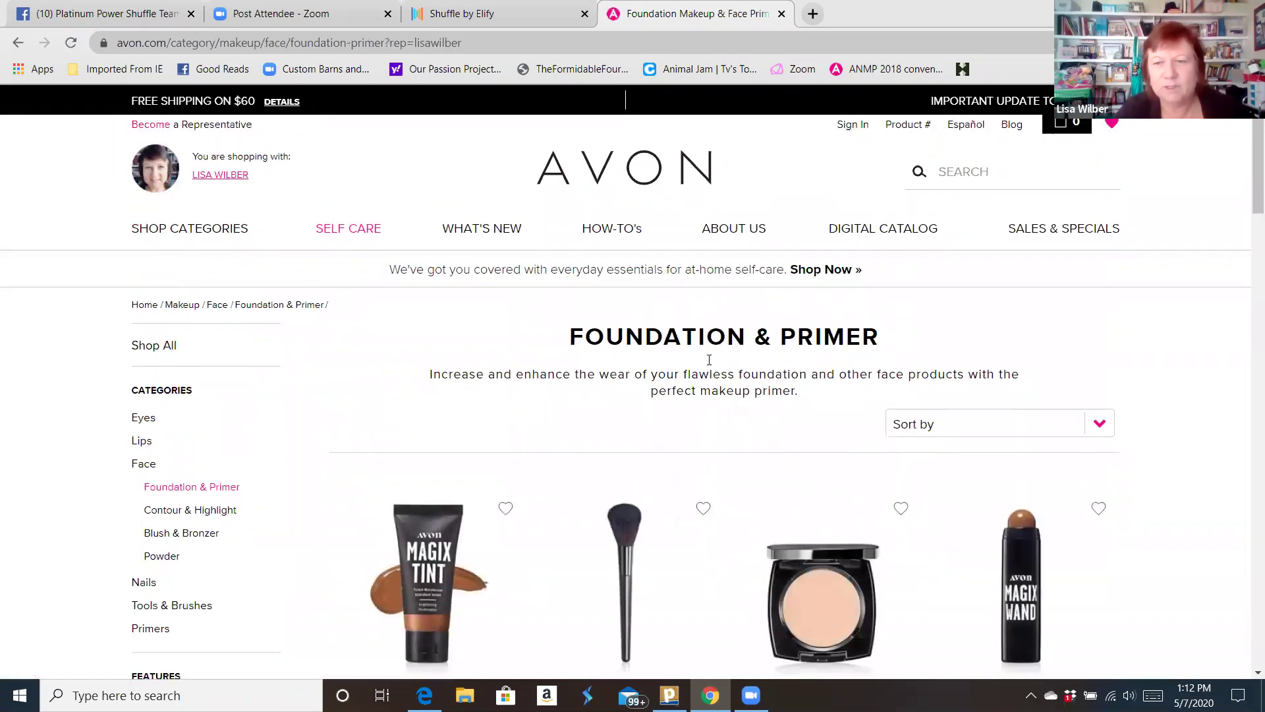
pyautogui.scroll(-3, 709, 367)
pyautogui.scroll(-1, 709, 367)
pyautogui.scroll(-2, 709, 367)
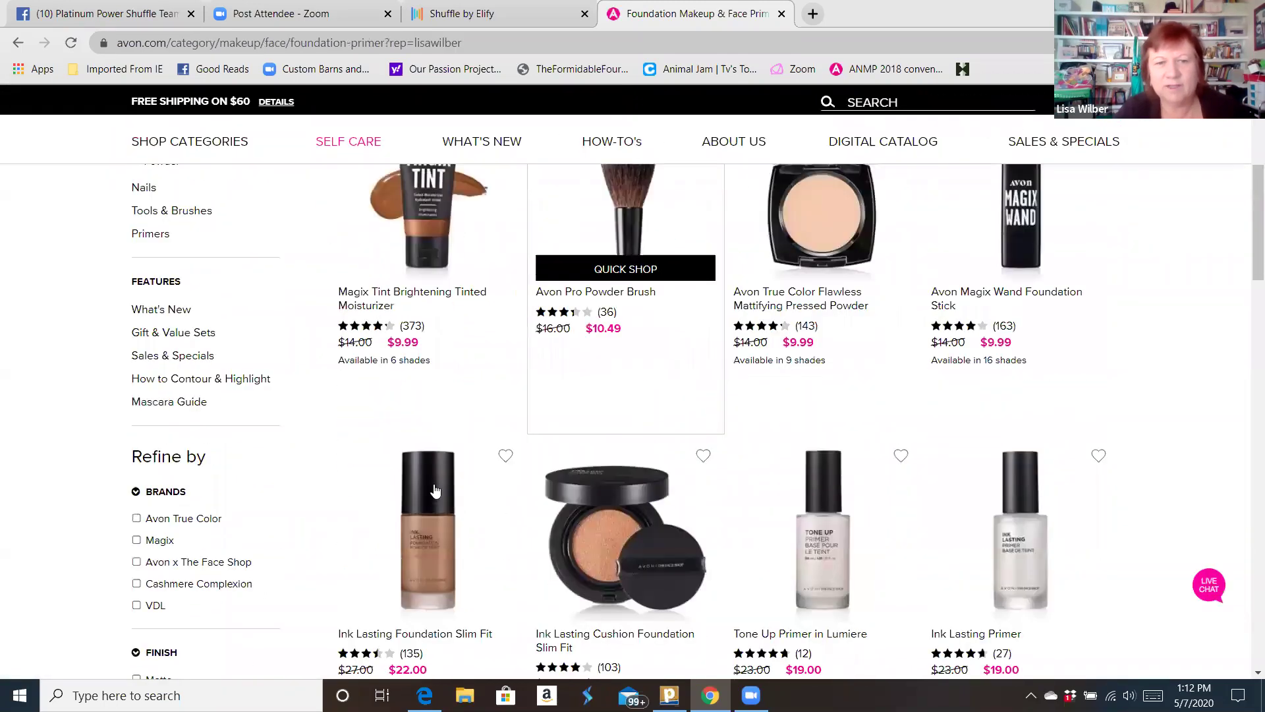
pyautogui.click(424, 480)
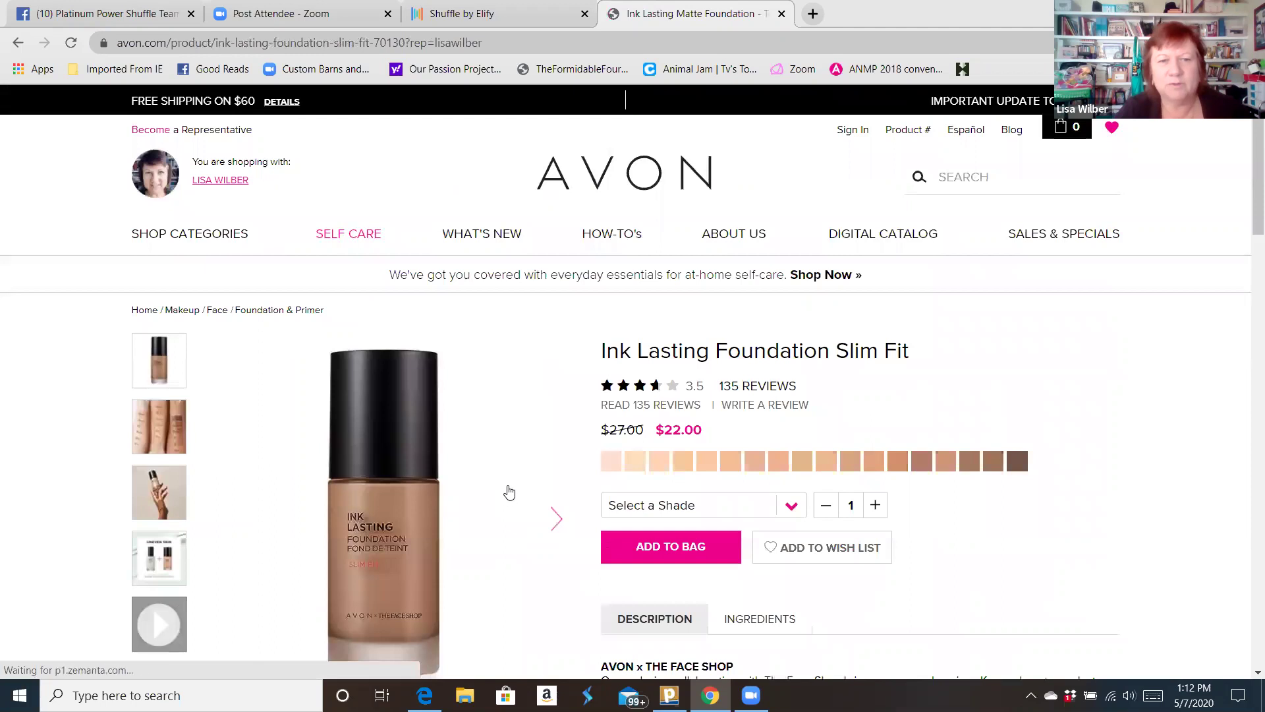
# - Save the Ink Lasting Foundation product image to Downloads as a JPEG named "ink foundation"
pyautogui.scroll(-2, 508, 492)
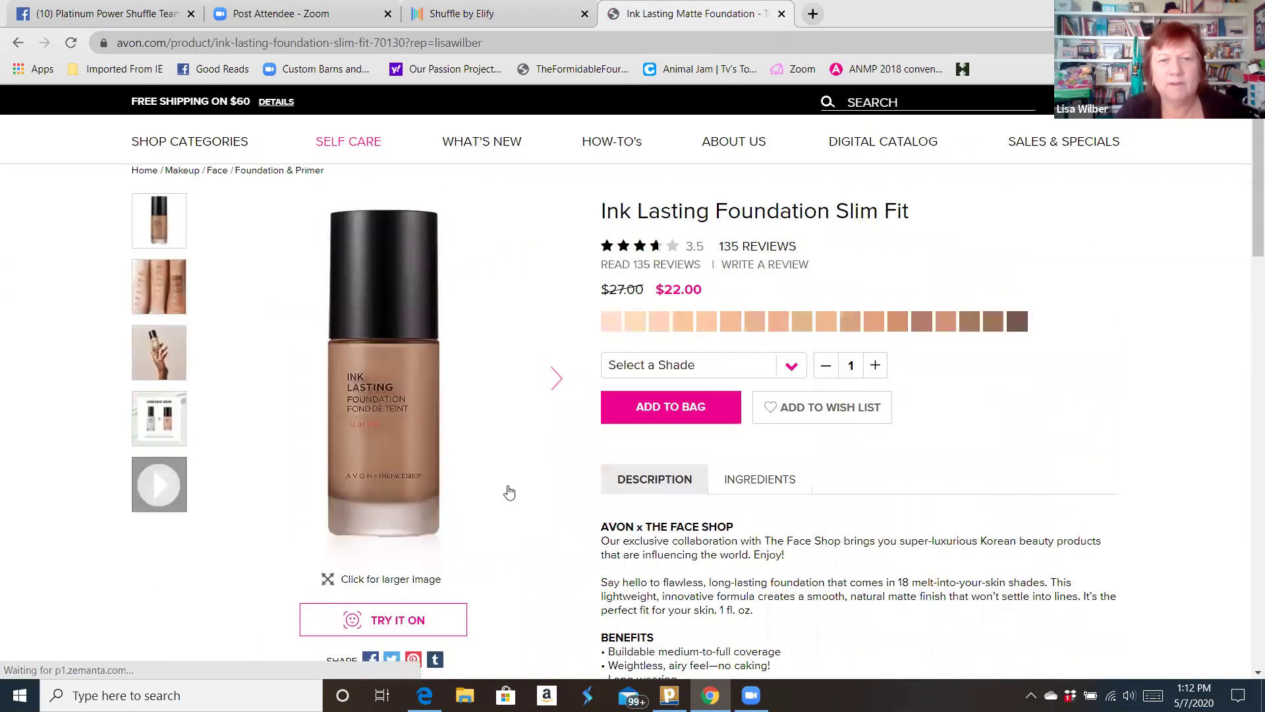
pyautogui.rightClick(382, 407)
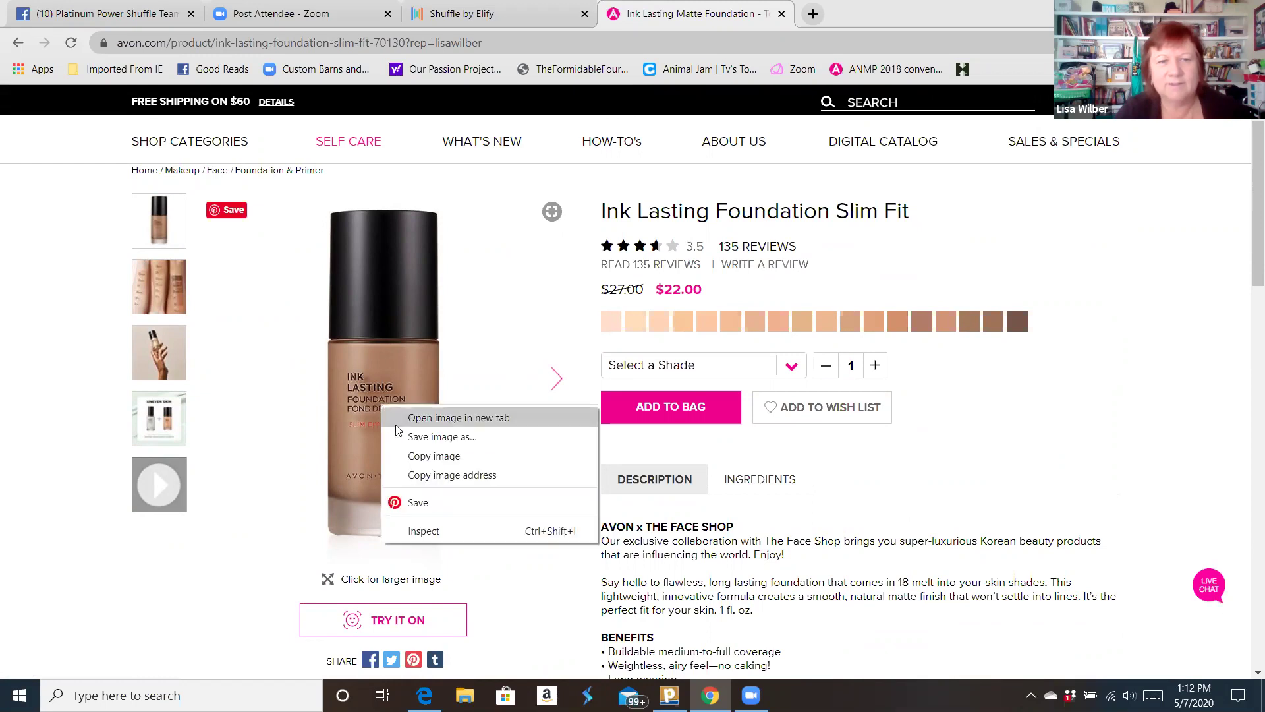
pyautogui.click(415, 438)
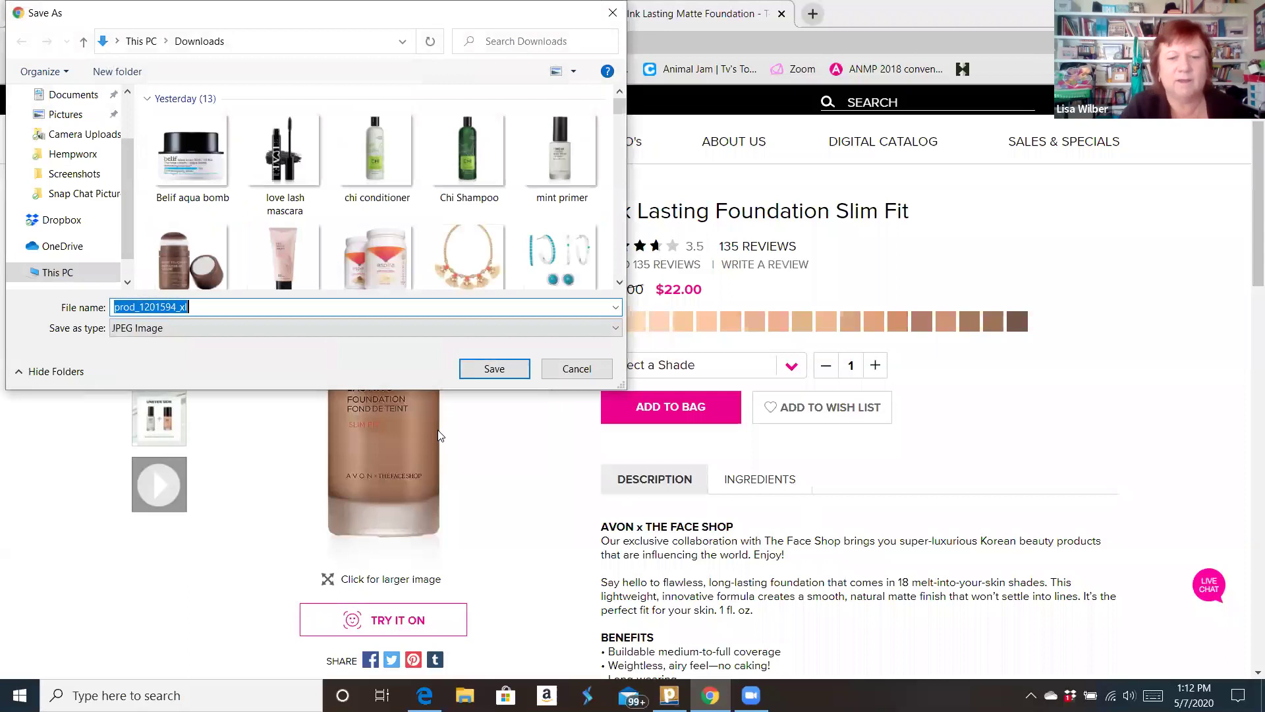
pyautogui.write('ink foundation')
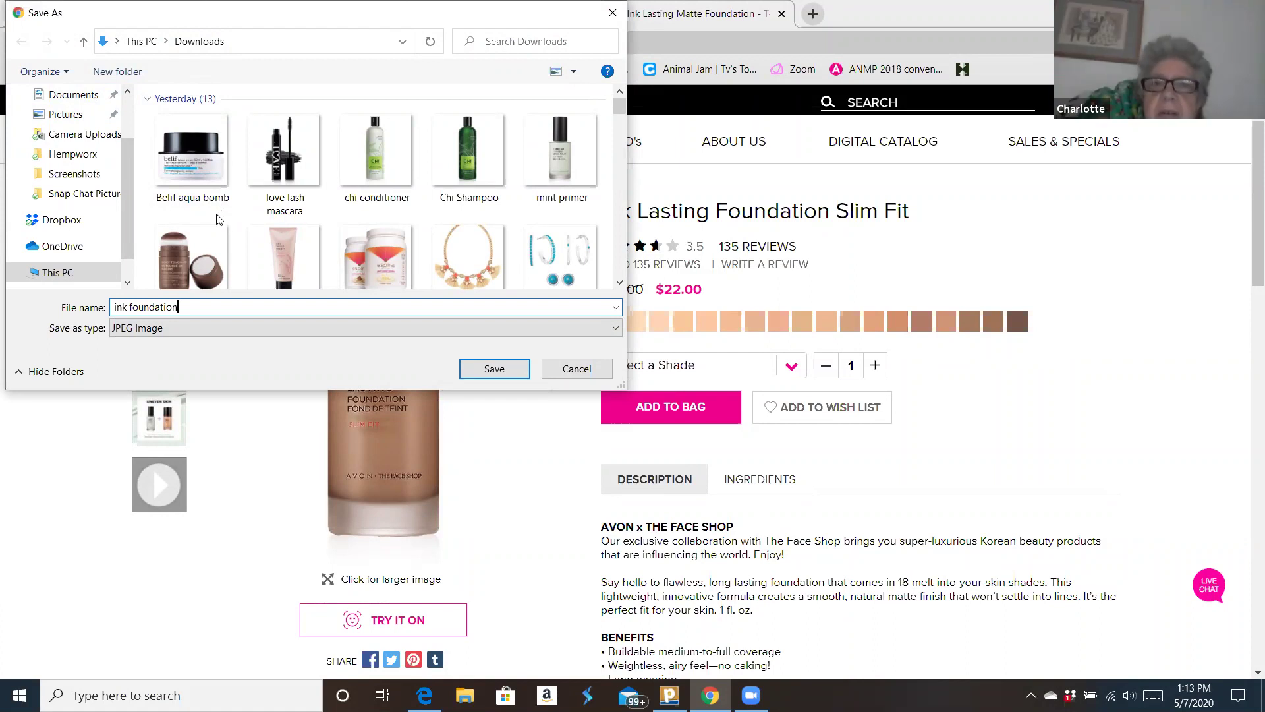
pyautogui.click(495, 370)
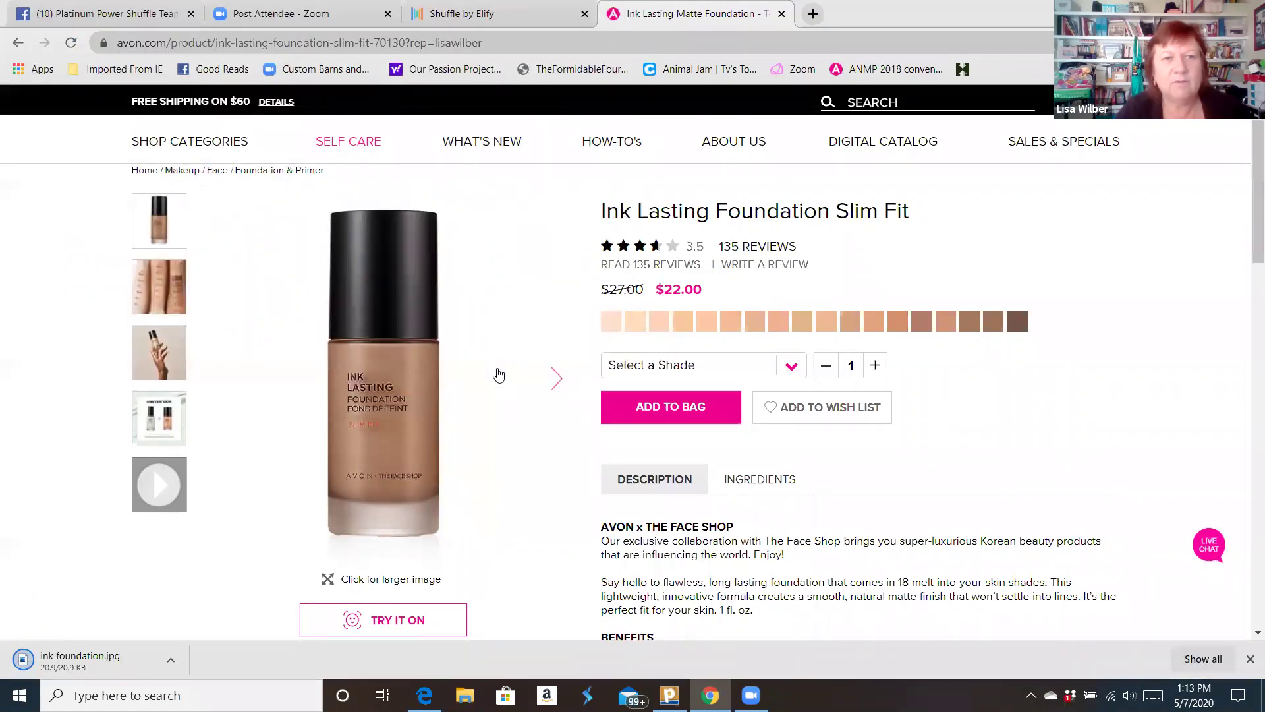
# - Copy the full web address of the Ink Lasting Foundation Slim Fit product page
pyautogui.scroll(3, 499, 374)
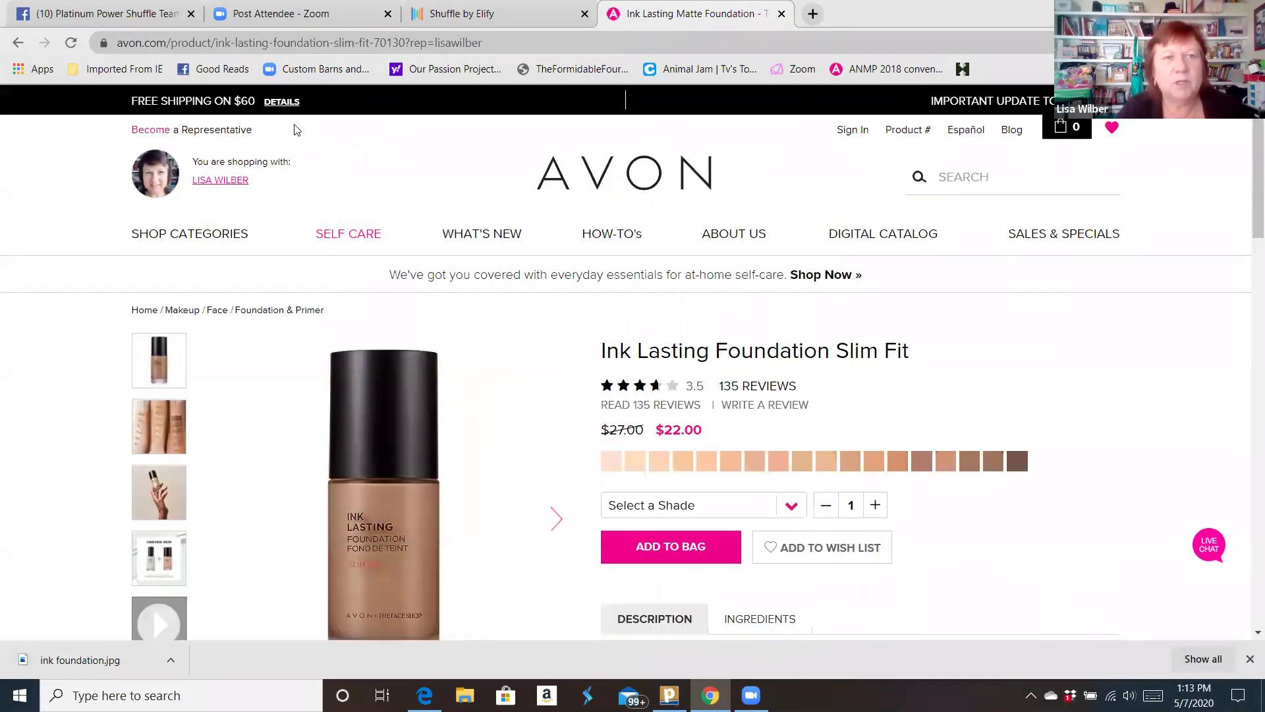
pyautogui.click(121, 44)
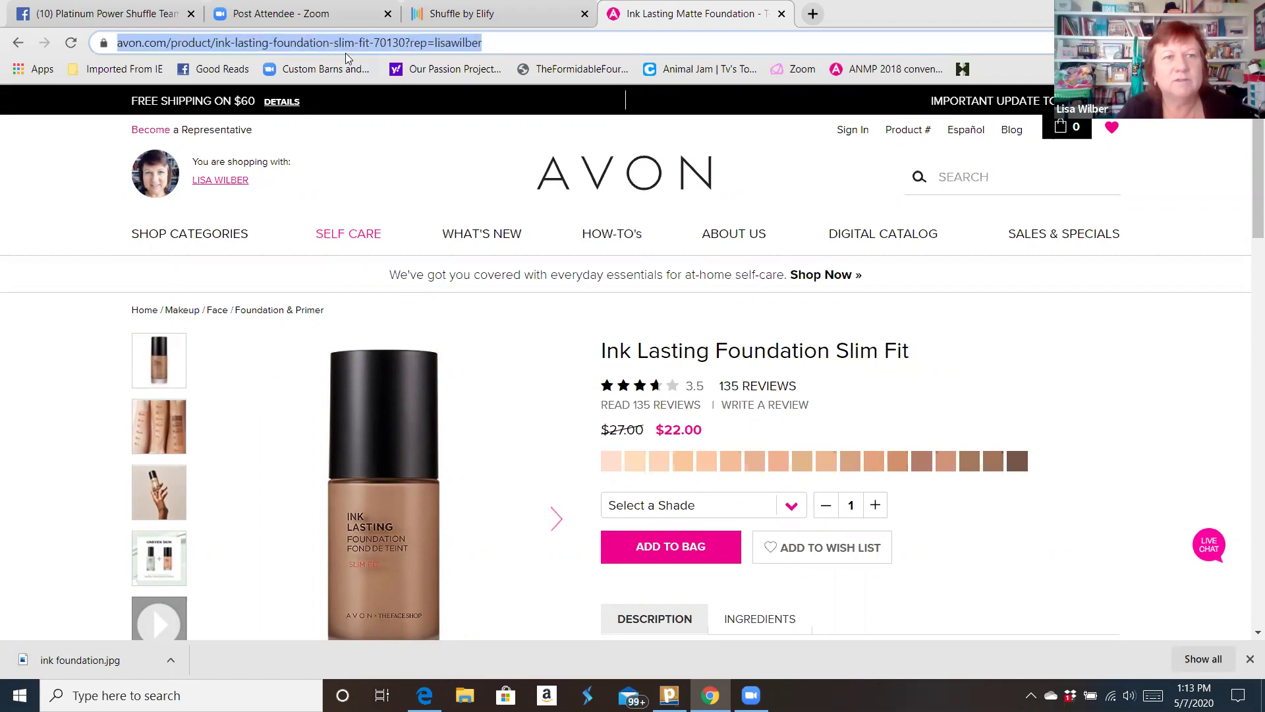
pyautogui.rightClick(298, 45)
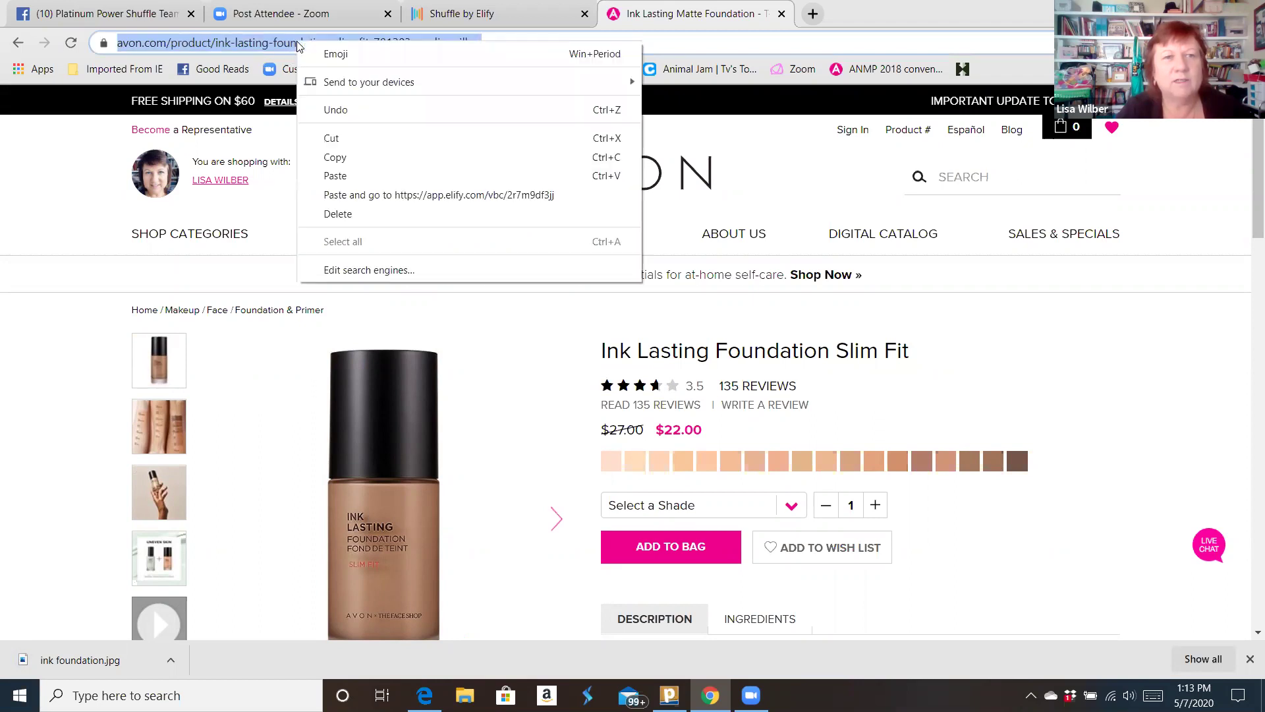
pyautogui.click(335, 159)
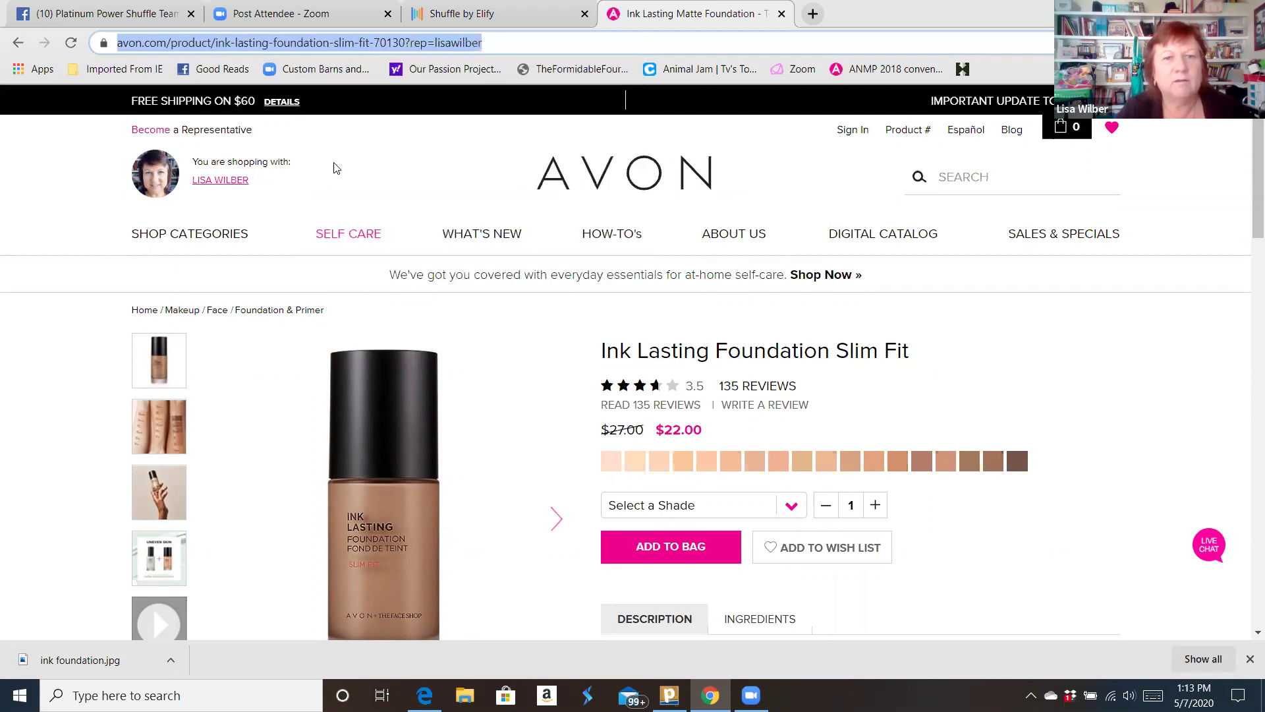
# - Switch back to Shuffle, upload the "ink foundation" image from Downloads as the new product photo and accept its default crop
pyautogui.click(493, 15)
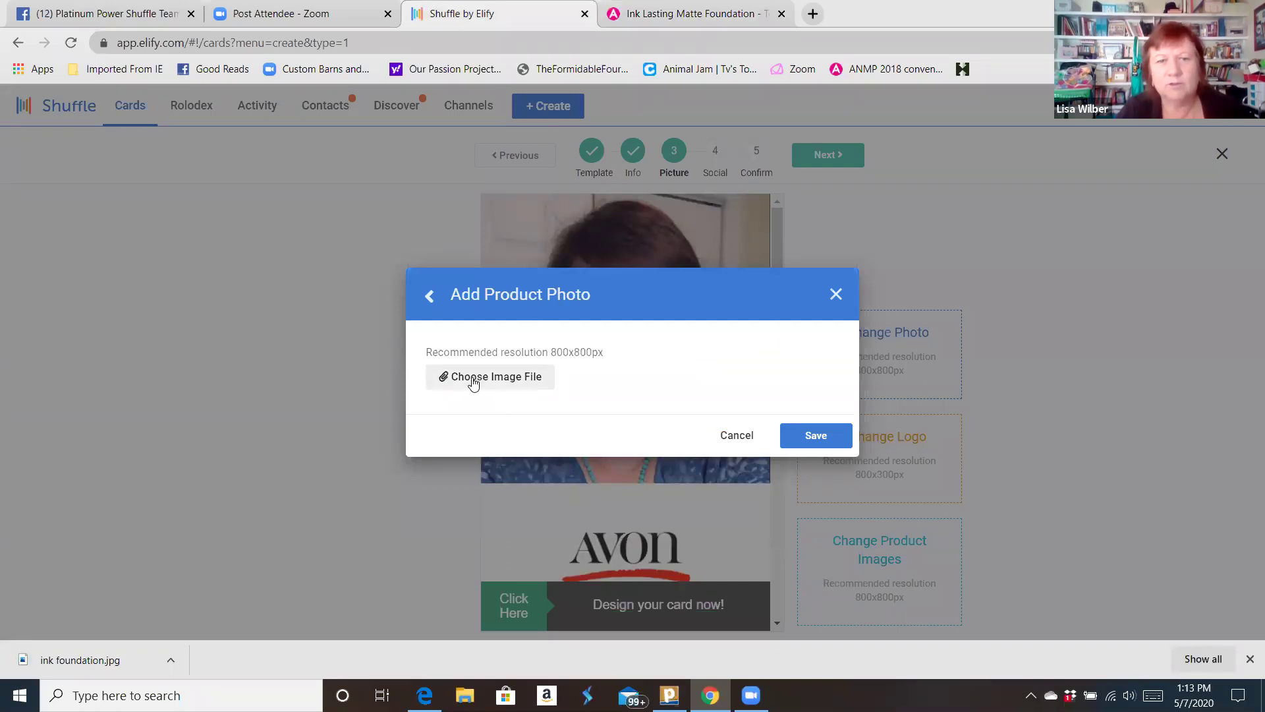
pyautogui.click(473, 379)
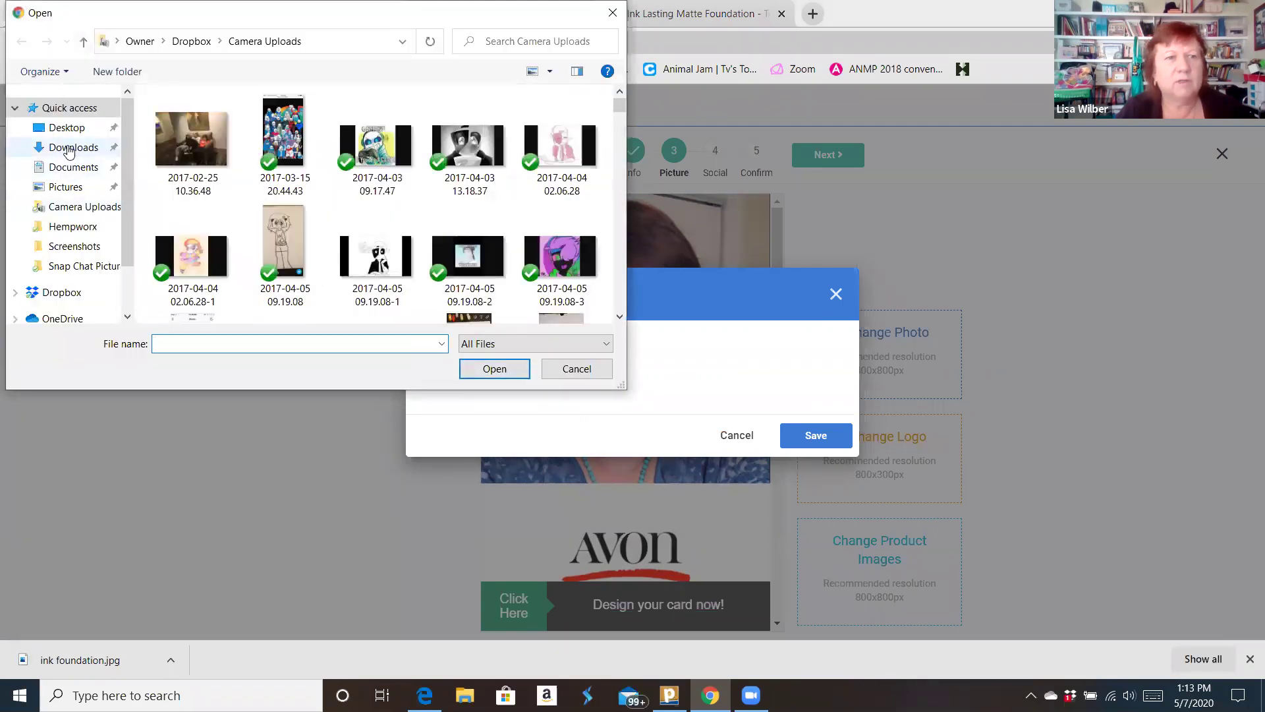
pyautogui.click(69, 148)
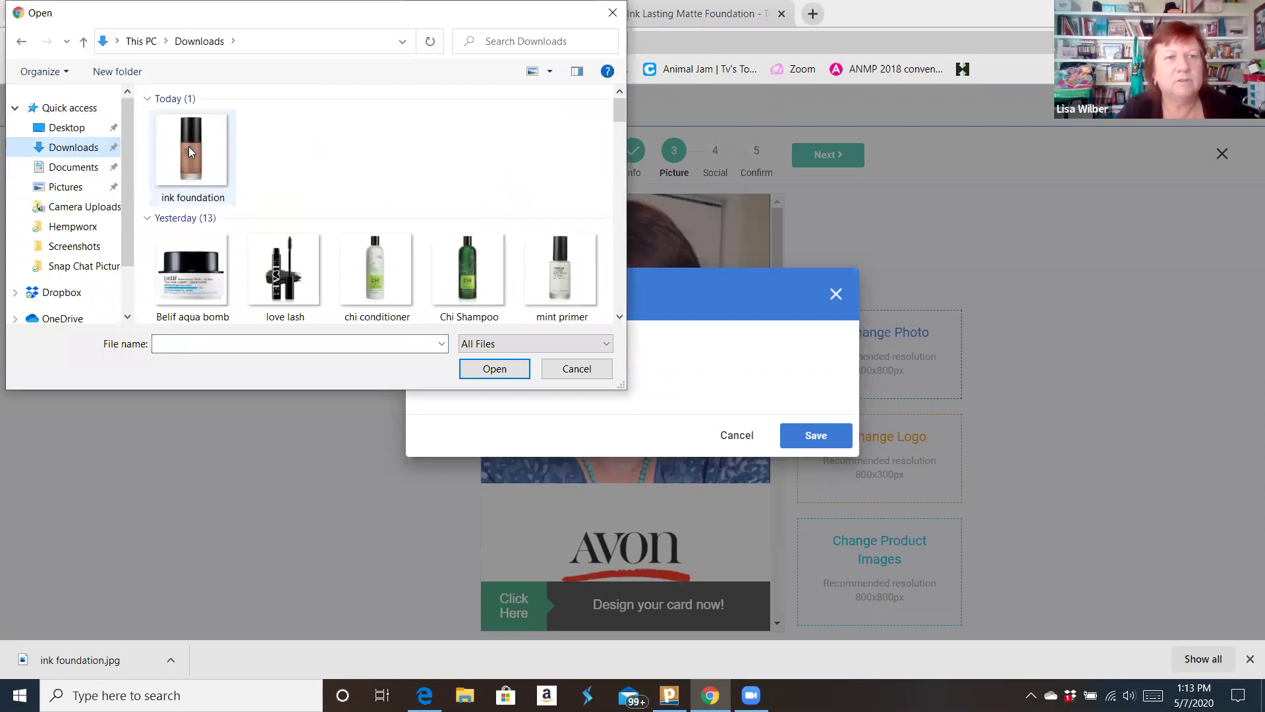
pyautogui.doubleClick(189, 146)
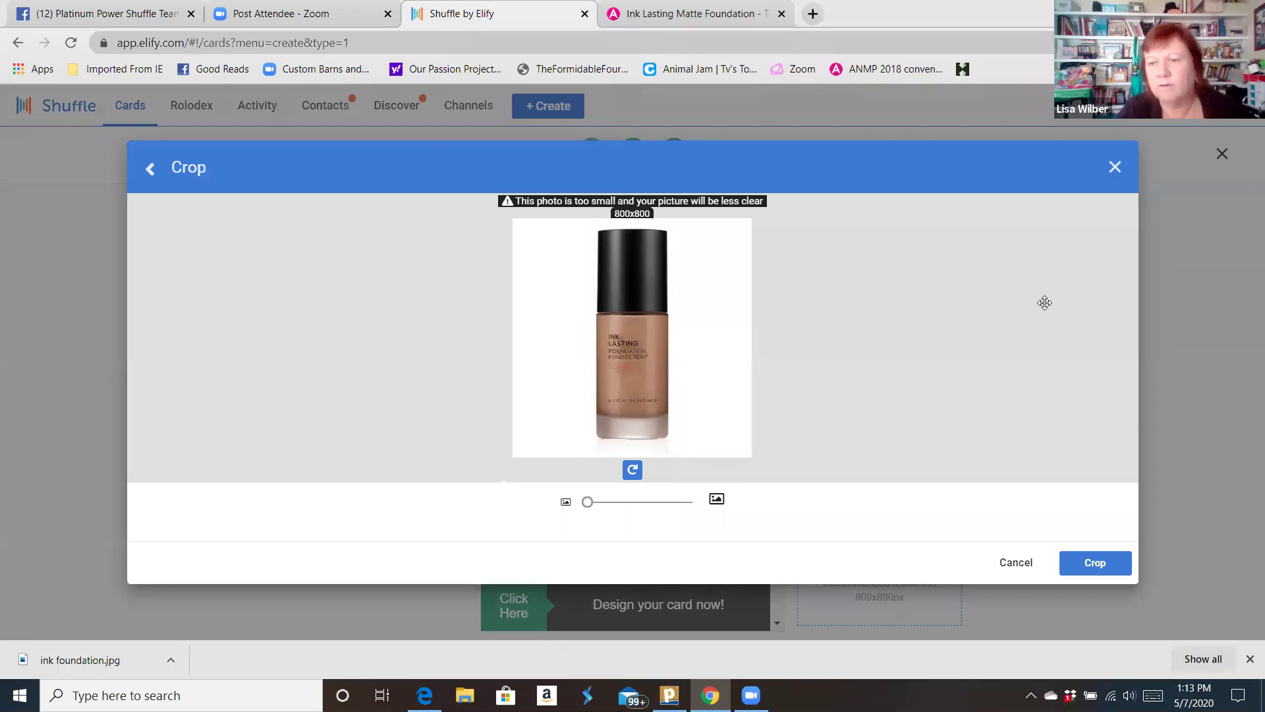
pyautogui.click(1079, 567)
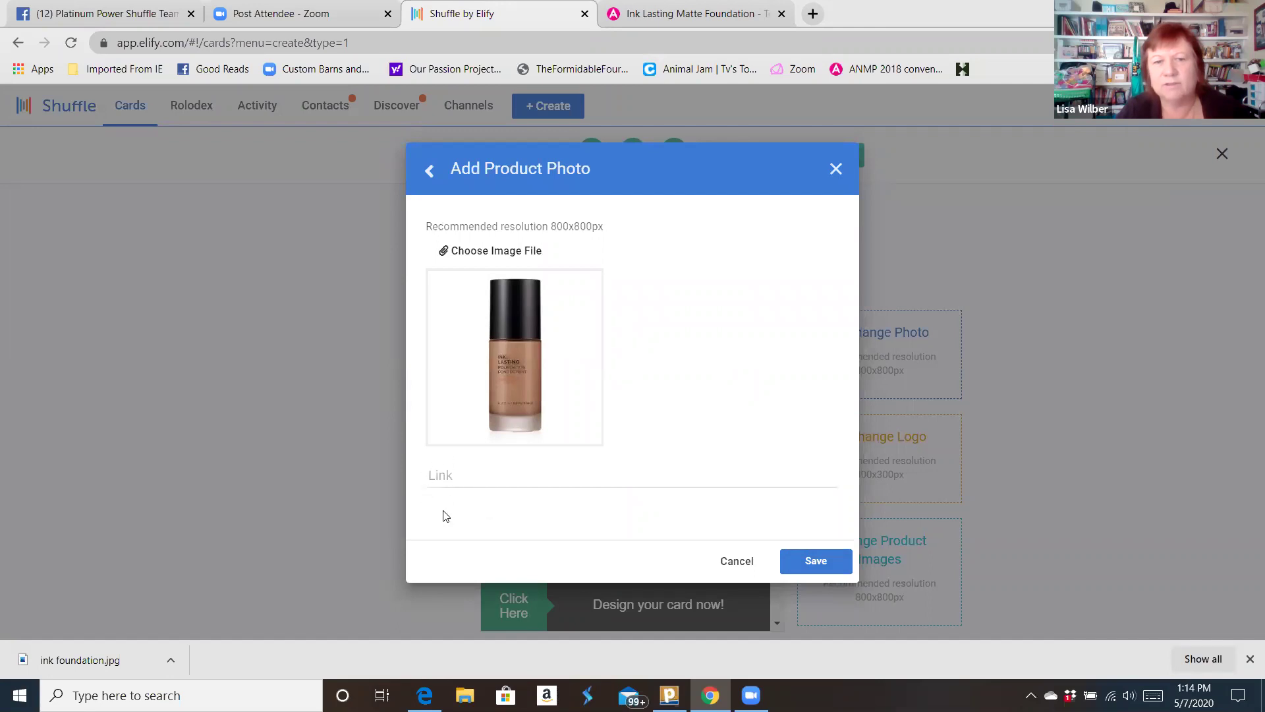
# - Paste the copied foundation page address as the product photo's link and save the photo to the library
pyautogui.click(468, 472)
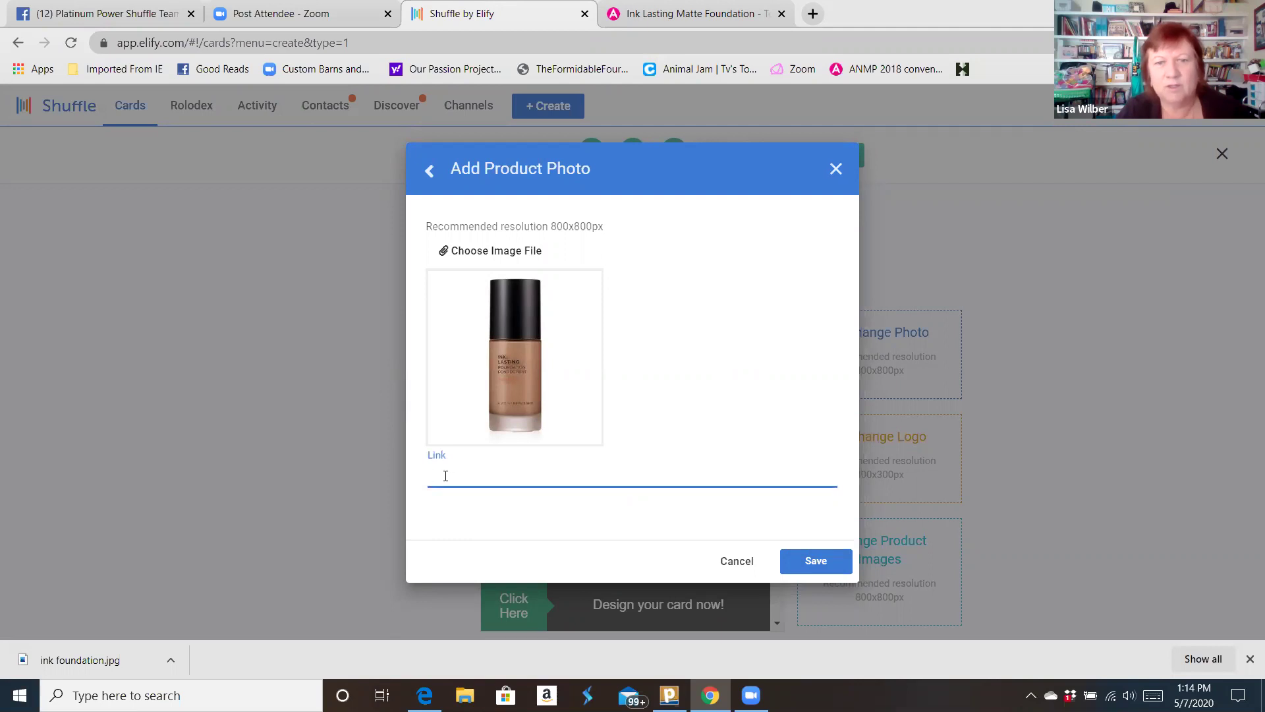
pyautogui.rightClick(445, 476)
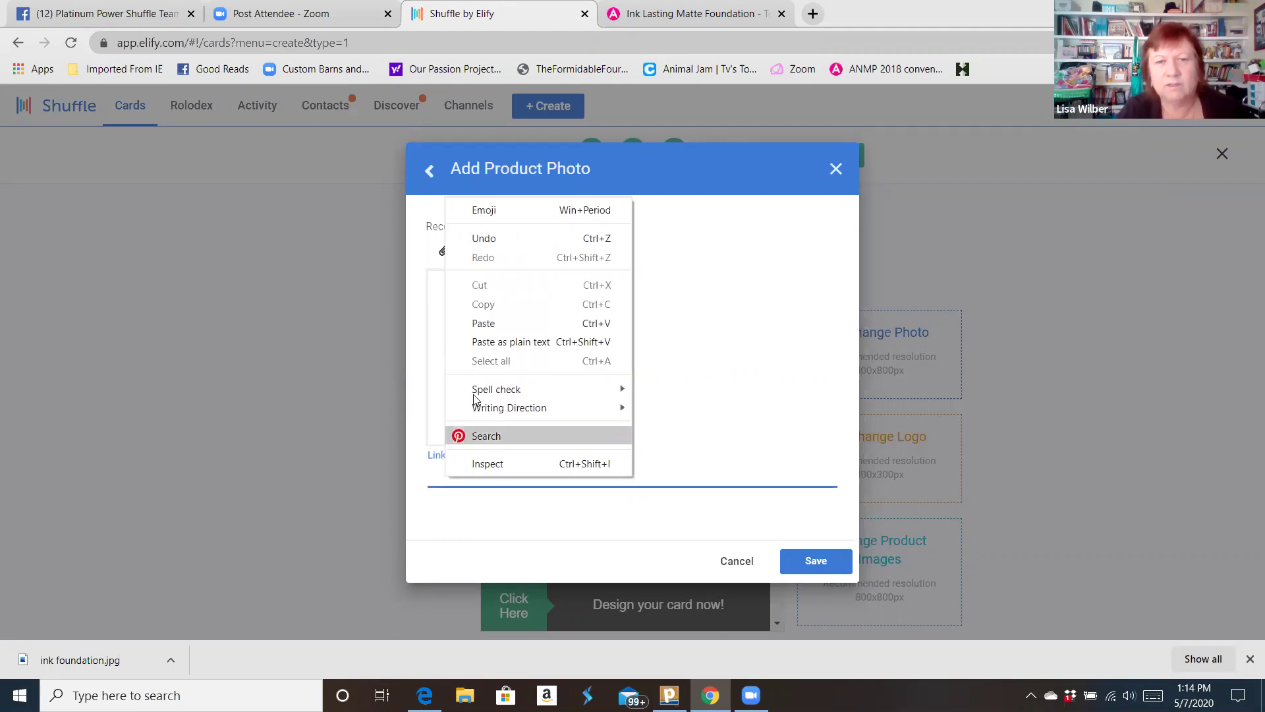
pyautogui.click(483, 324)
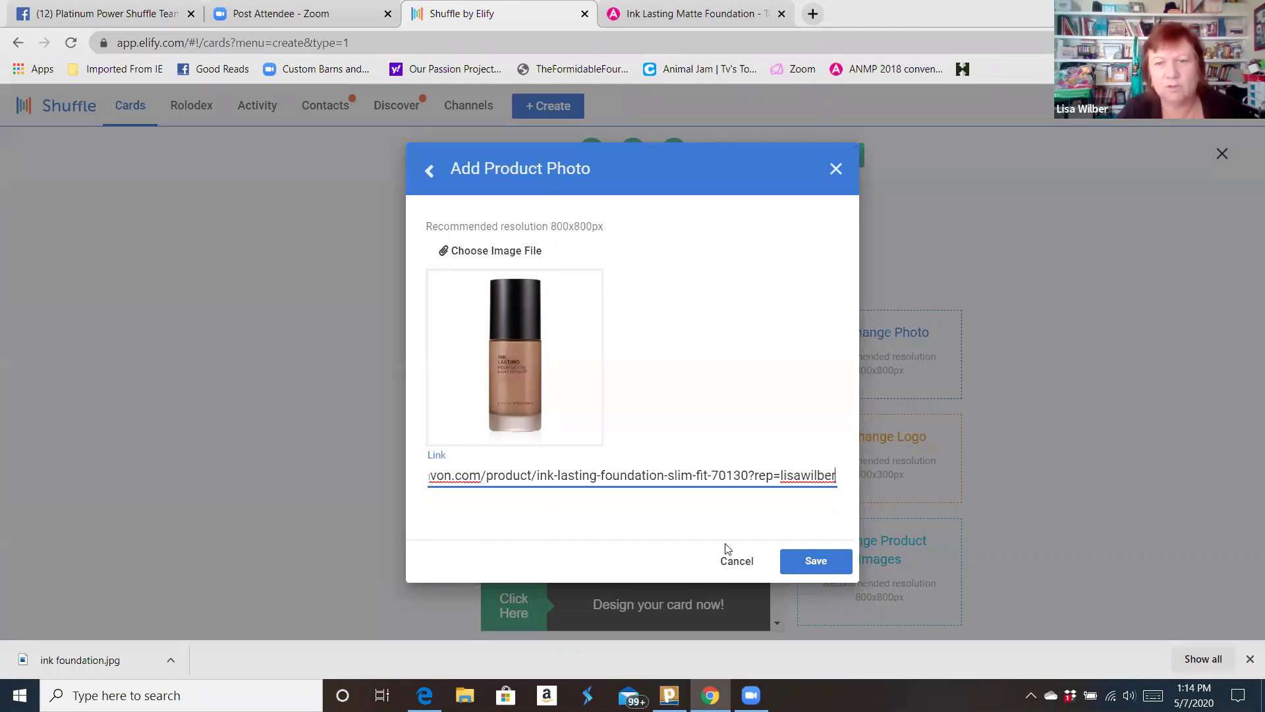
pyautogui.click(813, 563)
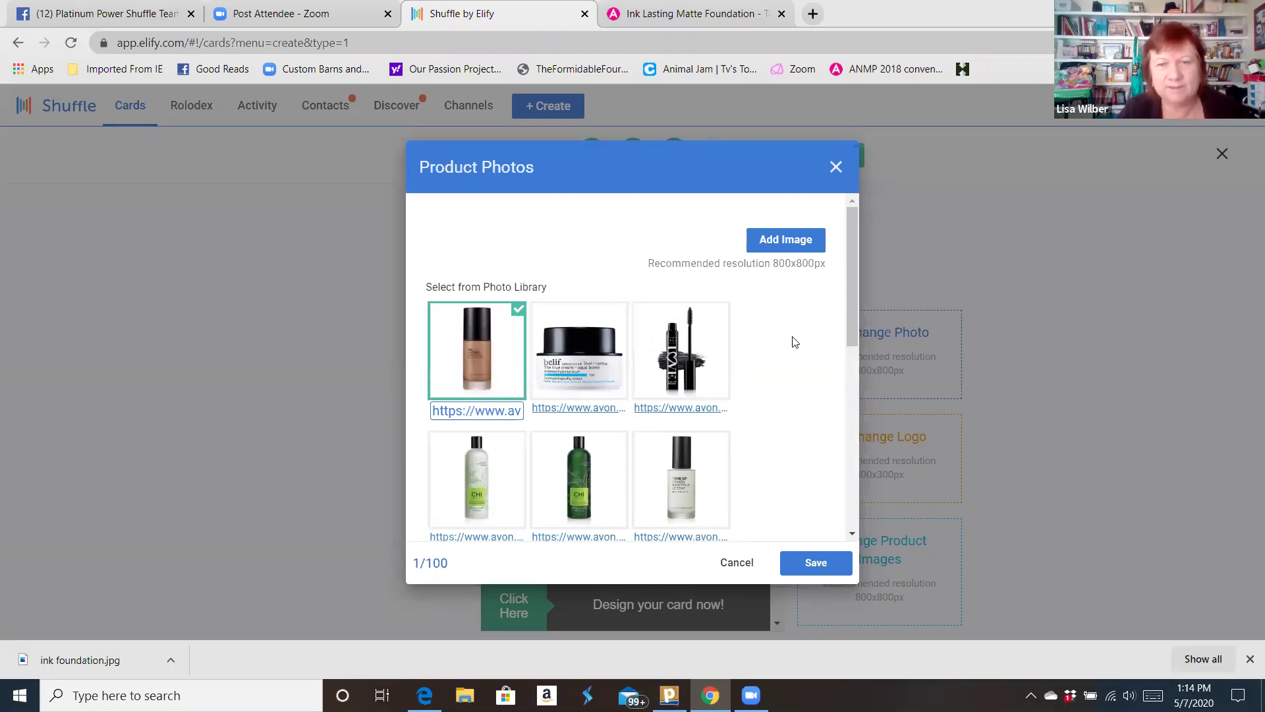
# - Look through all the product images stored in the photo library
pyautogui.moveTo(849, 265); pyautogui.dragTo(845, 440)
pyautogui.moveTo(850, 373); pyautogui.dragTo(852, 222)
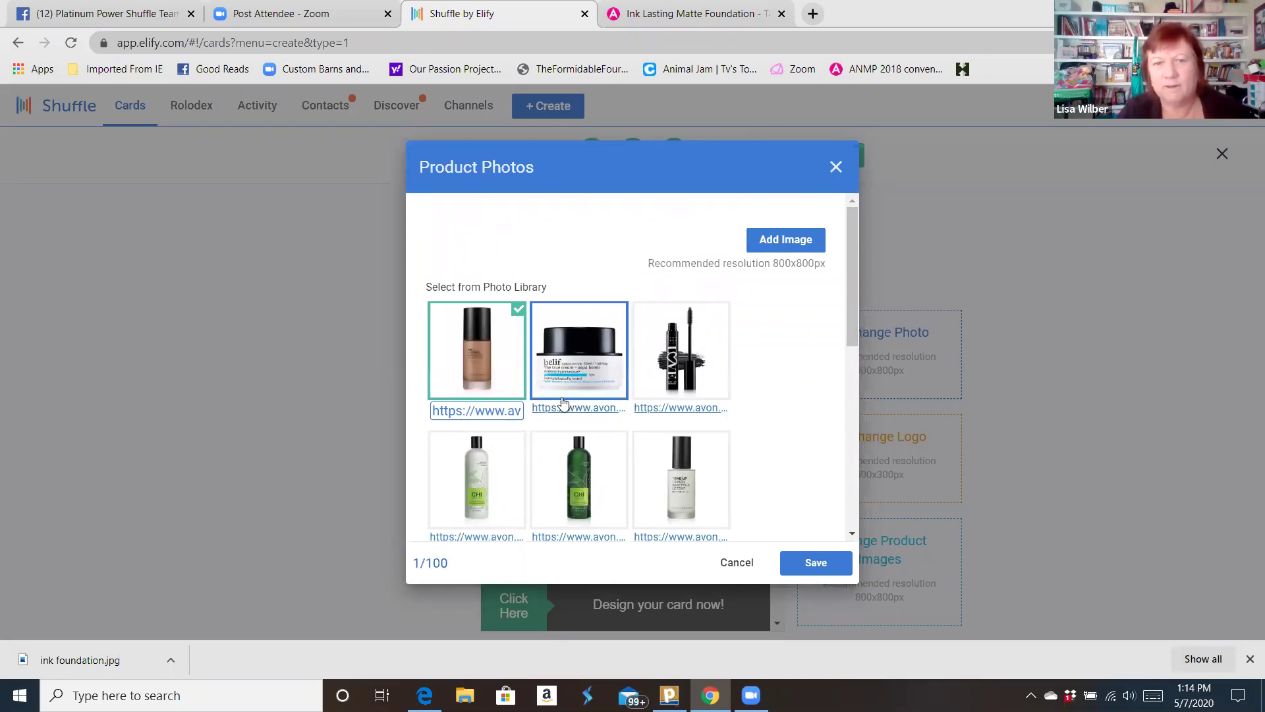
pyautogui.moveTo(853, 241)
pyautogui.mouseDown()
pyautogui.moveTo(848, 410)
pyautogui.moveTo(854, 220)
pyautogui.mouseUp()
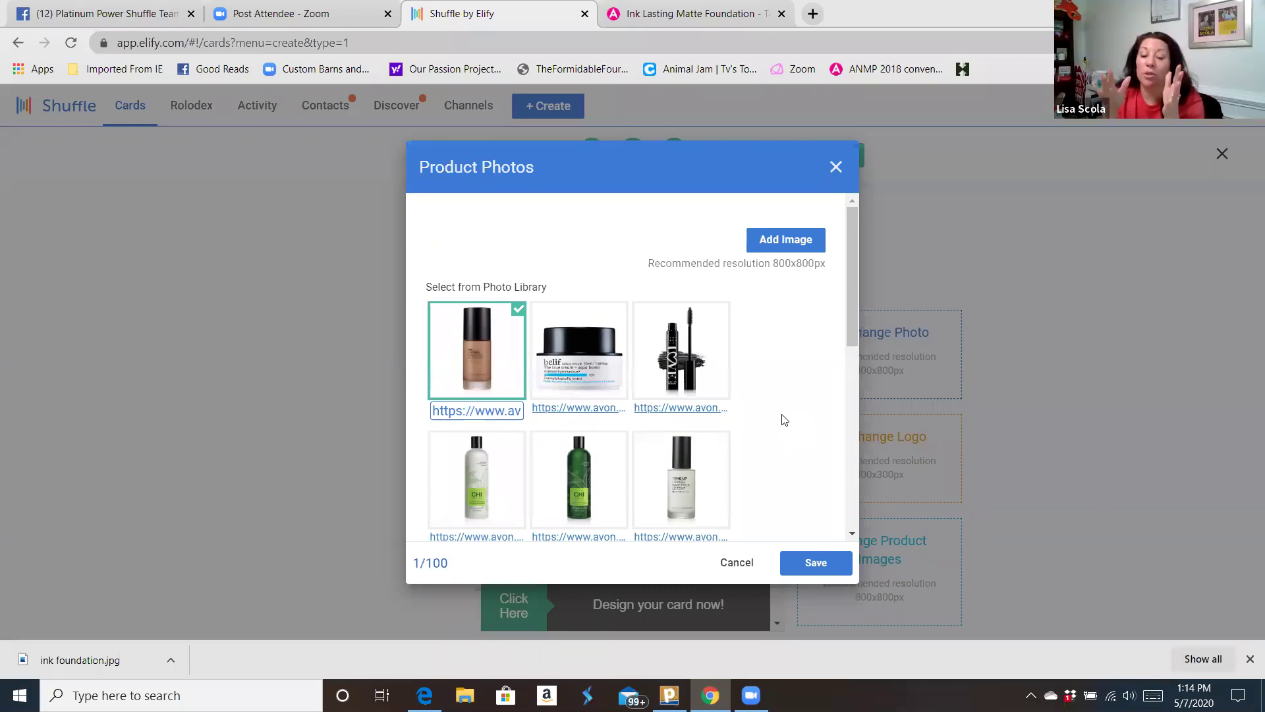
pyautogui.scroll(-1, 784, 420)
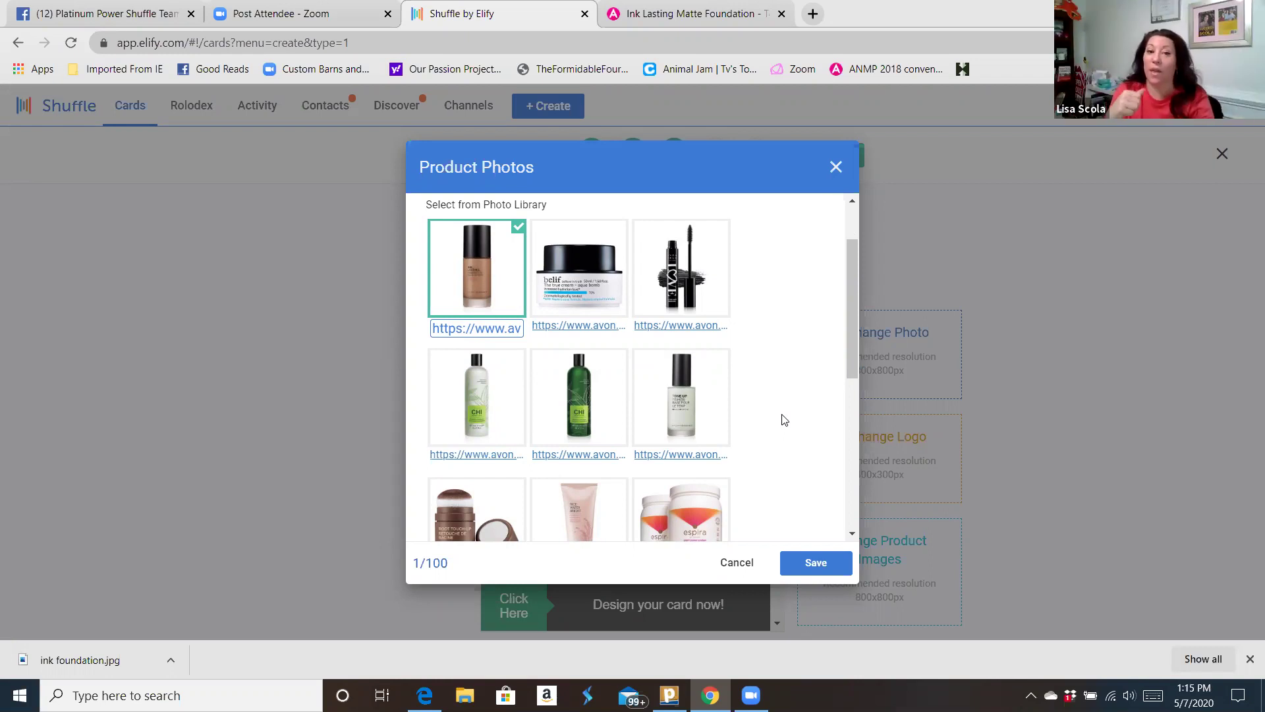
pyautogui.scroll(-2, 781, 378)
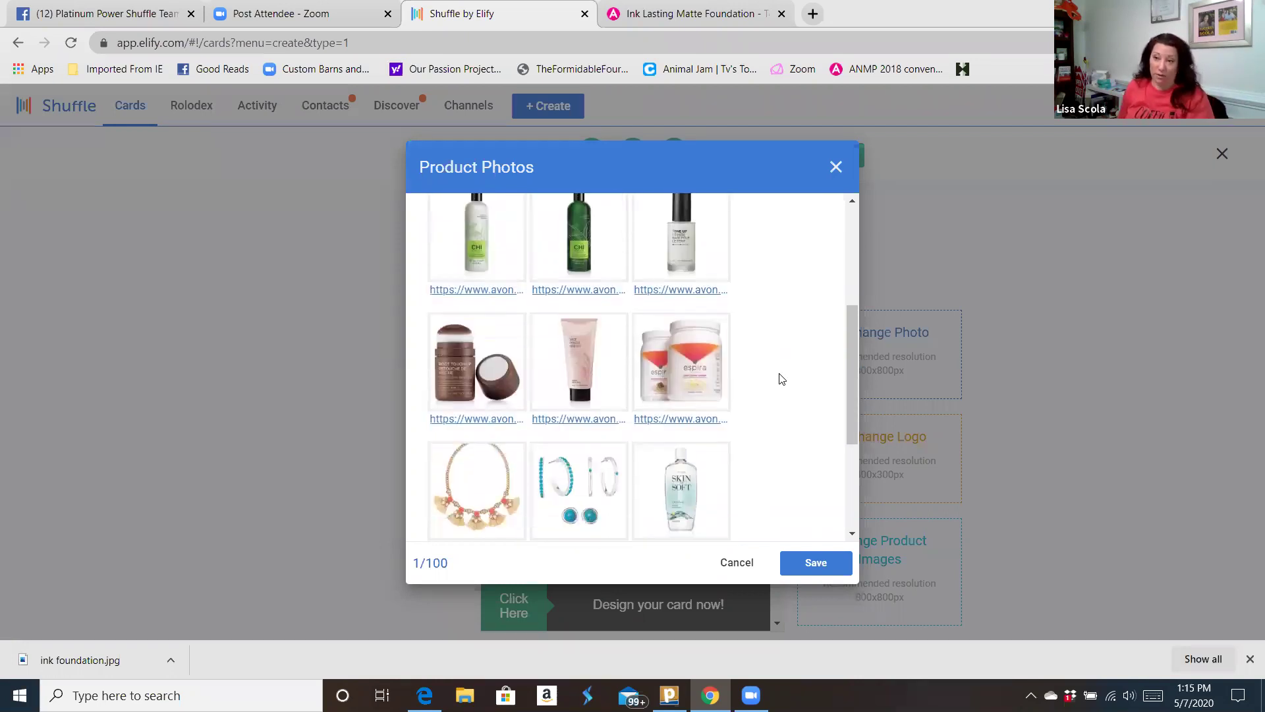
pyautogui.scroll(3, 781, 378)
pyautogui.scroll(-3, 780, 376)
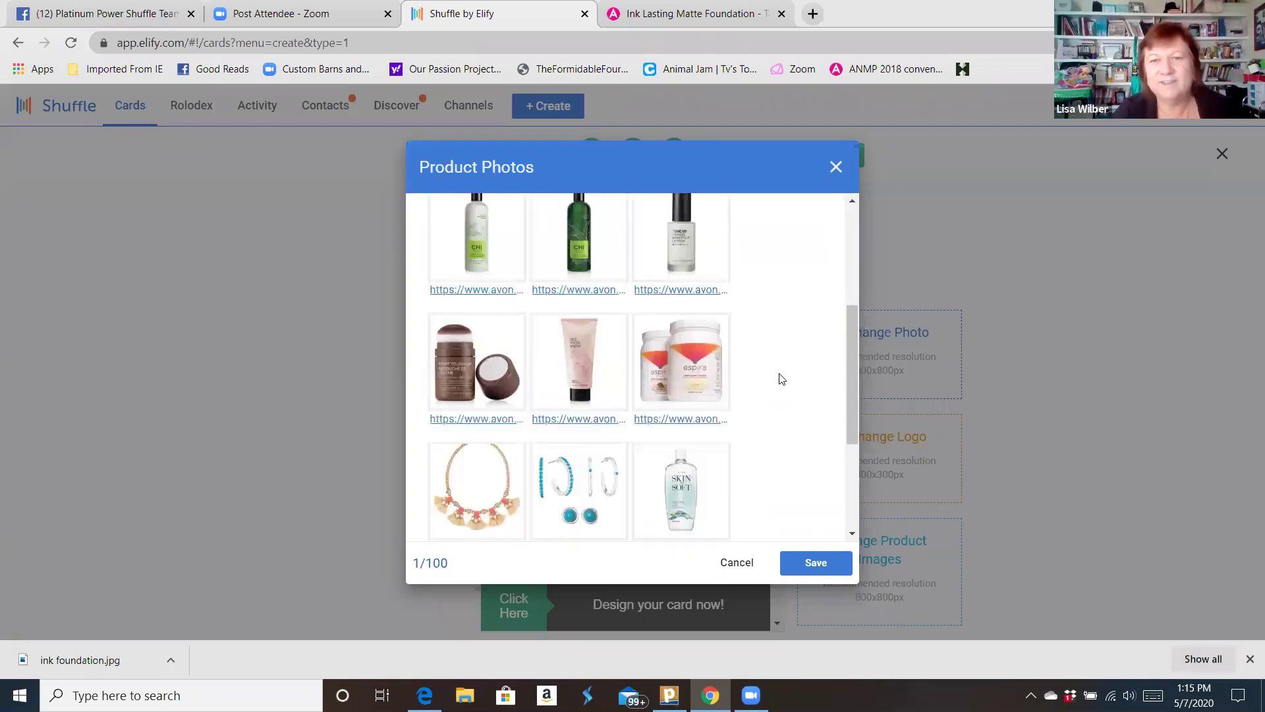
pyautogui.moveTo(849, 335)
pyautogui.mouseDown()
pyautogui.moveTo(870, 217)
pyautogui.moveTo(857, 435)
pyautogui.mouseUp()
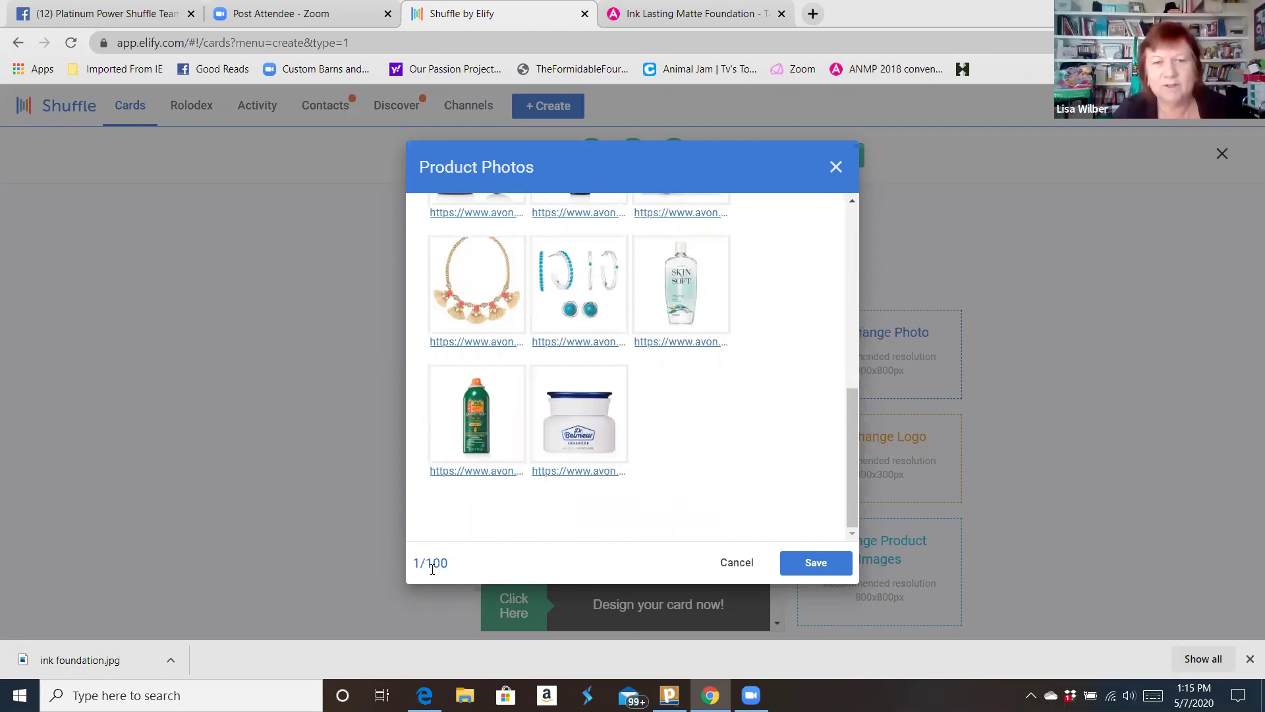
# - Save the foundation as the card's product photo, and check the card preview at the Social stage
pyautogui.click(813, 564)
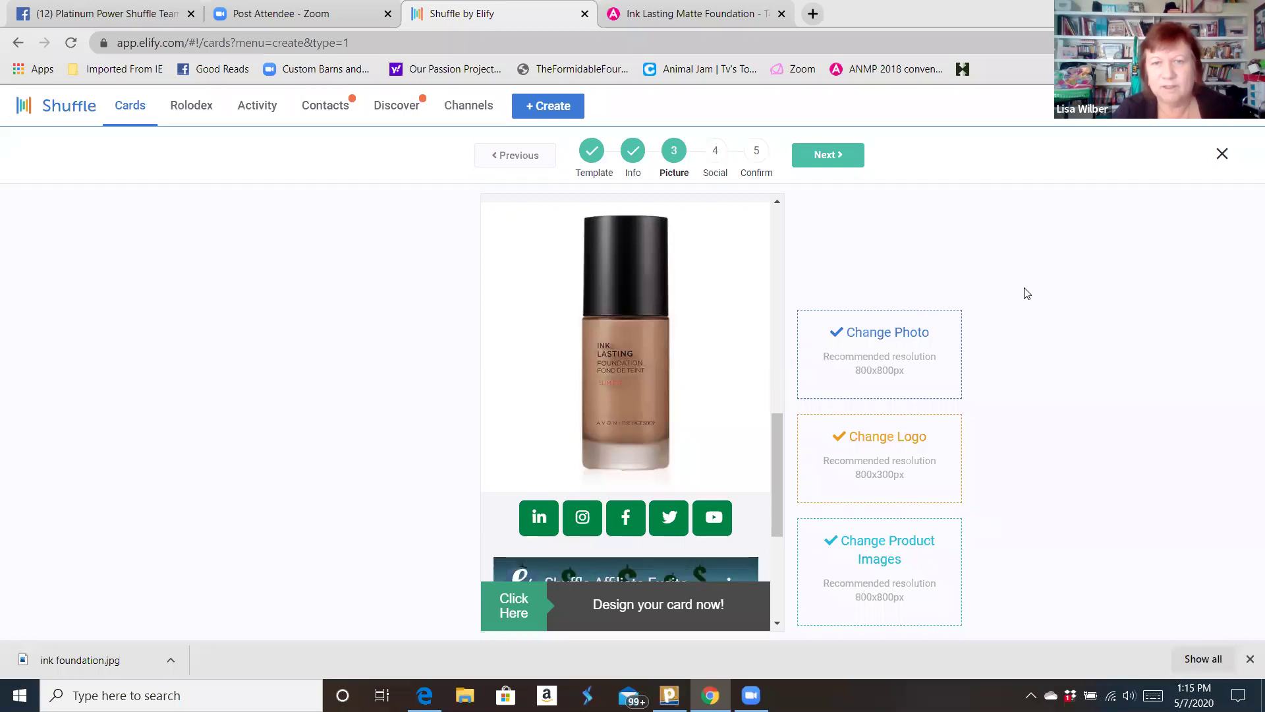
pyautogui.click(827, 155)
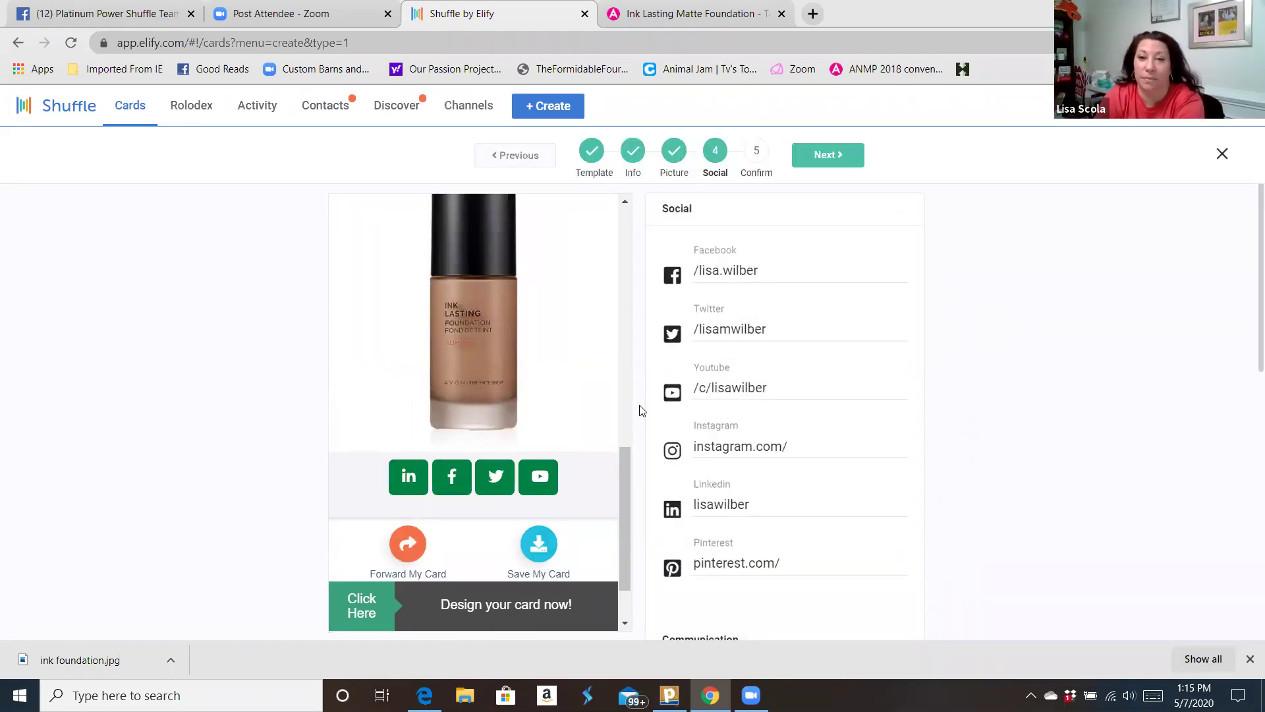
pyautogui.scroll(-1, 557, 361)
pyautogui.scroll(6, 629, 356)
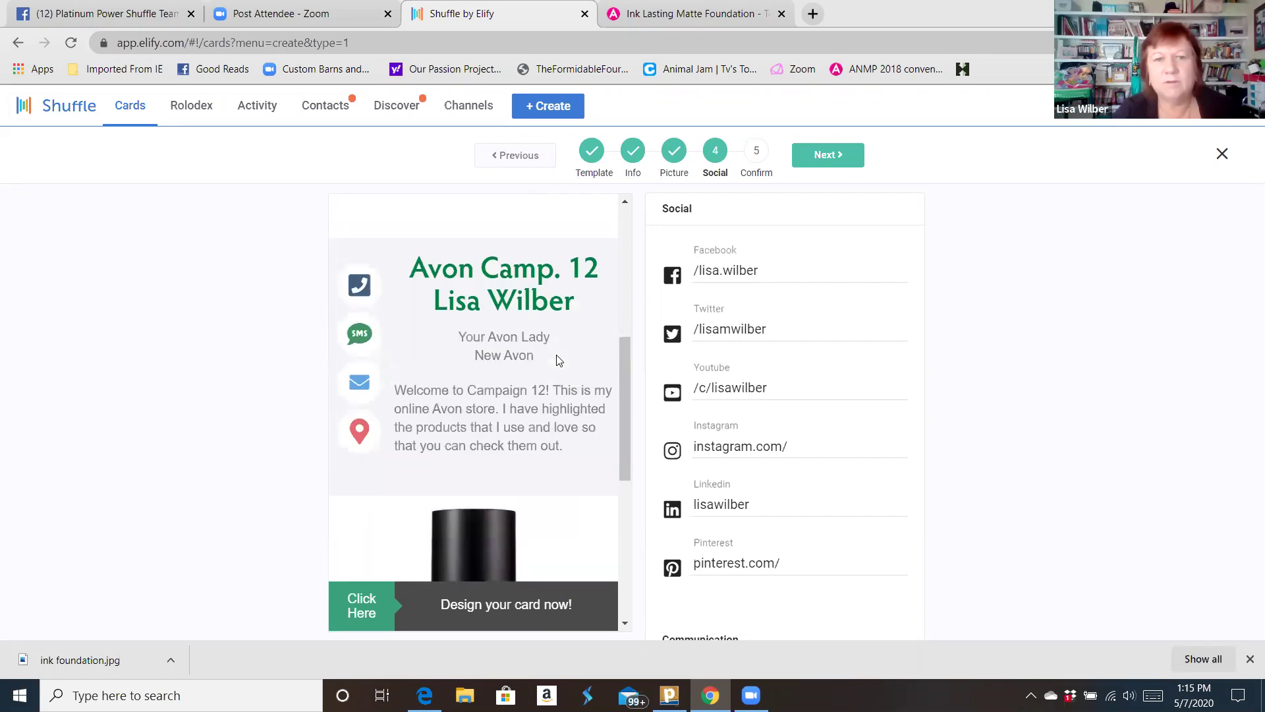
pyautogui.scroll(-4, 627, 327)
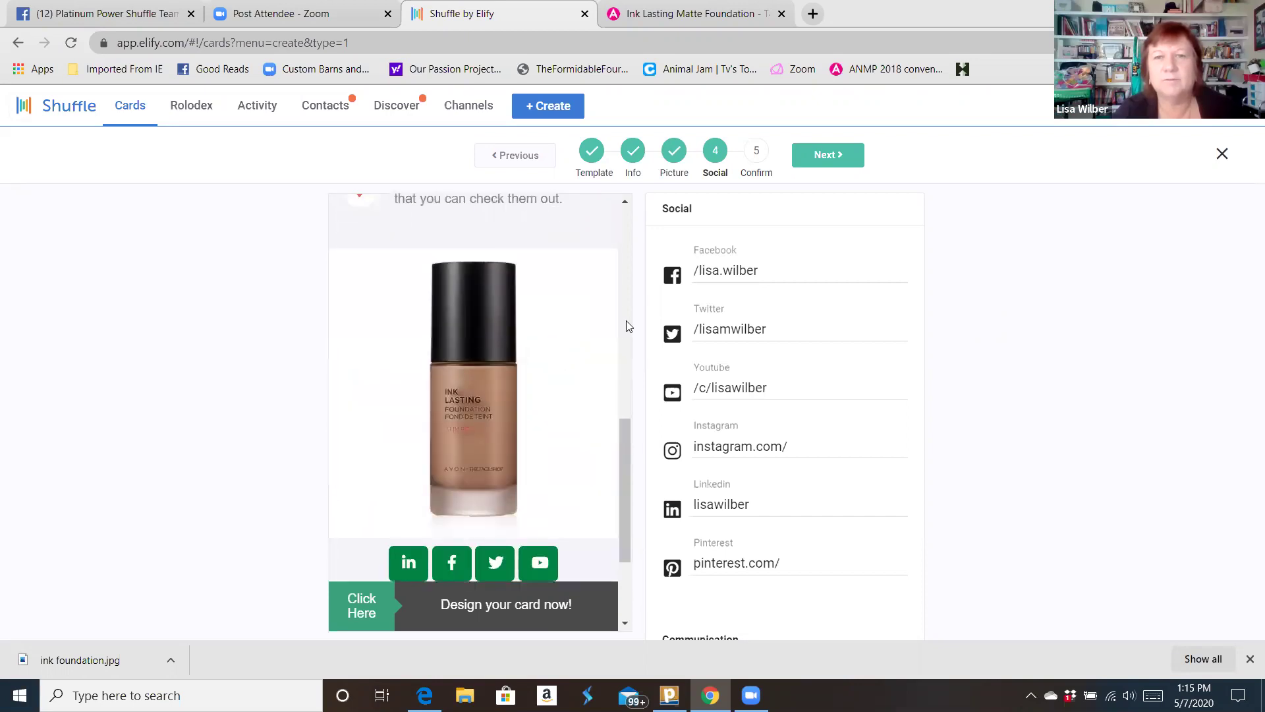
# - Return to the Picture stage and add the belif cream, the mascara and the pale CHI bottle to the selected product photos
pyautogui.click(675, 151)
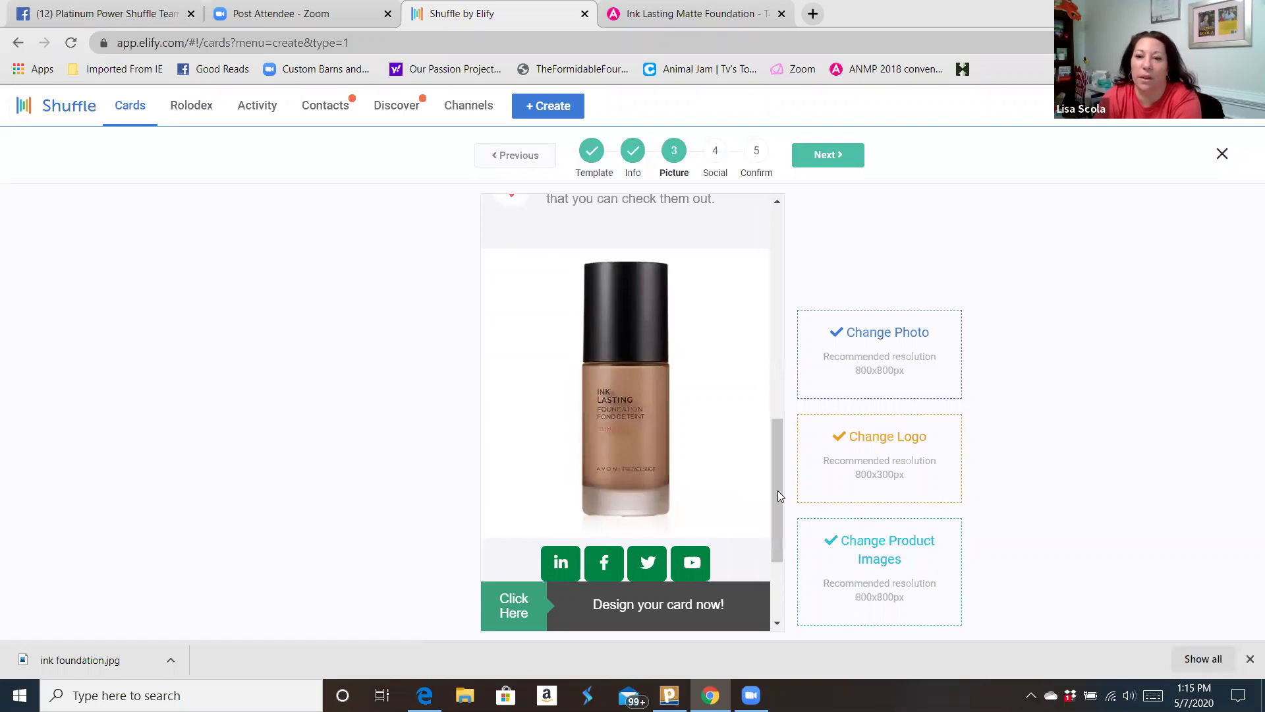
pyautogui.click(878, 561)
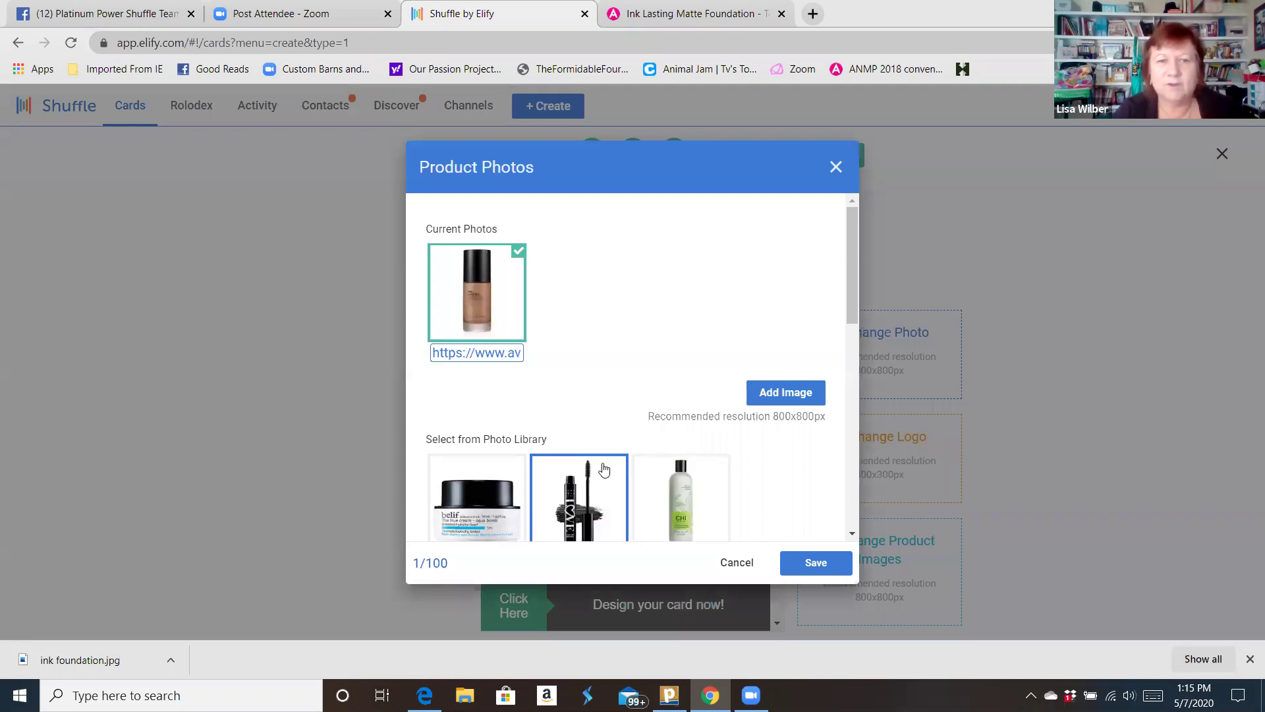
pyautogui.click(488, 499)
pyautogui.click(581, 499)
pyautogui.click(683, 478)
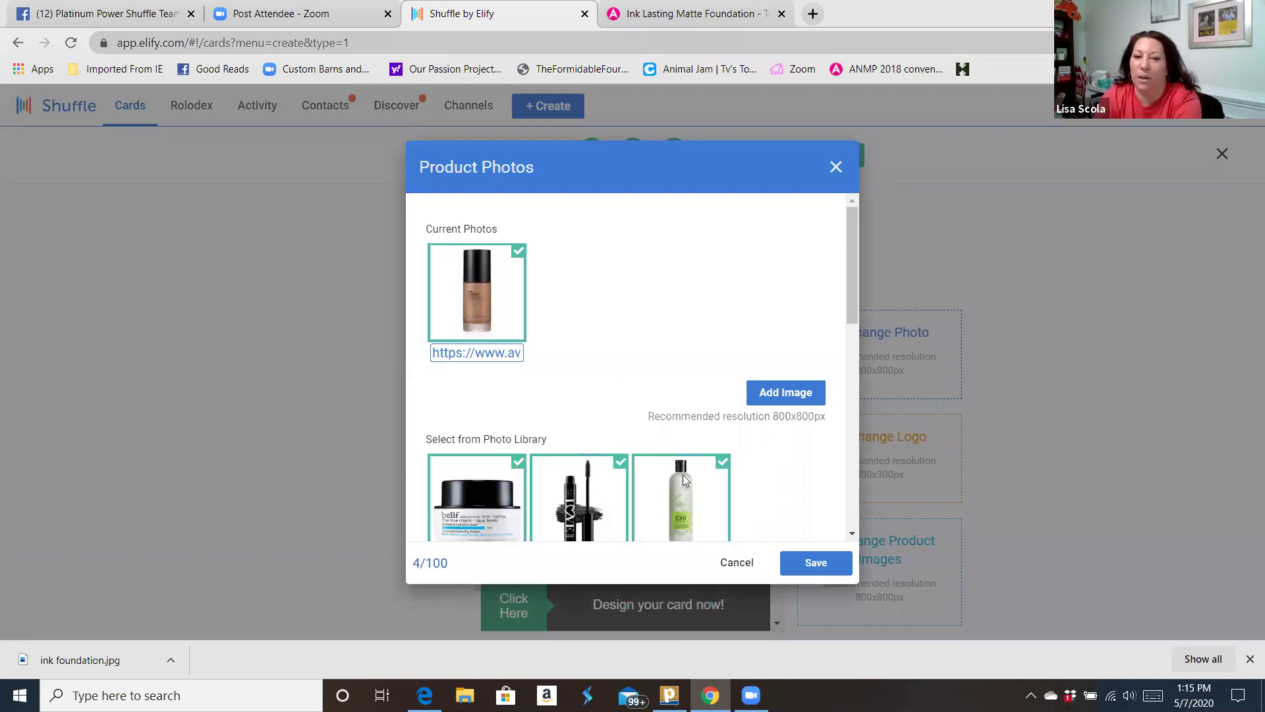
# - Add the next six library images to the product photo selection, from the green CHI bottle through the necklace
pyautogui.scroll(-5, 589, 385)
pyautogui.click(476, 385)
pyautogui.click(579, 386)
pyautogui.click(681, 385)
pyautogui.scroll(-3, 804, 337)
pyautogui.click(487, 337)
pyautogui.click(579, 340)
pyautogui.click(666, 342)
# - Add the turquoise earrings, Skin So Soft bottle, green spray can and Dr. Belmeur jar to the selection and save the product photos
pyautogui.scroll(-3, 607, 319)
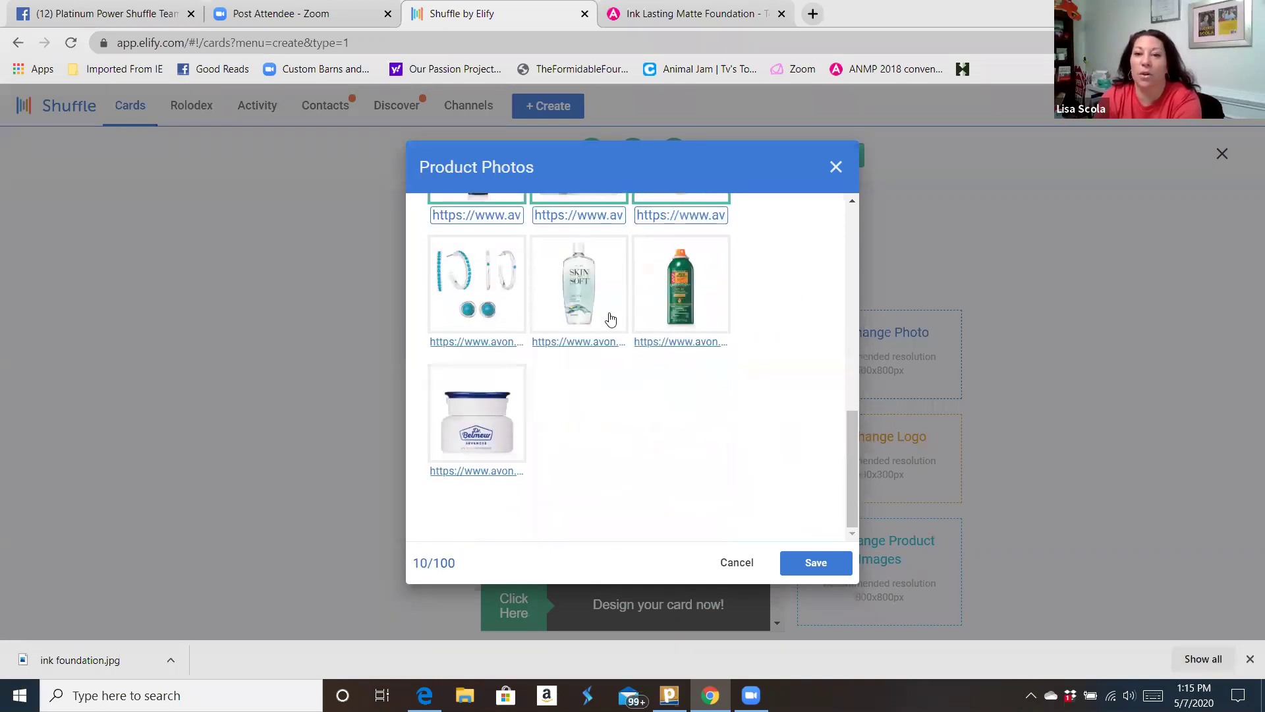
pyautogui.click(470, 283)
pyautogui.click(574, 285)
pyautogui.click(678, 288)
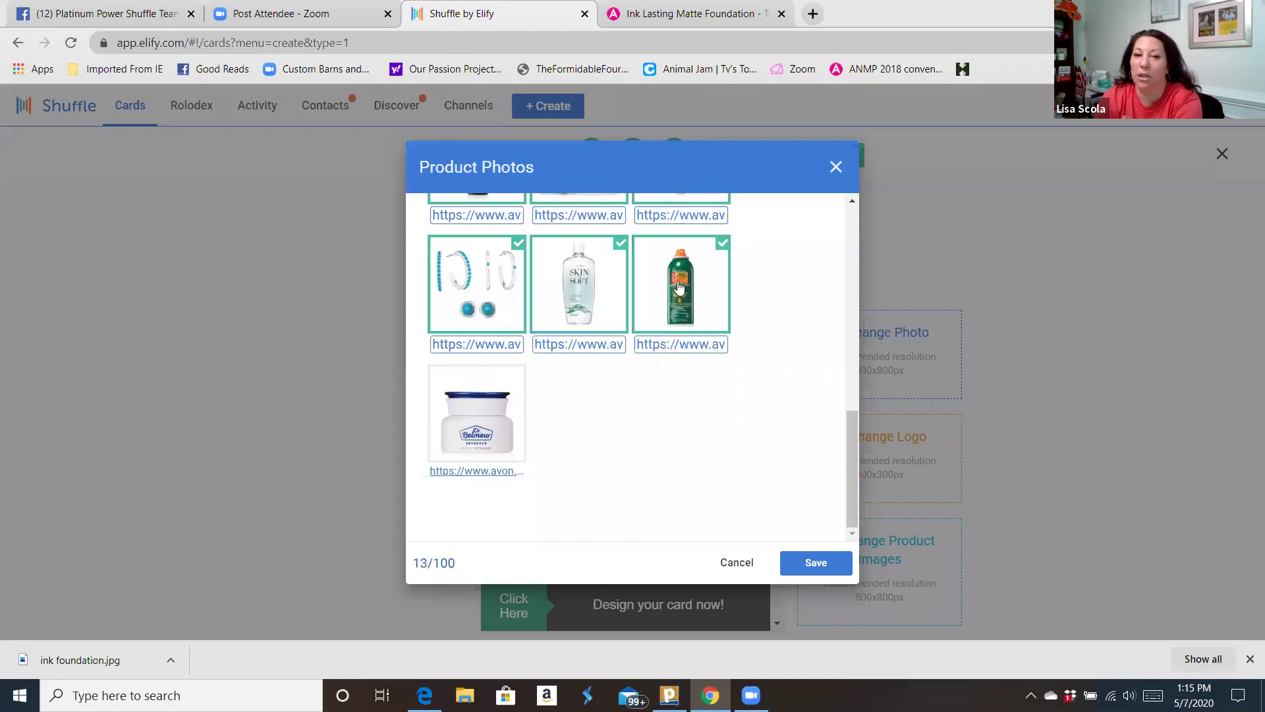
pyautogui.click(478, 418)
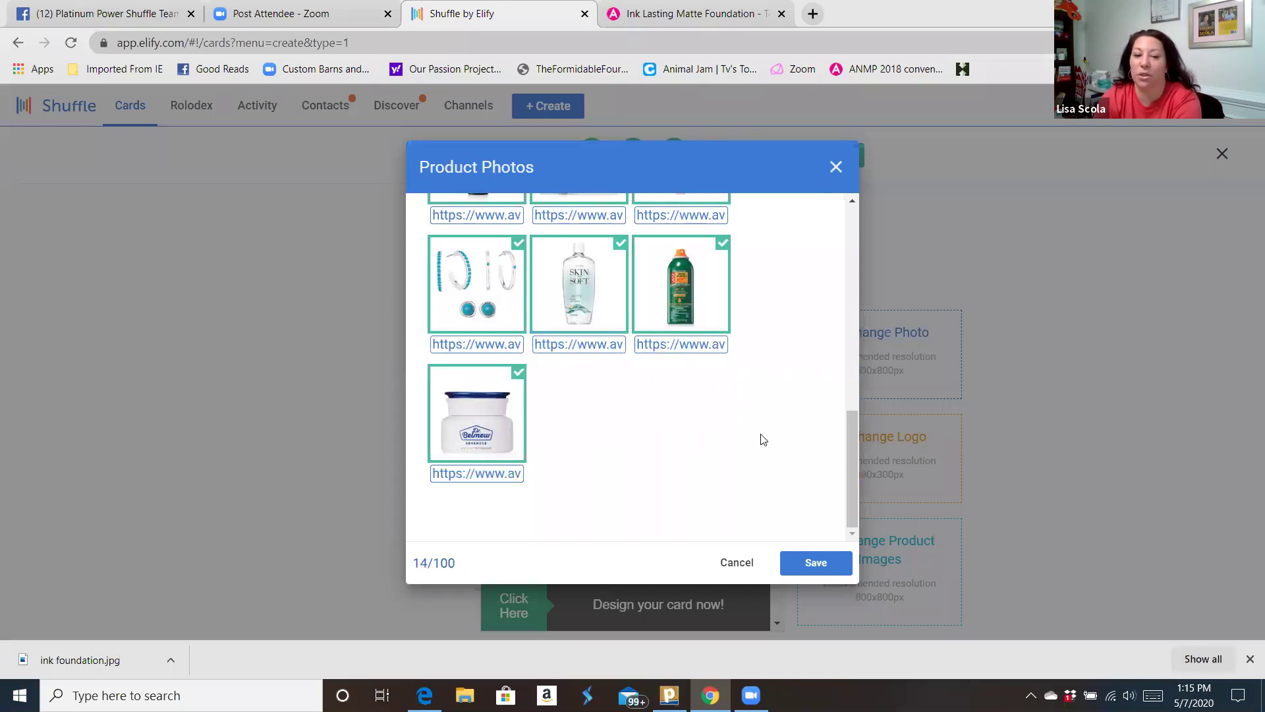
pyautogui.click(813, 560)
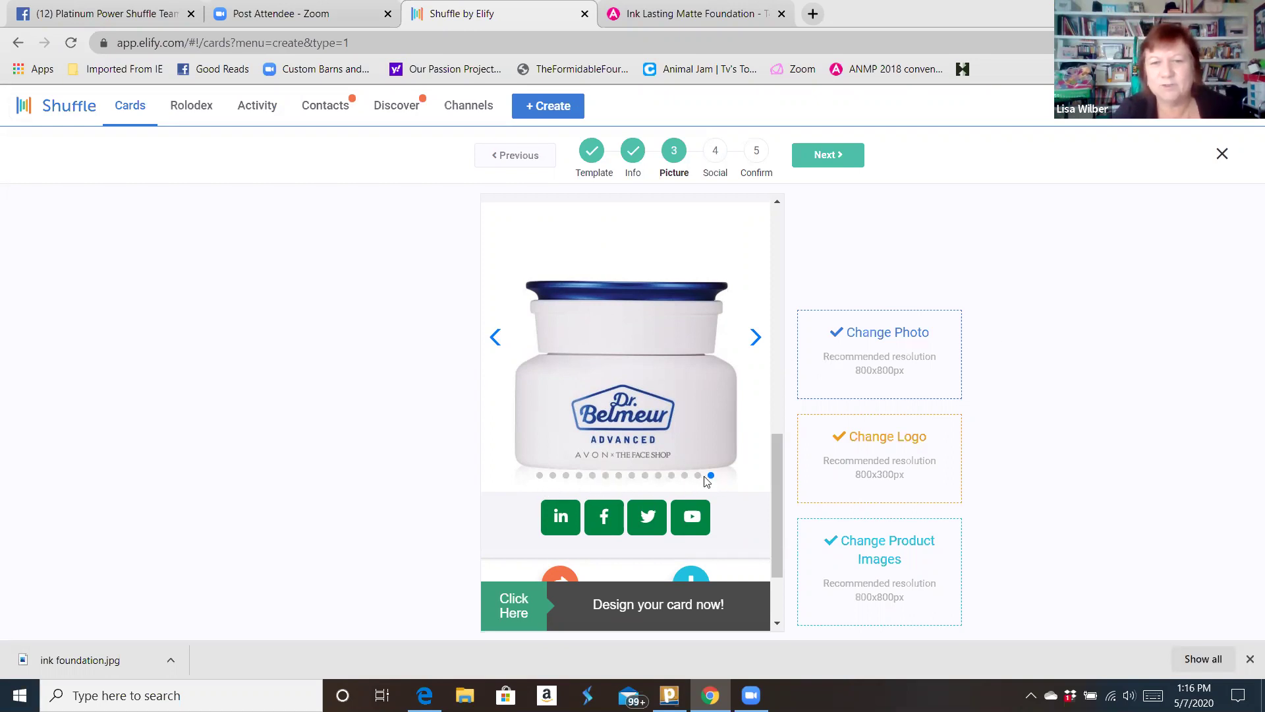
# - Advance to the Social stage and go to the Youtube Videos title and link fields
pyautogui.click(826, 155)
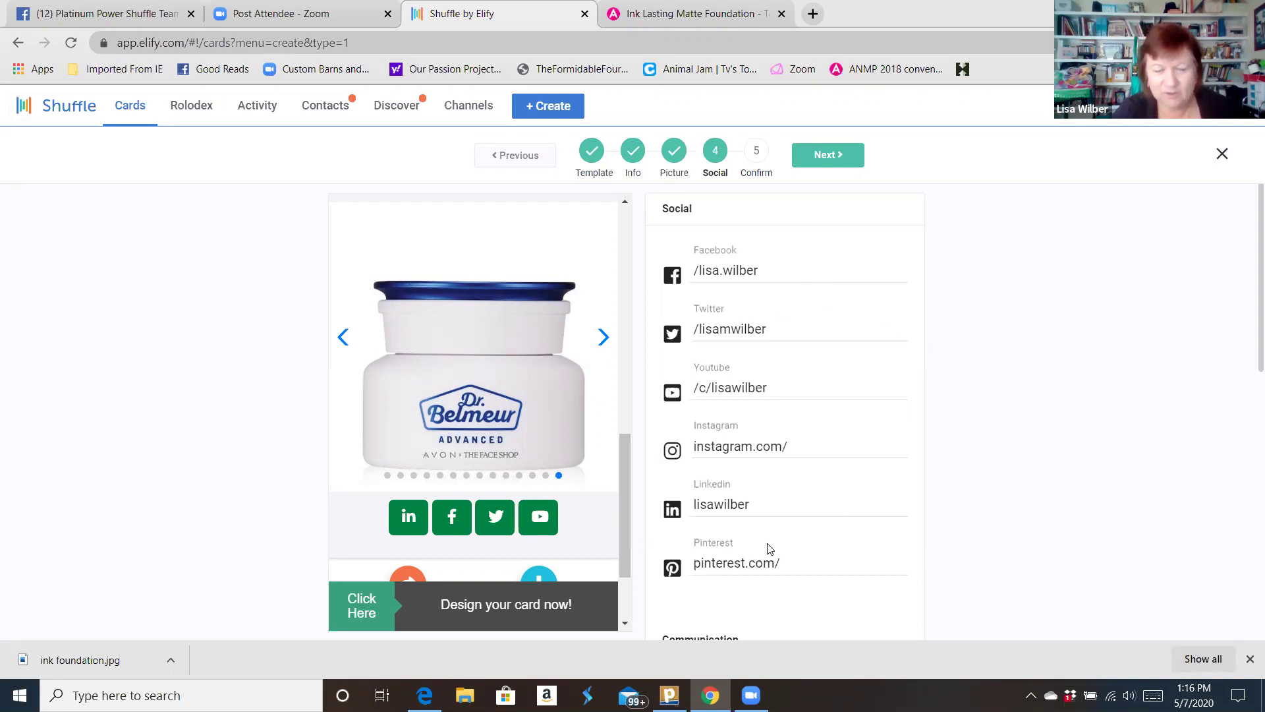
pyautogui.scroll(-5, 929, 401)
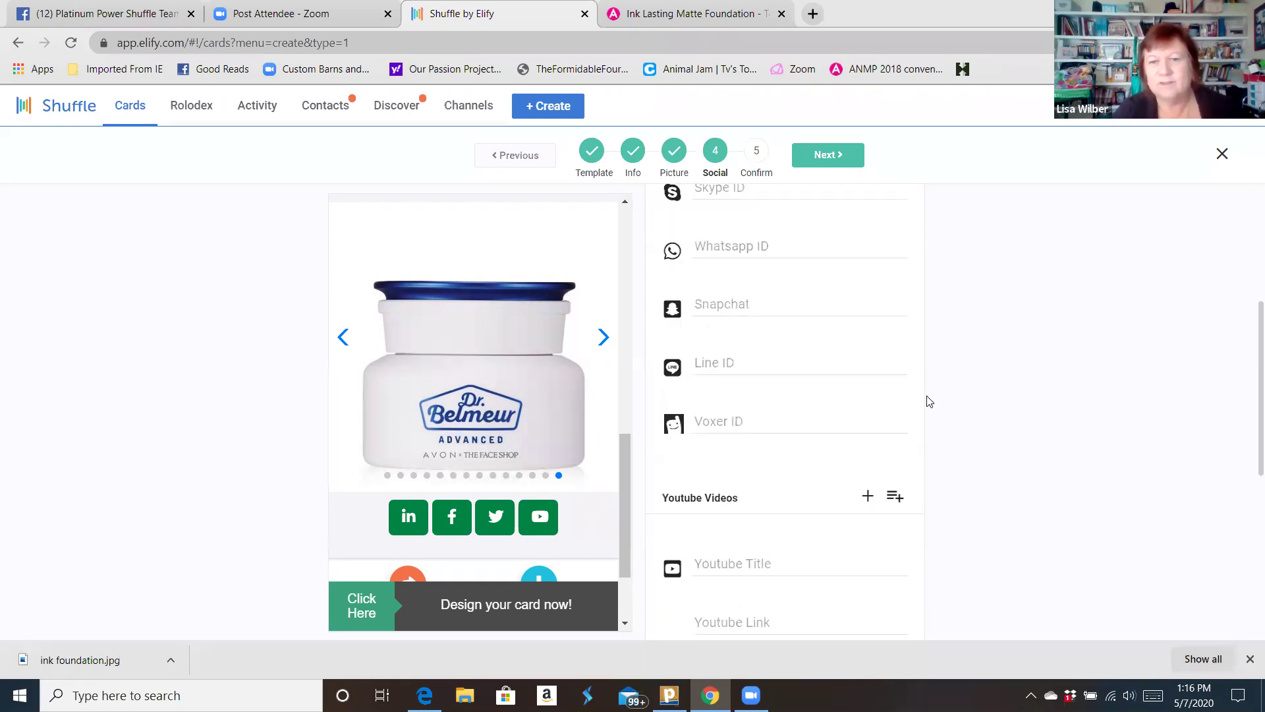
pyautogui.scroll(-6, 839, 380)
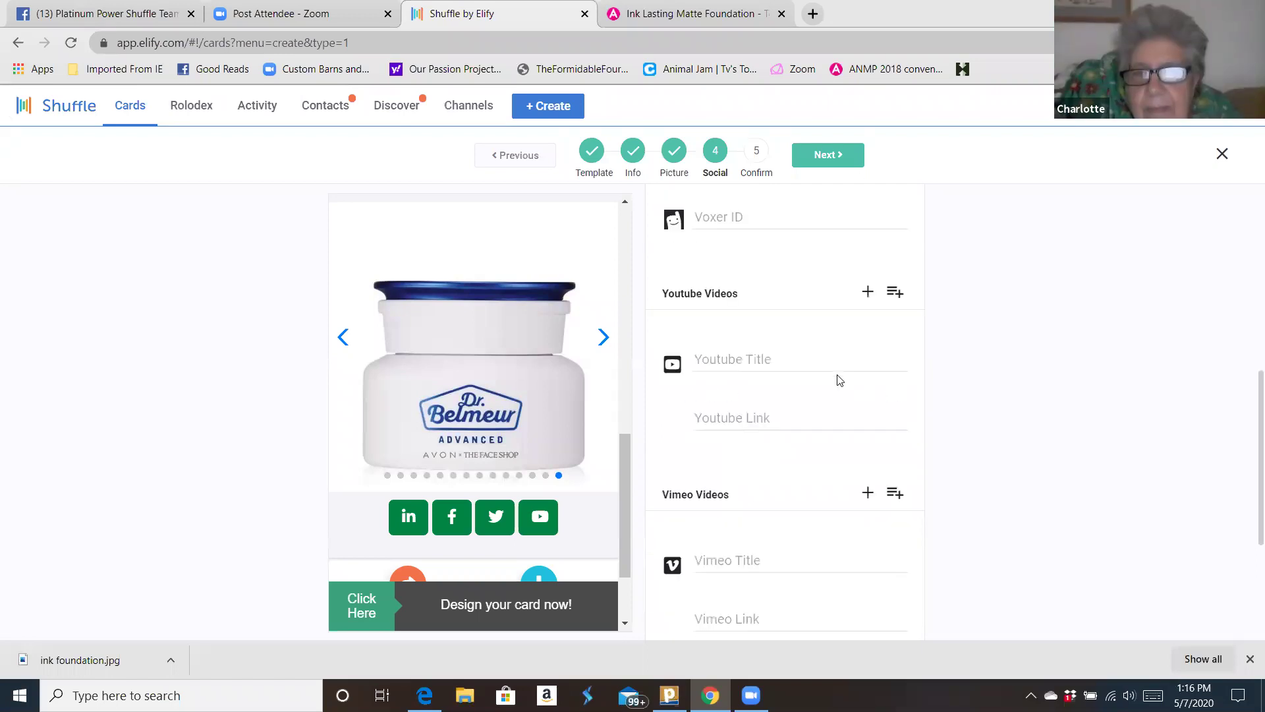
pyautogui.scroll(-2, 839, 381)
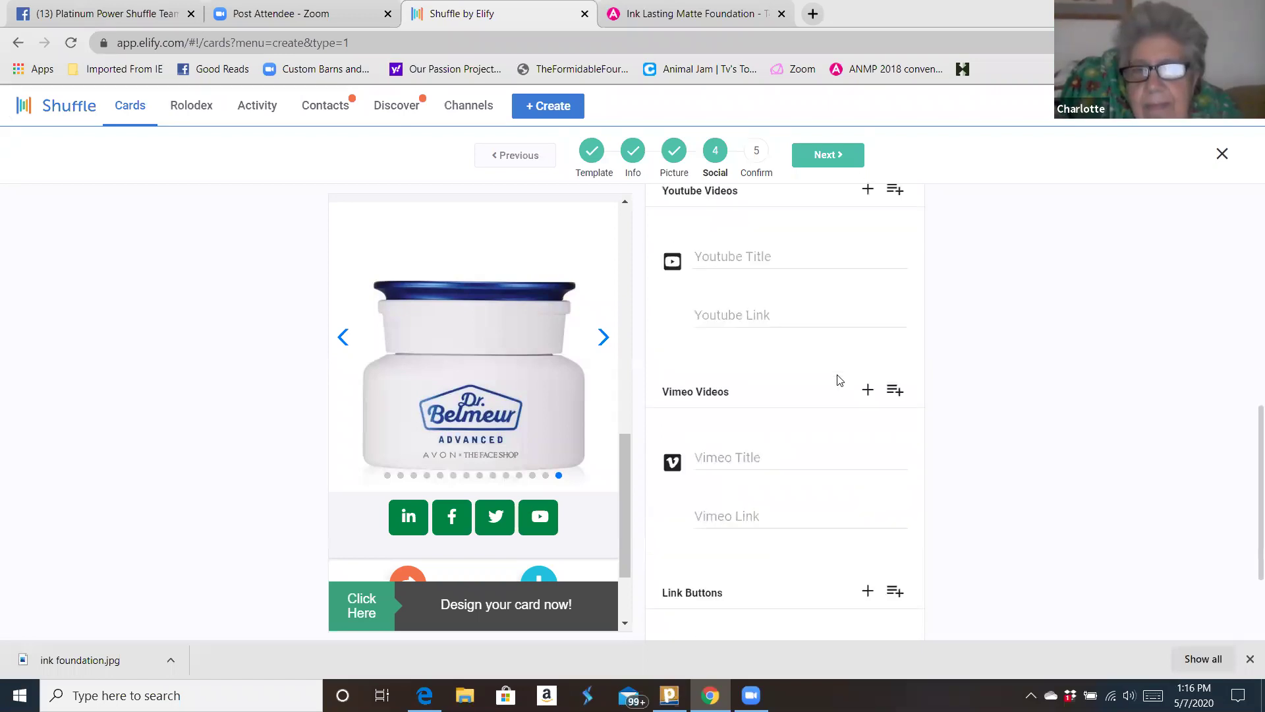
pyautogui.scroll(2, 857, 305)
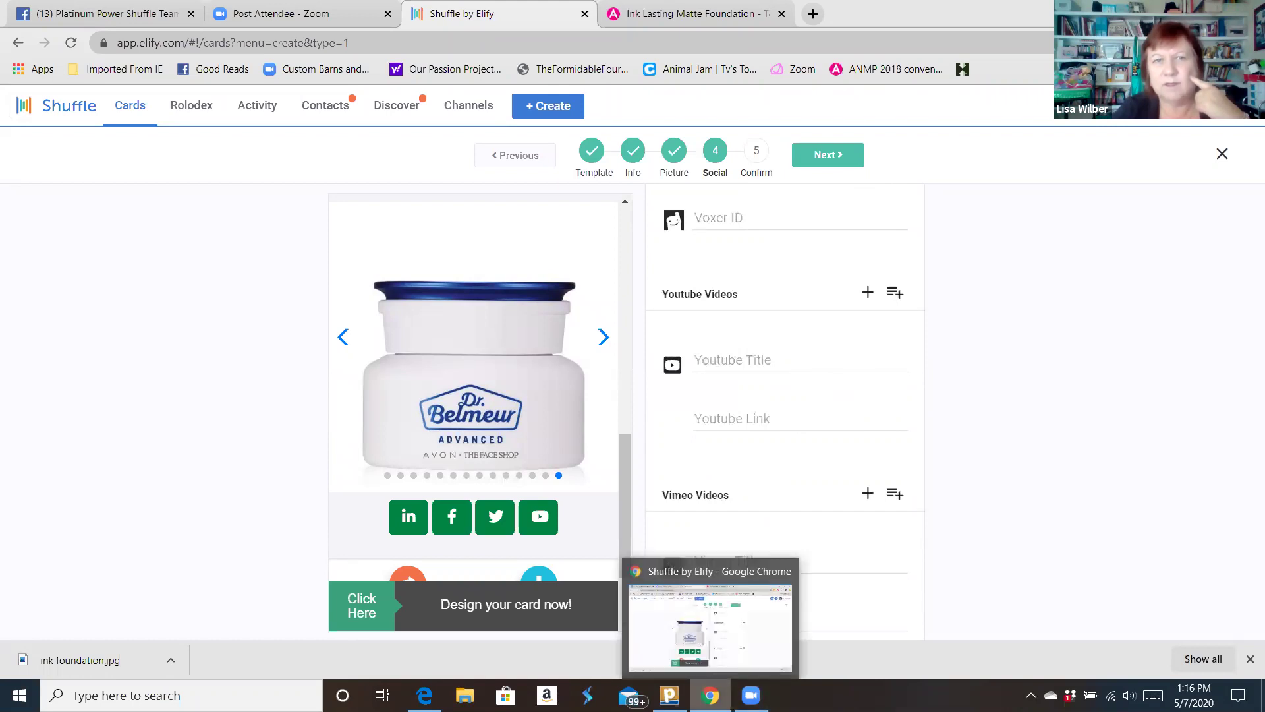
# - Switch to the YouTube page in Microsoft Edge and copy the share link of the "This is Boss Life | Avon" video
pyautogui.click(710, 696)
pyautogui.moveTo(425, 695)
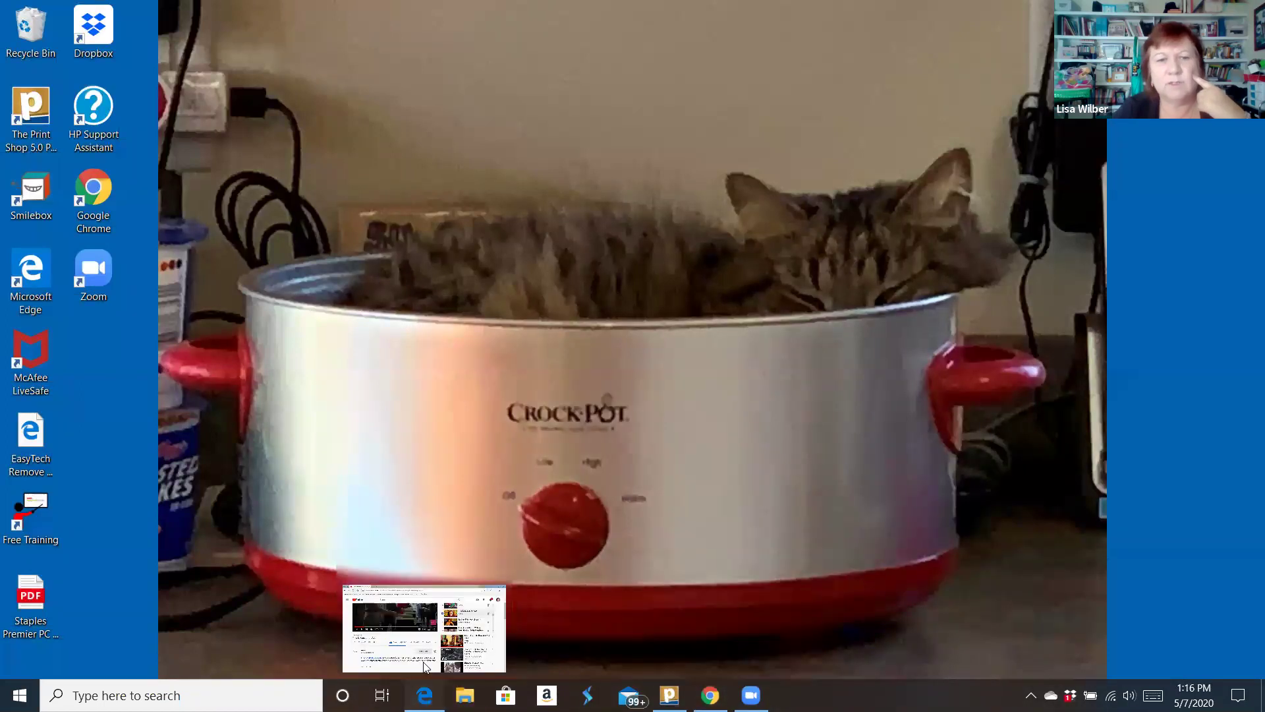
pyautogui.click(425, 667)
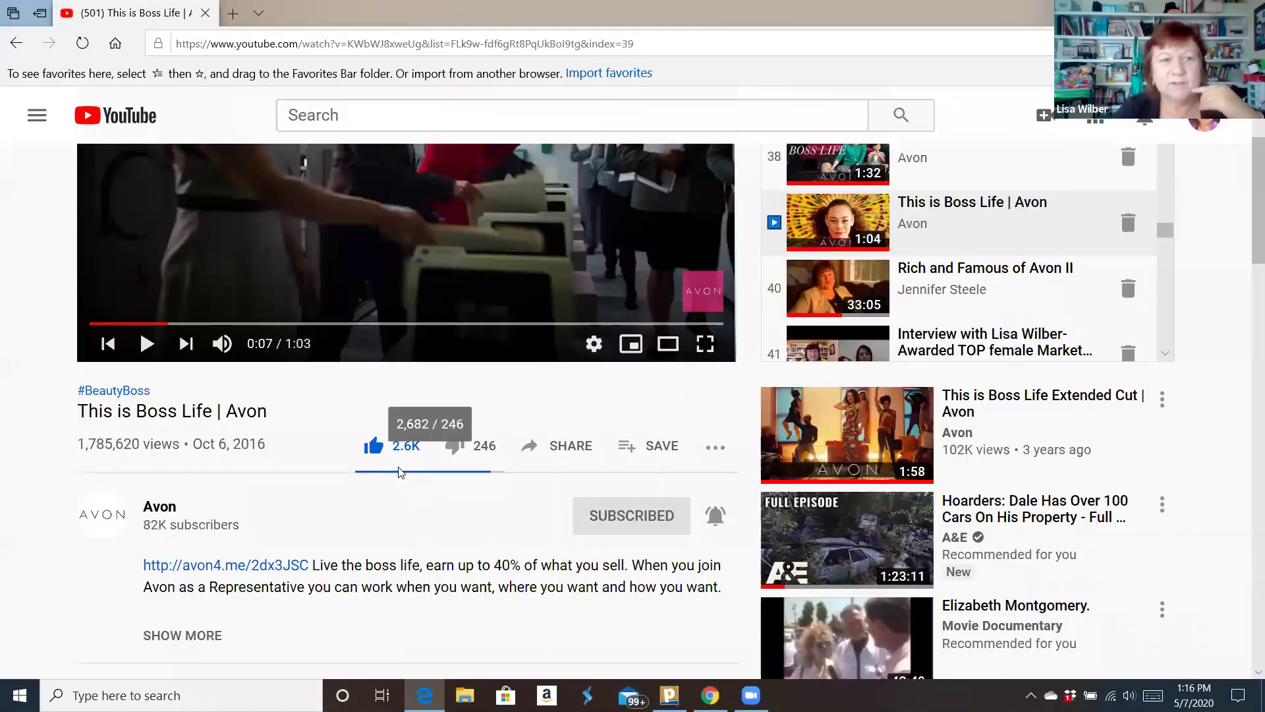
pyautogui.scroll(1, 401, 472)
pyautogui.scroll(1, 401, 473)
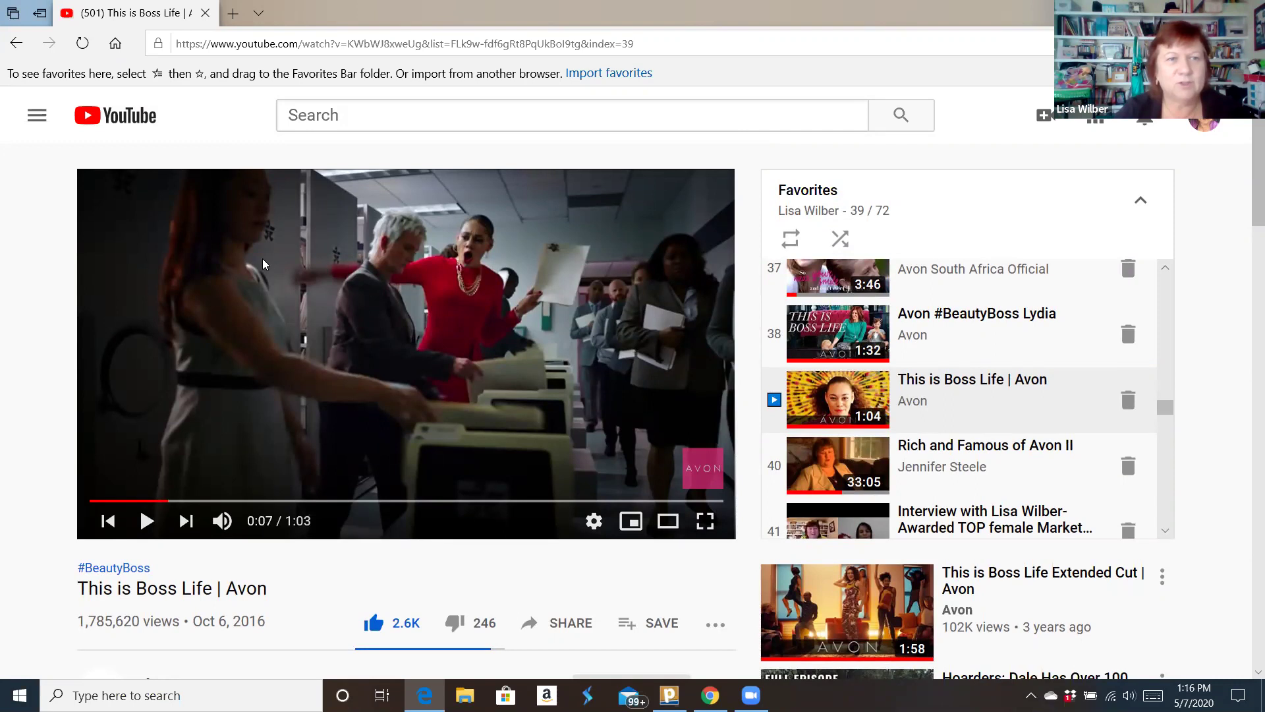
pyautogui.scroll(-1, 267, 456)
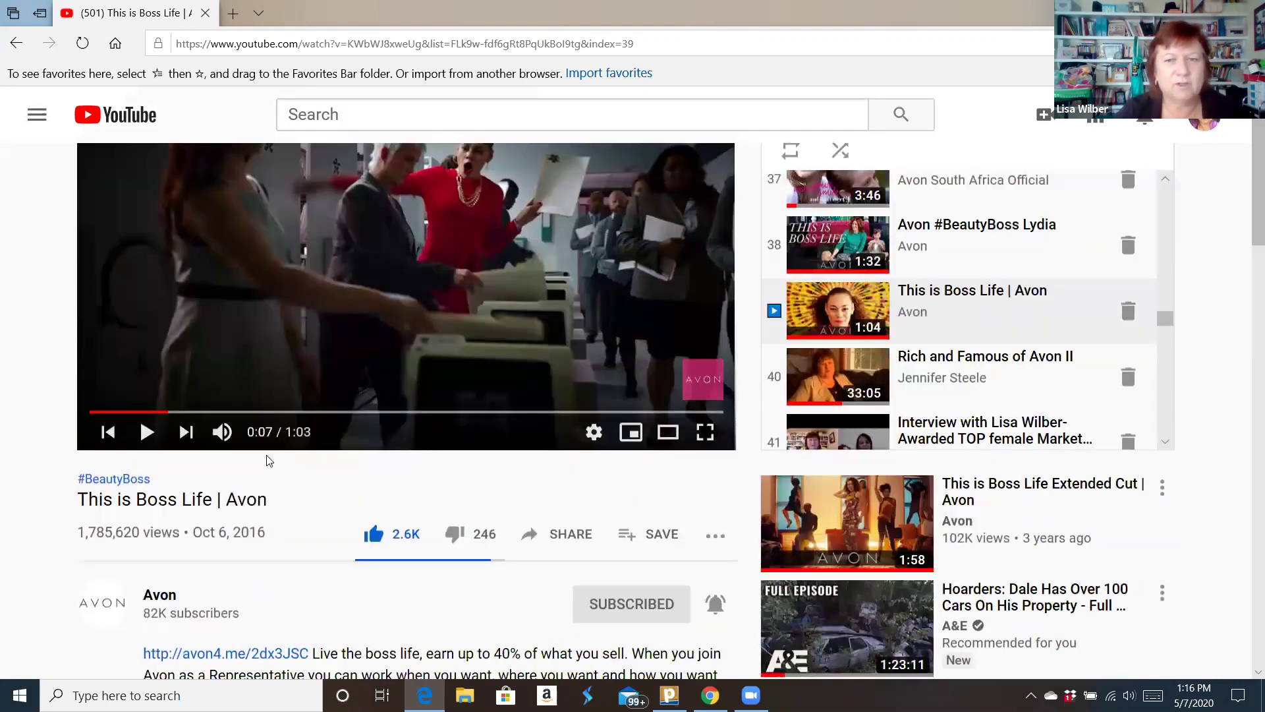
pyautogui.scroll(1, 269, 460)
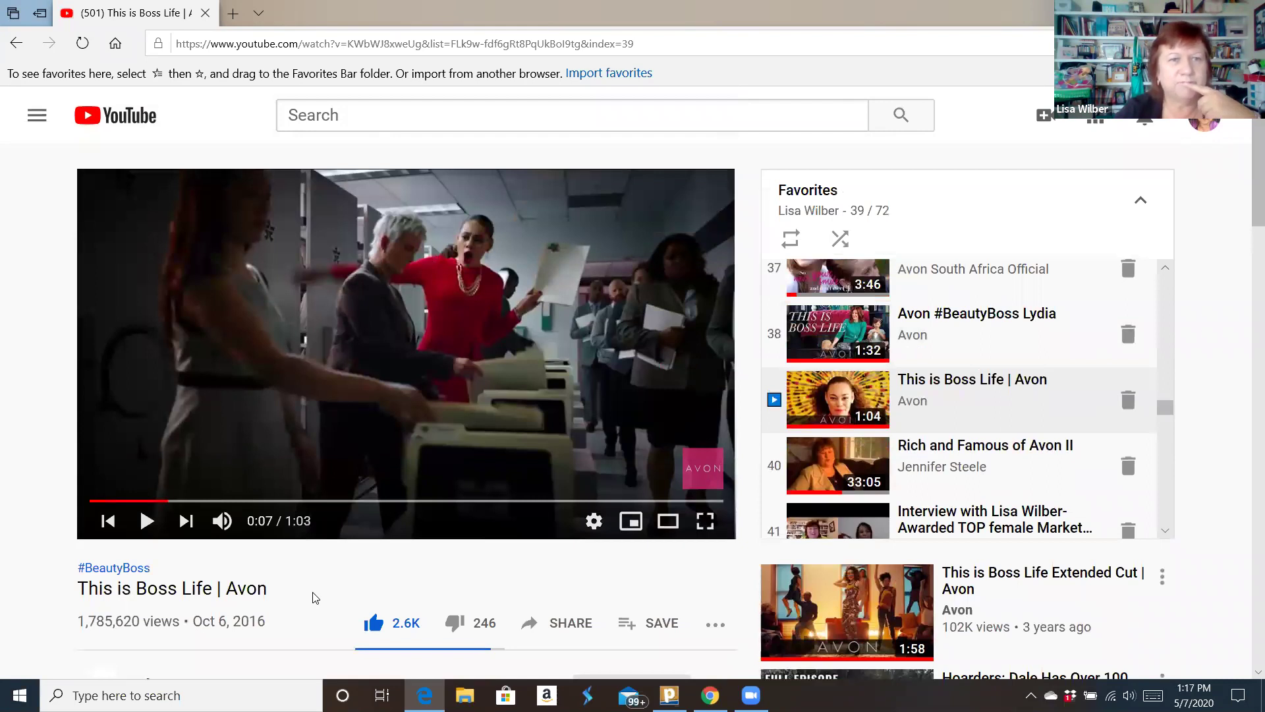
pyautogui.scroll(-2, 313, 597)
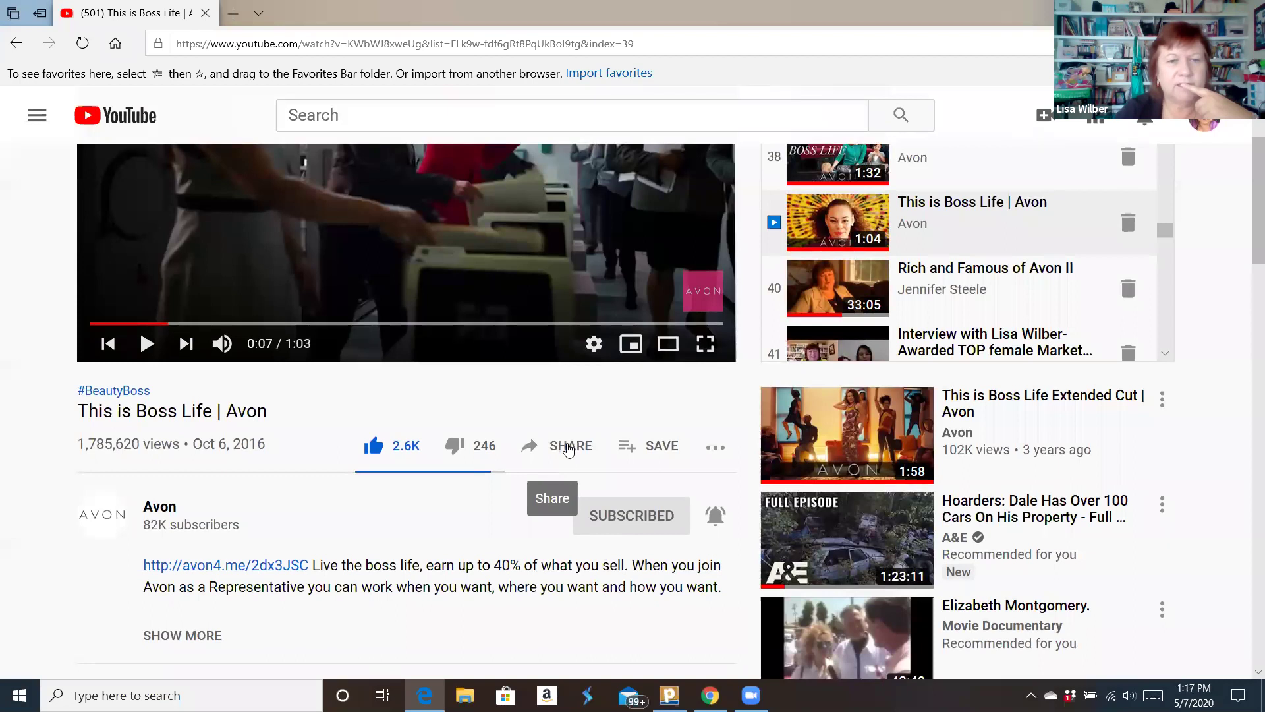
pyautogui.click(565, 451)
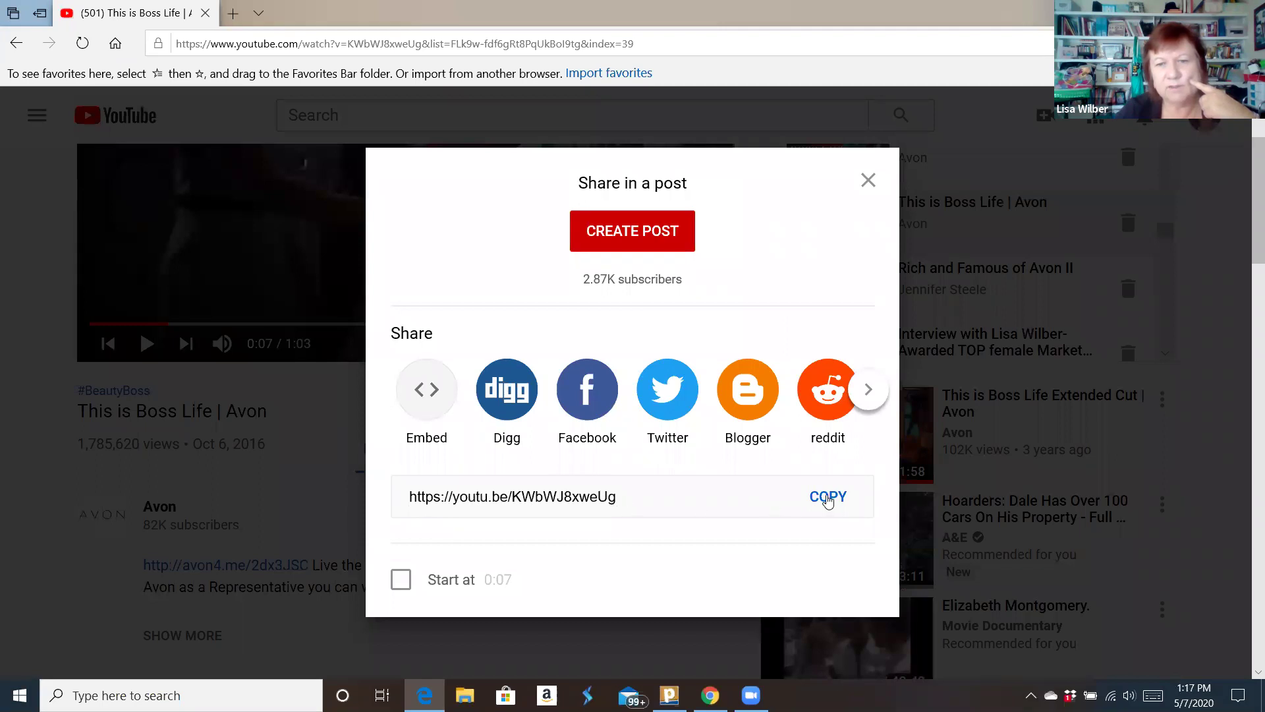
pyautogui.click(829, 499)
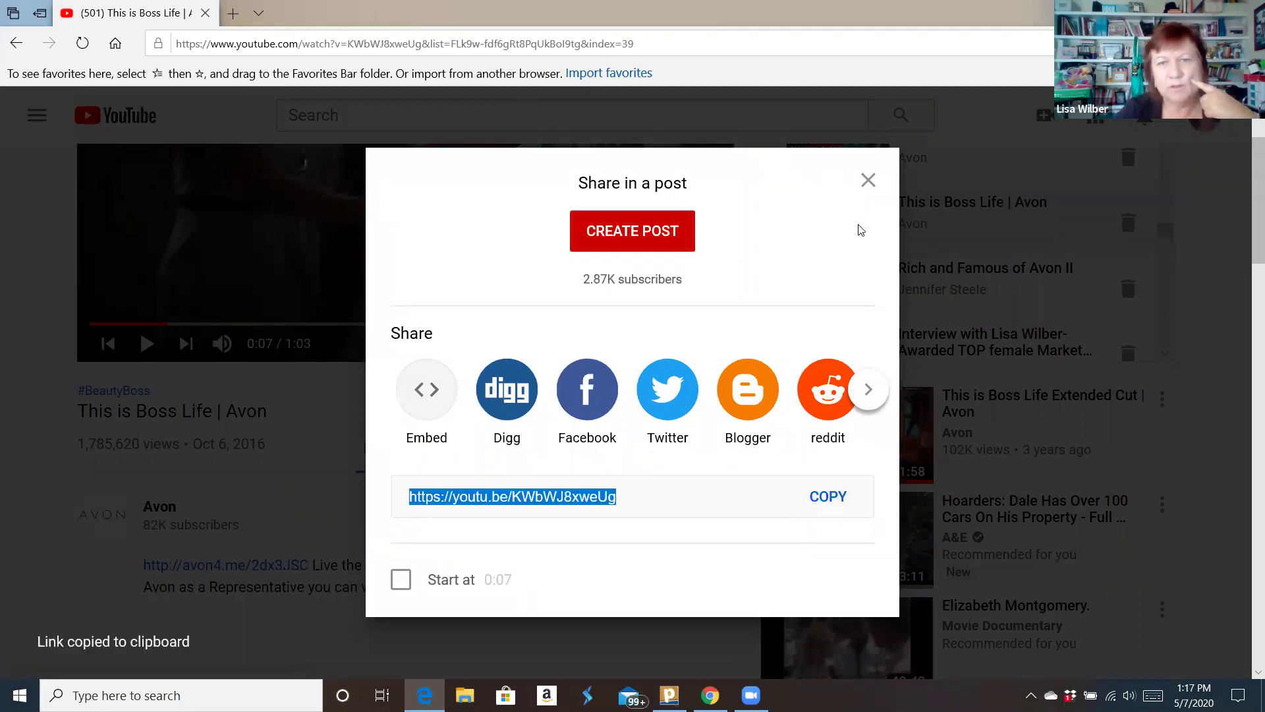
pyautogui.press('Escape')
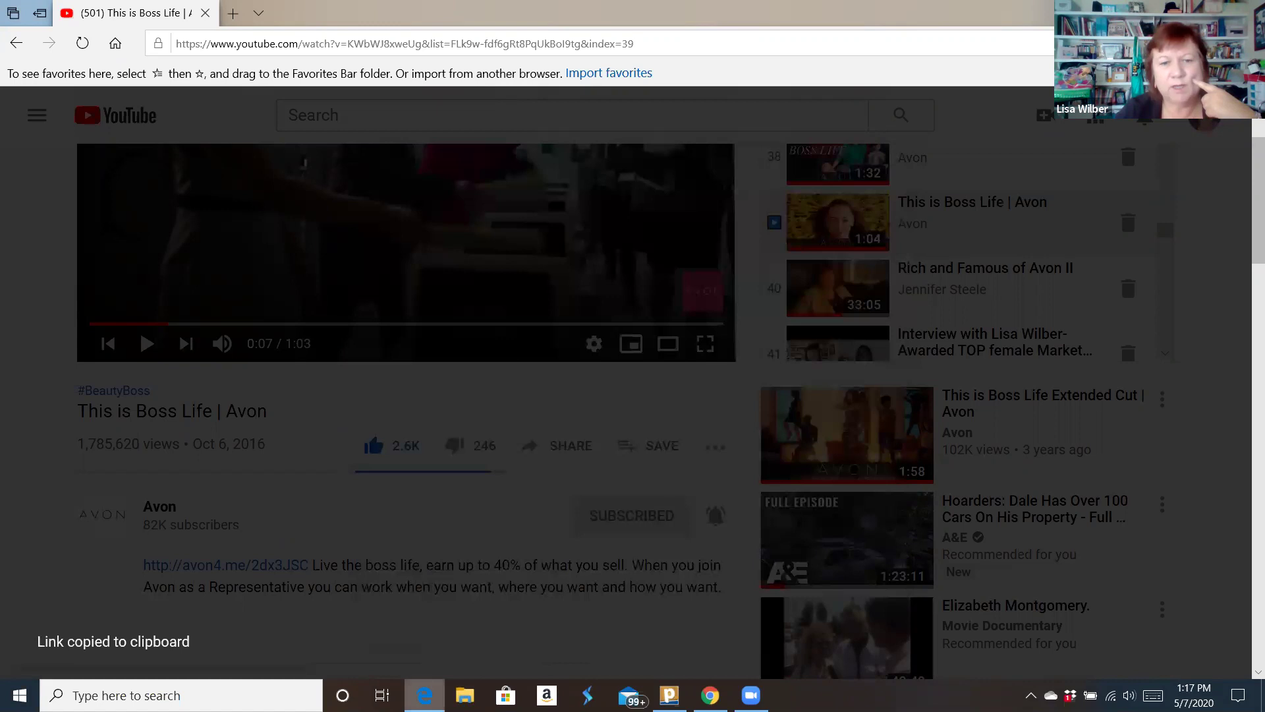
# - Switch back to the Shuffle card in Chrome and title the YouTube video "Join Avon and Be Your Own Boss"
pyautogui.click(424, 695)
pyautogui.click(711, 695)
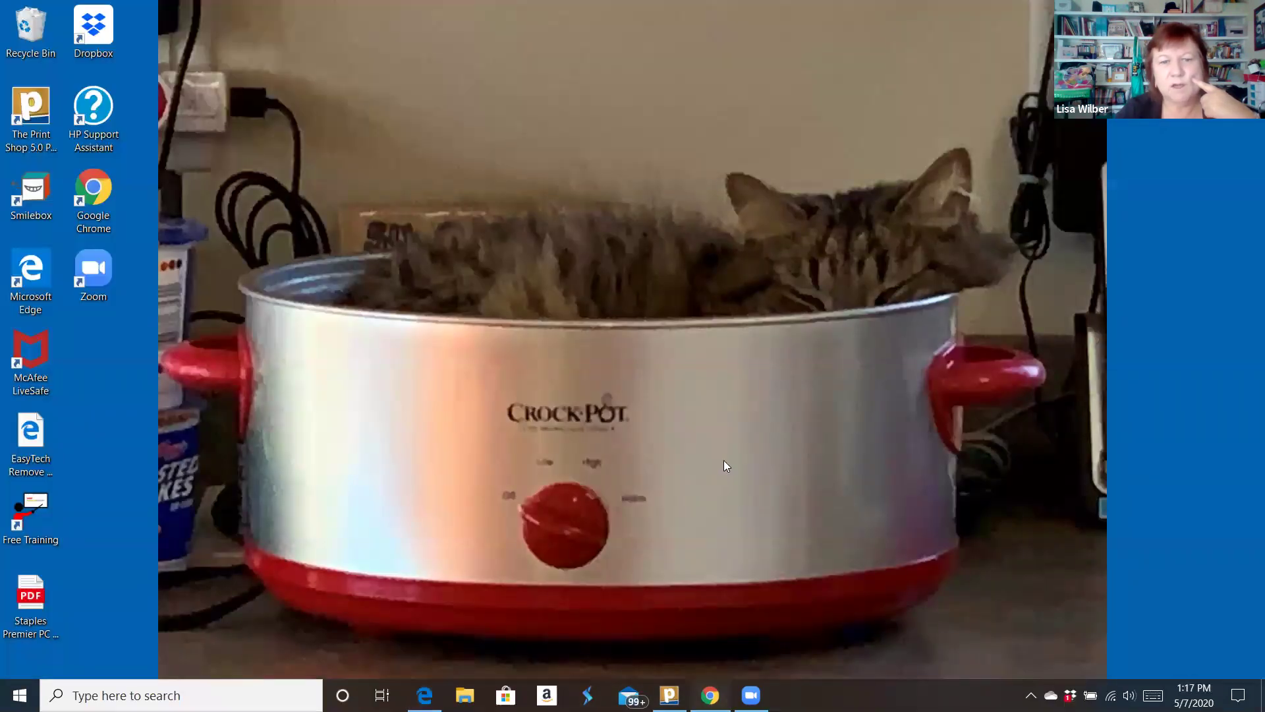
pyautogui.click(748, 360)
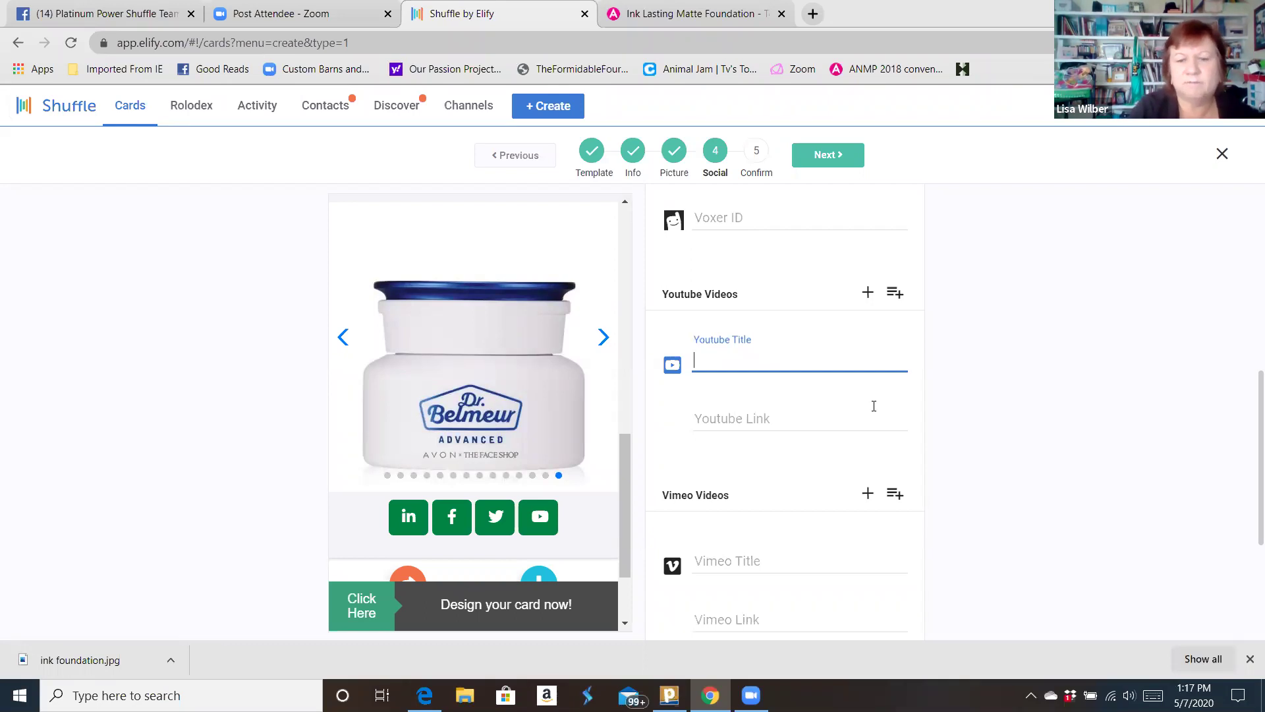
pyautogui.write('Join Avon')
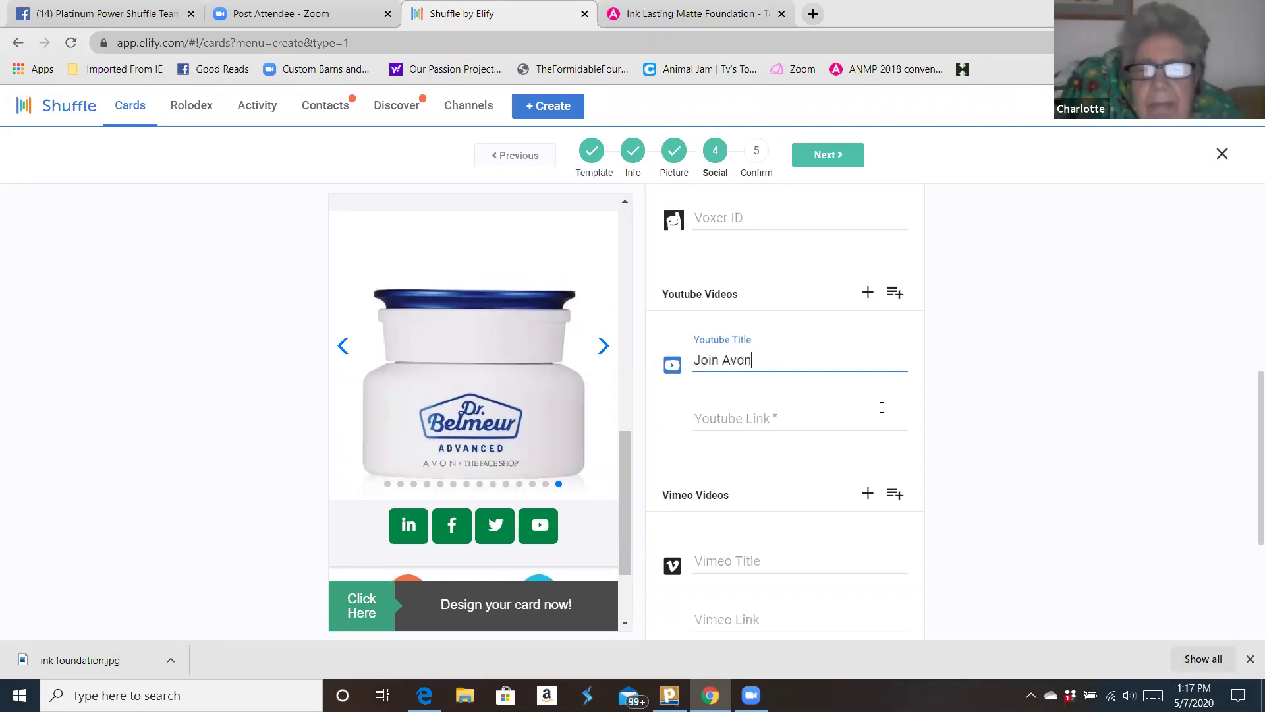
pyautogui.write(' and Be ')
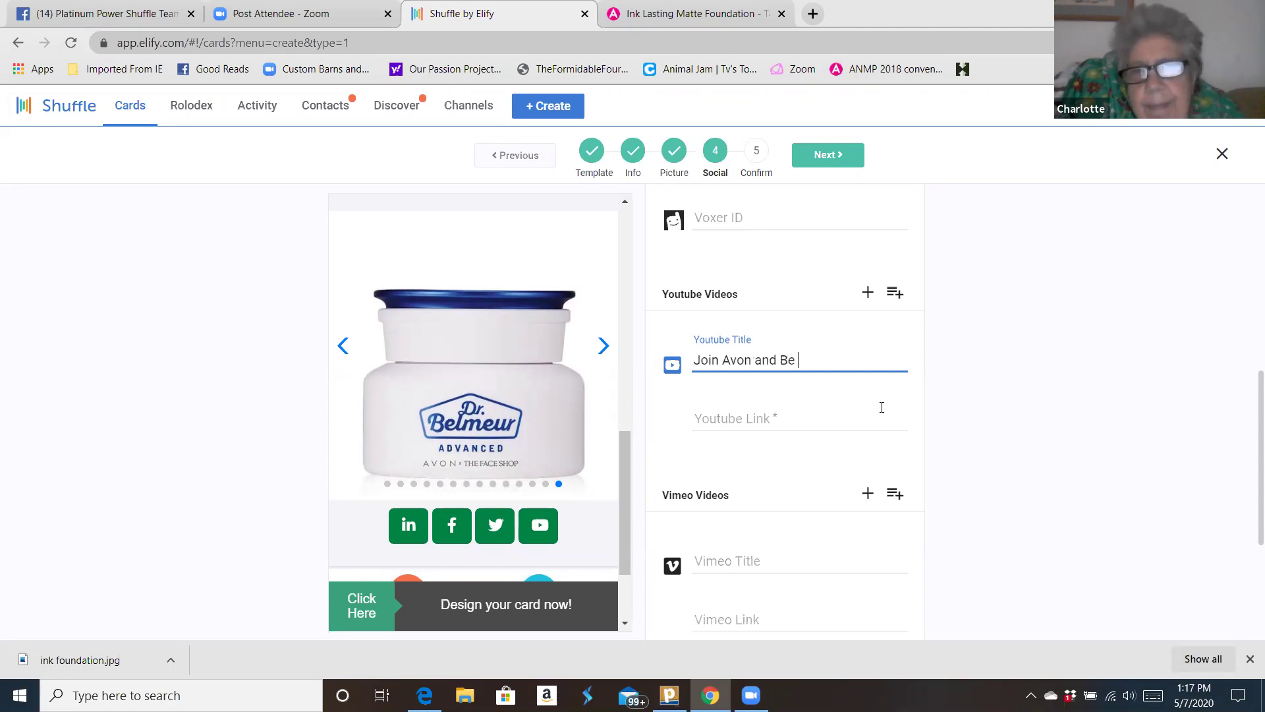
pyautogui.write('Your Own Boss')
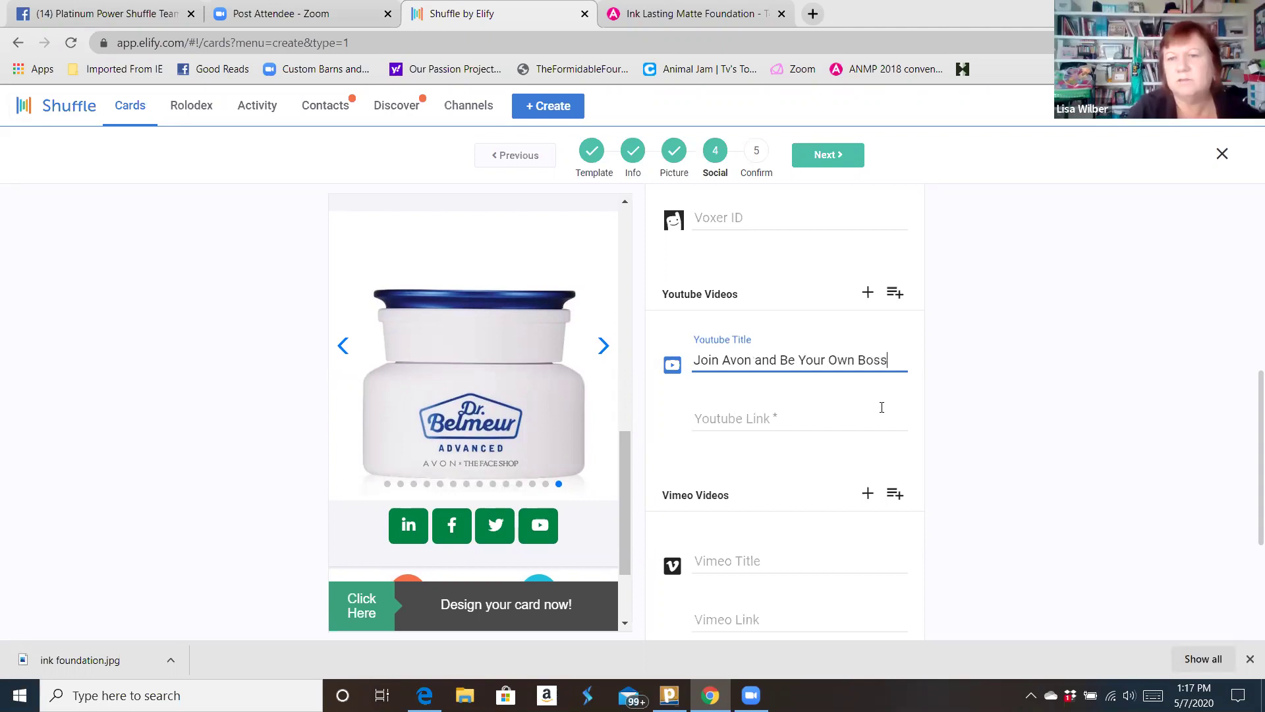
# - Paste the copied Boss Life video link into the YouTube link field and check the video in the card preview
pyautogui.click(745, 420)
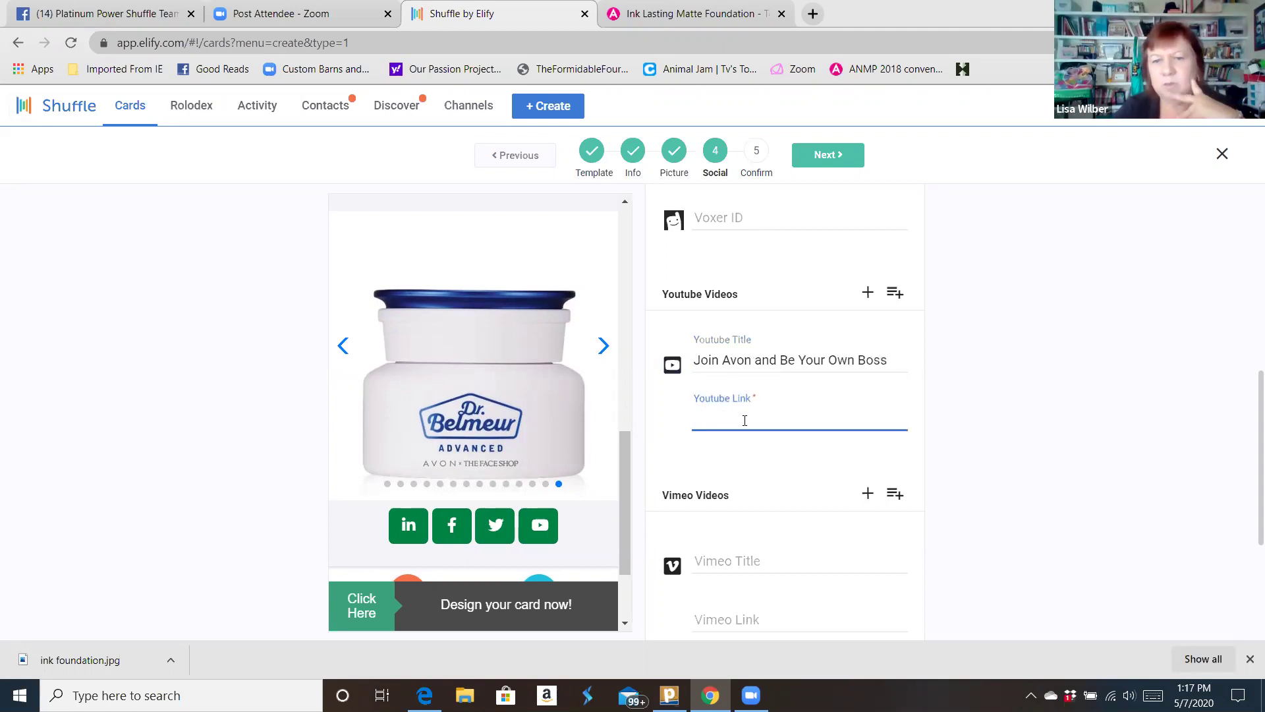
pyautogui.rightClick(745, 421)
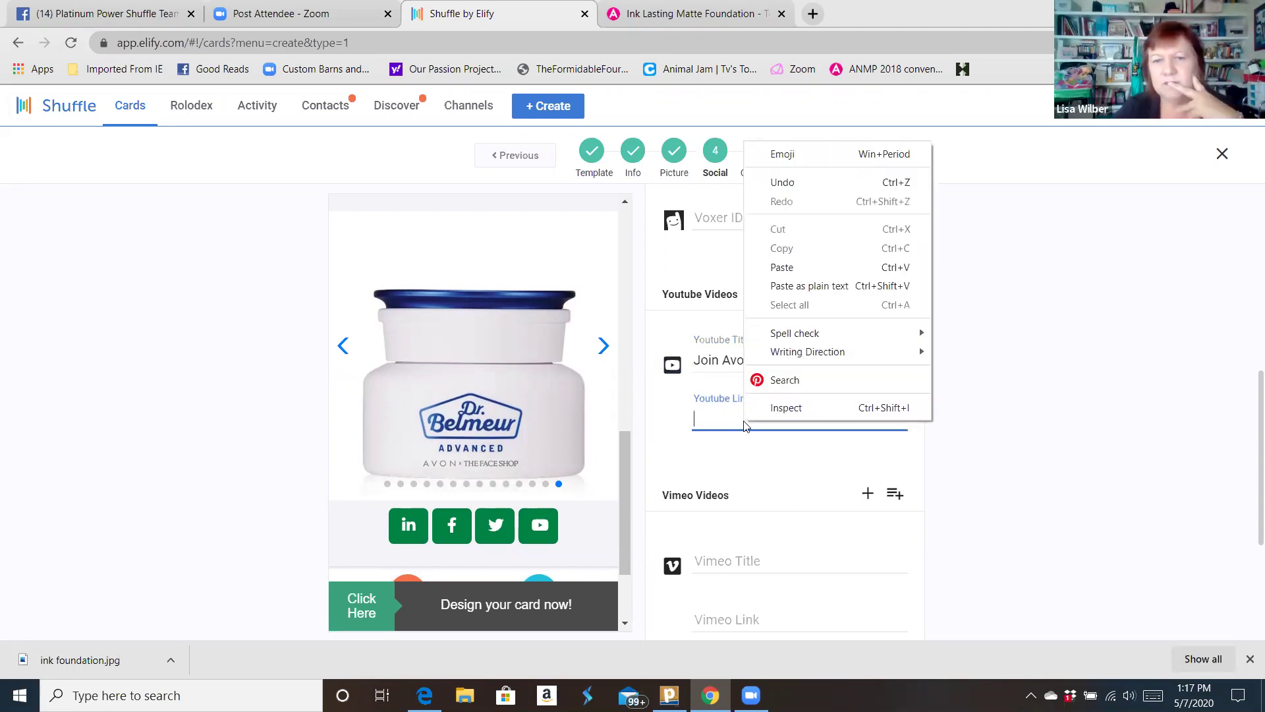
pyautogui.click(782, 268)
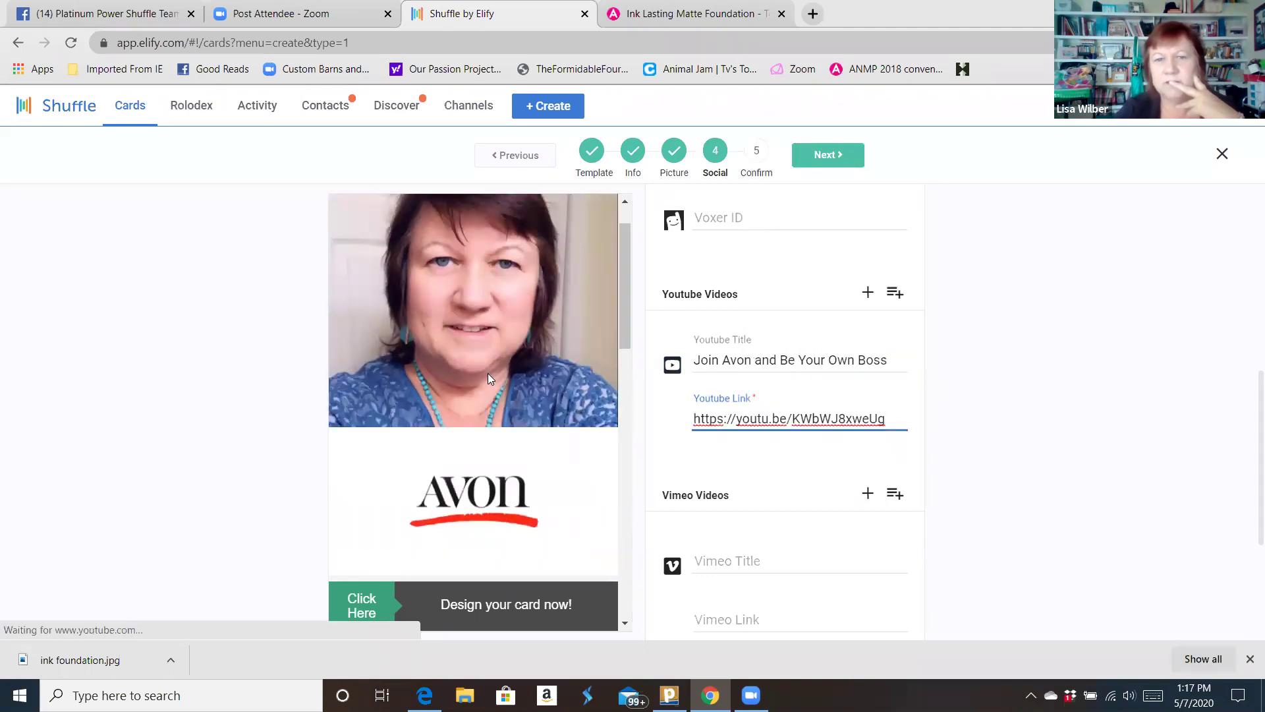
pyautogui.scroll(-10, 488, 364)
pyautogui.scroll(-4, 487, 364)
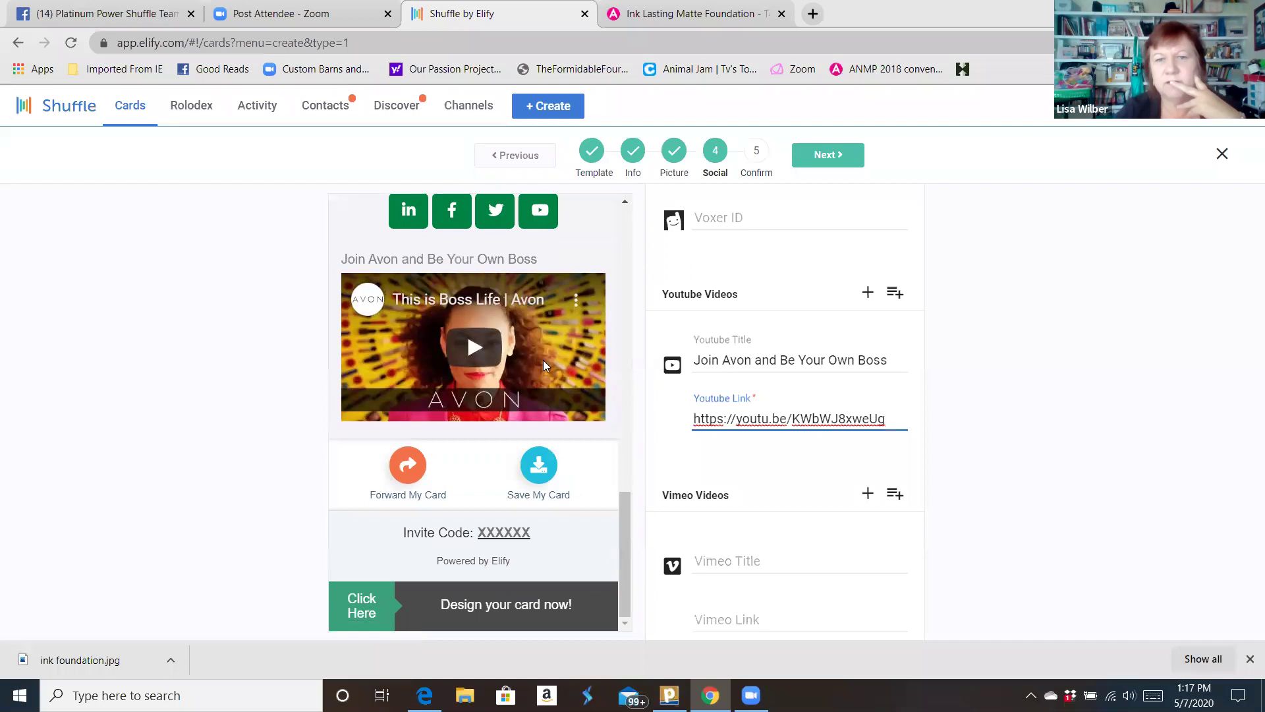
# - Add a second, empty entry to the Youtube Videos section
pyautogui.scroll(-1, 986, 349)
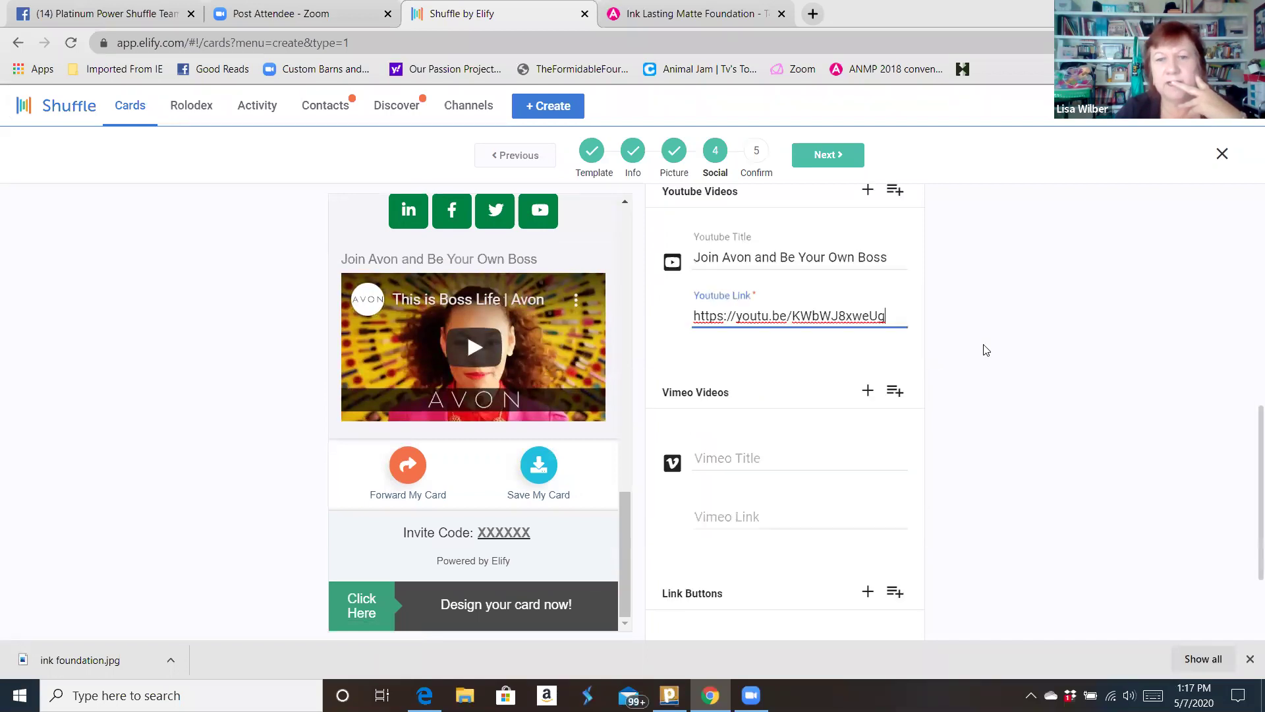
pyautogui.scroll(1, 870, 356)
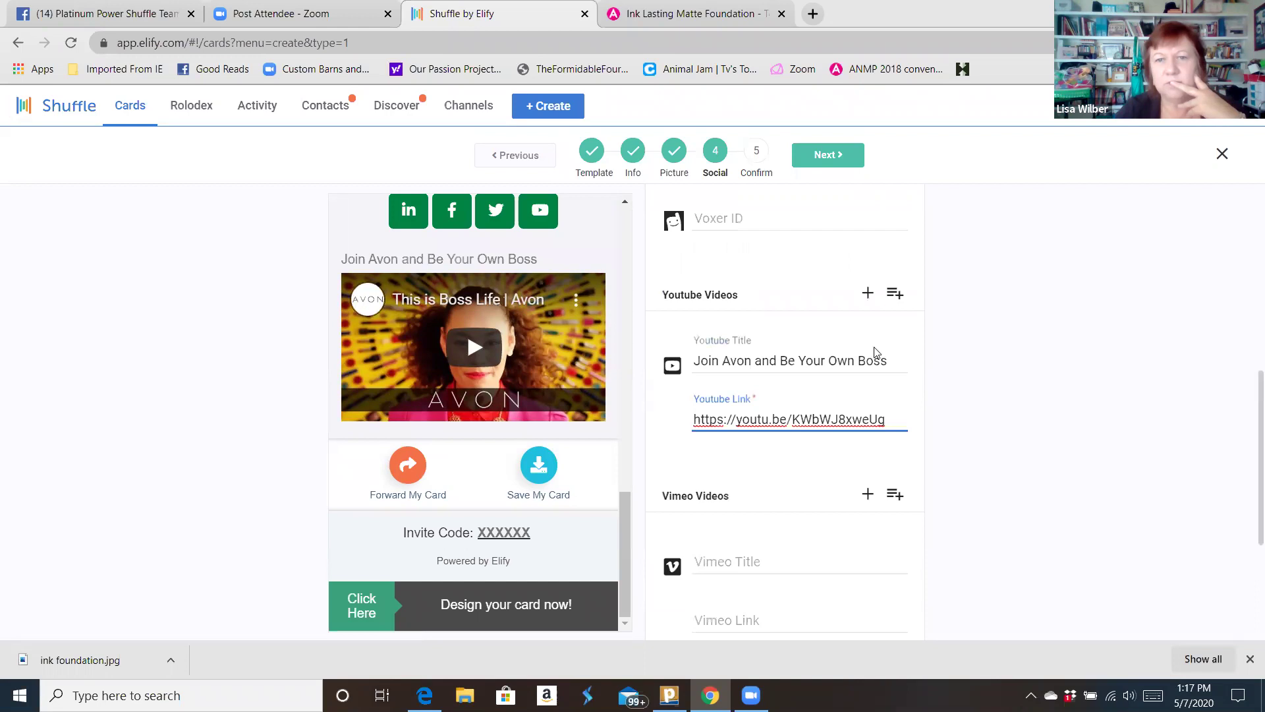
pyautogui.click(869, 295)
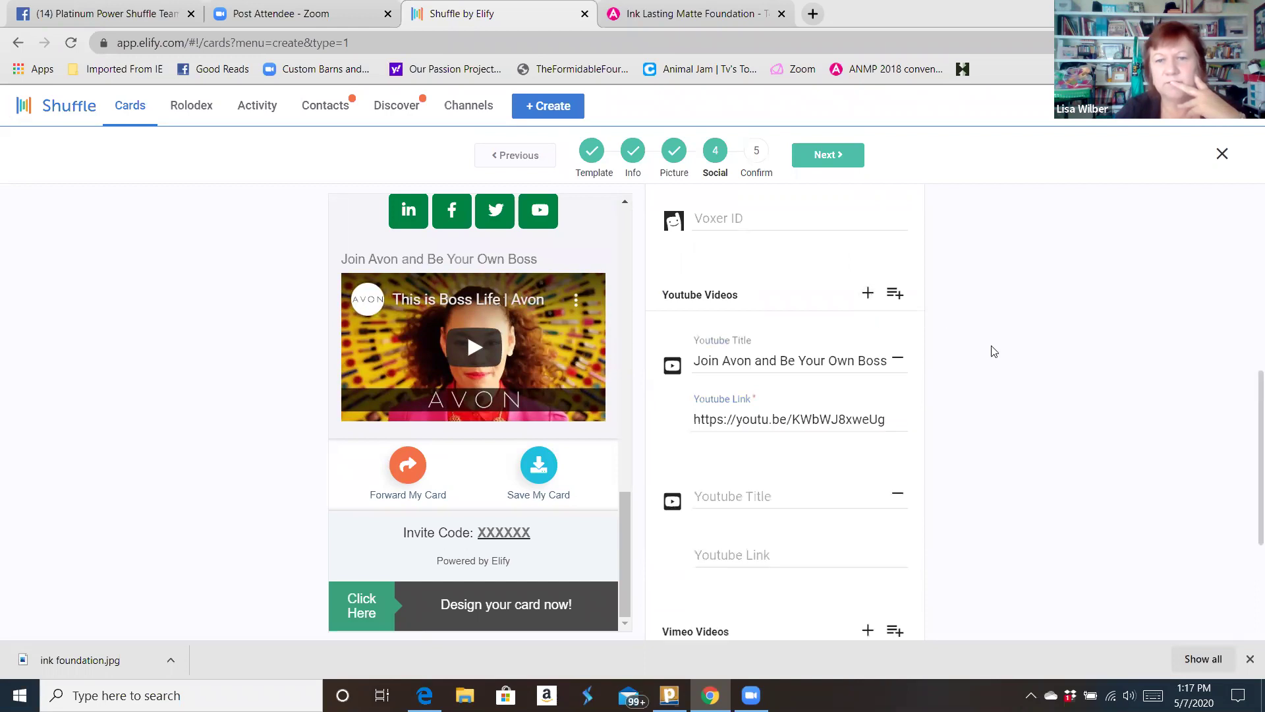
pyautogui.scroll(-1, 883, 396)
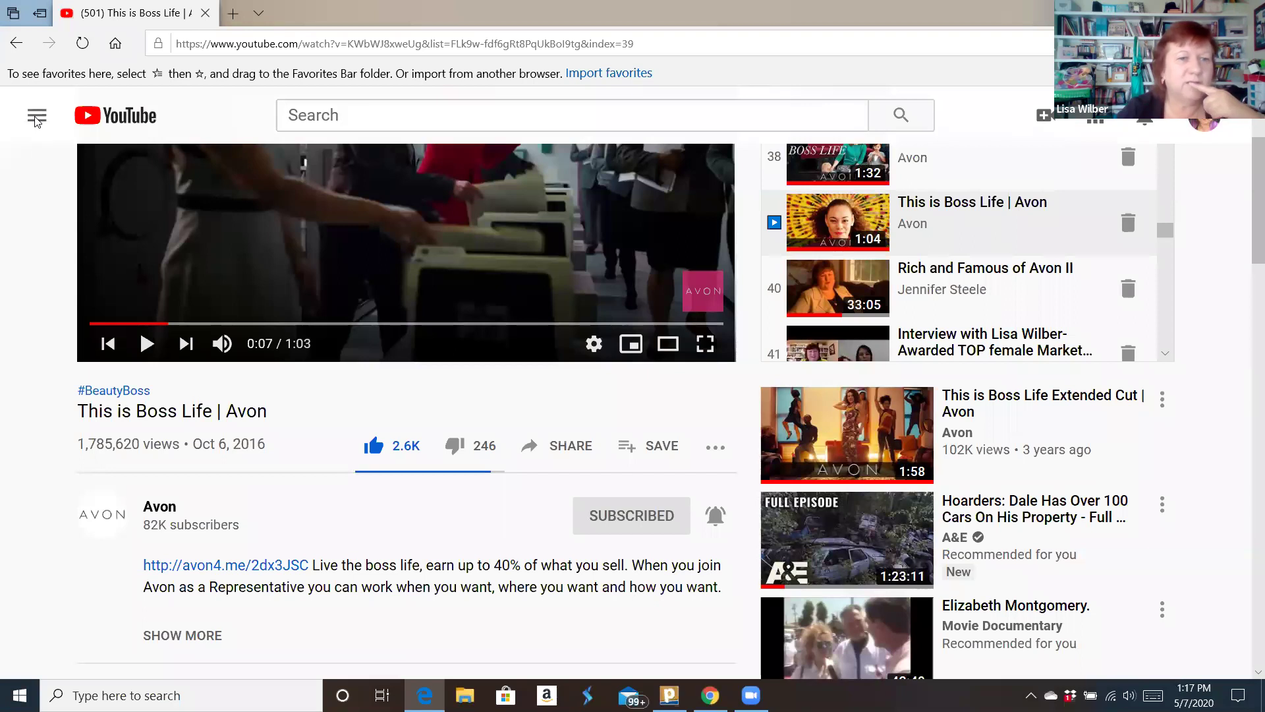
# - Switch to the YouTube page in Microsoft Edge and open the watch history
pyautogui.scroll(1, 116, 190)
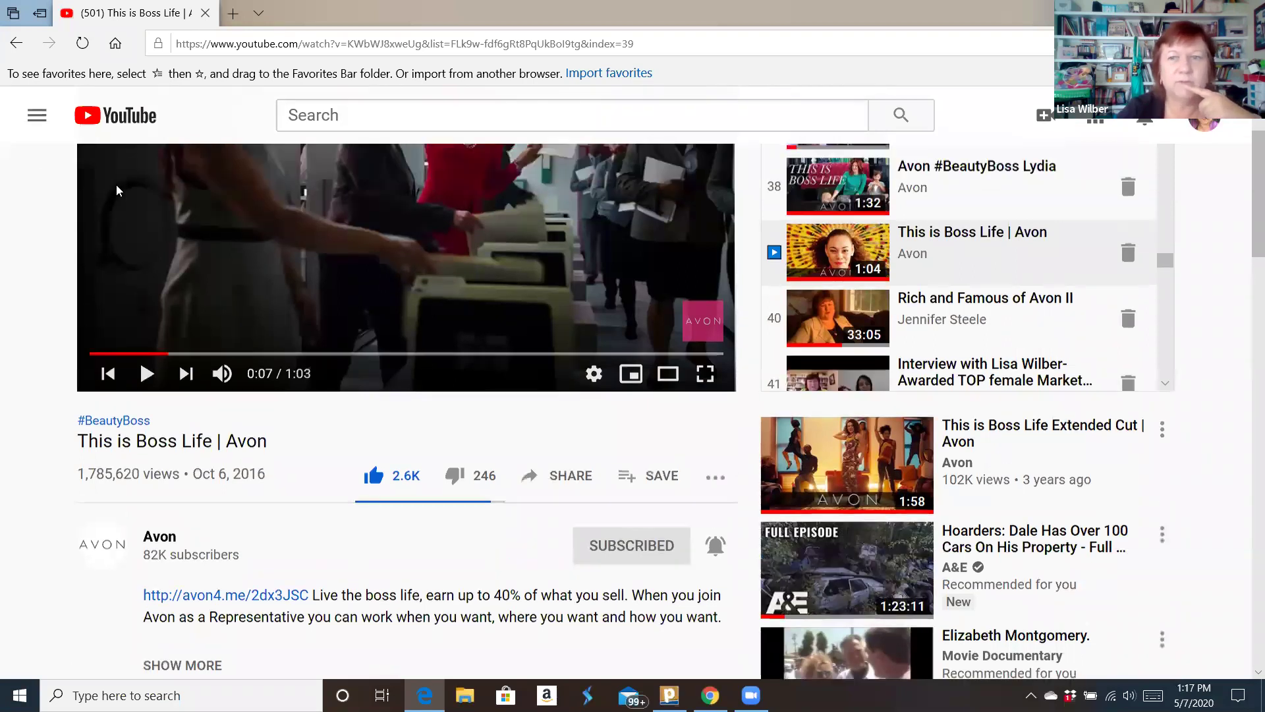
pyautogui.scroll(-1, 116, 189)
pyautogui.click(38, 116)
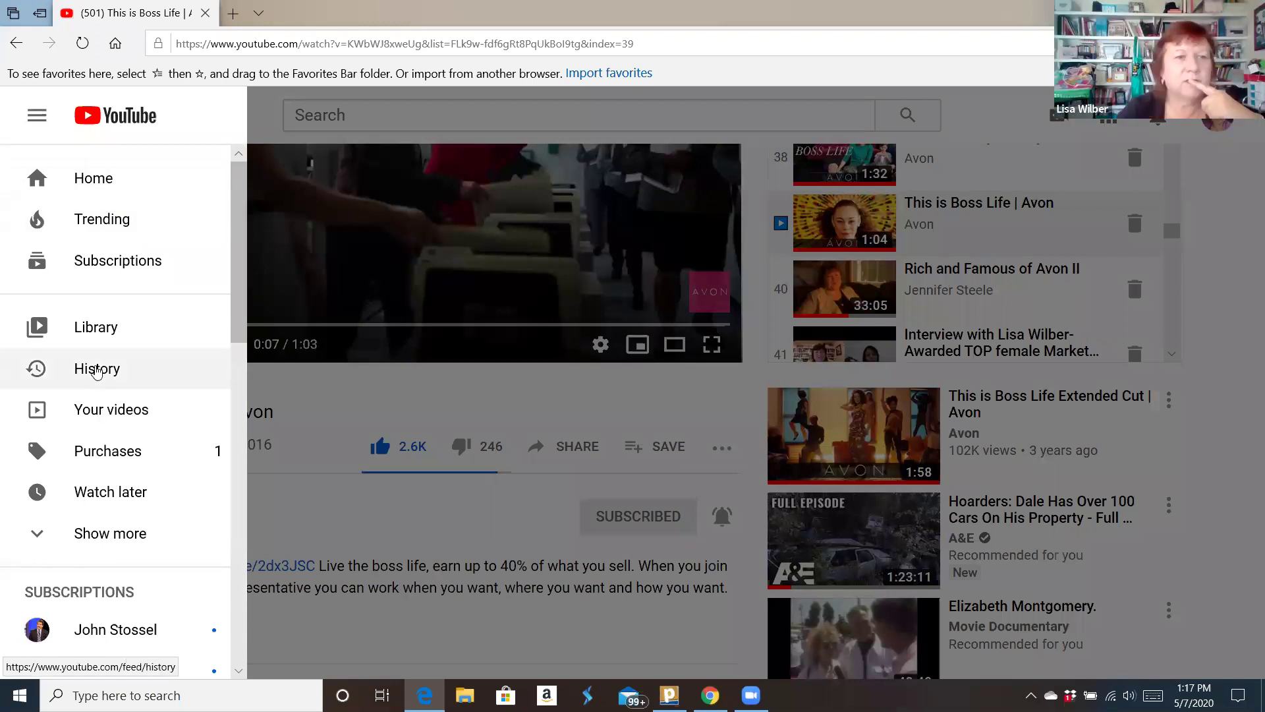
pyautogui.click(96, 371)
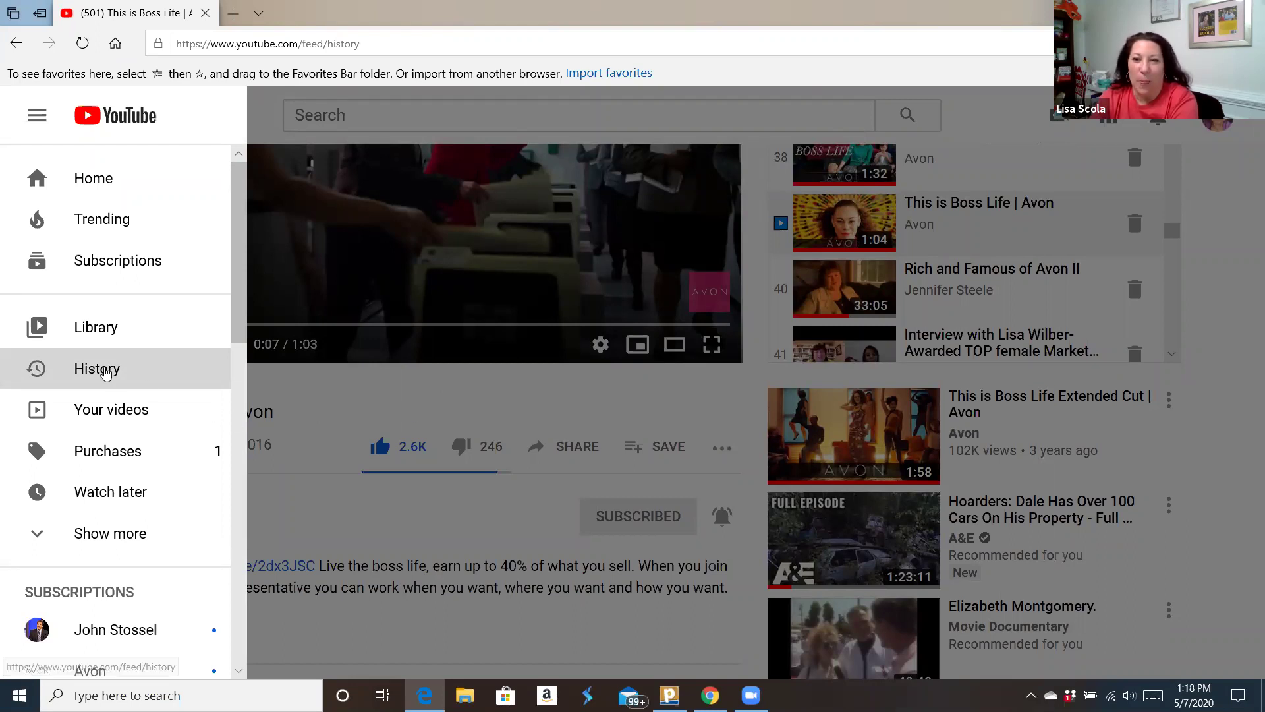
pyautogui.click(109, 369)
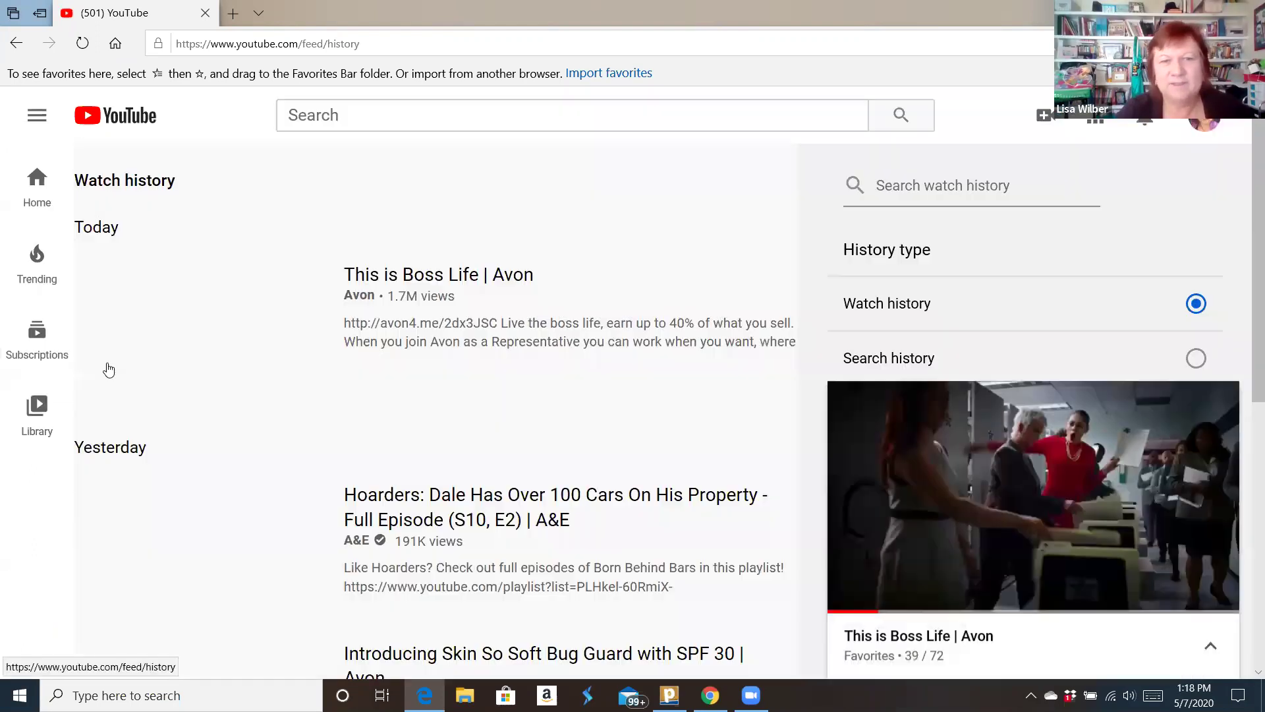
# - Open the "Introducing Skin So Soft Bug Guard with SPF 30 | Avon" video from the watch history and pause it
pyautogui.scroll(-1, 513, 372)
pyautogui.scroll(-1, 513, 375)
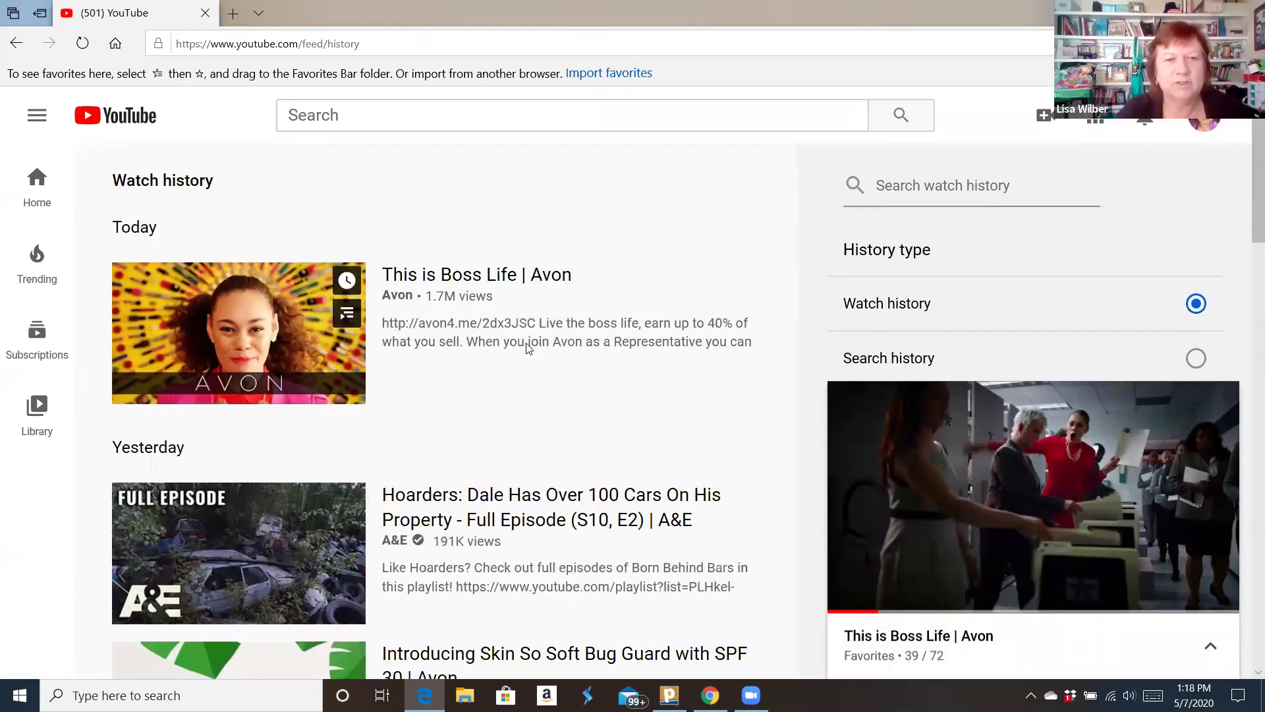
pyautogui.scroll(-3, 528, 350)
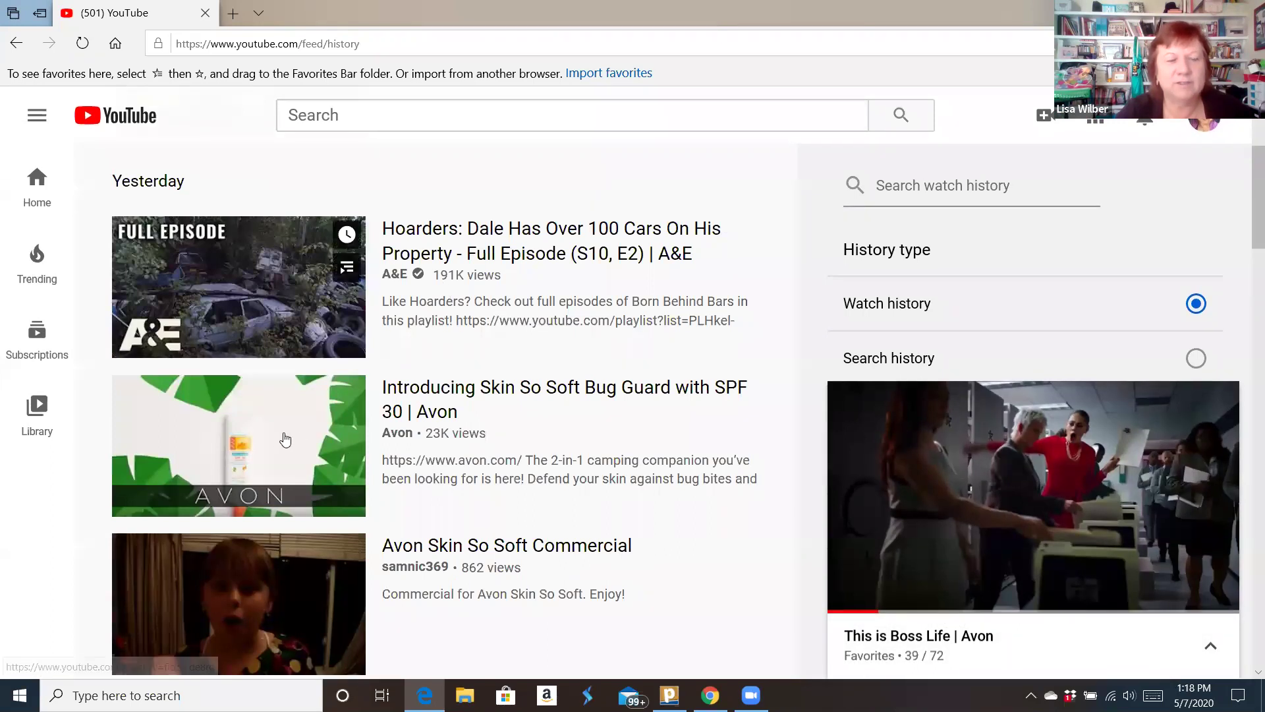
pyautogui.click(284, 440)
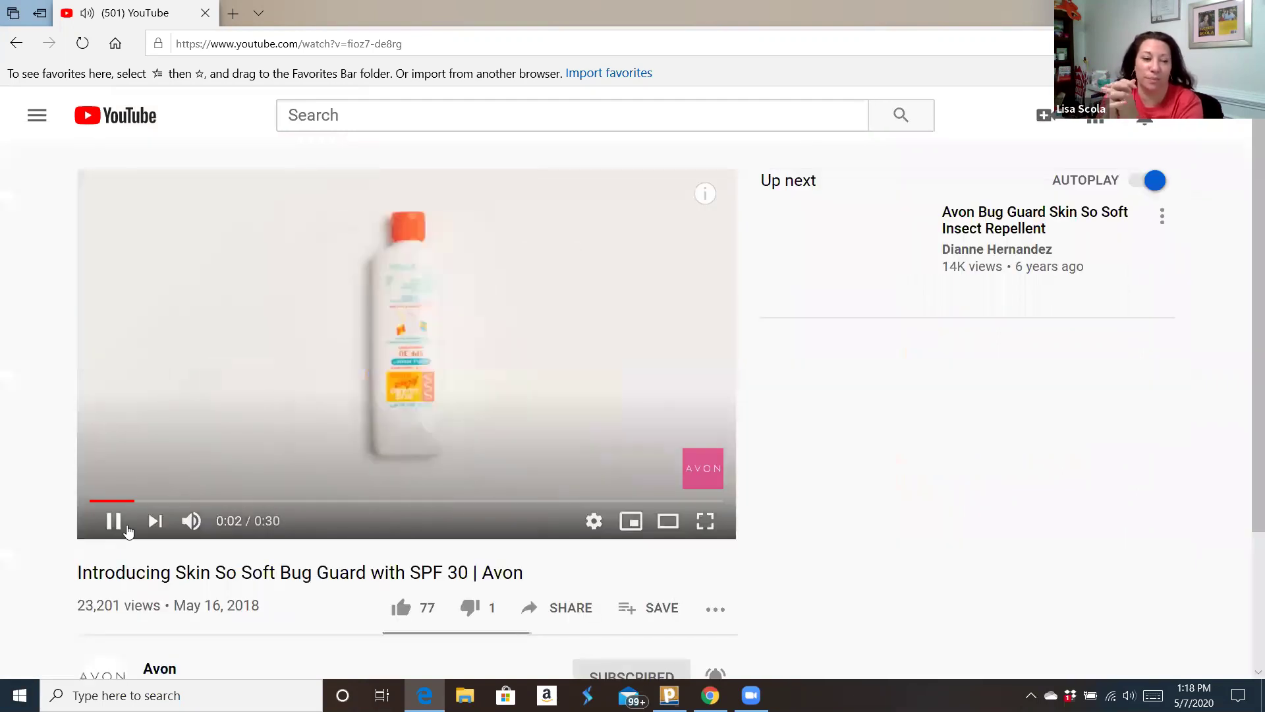
pyautogui.click(121, 522)
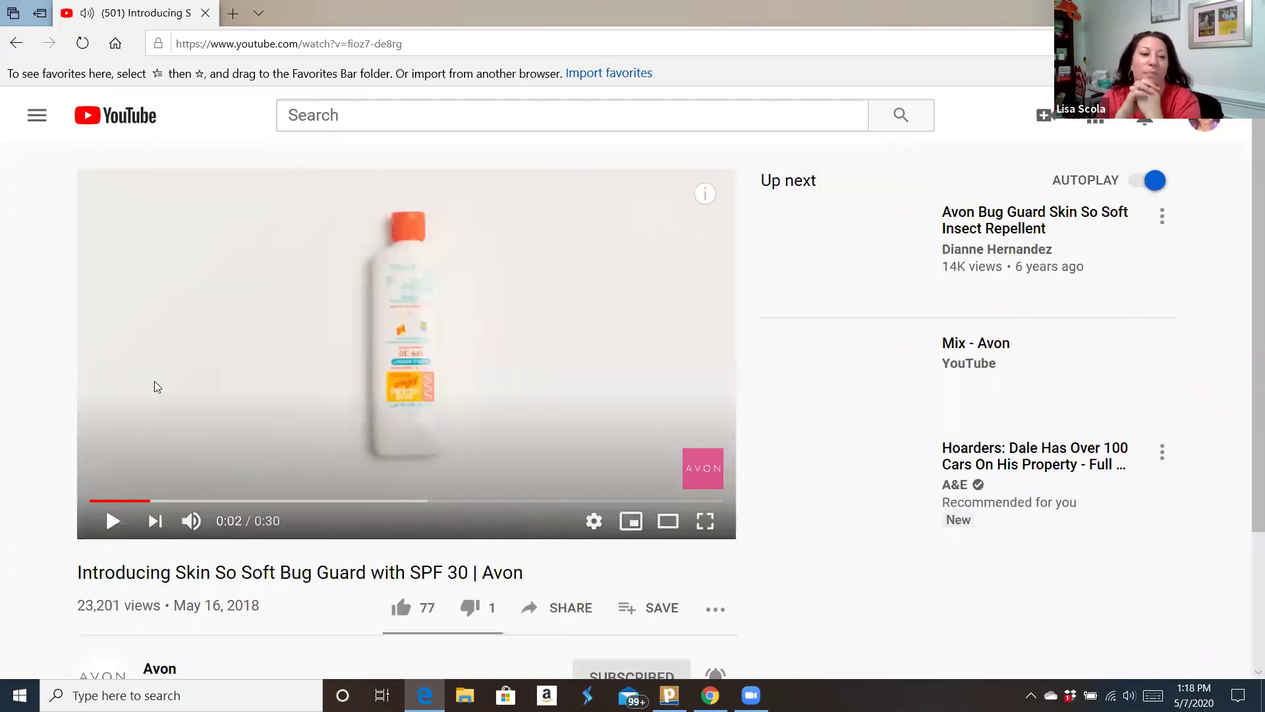
# - Copy the share link of the Skin So Soft Bug Guard video and close the sharing dialog
pyautogui.click(571, 610)
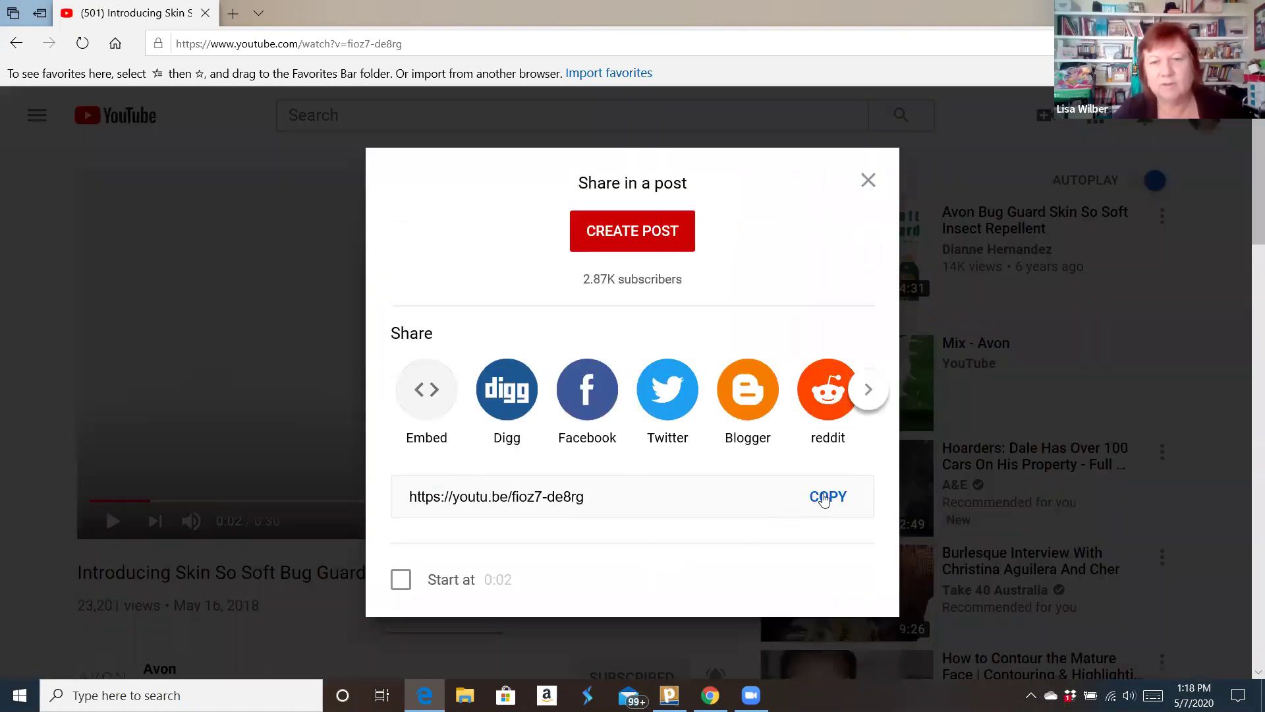
pyautogui.click(824, 499)
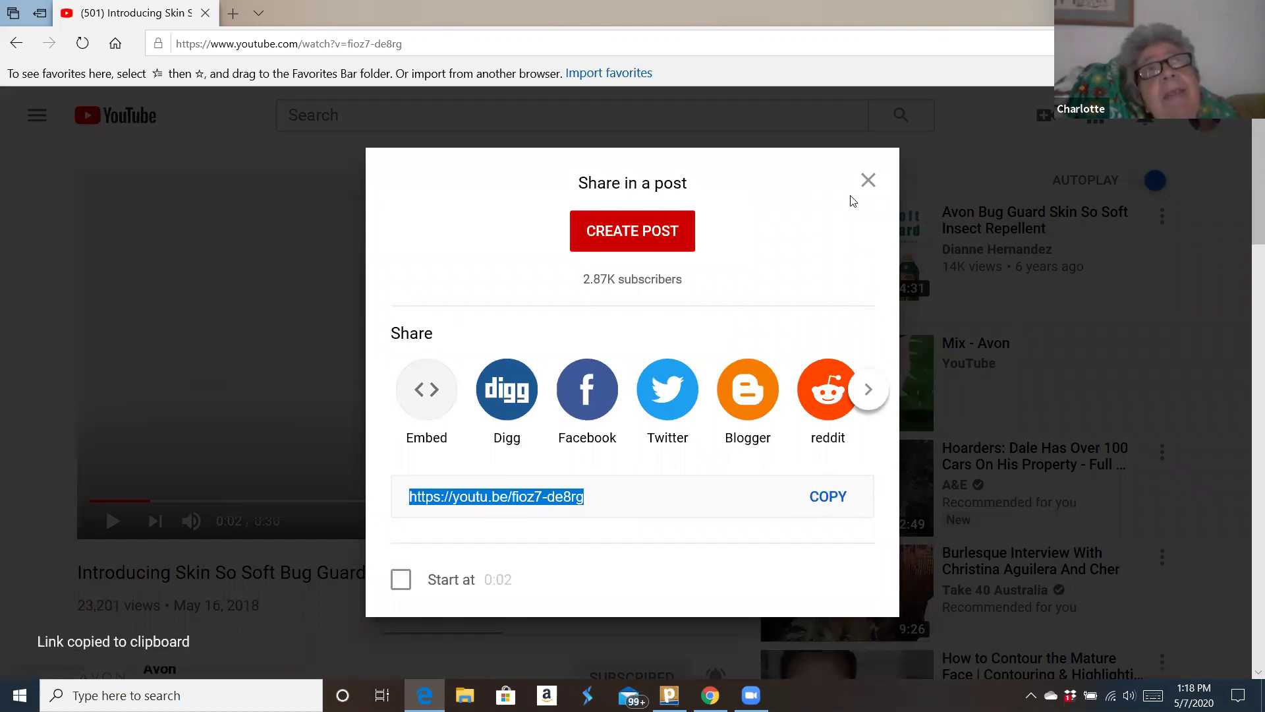
pyautogui.click(868, 180)
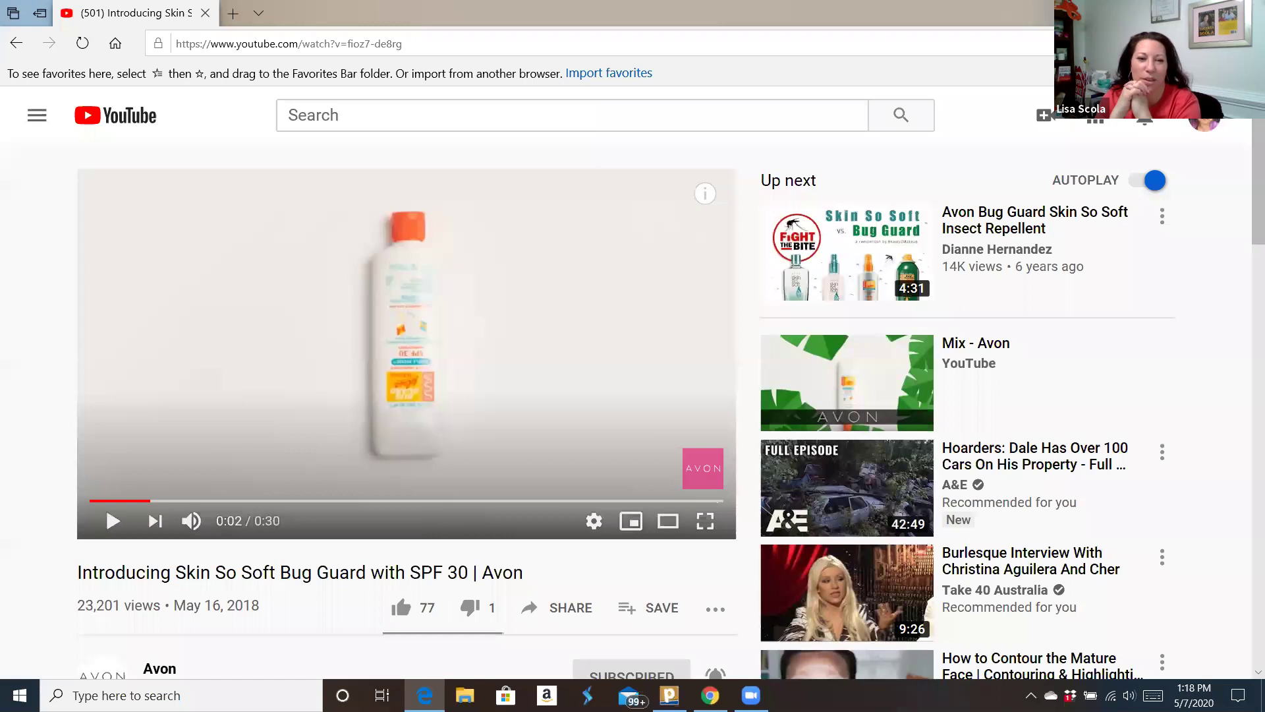
# - Switch back to Shuffle in Chrome and fill the second YouTube entry with the title "Bug Guard" and the copied link
pyautogui.press('super+d')
pyautogui.click(712, 692)
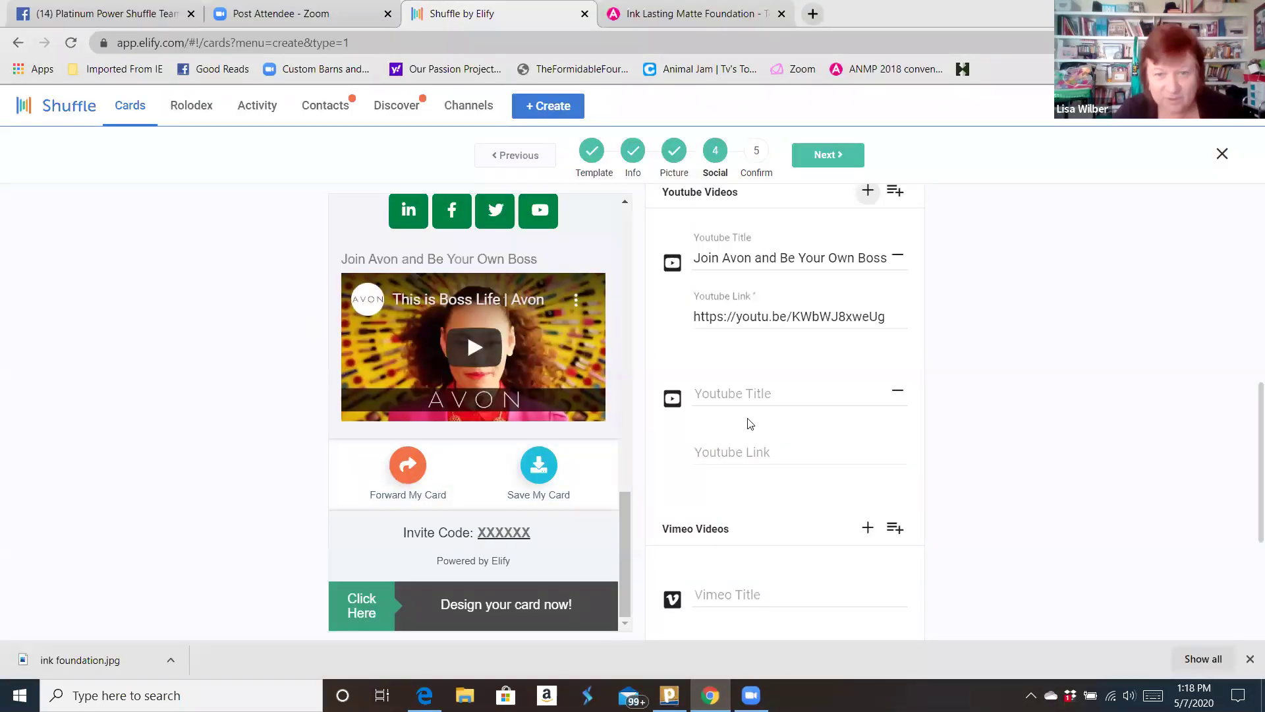
pyautogui.click(712, 392)
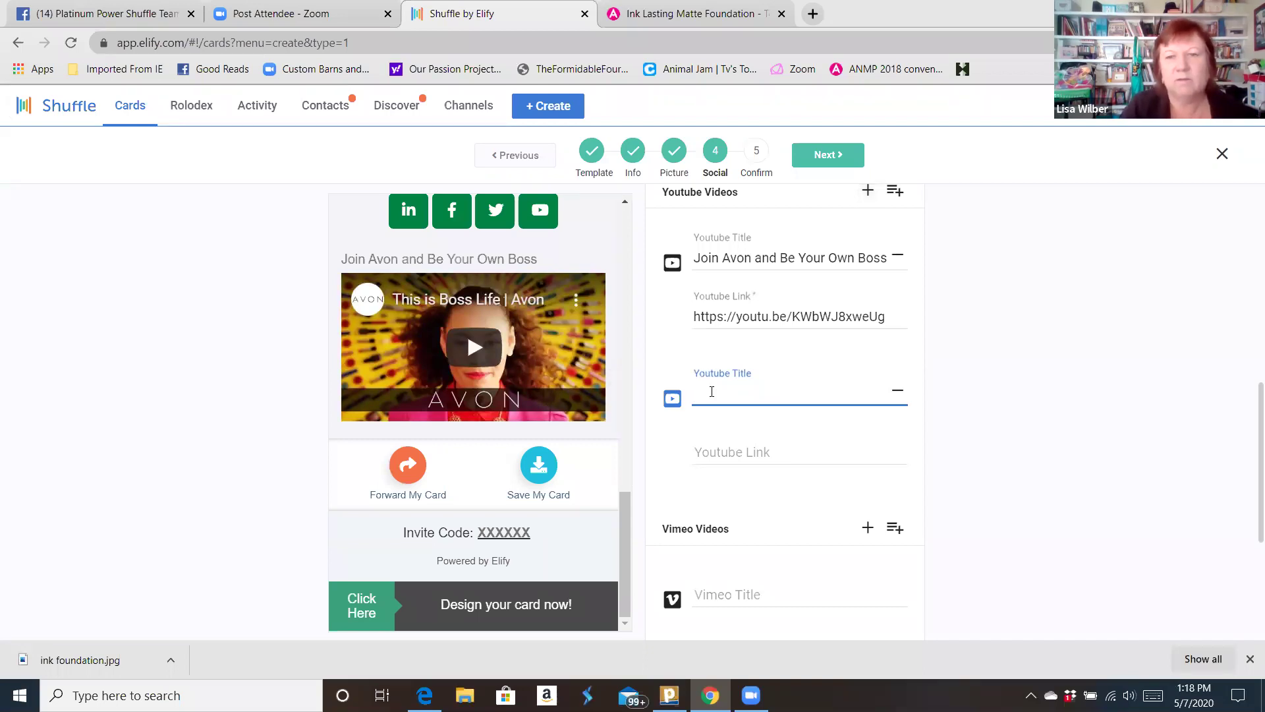
pyautogui.write('Bug Guard')
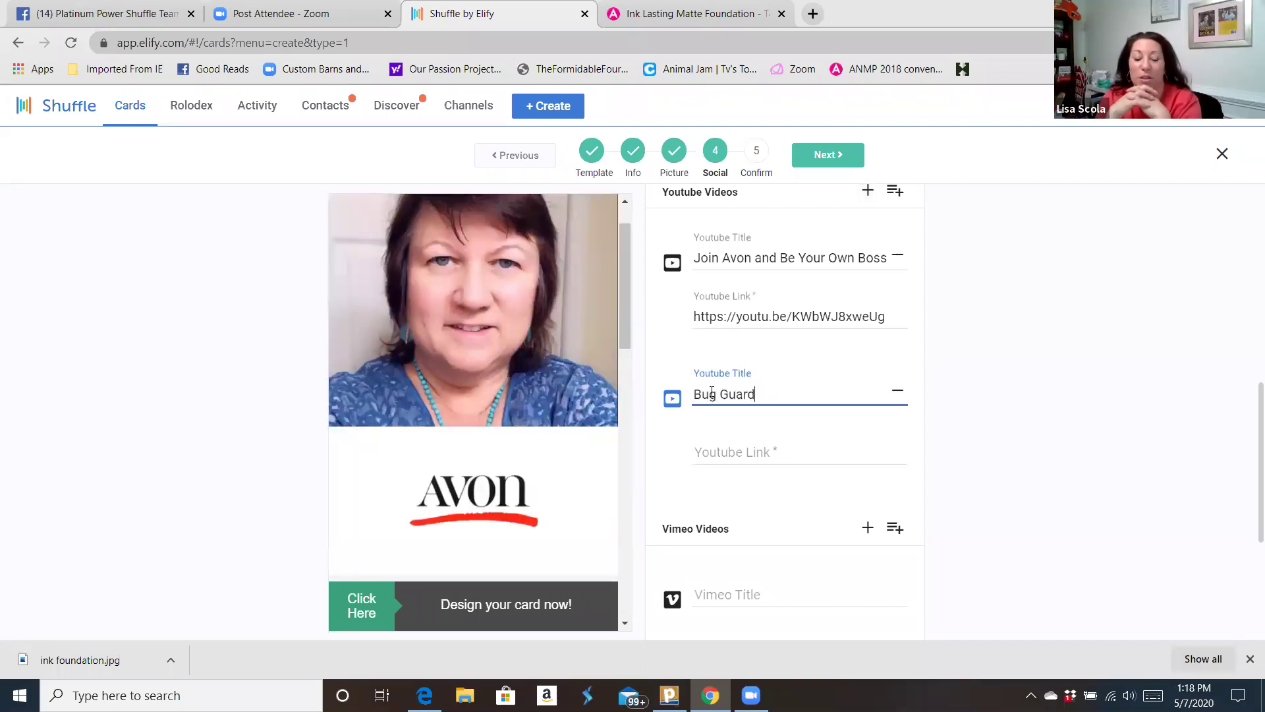
pyautogui.click(722, 455)
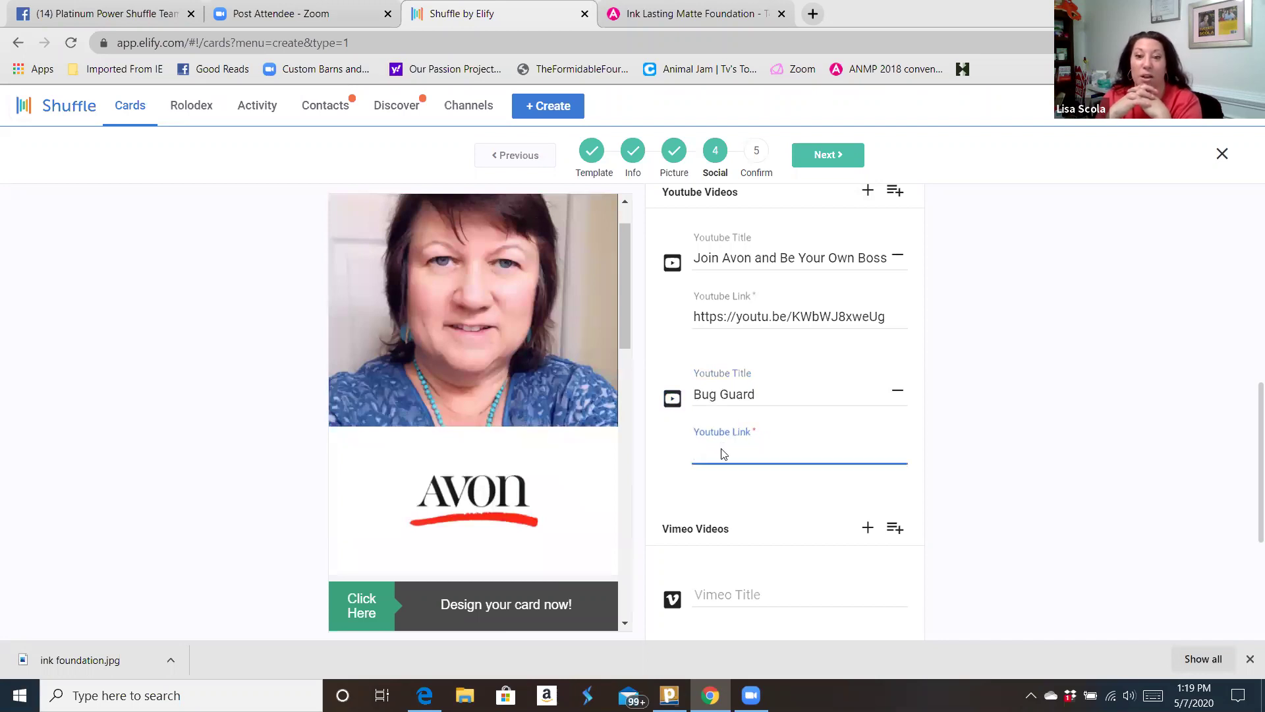
pyautogui.rightClick(722, 453)
pyautogui.click(763, 298)
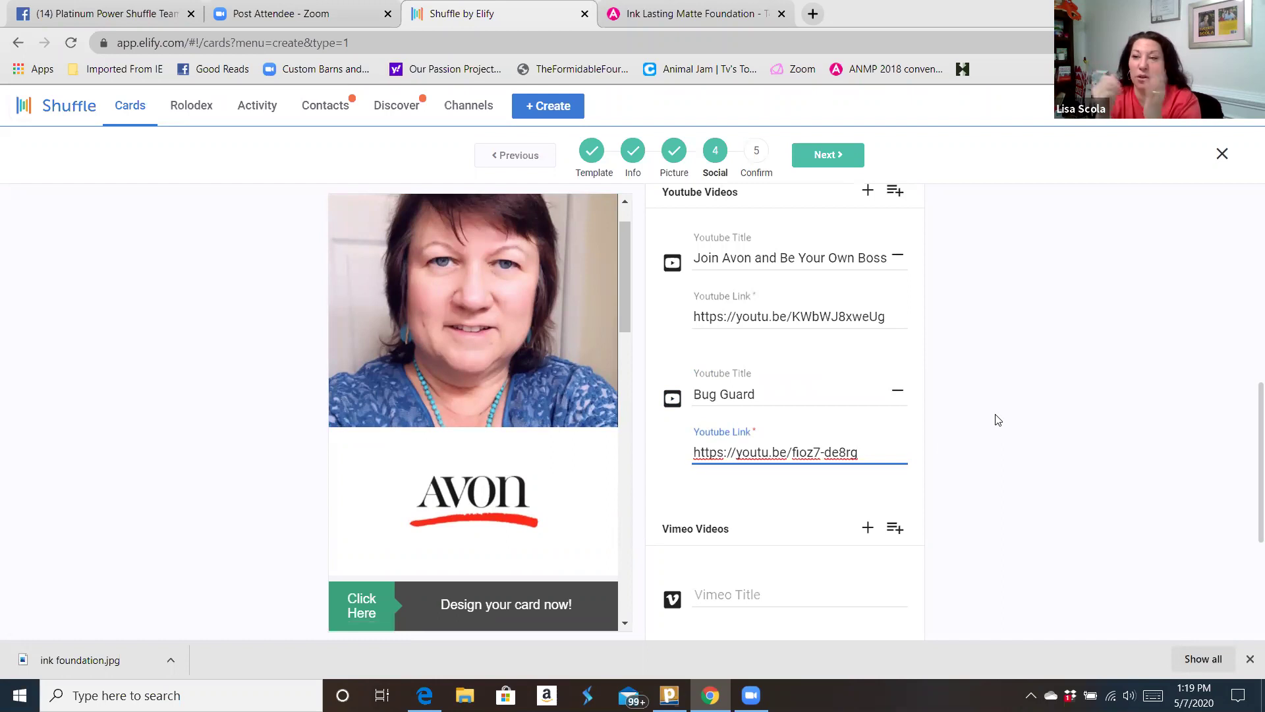
# - Review the video entries and examine the card preview from the photo down to the two YouTube videos
pyautogui.scroll(-2, 999, 420)
pyautogui.scroll(2, 999, 420)
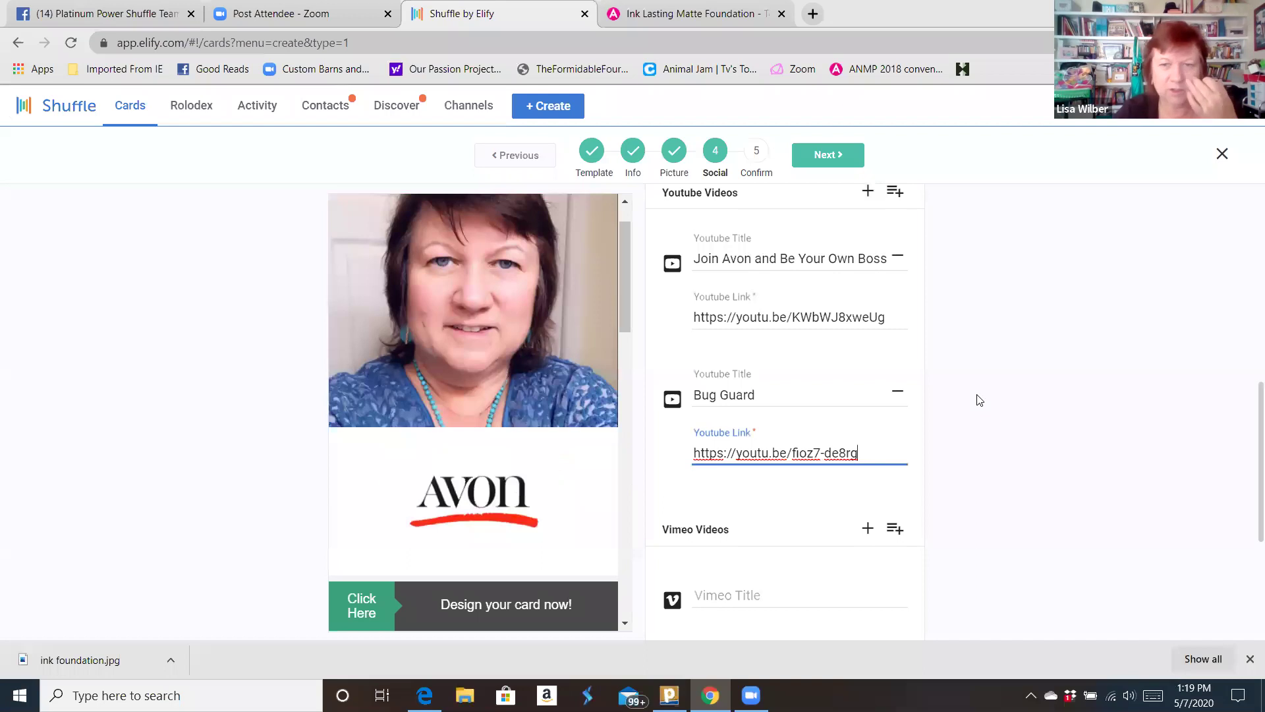
pyautogui.scroll(-2, 977, 398)
pyautogui.scroll(3, 978, 398)
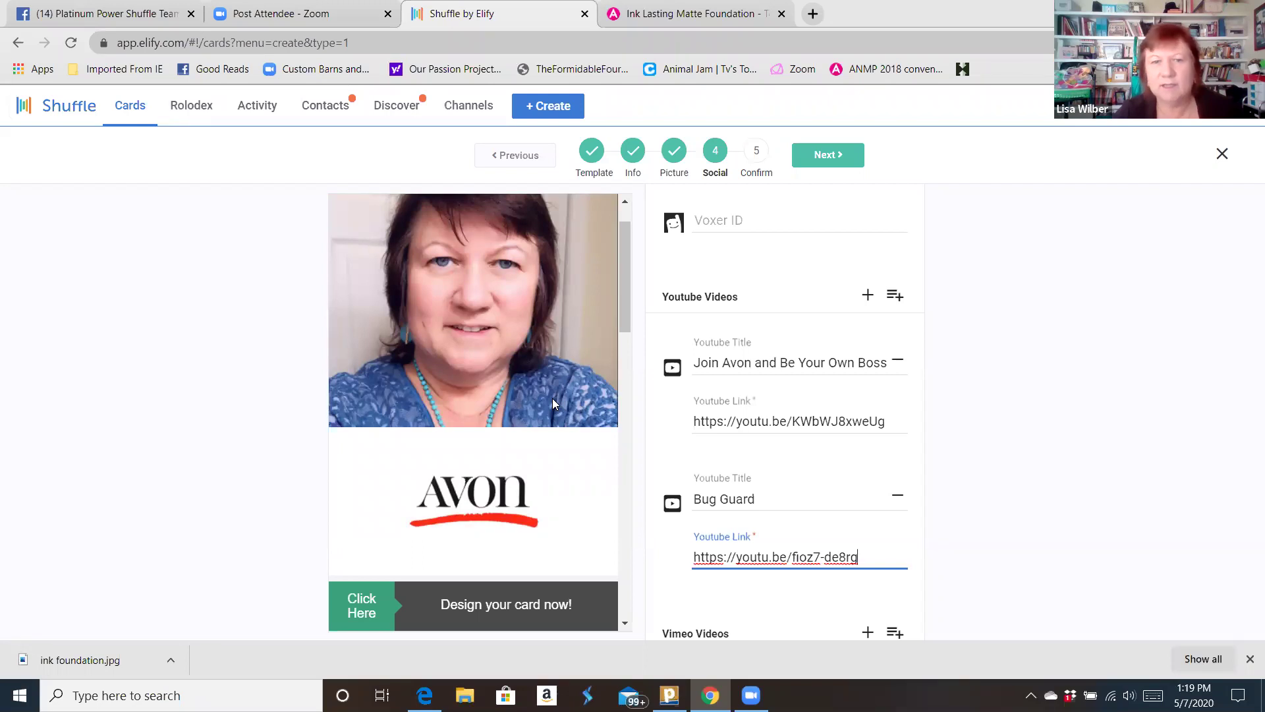
pyautogui.scroll(-5, 546, 409)
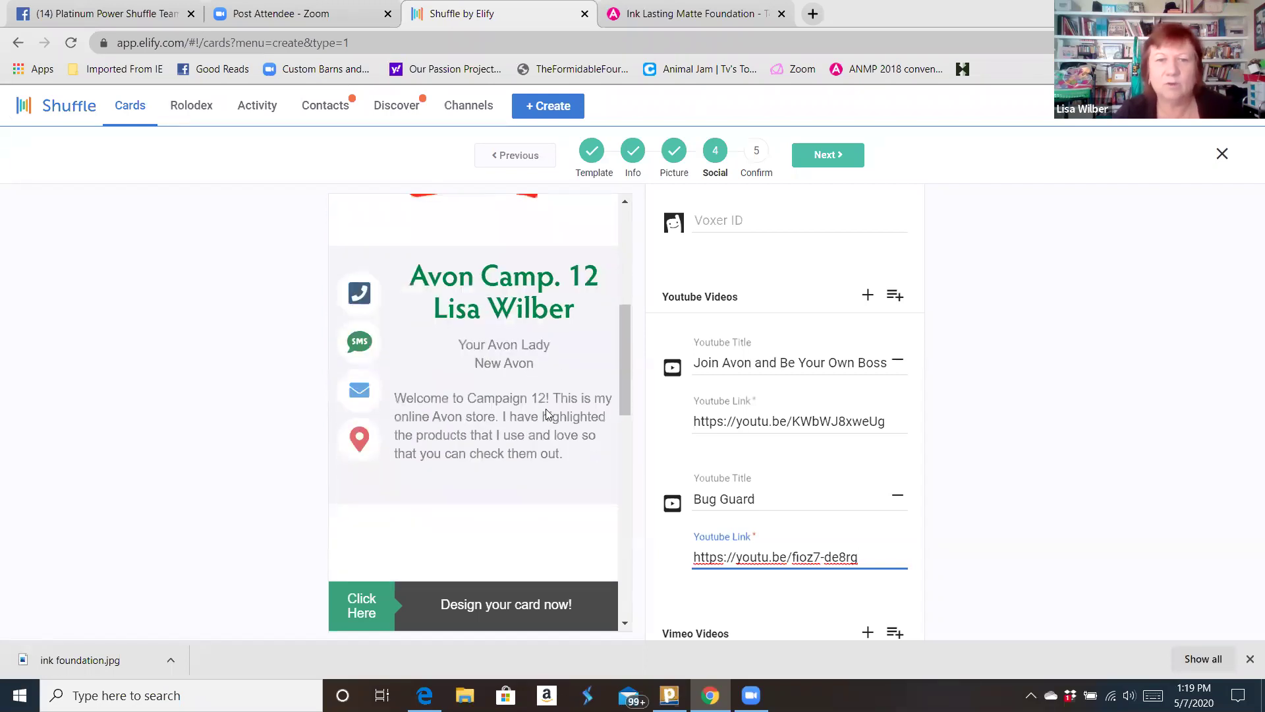
pyautogui.scroll(-10, 546, 413)
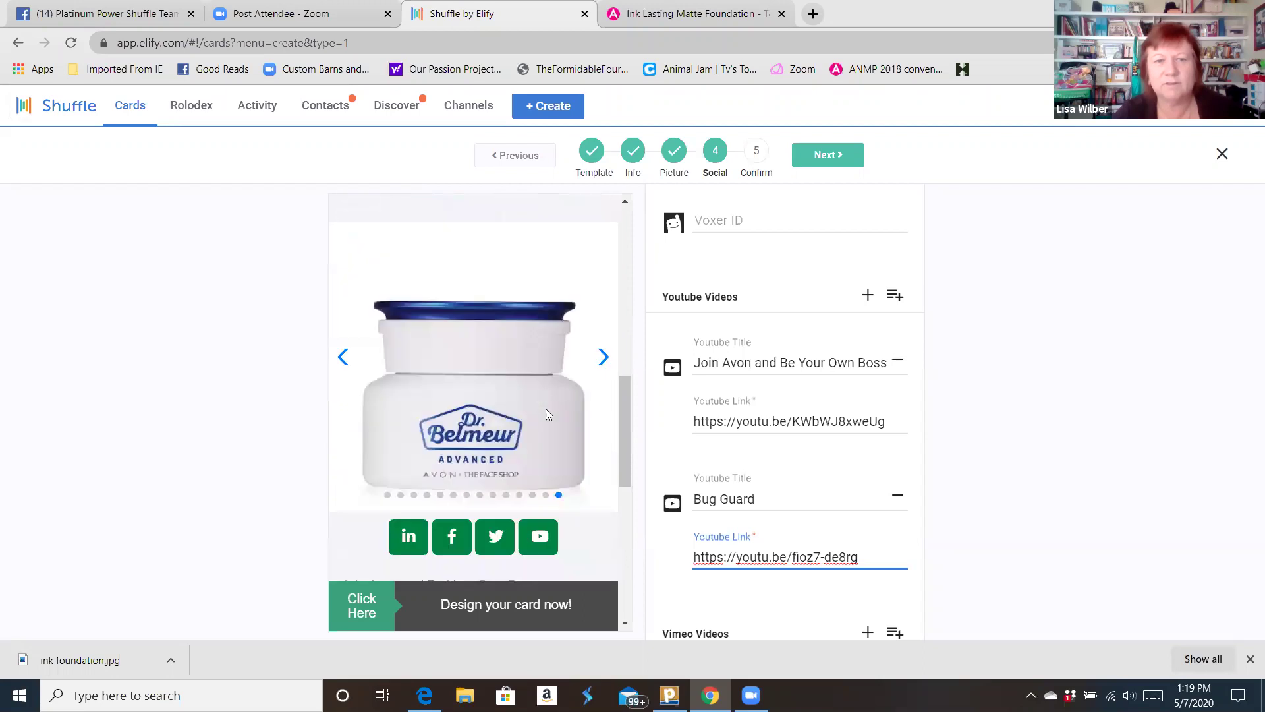
pyautogui.scroll(2, 546, 409)
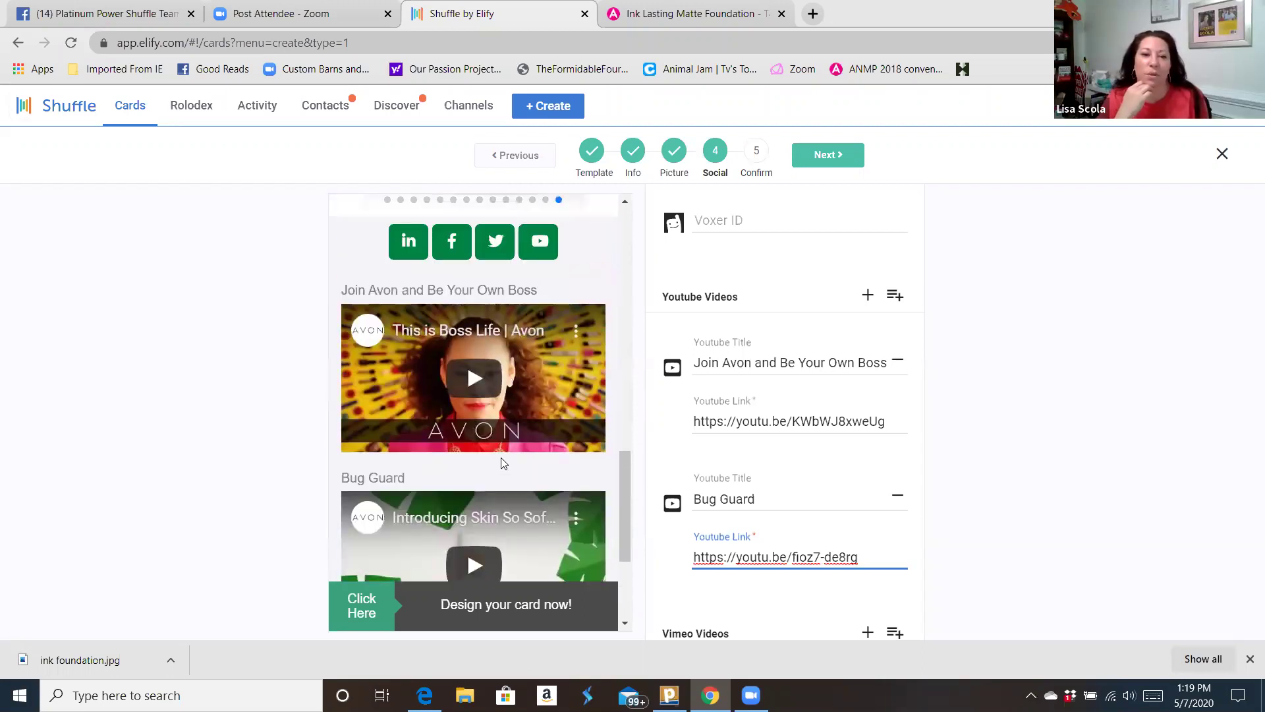
pyautogui.scroll(-1, 540, 391)
pyautogui.scroll(-1, 540, 394)
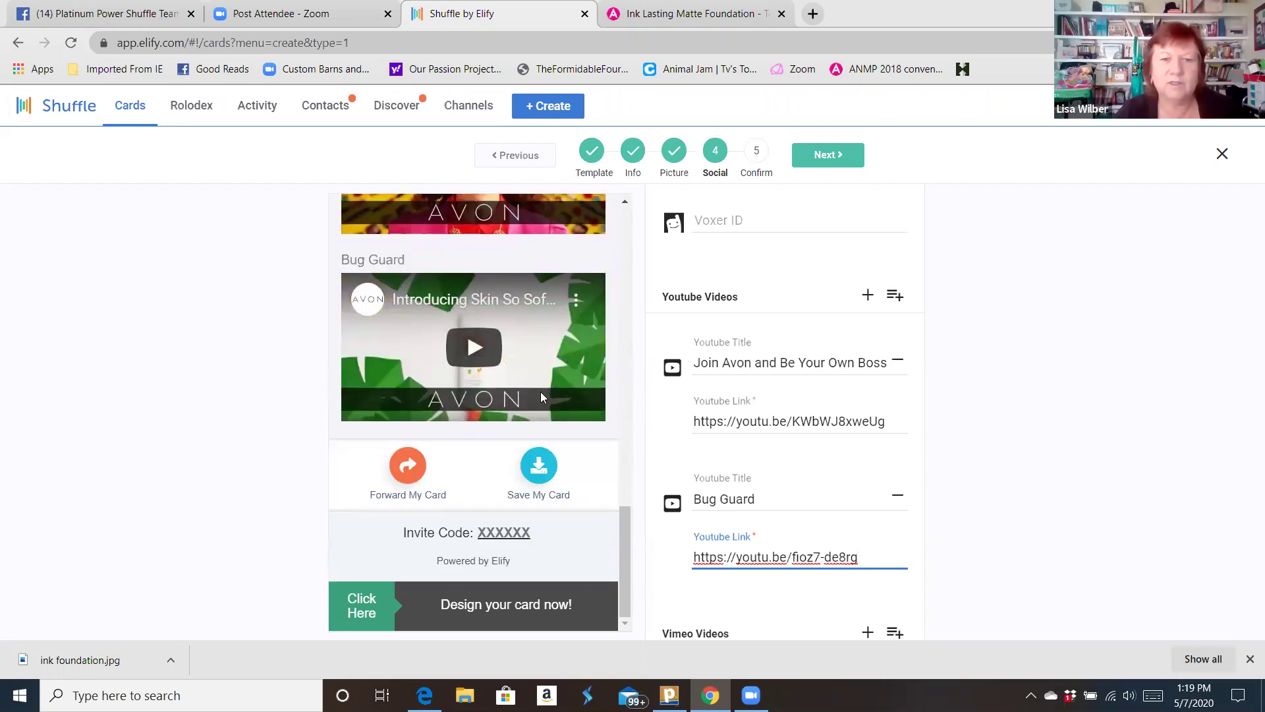
# - Advance the card to the Confirm stage and review its preview from the videos up to the name and welcome text
pyautogui.scroll(3, 541, 394)
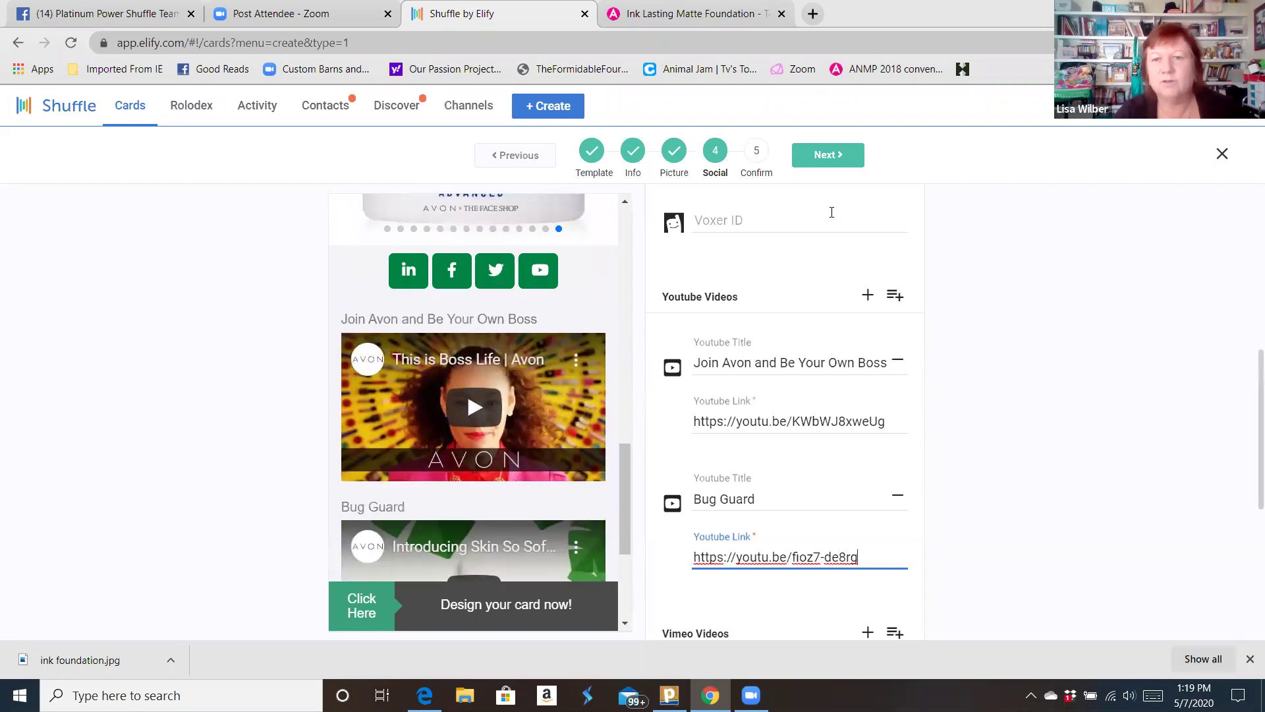
pyautogui.click(825, 154)
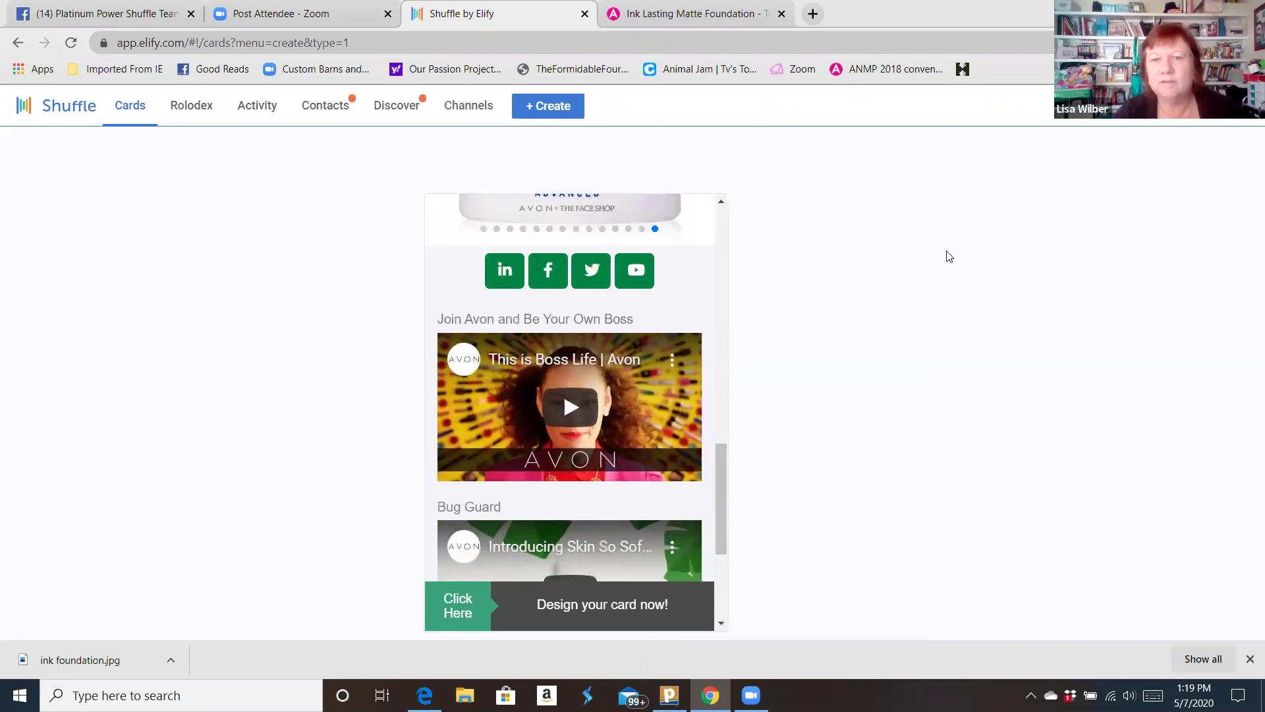
pyautogui.scroll(-2, 634, 294)
pyautogui.scroll(-2, 634, 294)
pyautogui.scroll(10, 634, 294)
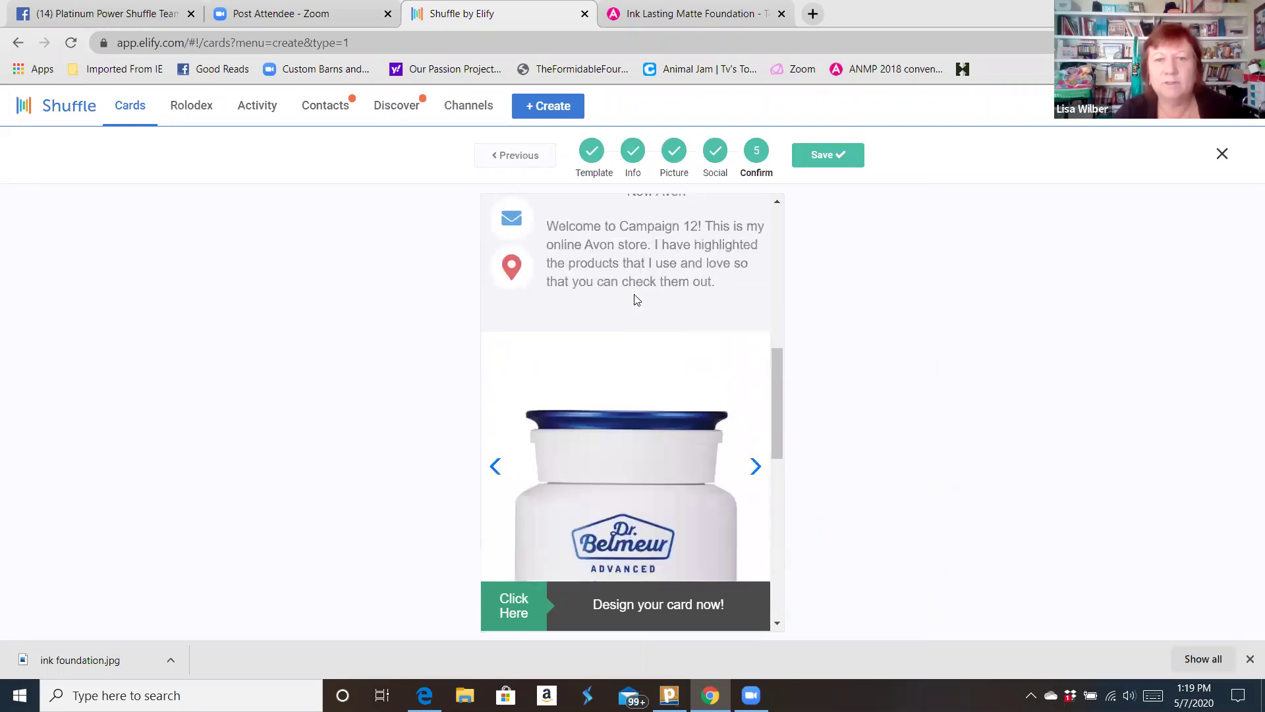
pyautogui.scroll(3, 637, 299)
pyautogui.scroll(-1, 636, 300)
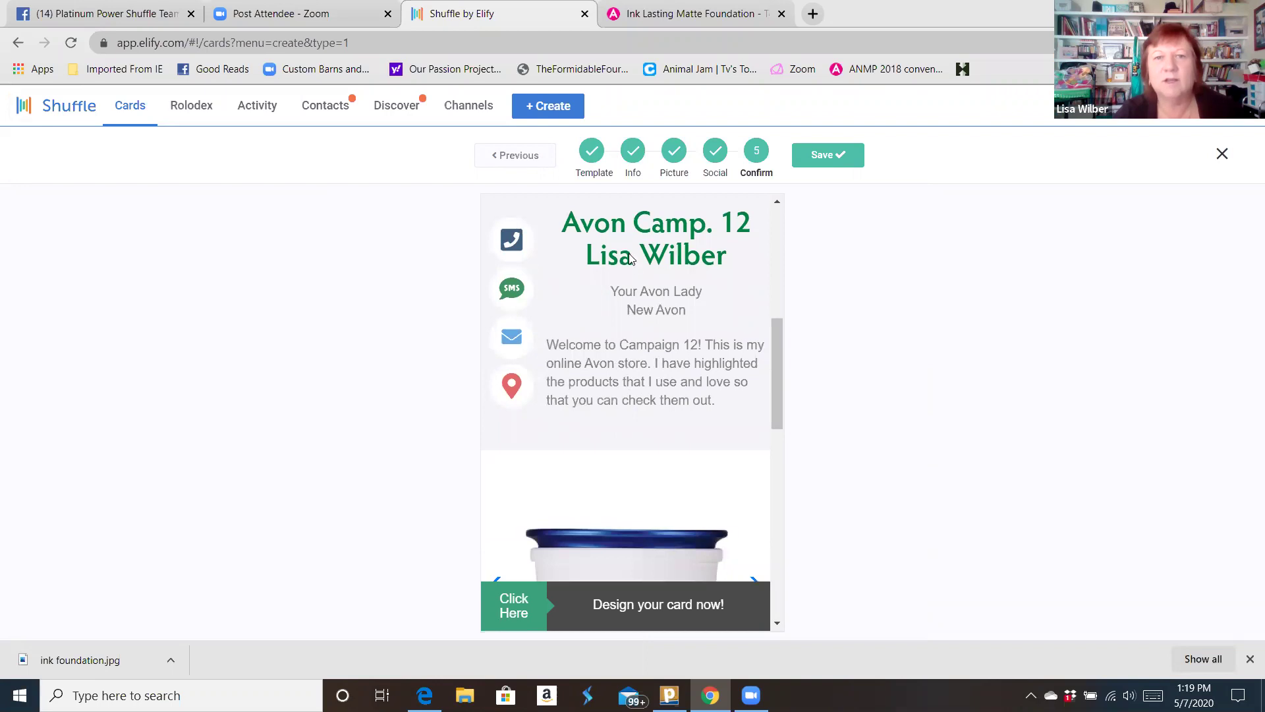
# - Return to the Info stage and center the welcome paragraph in the About Text
pyautogui.click(632, 156)
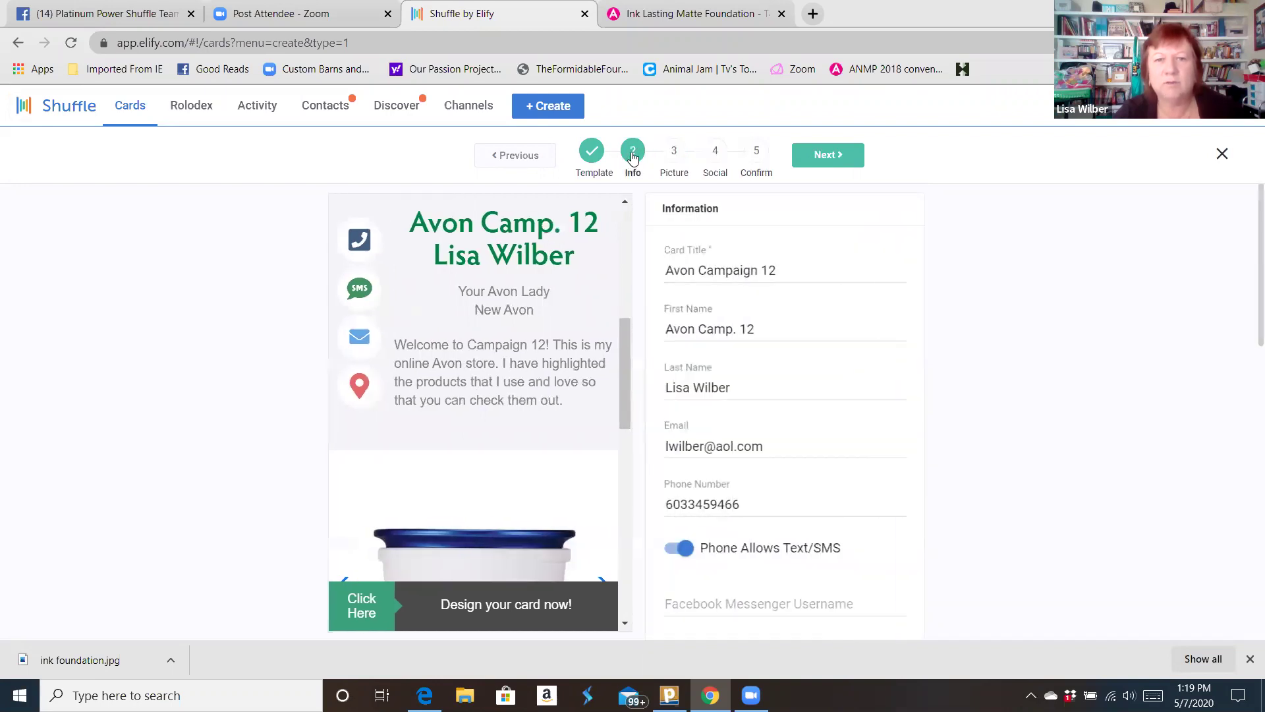
pyautogui.scroll(-8, 784, 466)
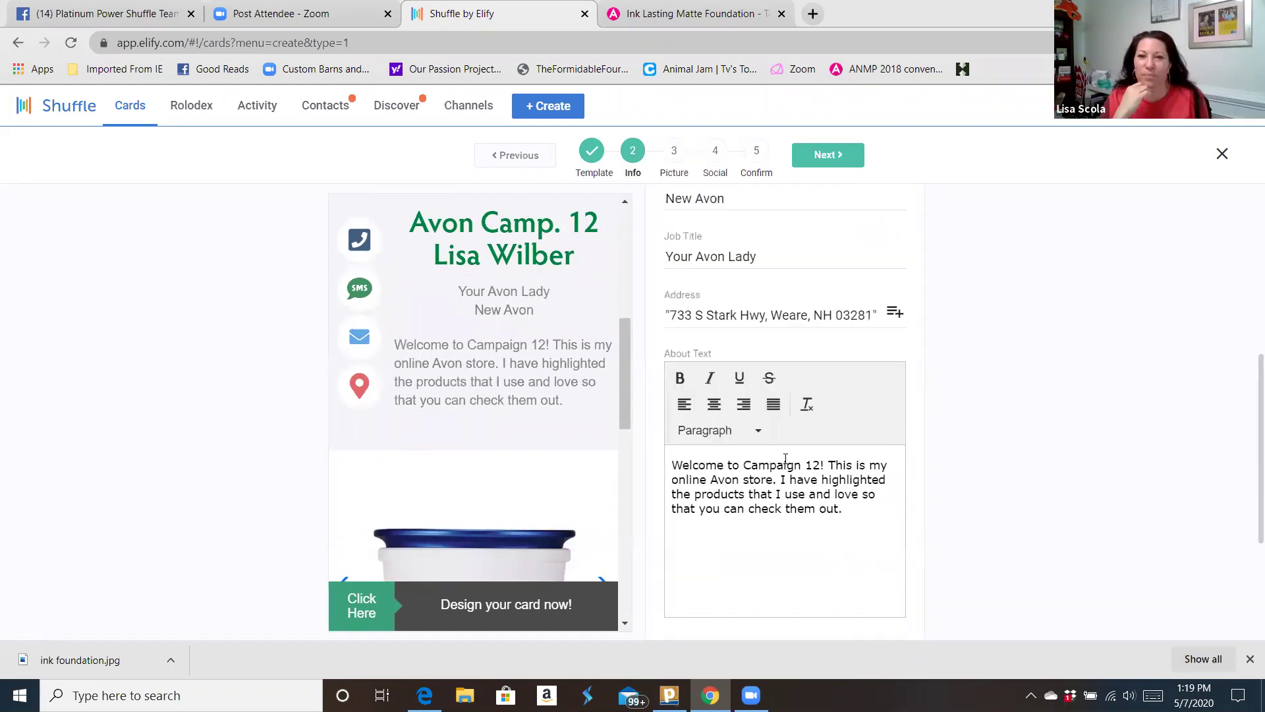
pyautogui.click(717, 406)
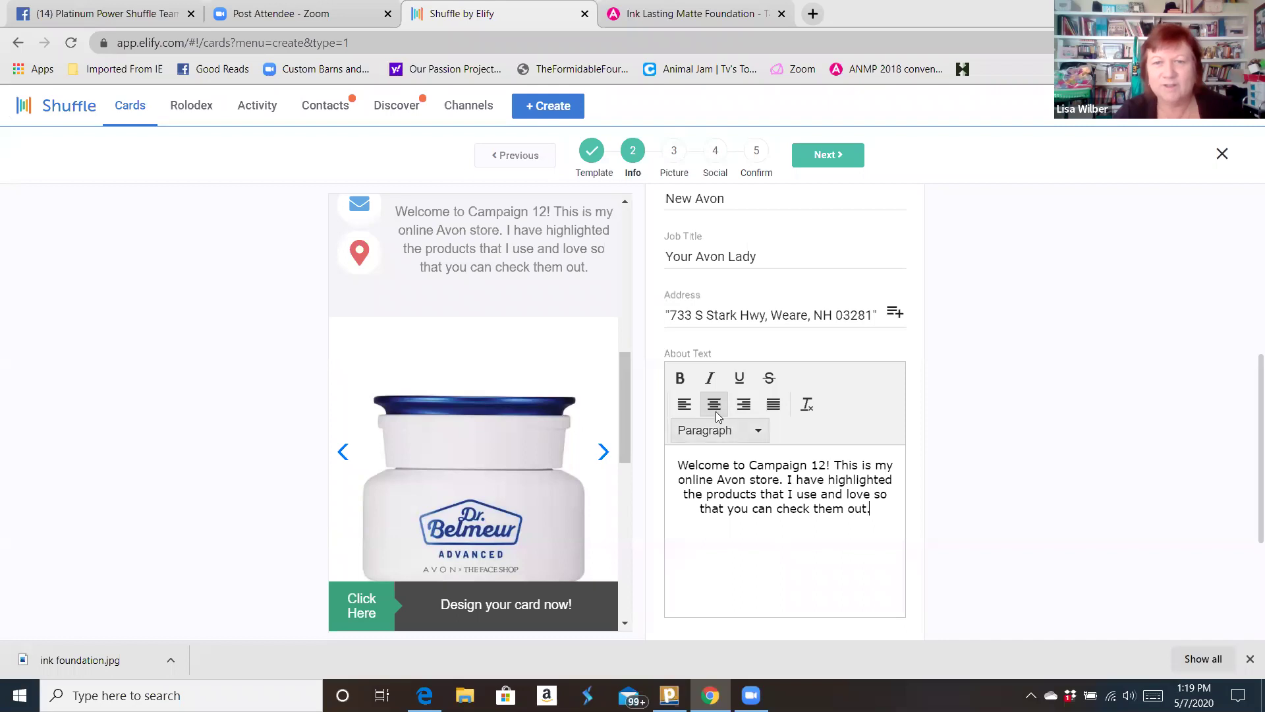
# - Advance through the Picture and Social stages to Confirm and check the card preview up to the photo
pyautogui.click(824, 156)
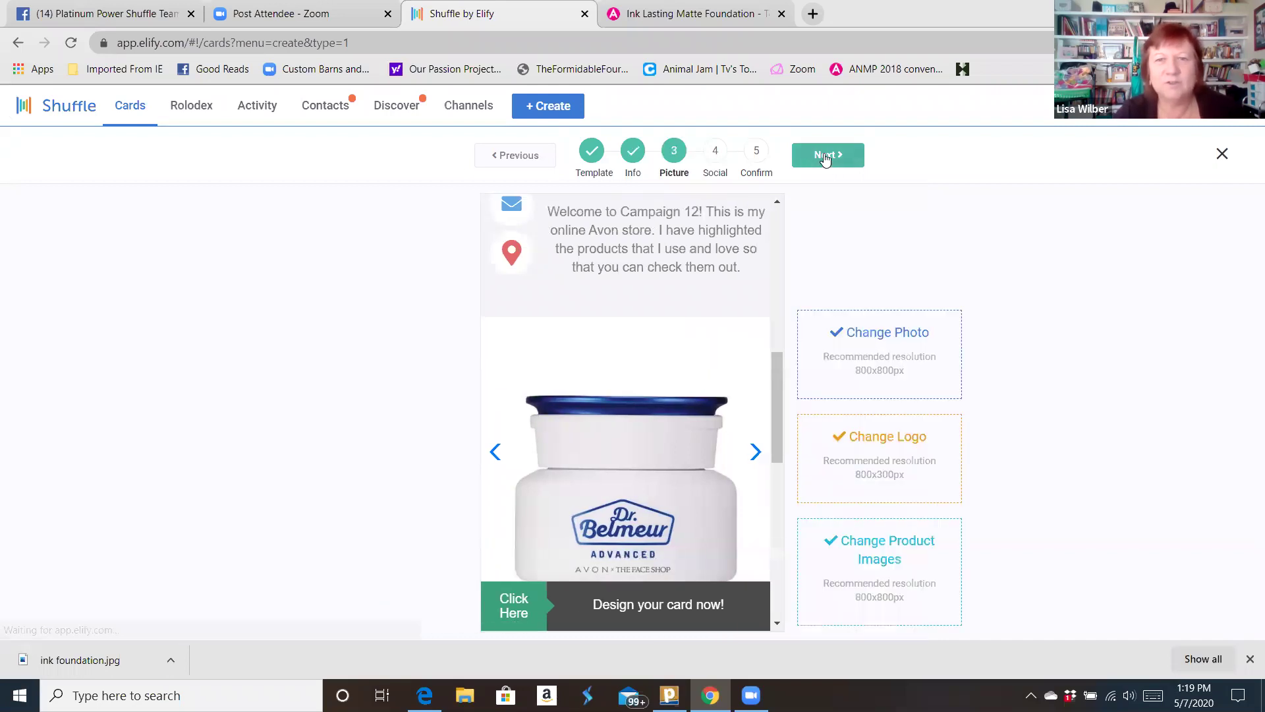
pyautogui.click(825, 156)
pyautogui.click(824, 157)
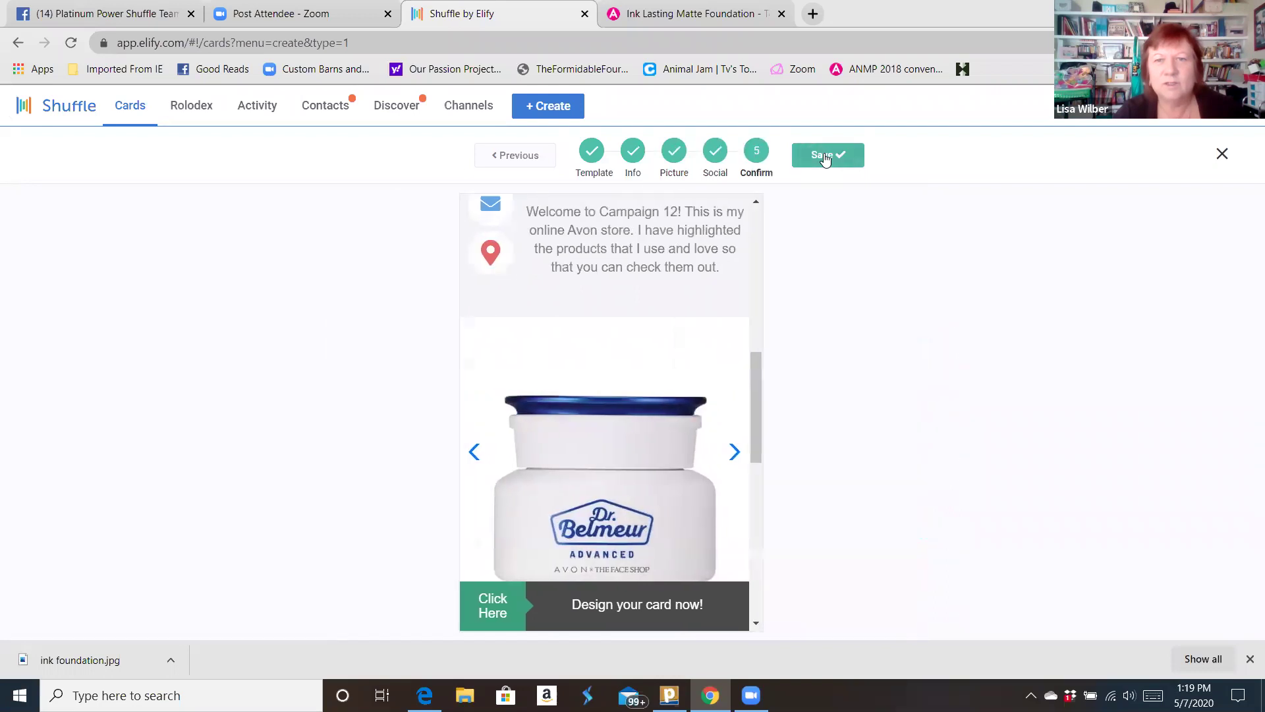
pyautogui.scroll(-4, 647, 402)
pyautogui.scroll(9, 647, 403)
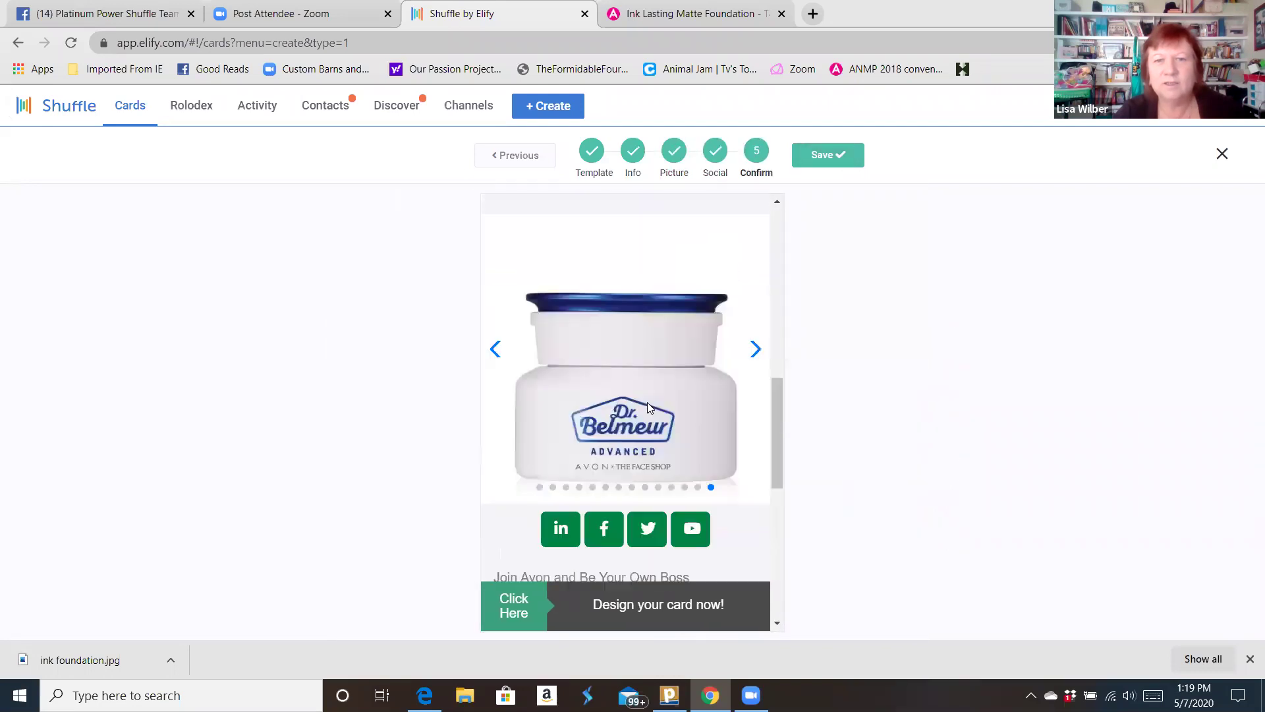
pyautogui.scroll(4, 648, 407)
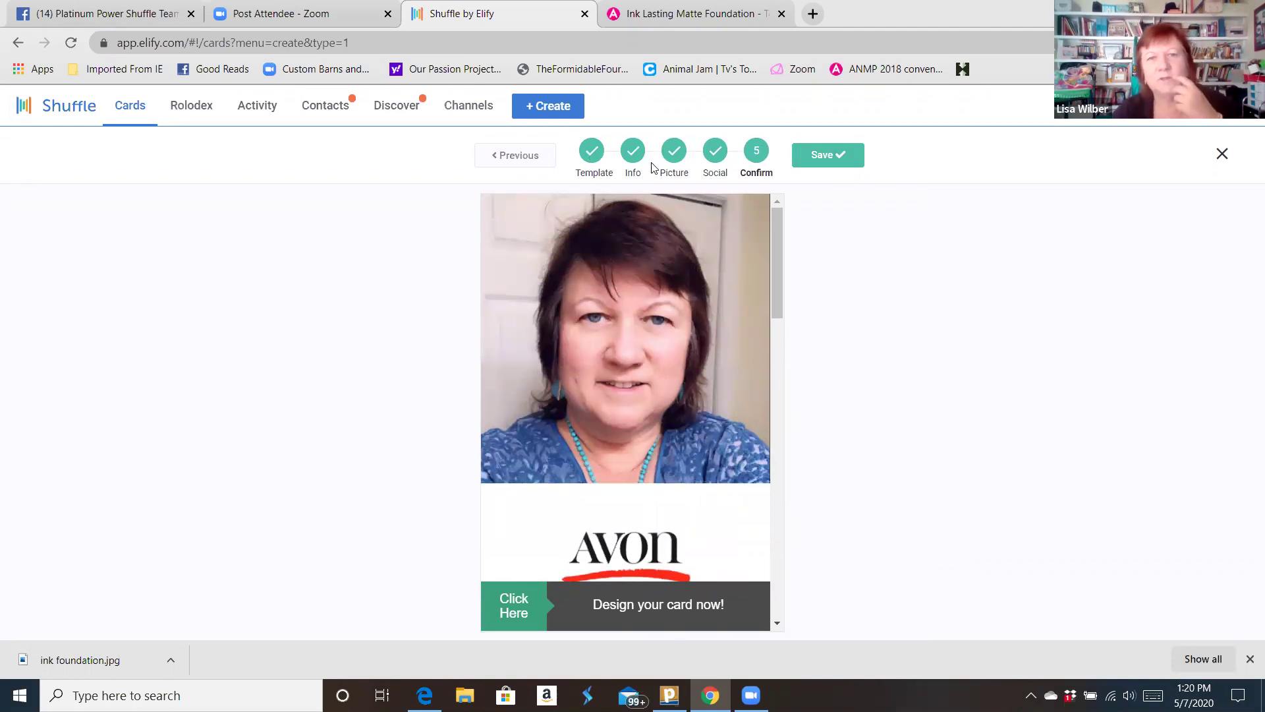
# - Return to the Picture stage and replace the card photo with the "game over bugs!" picture from the photo library
pyautogui.click(674, 152)
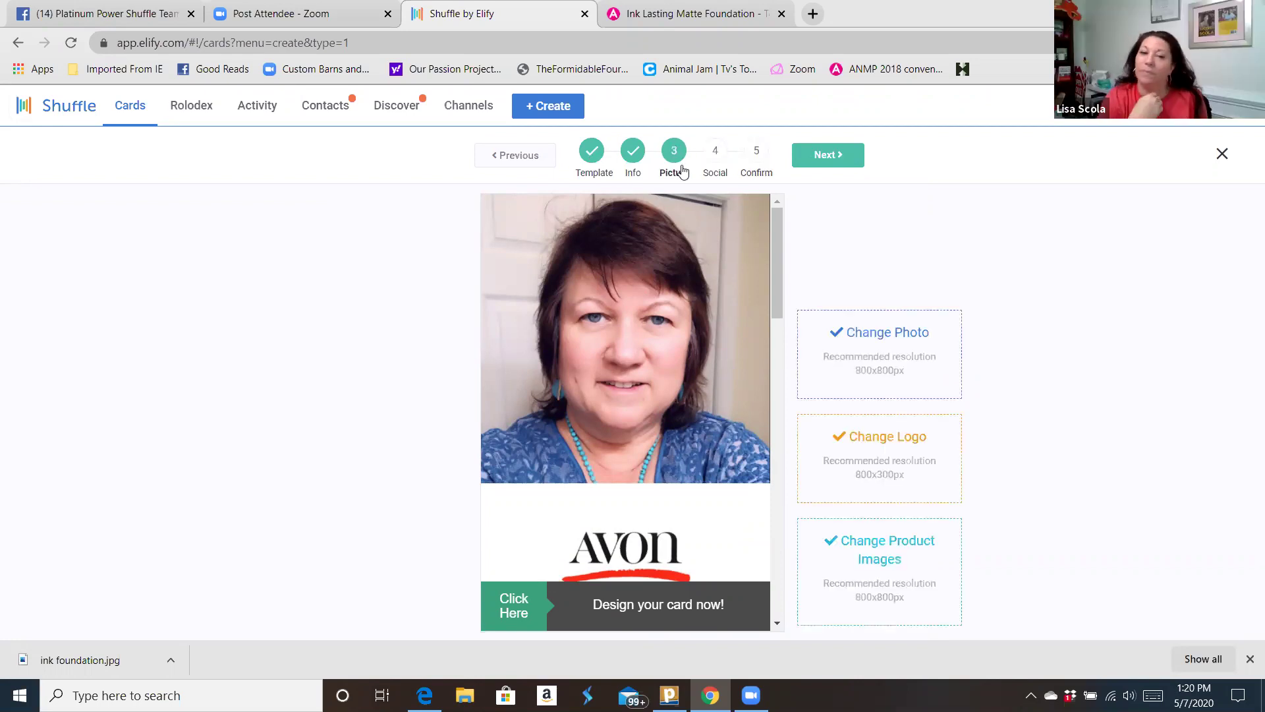
pyautogui.click(884, 332)
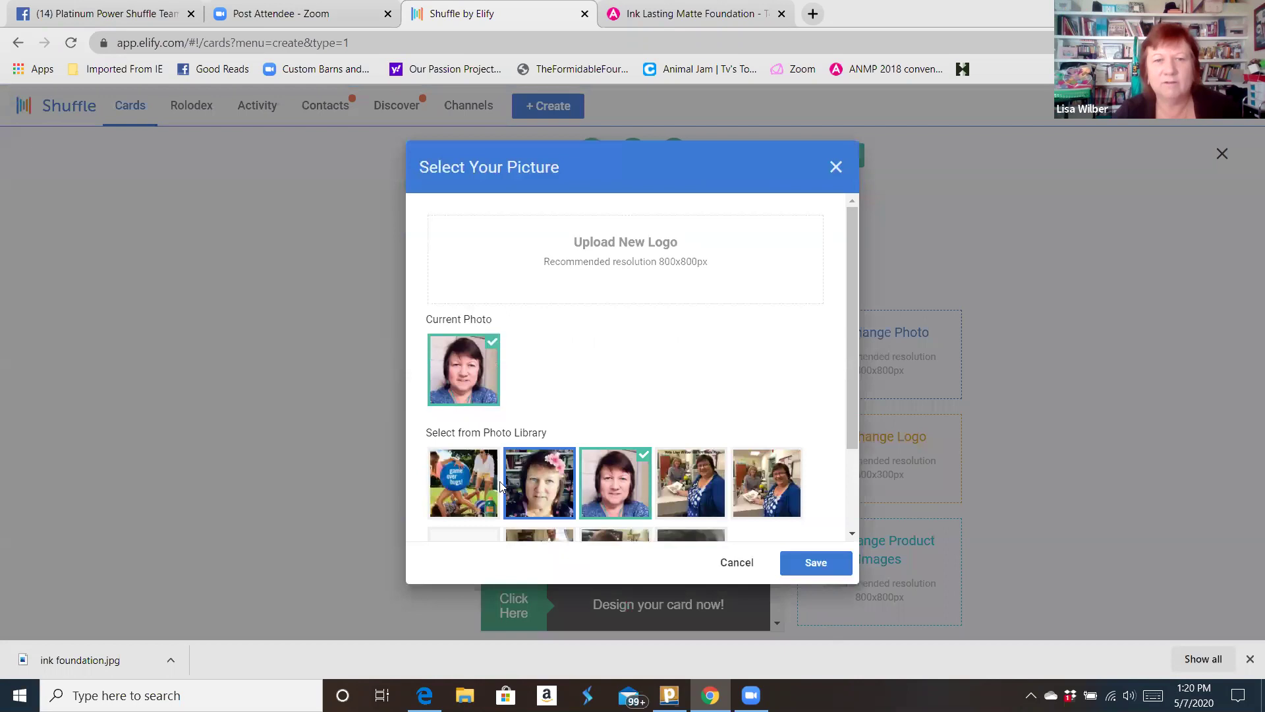
pyautogui.click(476, 483)
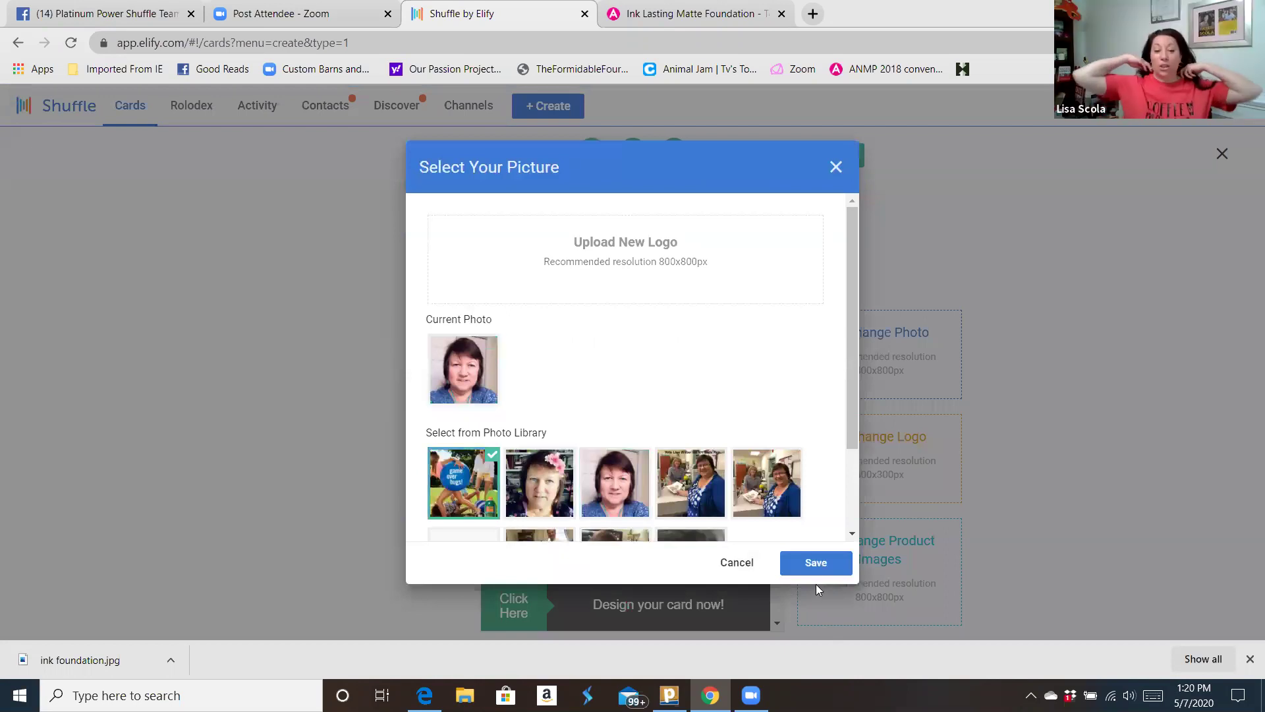
pyautogui.click(816, 564)
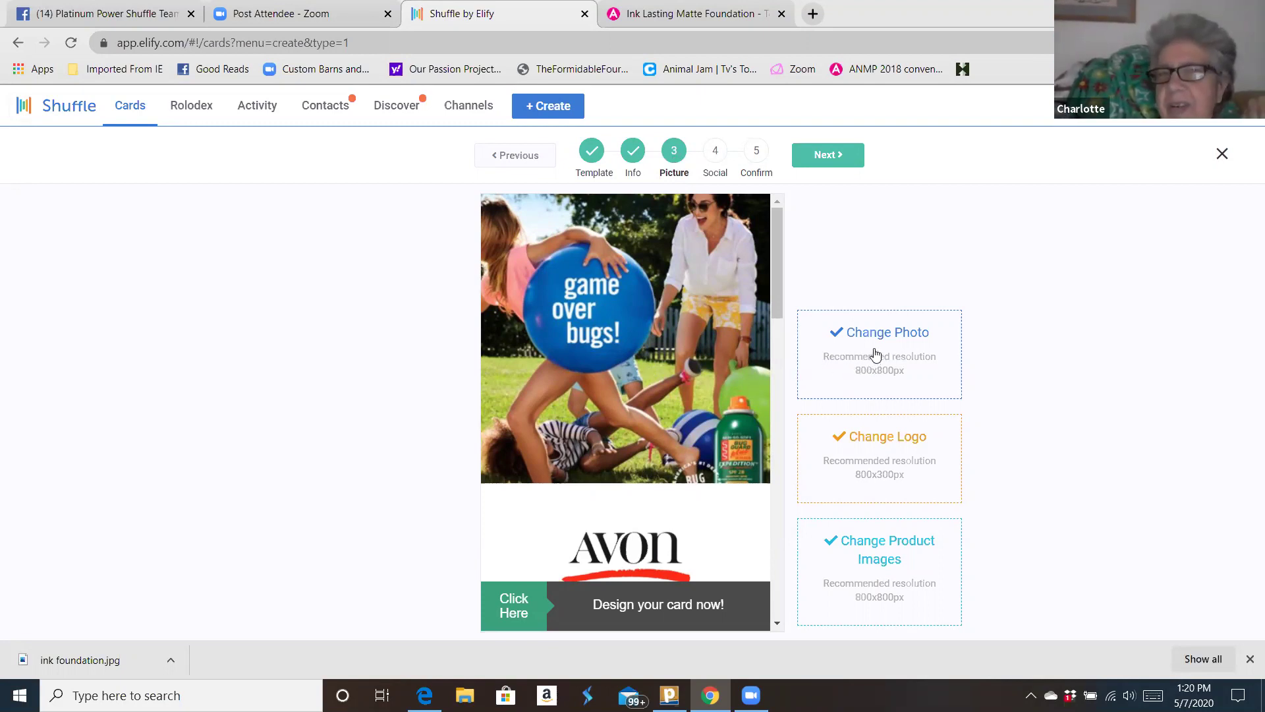
# - Close the Ink Lasting Foundation page and sign in to the Avon representative site in a new tab with the prefilled credentials
pyautogui.click(679, 14)
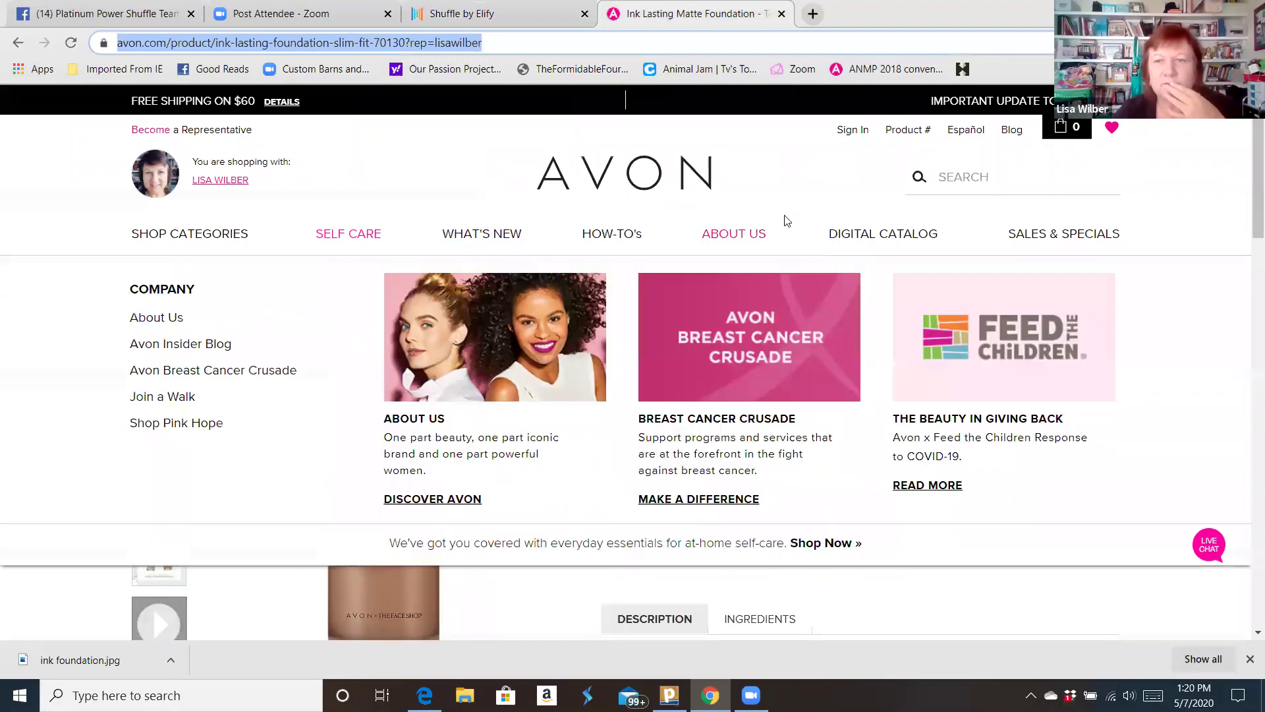
pyautogui.moveTo(865, 253)
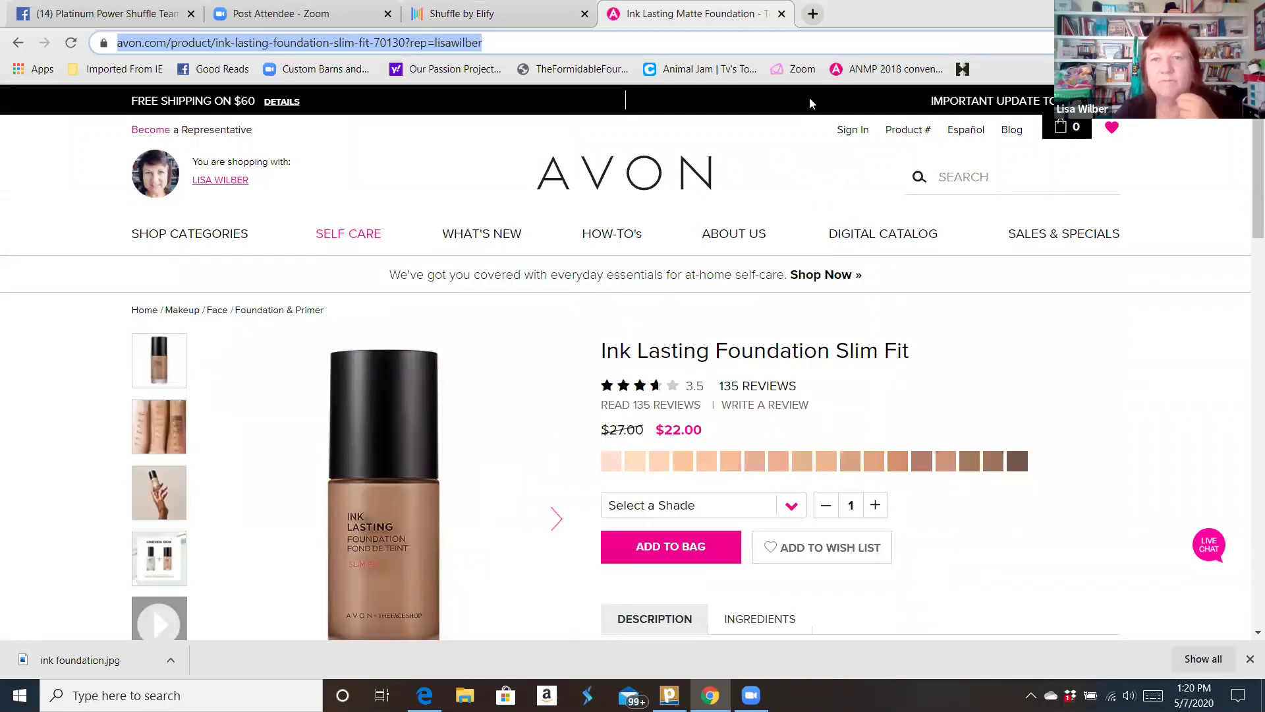
pyautogui.click(783, 14)
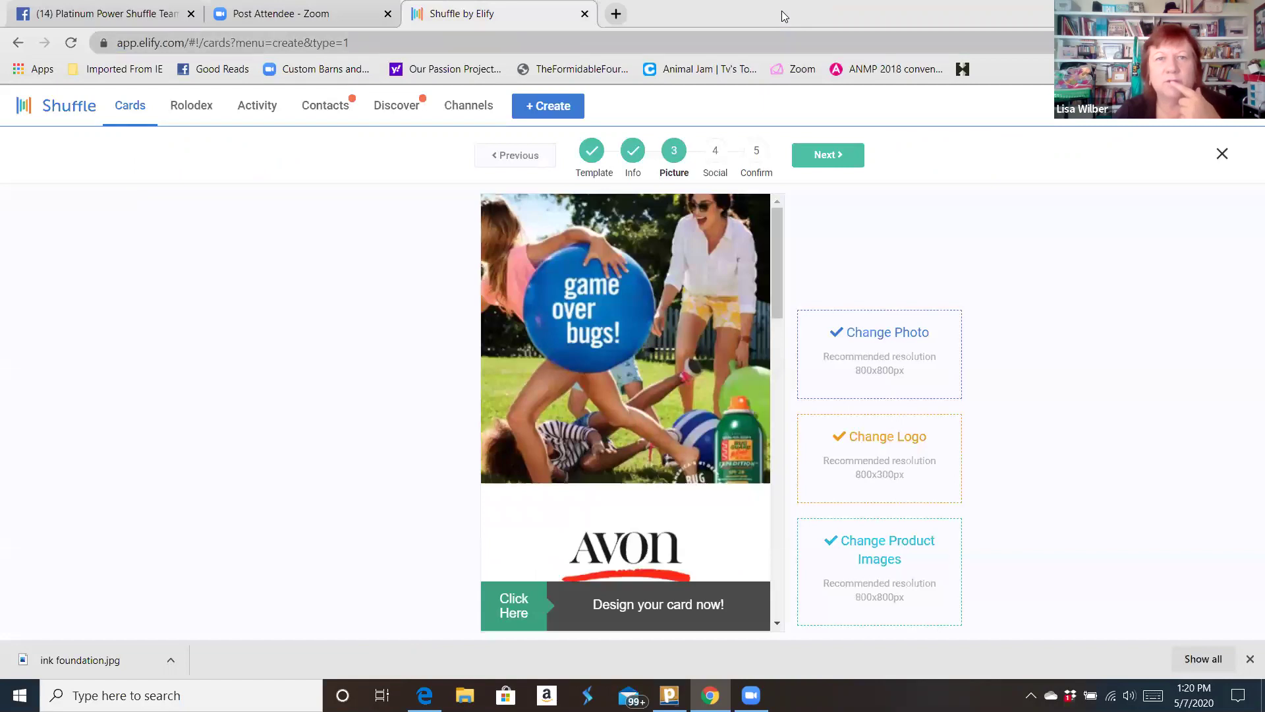
pyautogui.click(616, 14)
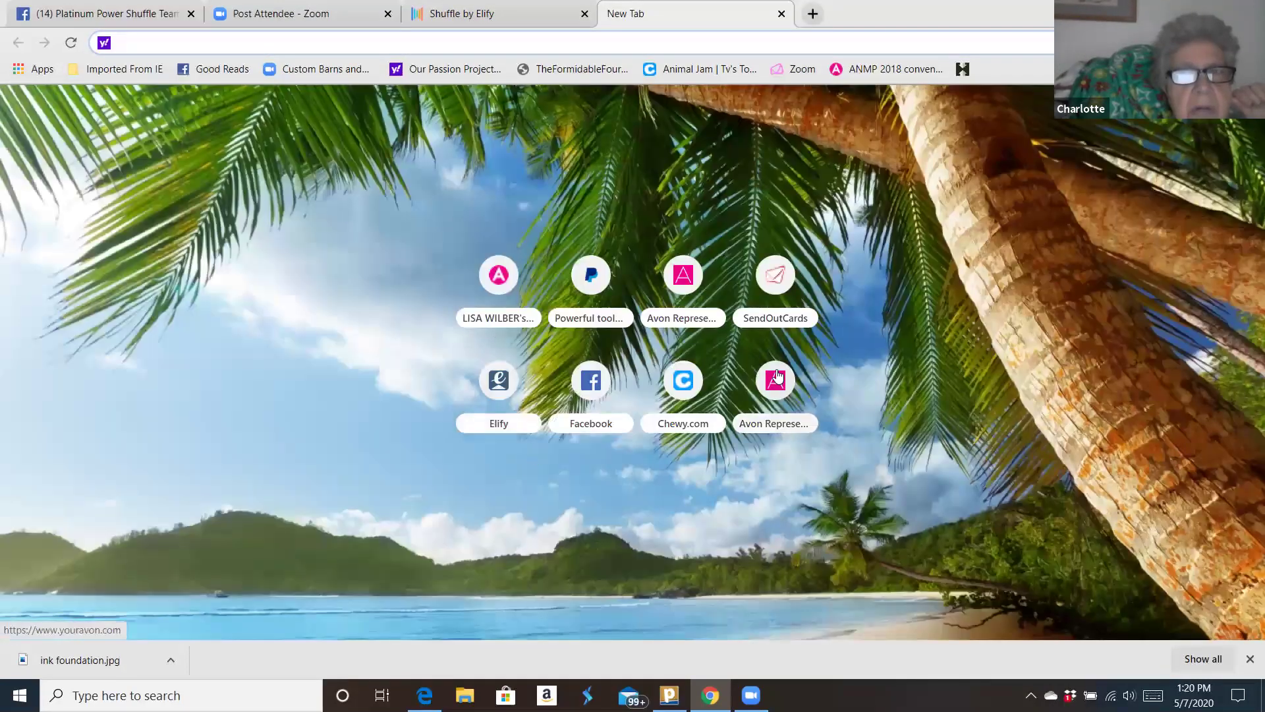
pyautogui.click(779, 376)
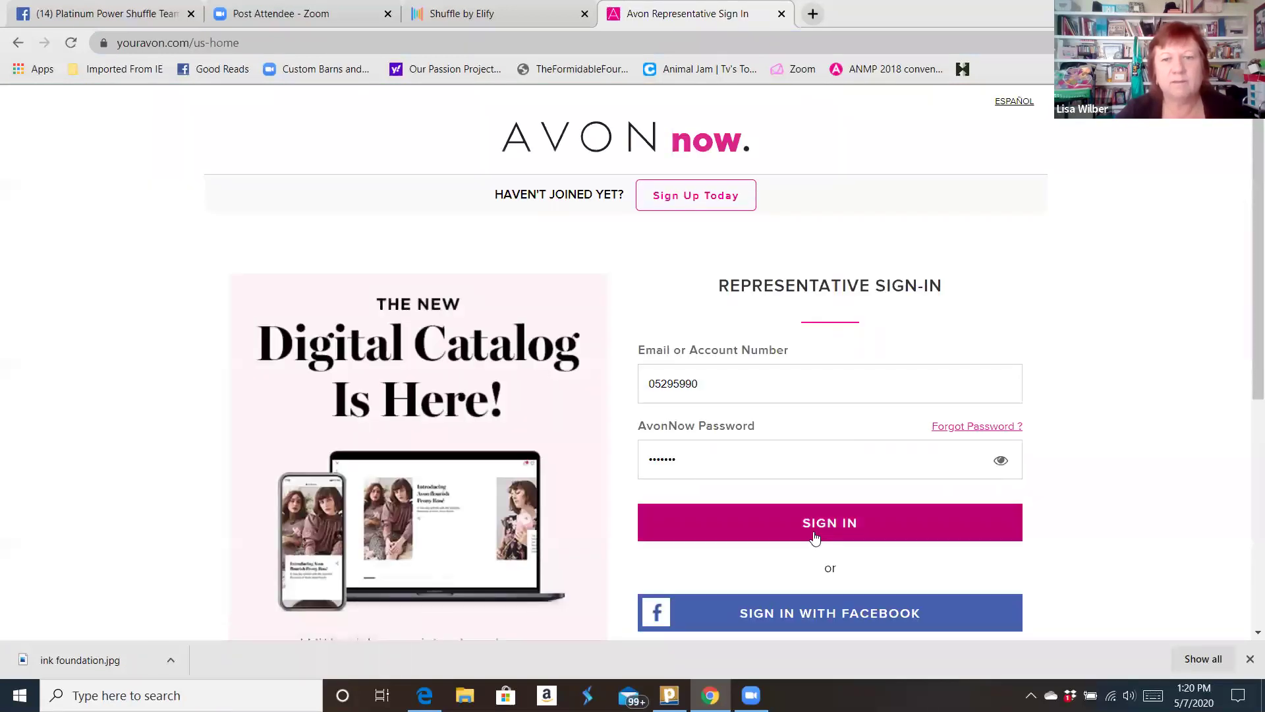
pyautogui.click(808, 522)
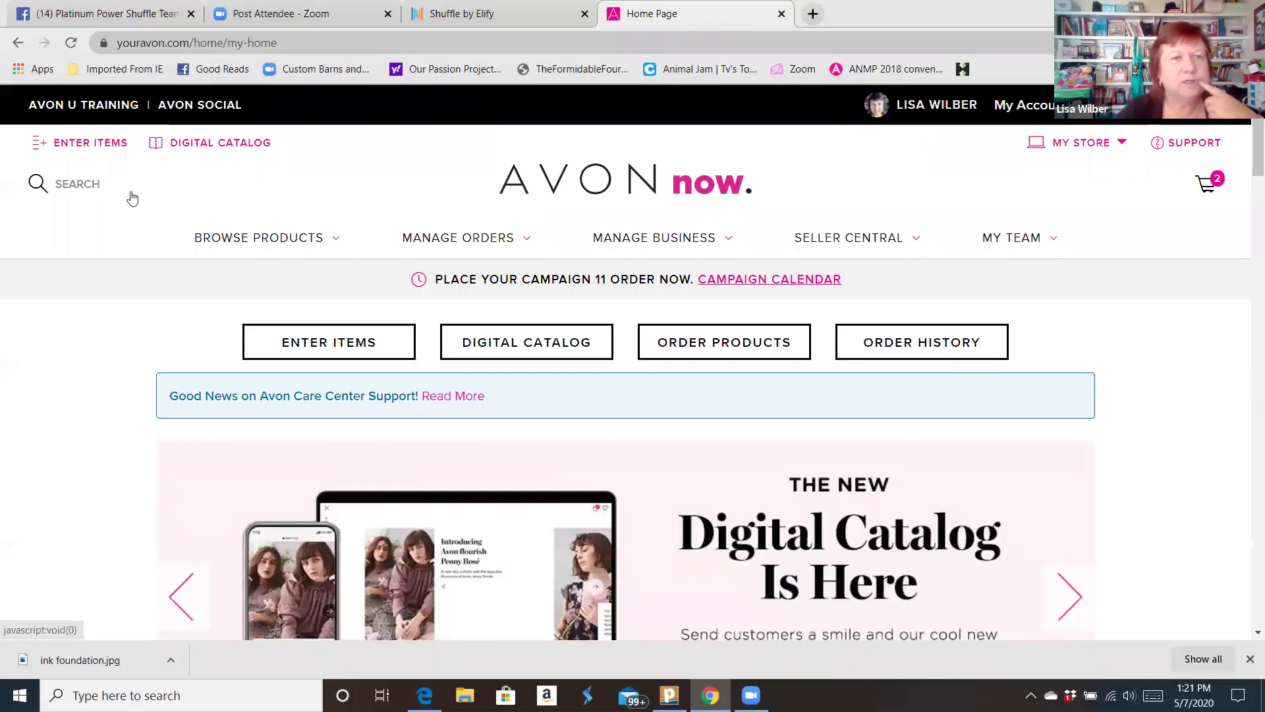
# - Browse the Avon brochures and open the C12 What's New brochure to view its cover
pyautogui.moveTo(244, 239)
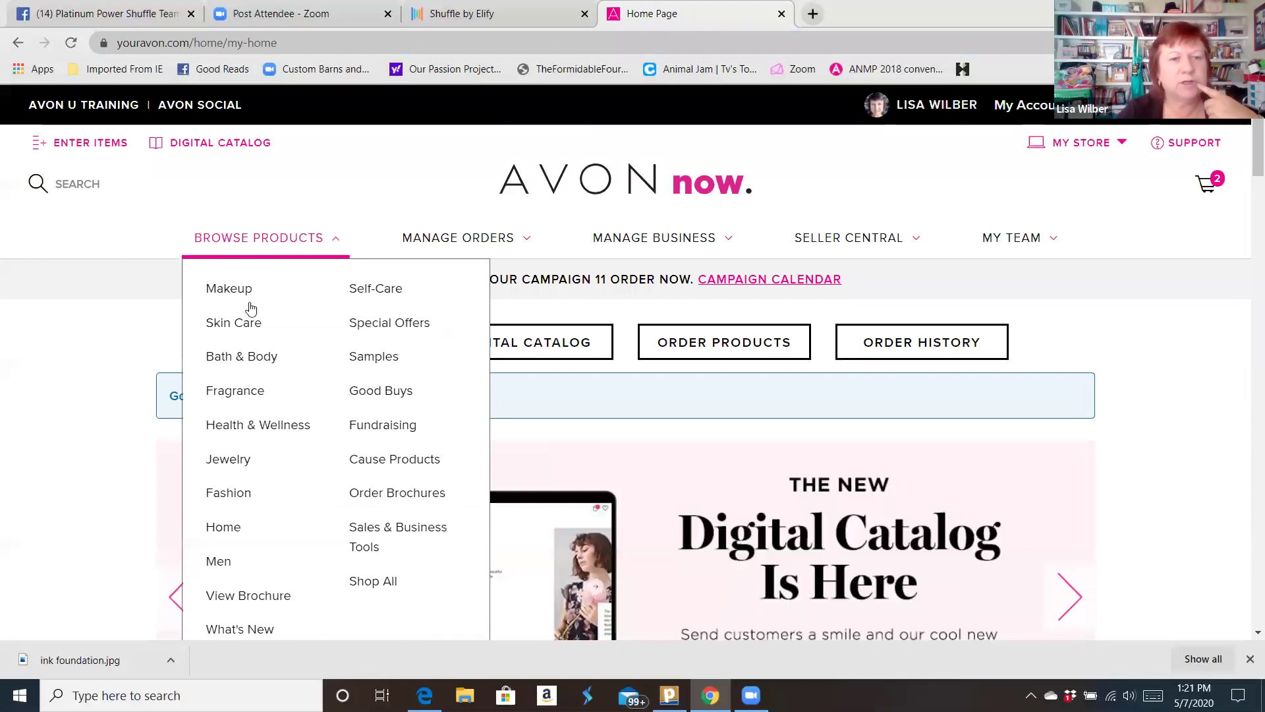
pyautogui.click(223, 600)
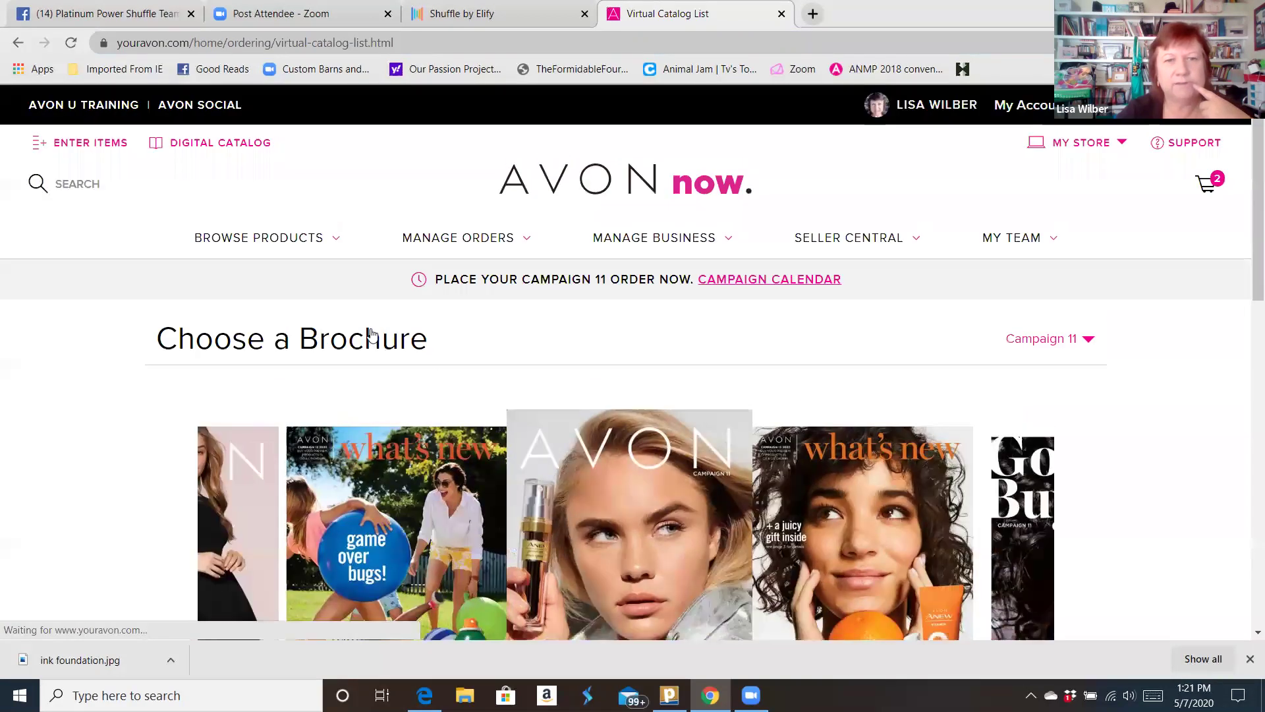
pyautogui.scroll(-4, 428, 278)
pyautogui.click(428, 278)
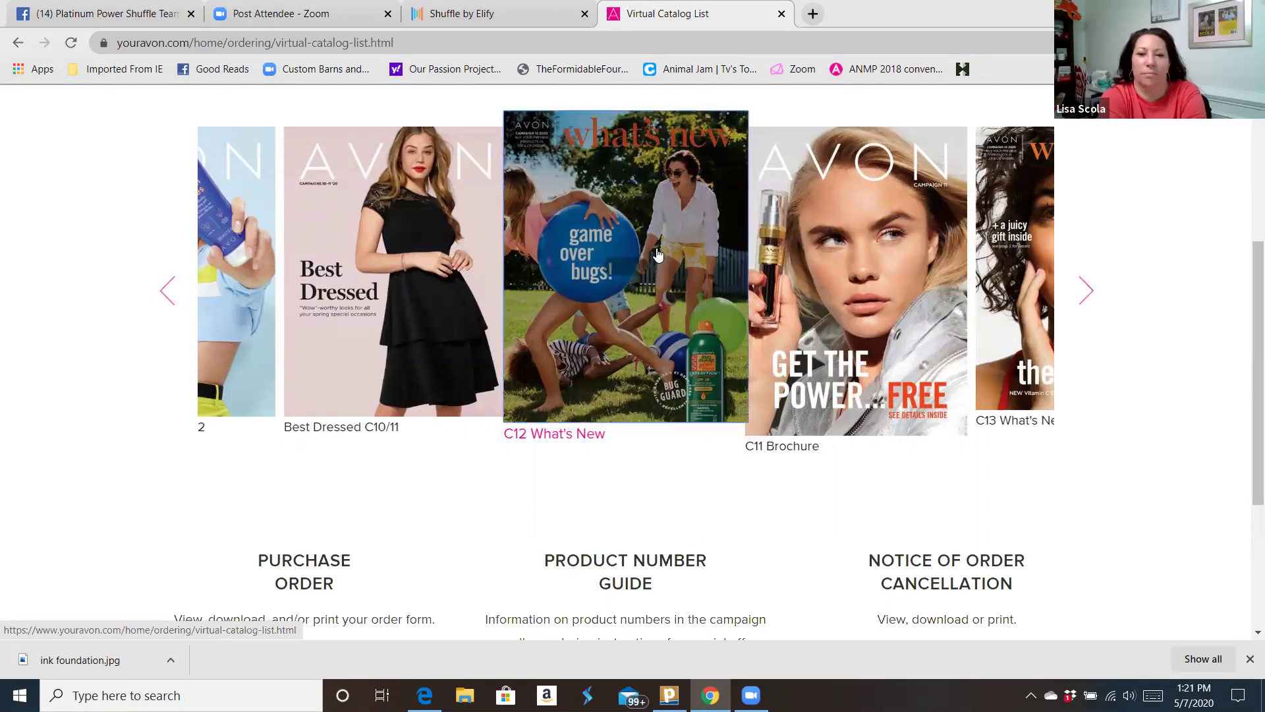
pyautogui.click(657, 253)
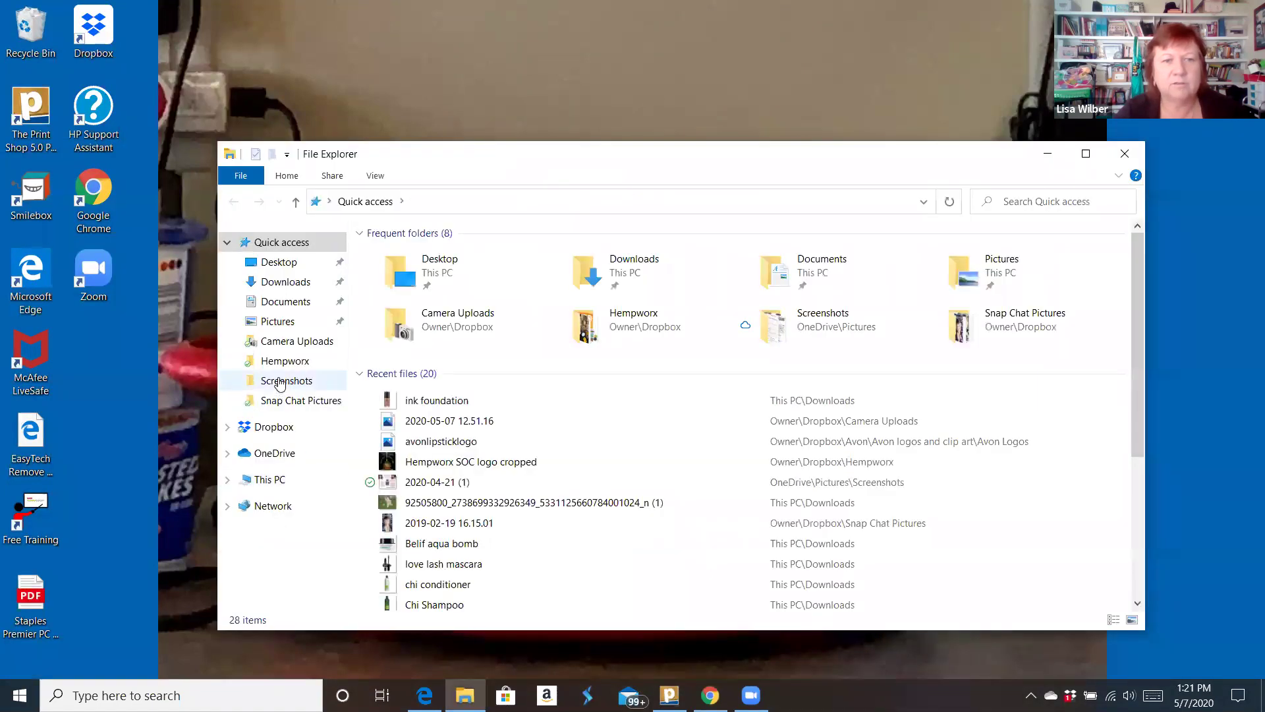
# - In File Explorer, find the 2020-05-06 picture in the Screenshots folder, view it in Photos and close it
pyautogui.click(280, 382)
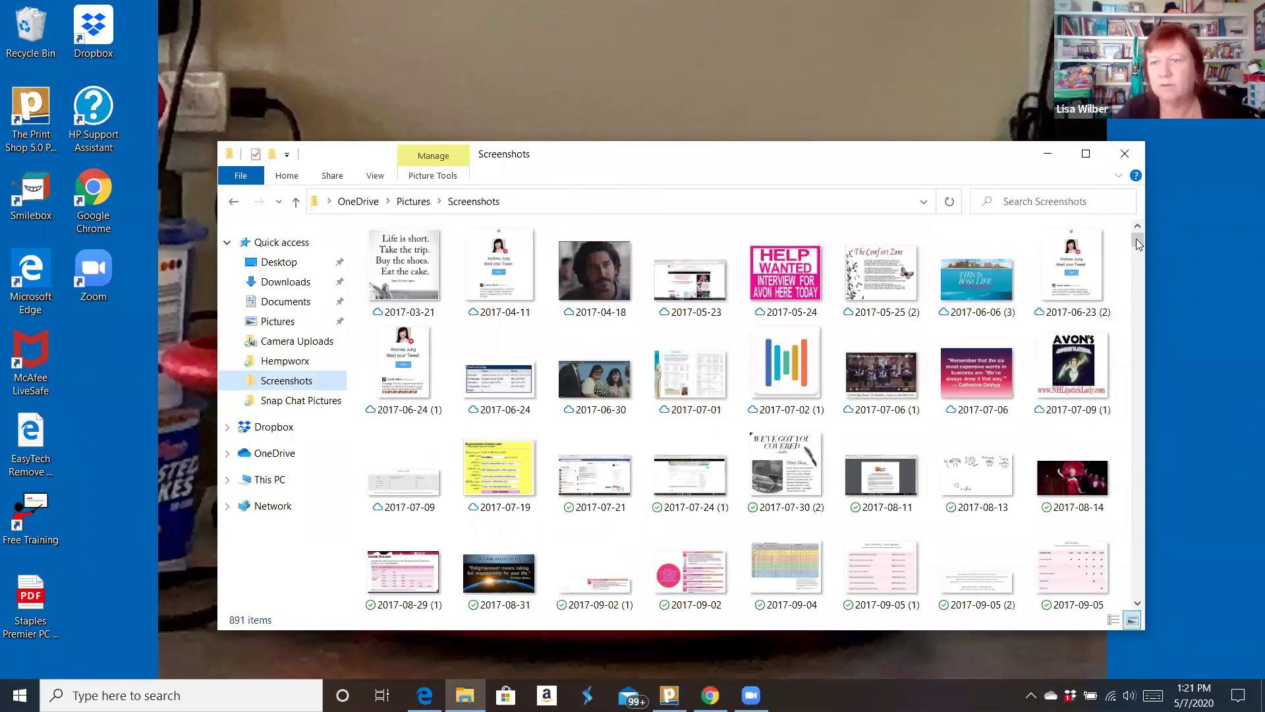
pyautogui.scroll(-20, 1136, 406)
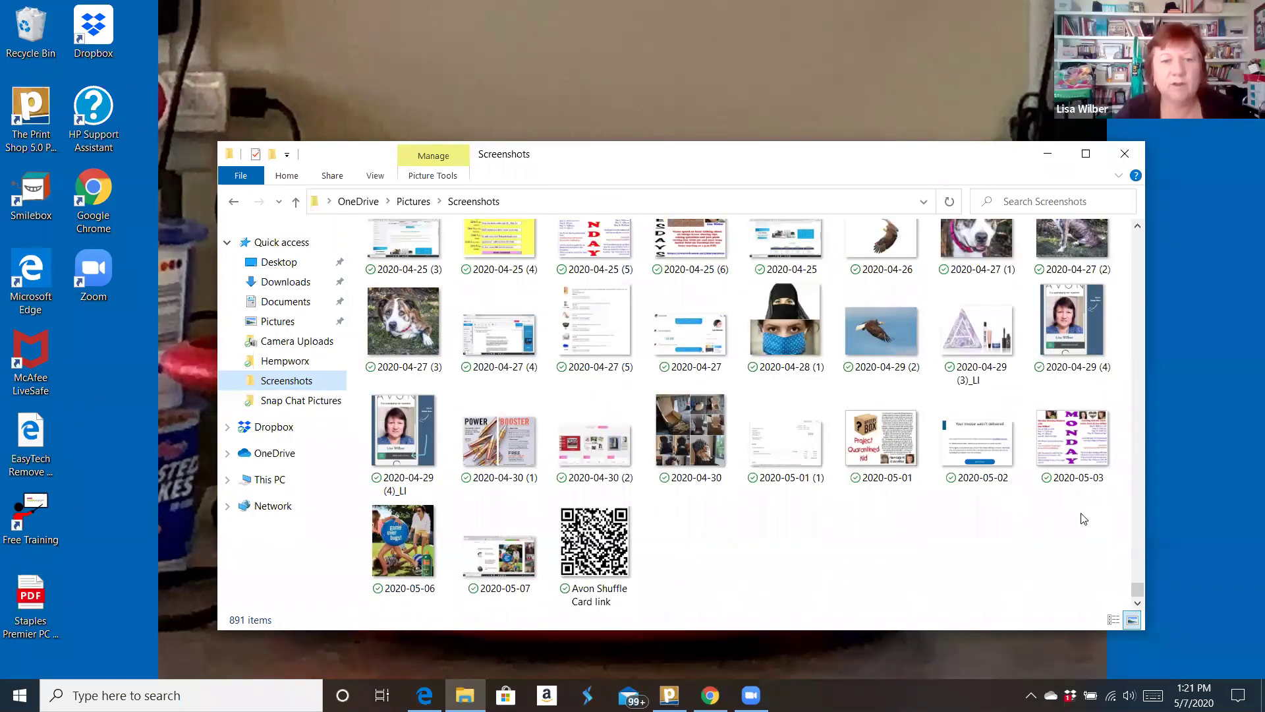
pyautogui.click(404, 561)
pyautogui.doubleClick(404, 561)
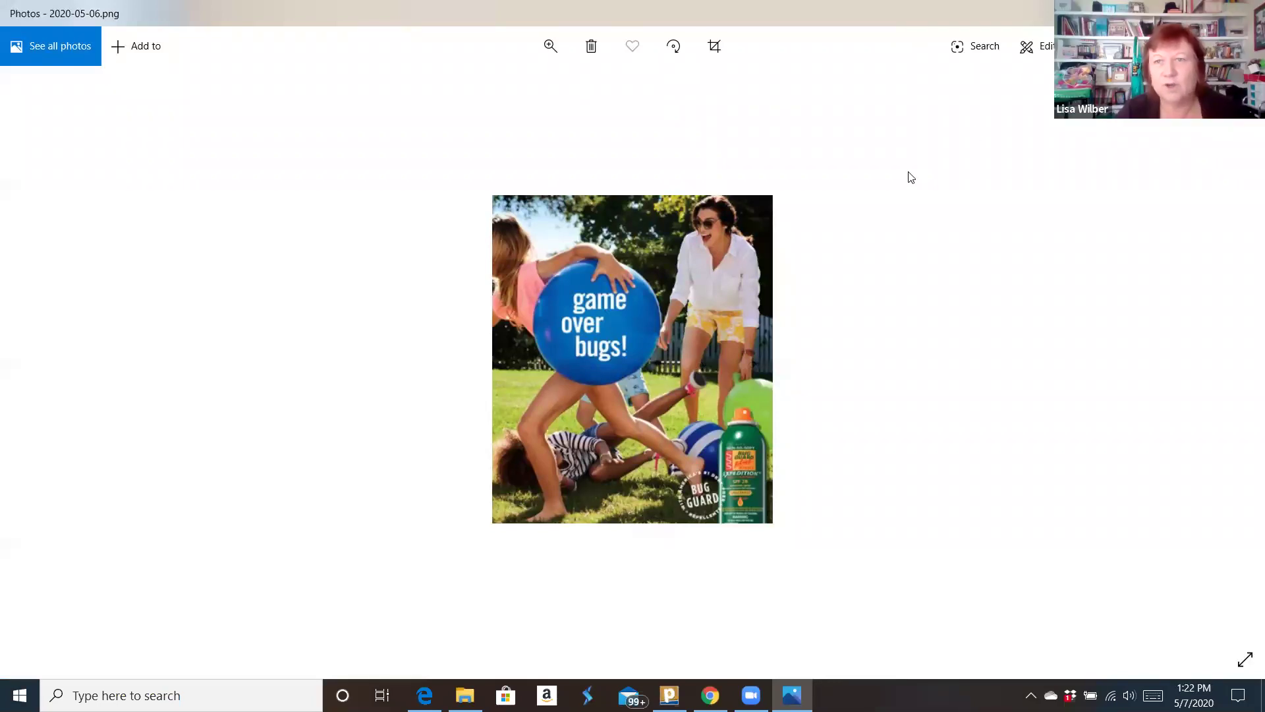
pyautogui.hotkey('alt', 'F4')
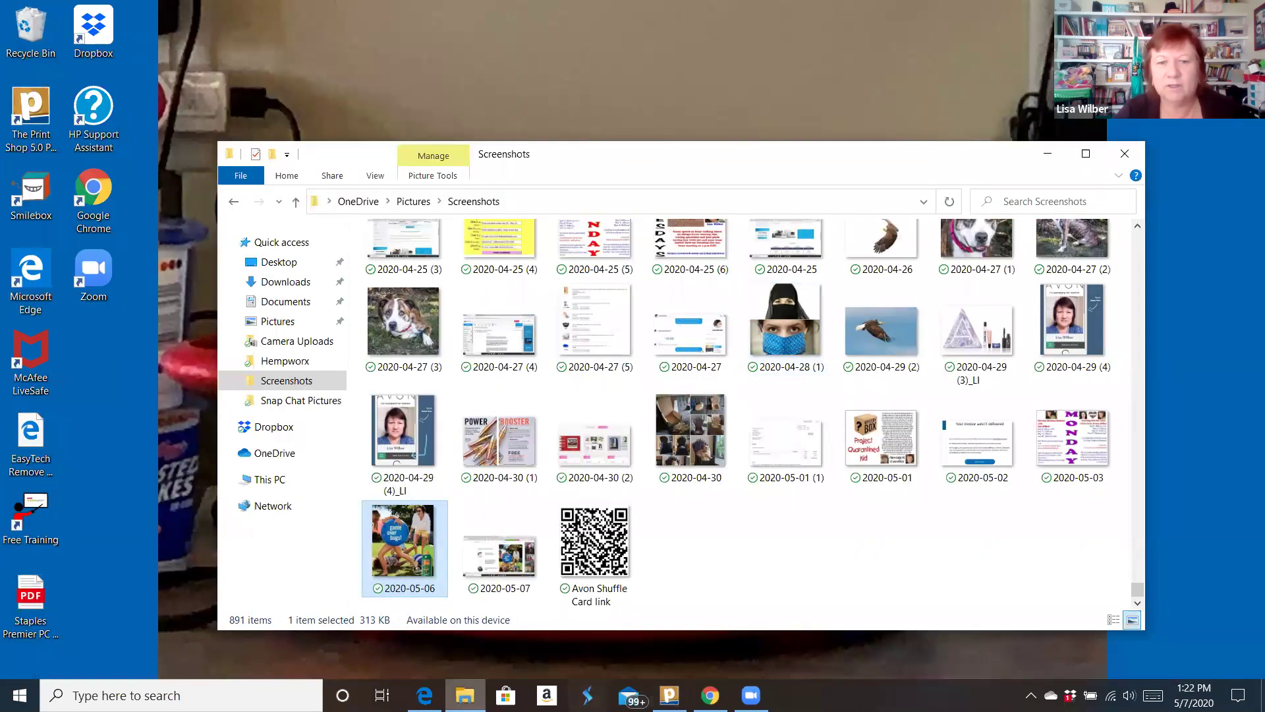
# - Switch back to Shuffle in Chrome, reopen the card's photo selection and save it with the "game over bugs!" picture selected
pyautogui.hotkey('alt', 'Tab')
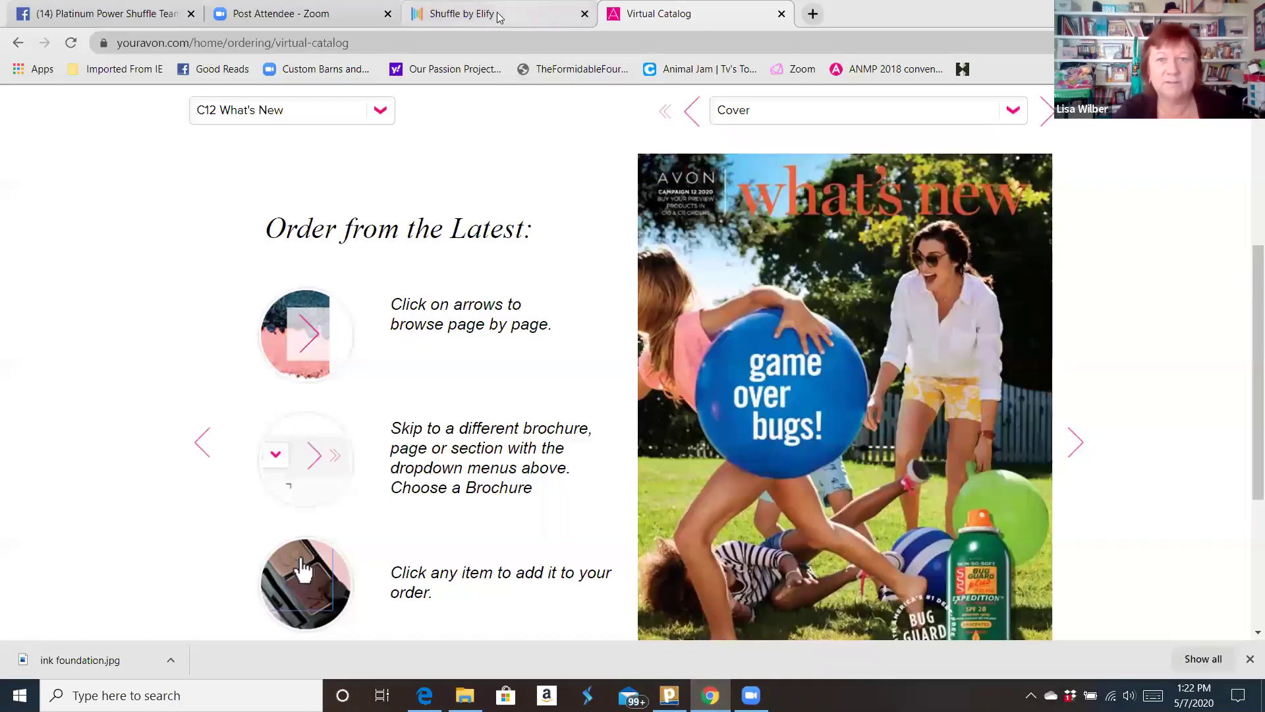
pyautogui.click(474, 13)
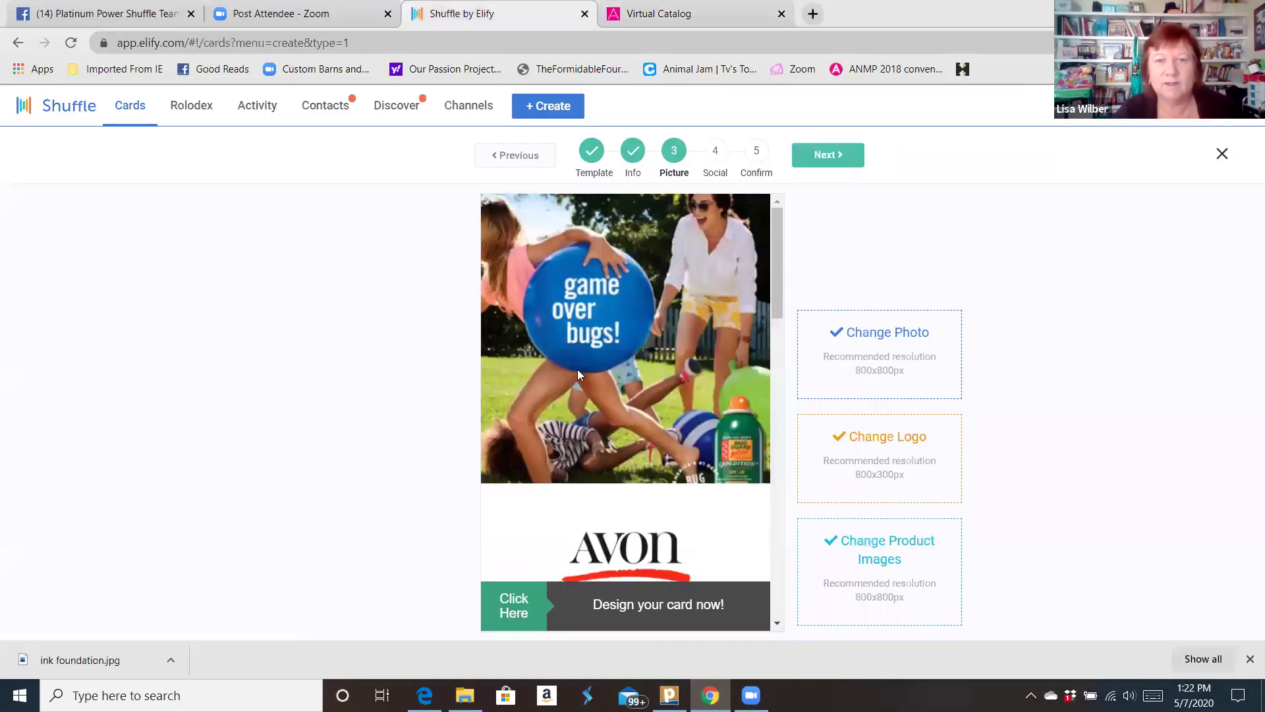
pyautogui.click(879, 340)
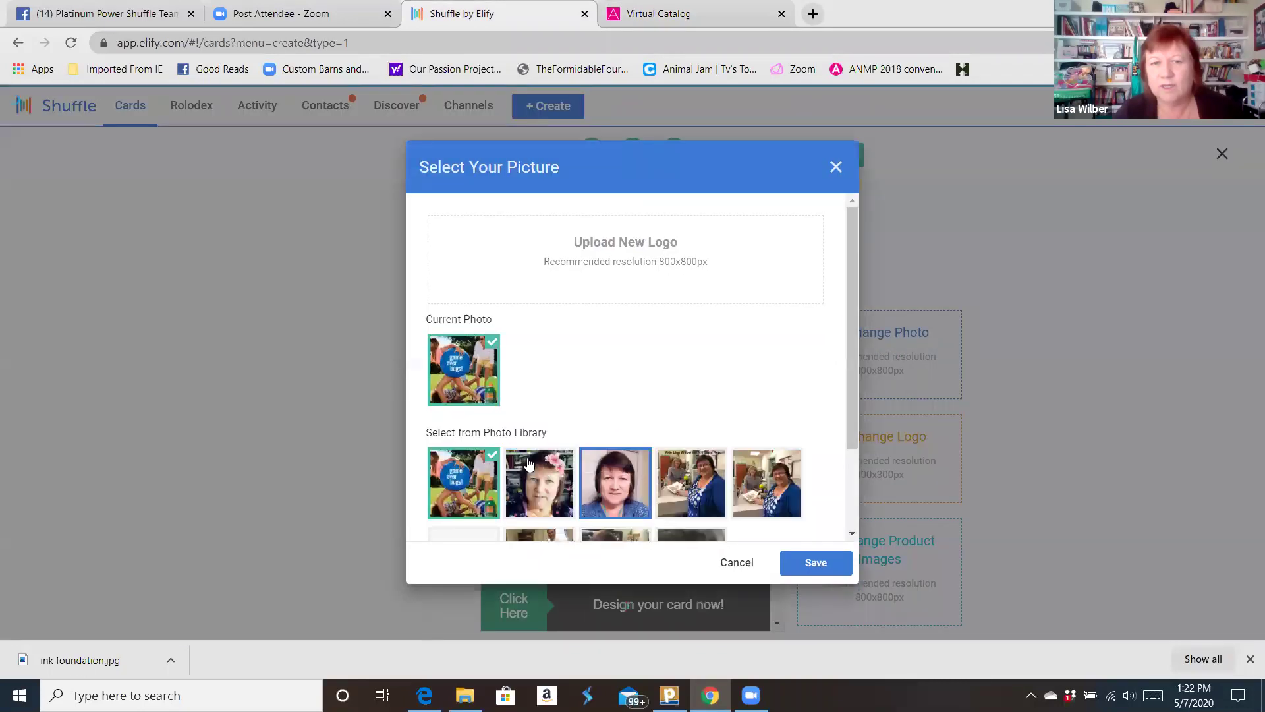
pyautogui.scroll(-1, 852, 328)
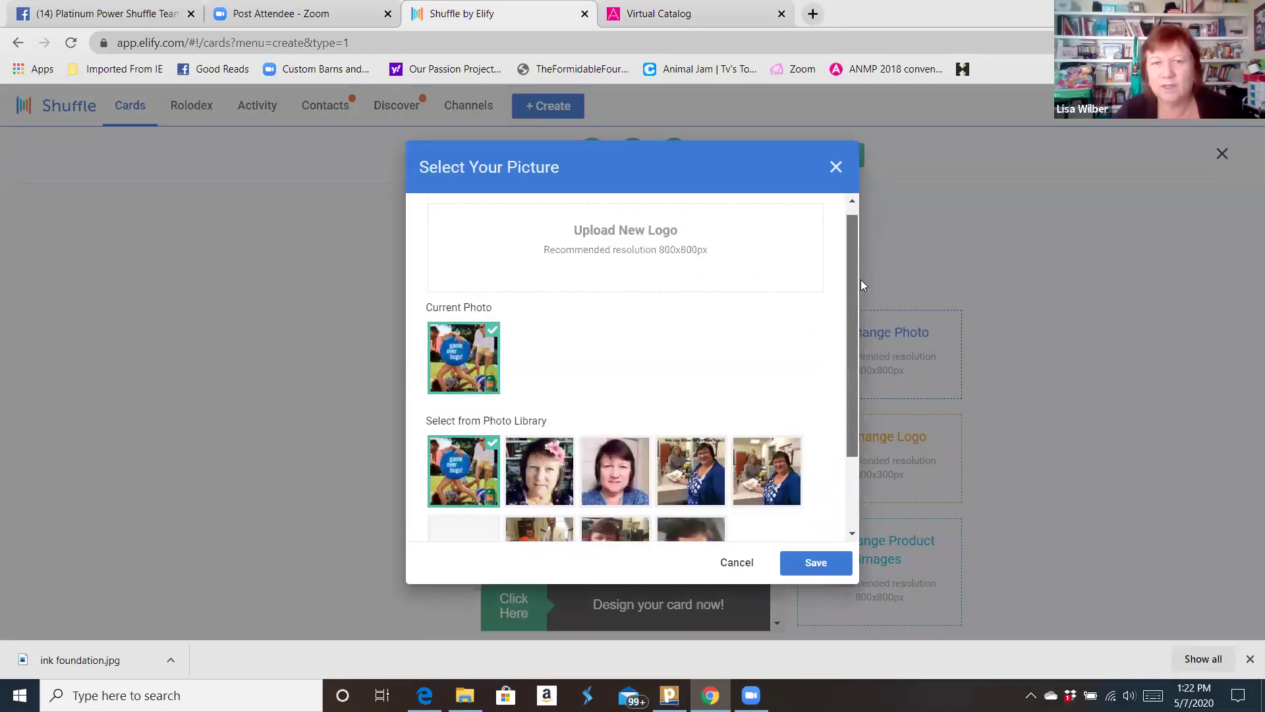
pyautogui.scroll(1, 856, 285)
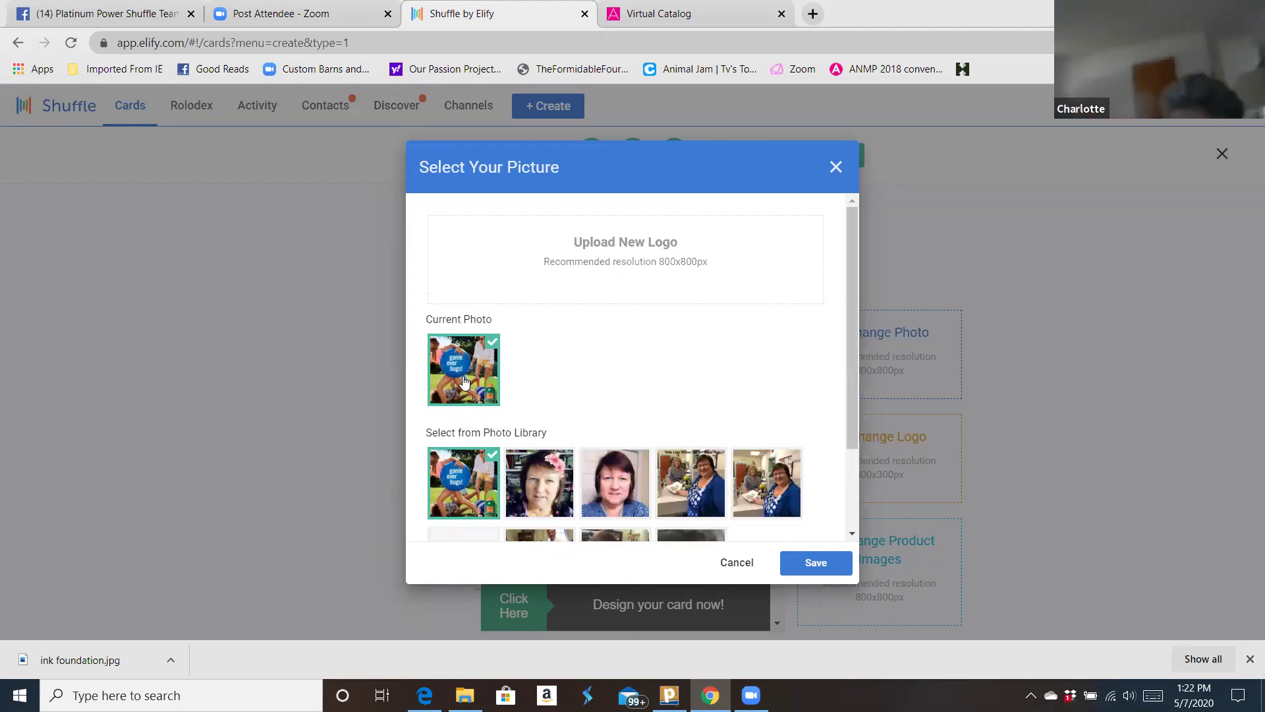
pyautogui.click(816, 563)
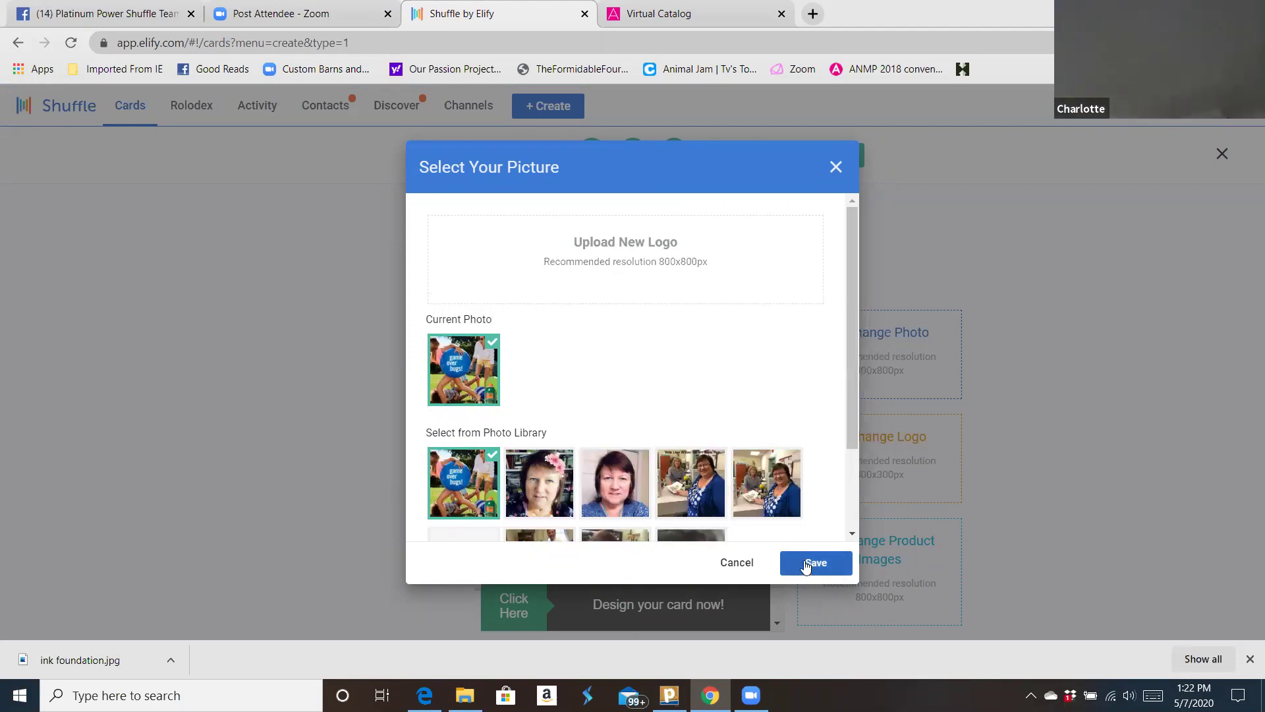
# - Continue to the confirmation stage, review the card preview, save the Avon Campaign 12 card and check it among the saved cards
pyautogui.click(820, 155)
pyautogui.click(825, 155)
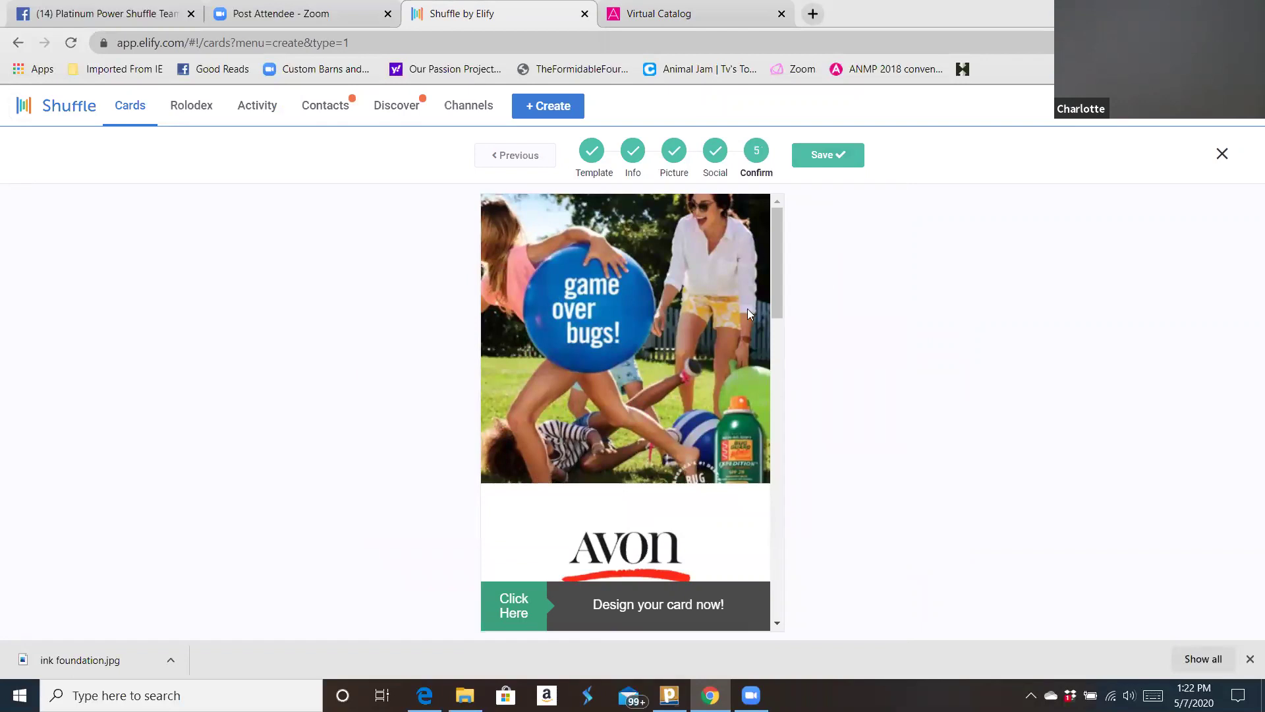
pyautogui.scroll(-7, 696, 312)
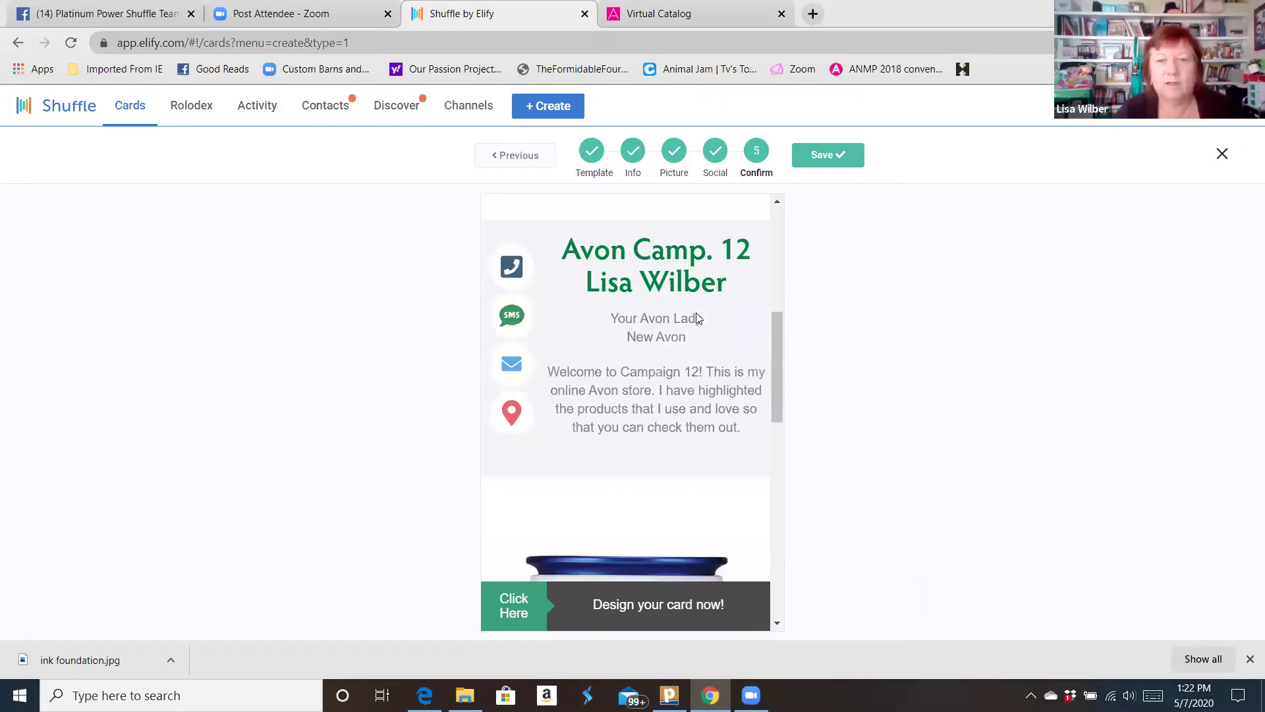
pyautogui.scroll(-10, 696, 313)
pyautogui.scroll(10, 696, 313)
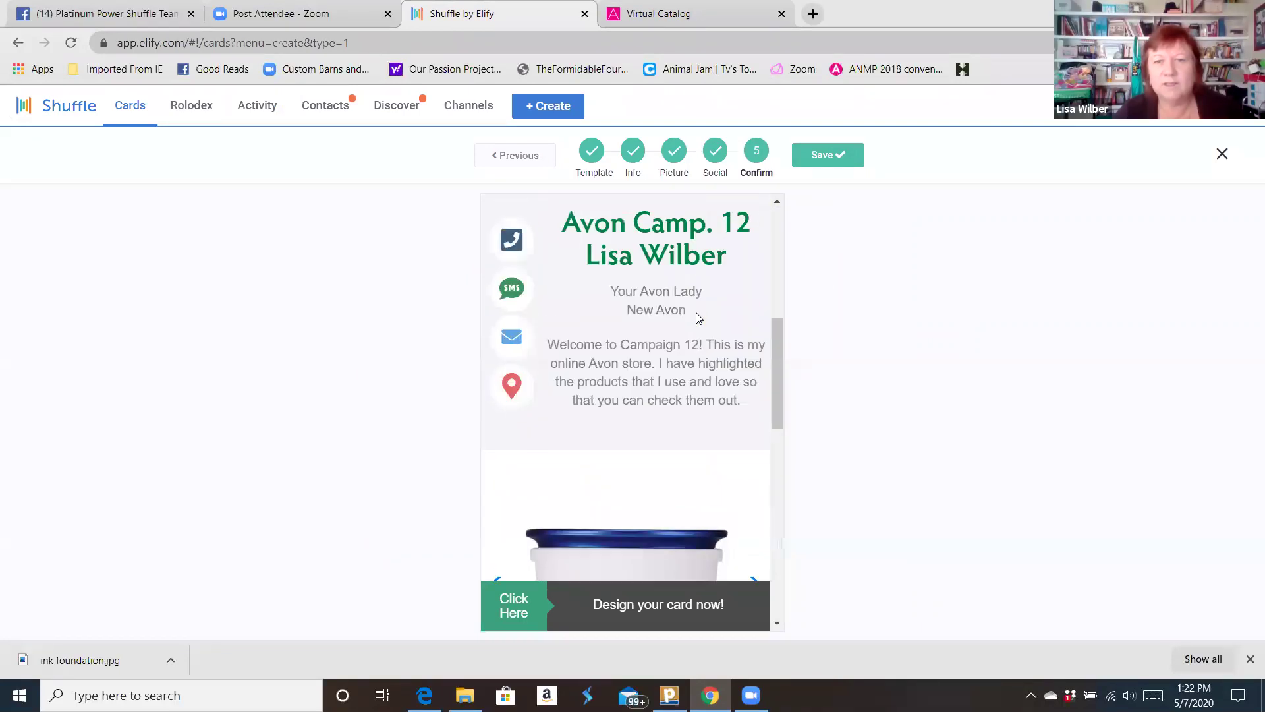
pyautogui.scroll(7, 696, 312)
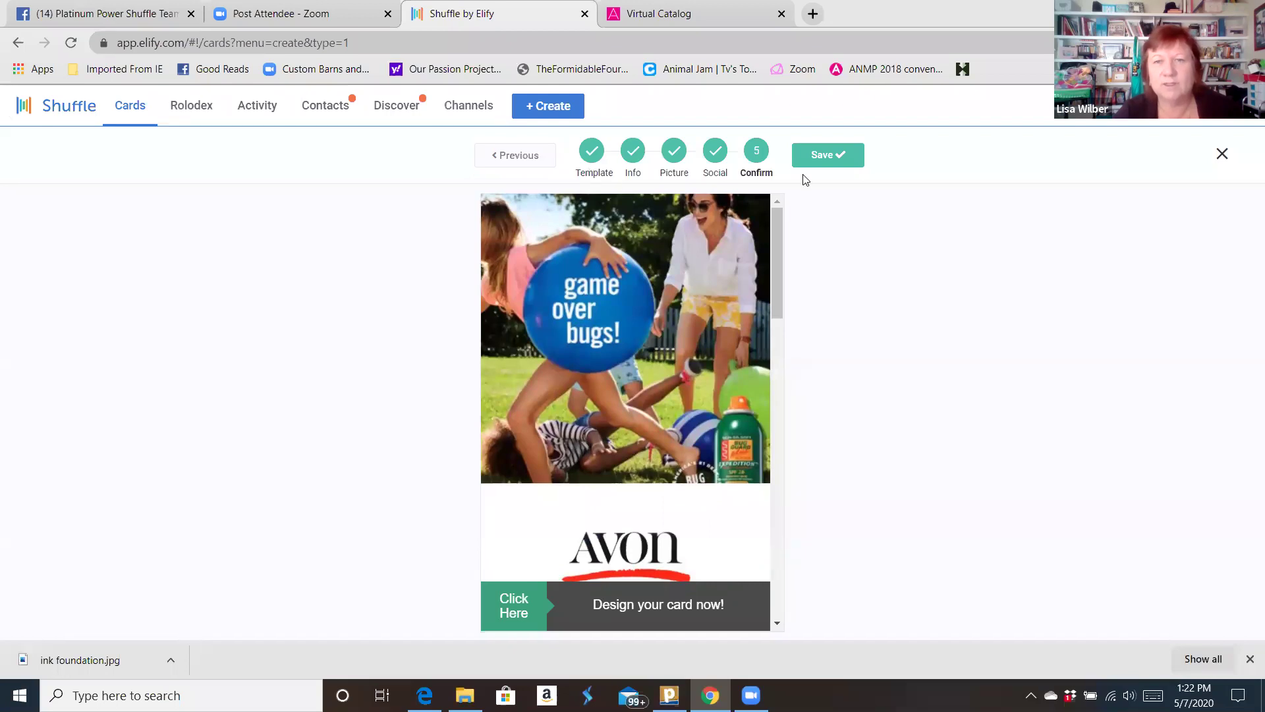
pyautogui.click(828, 156)
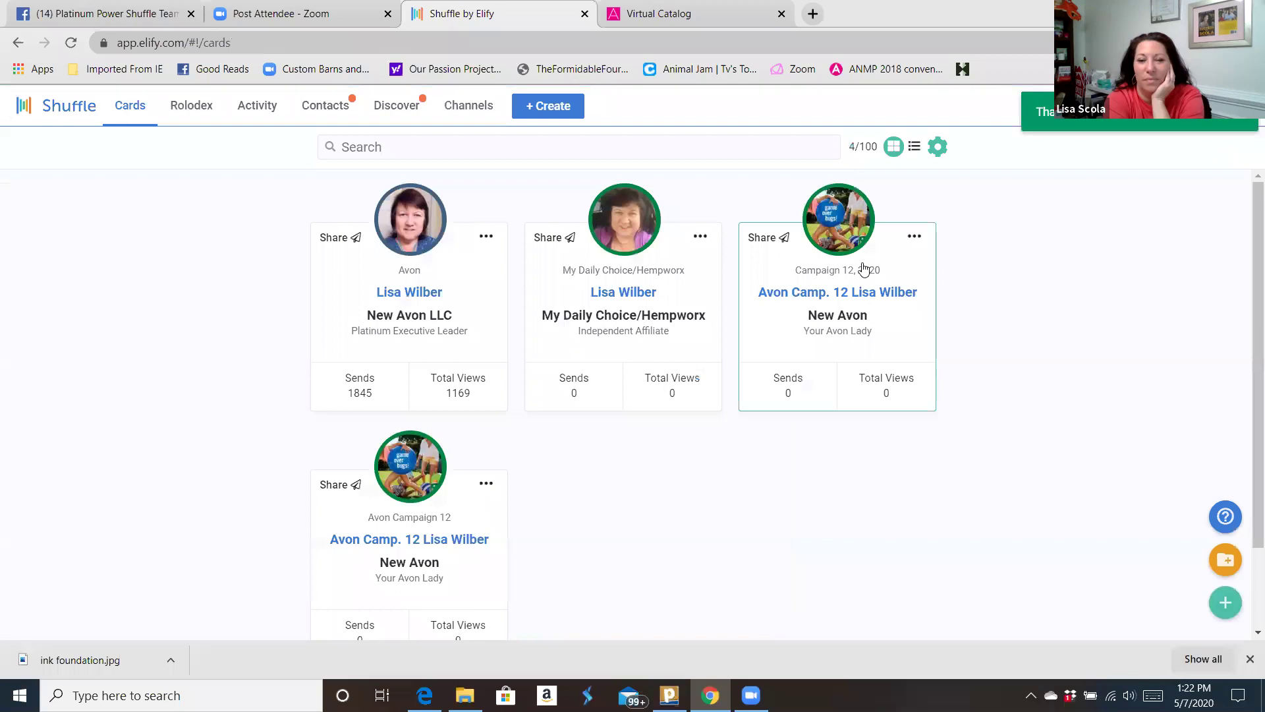
pyautogui.scroll(-2, 641, 535)
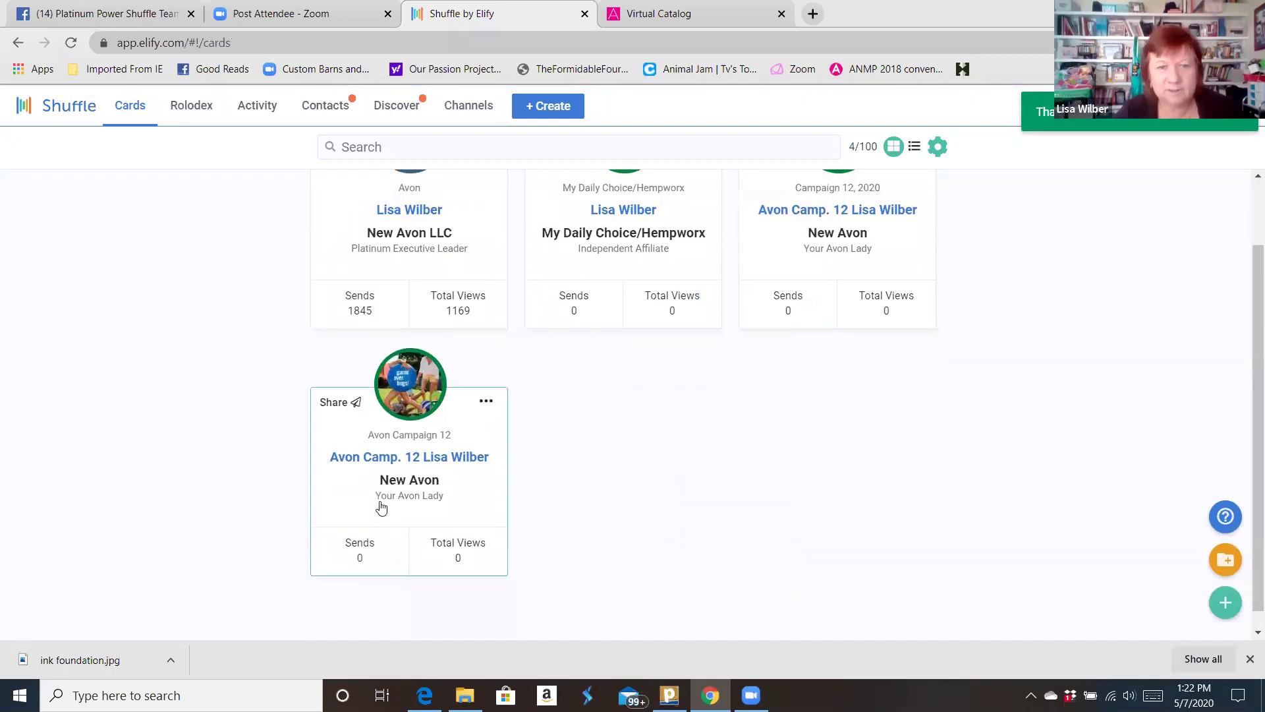
pyautogui.scroll(2, 684, 501)
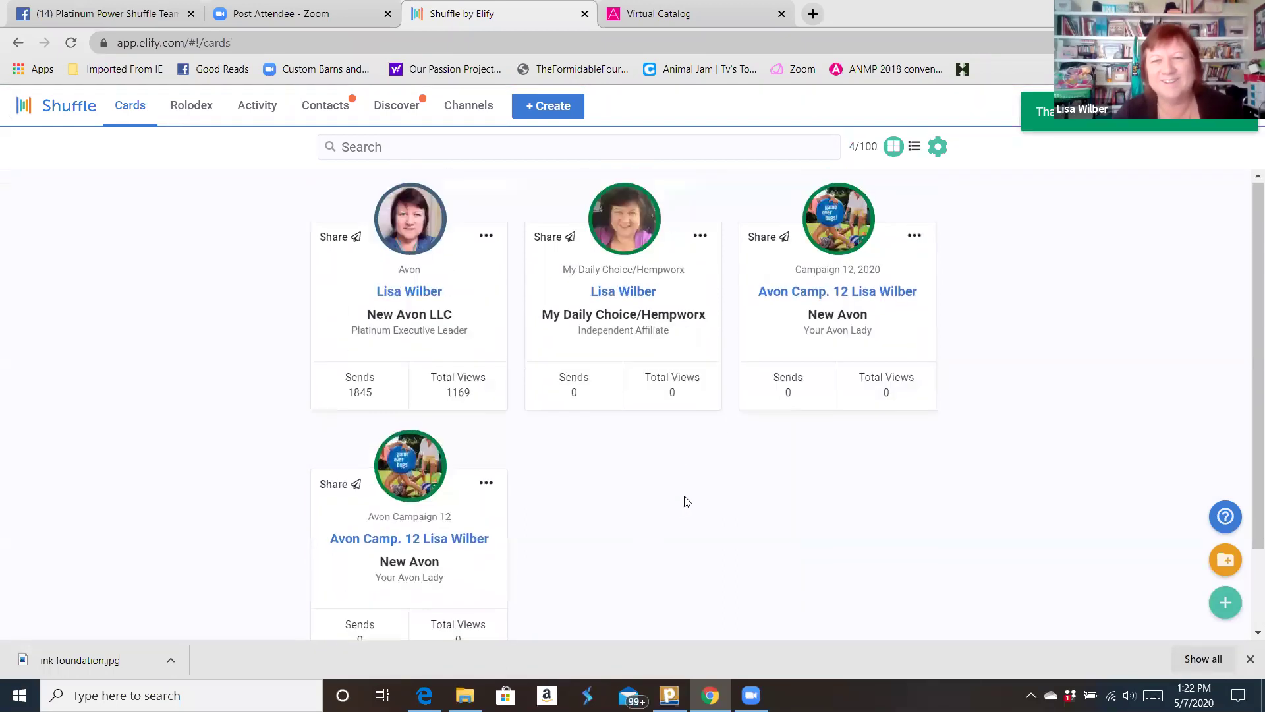
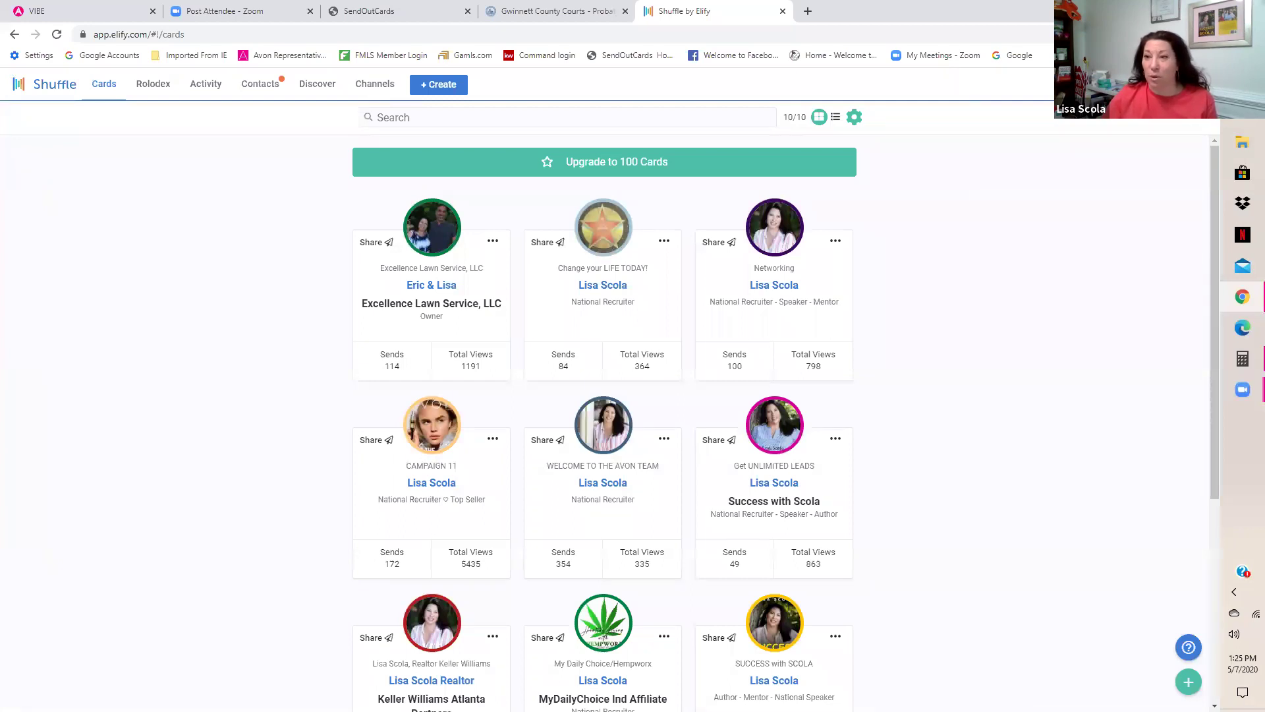
# - Open the full Chatter message list and start a broadcast to the referral networks
pyautogui.click(1045, 83)
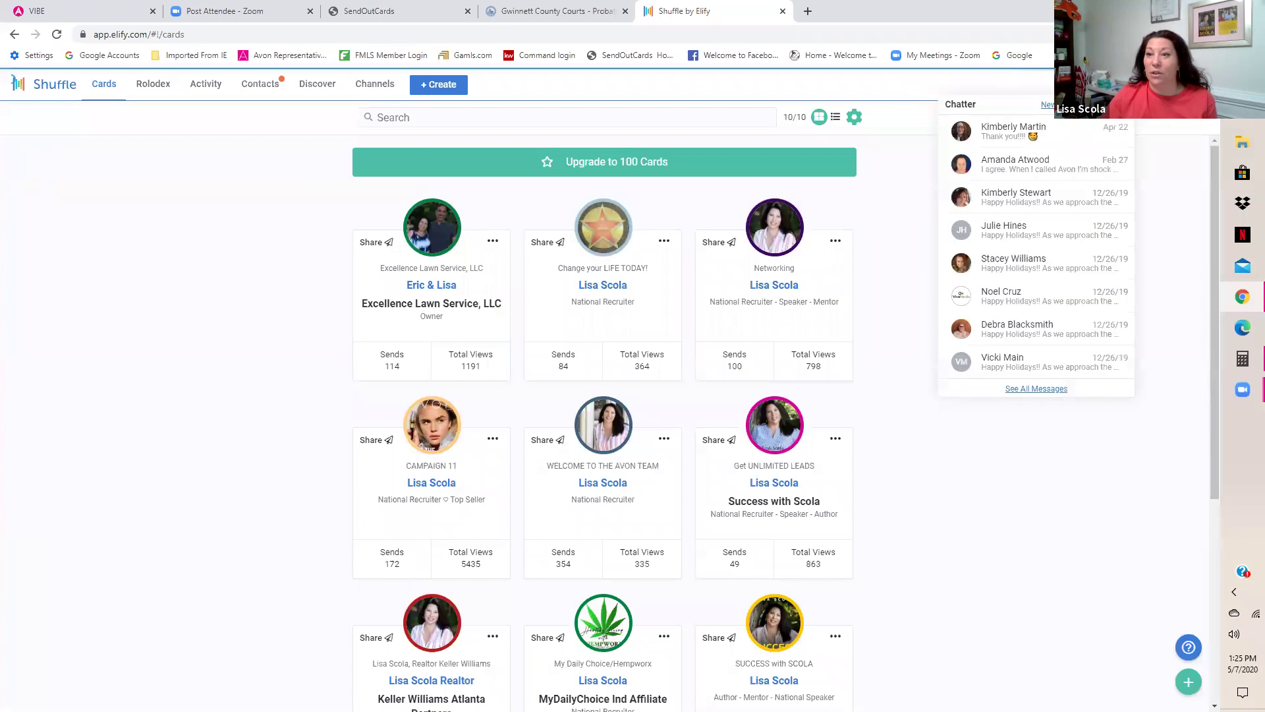
pyautogui.click(1010, 390)
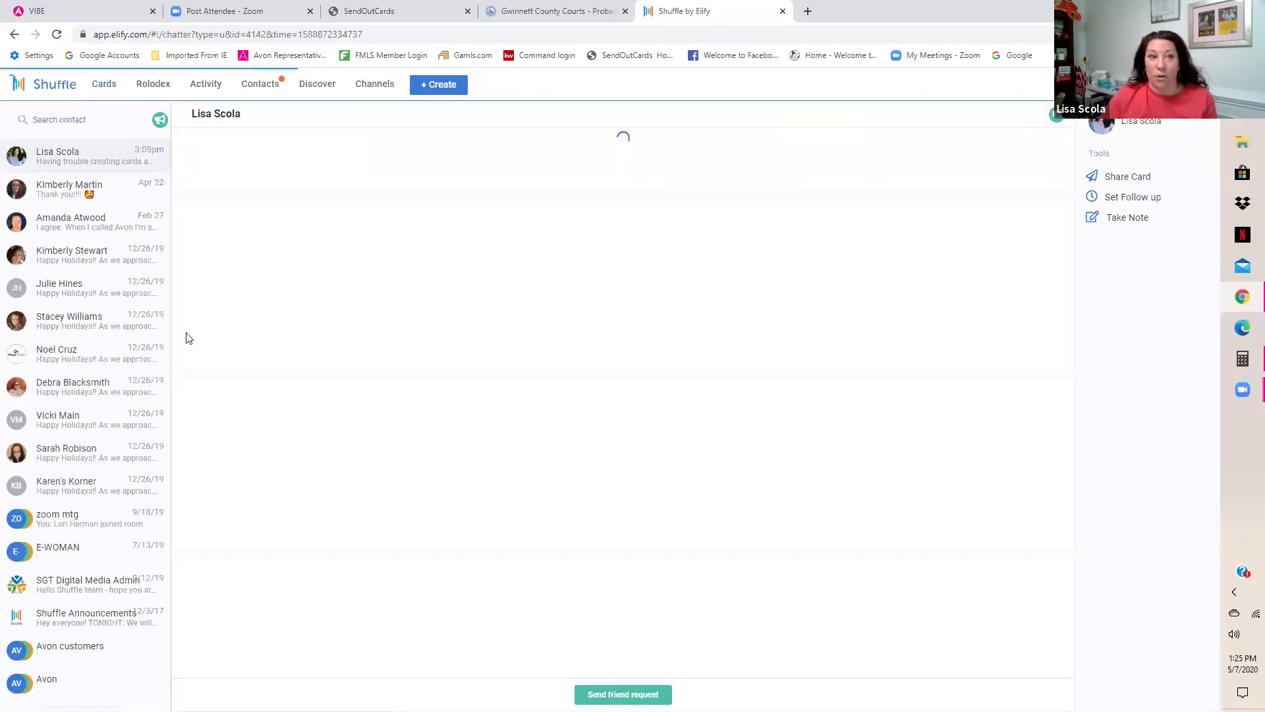
pyautogui.click(158, 121)
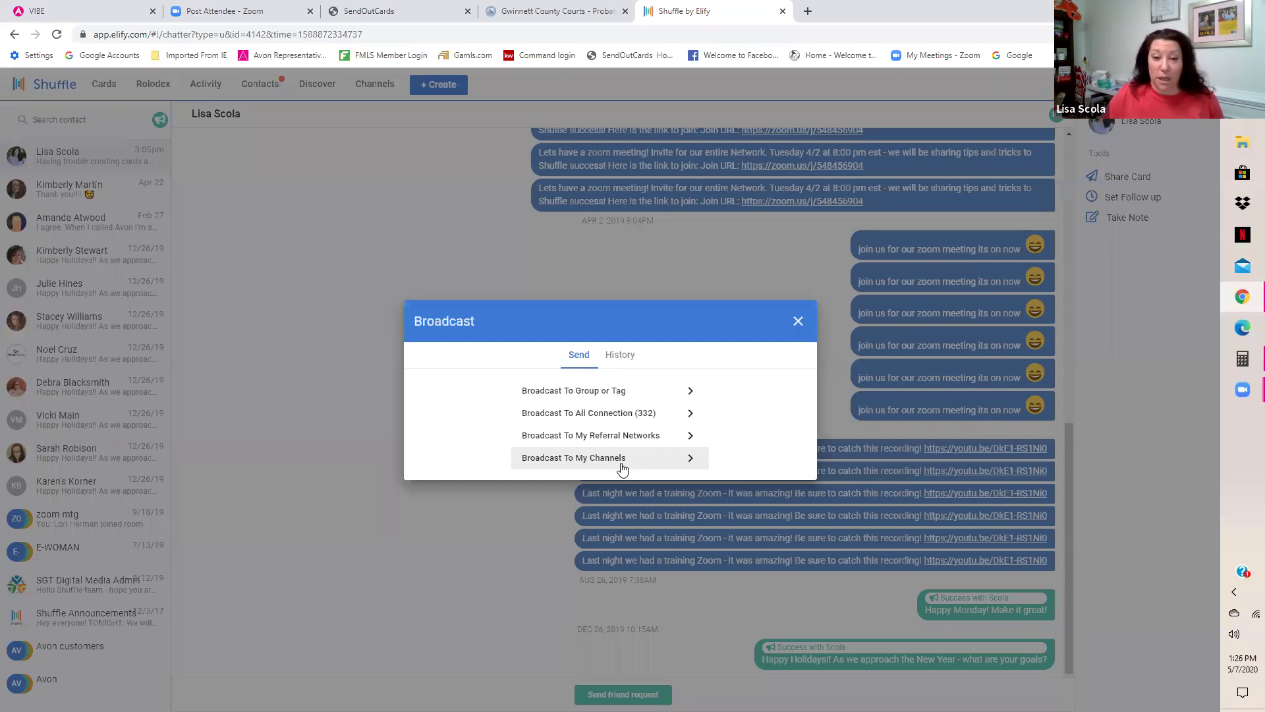
pyautogui.click(630, 440)
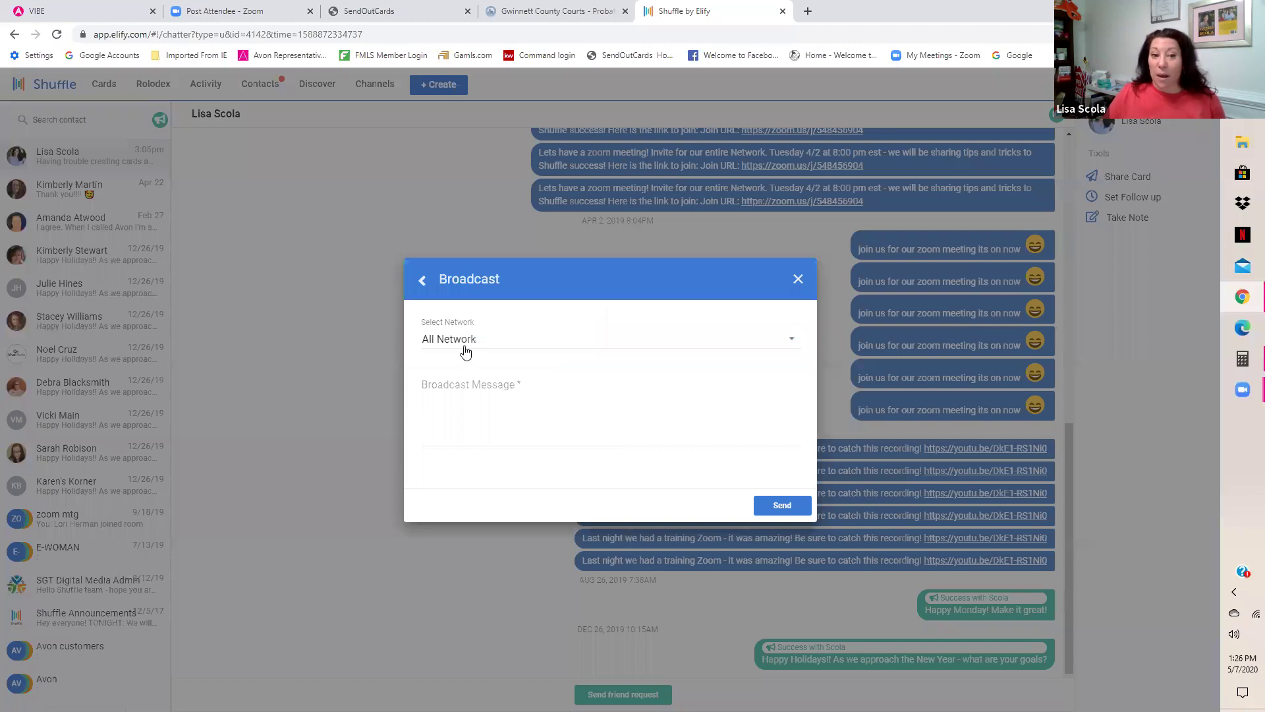
# - Review the broadcast's network level options, keep All Network selected and close the broadcast without sending
pyautogui.click(790, 342)
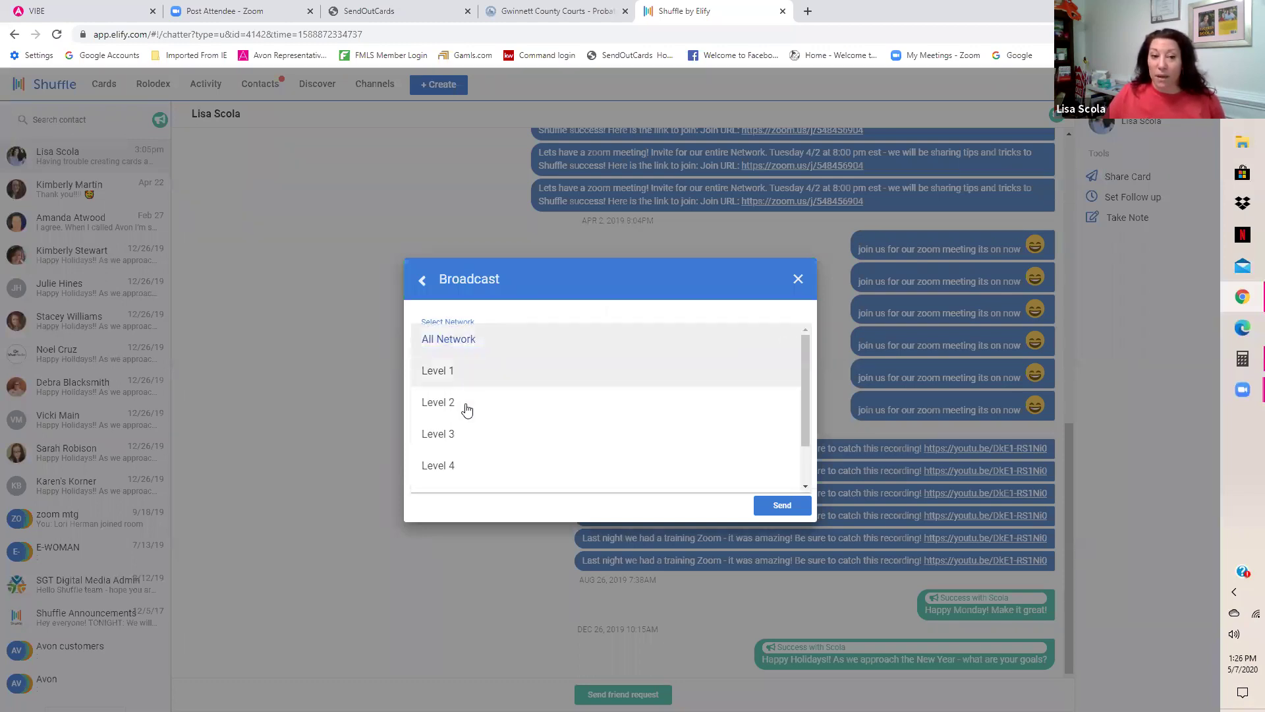
pyautogui.scroll(-1, 464, 474)
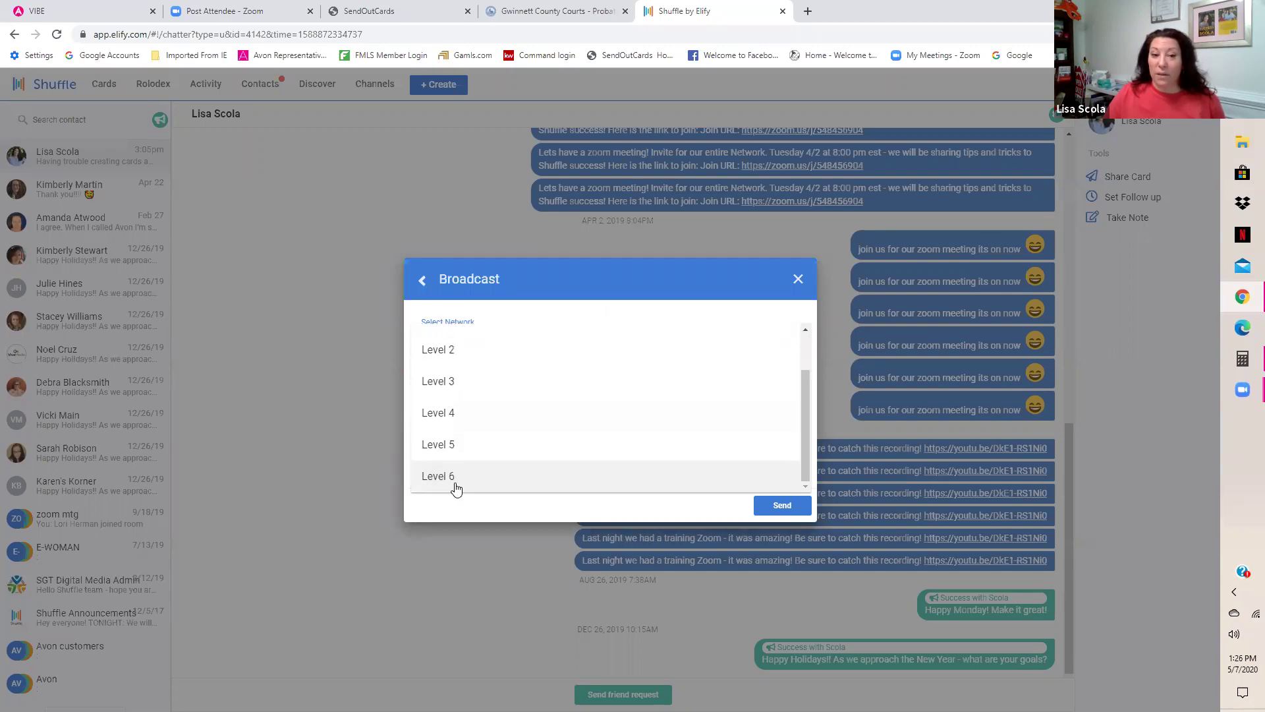
pyautogui.scroll(1, 458, 485)
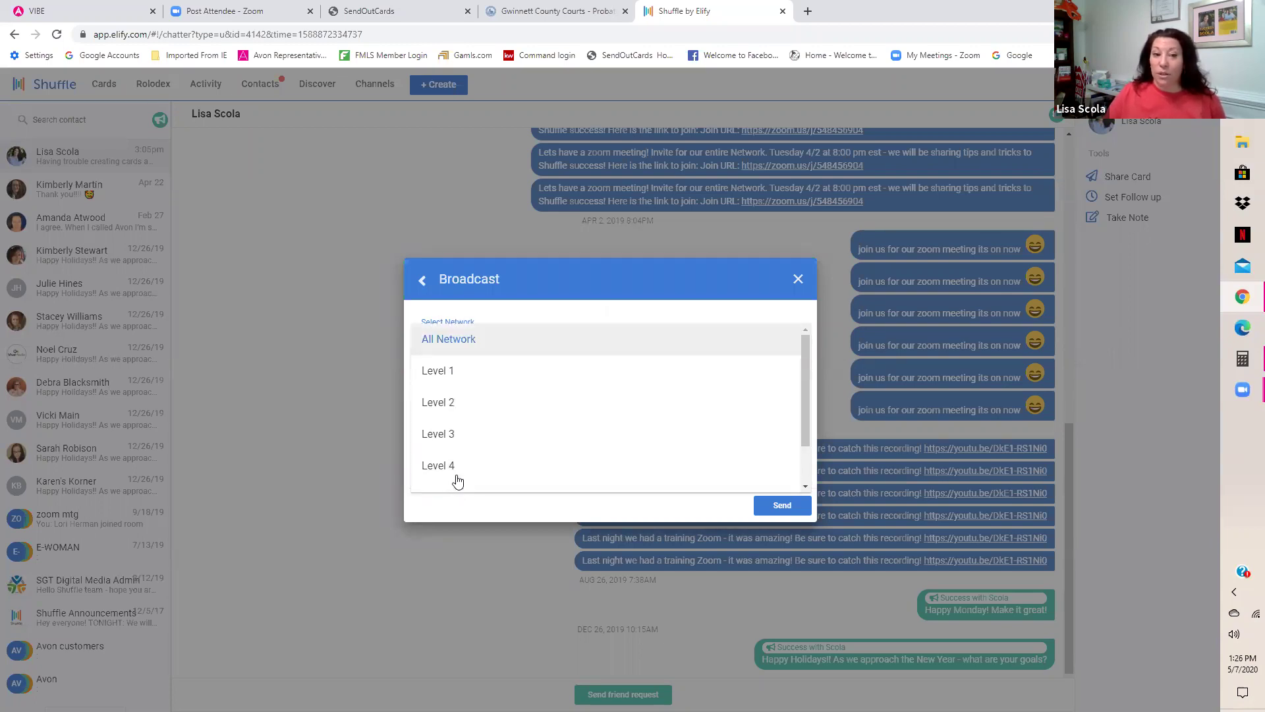
pyautogui.scroll(-1, 482, 440)
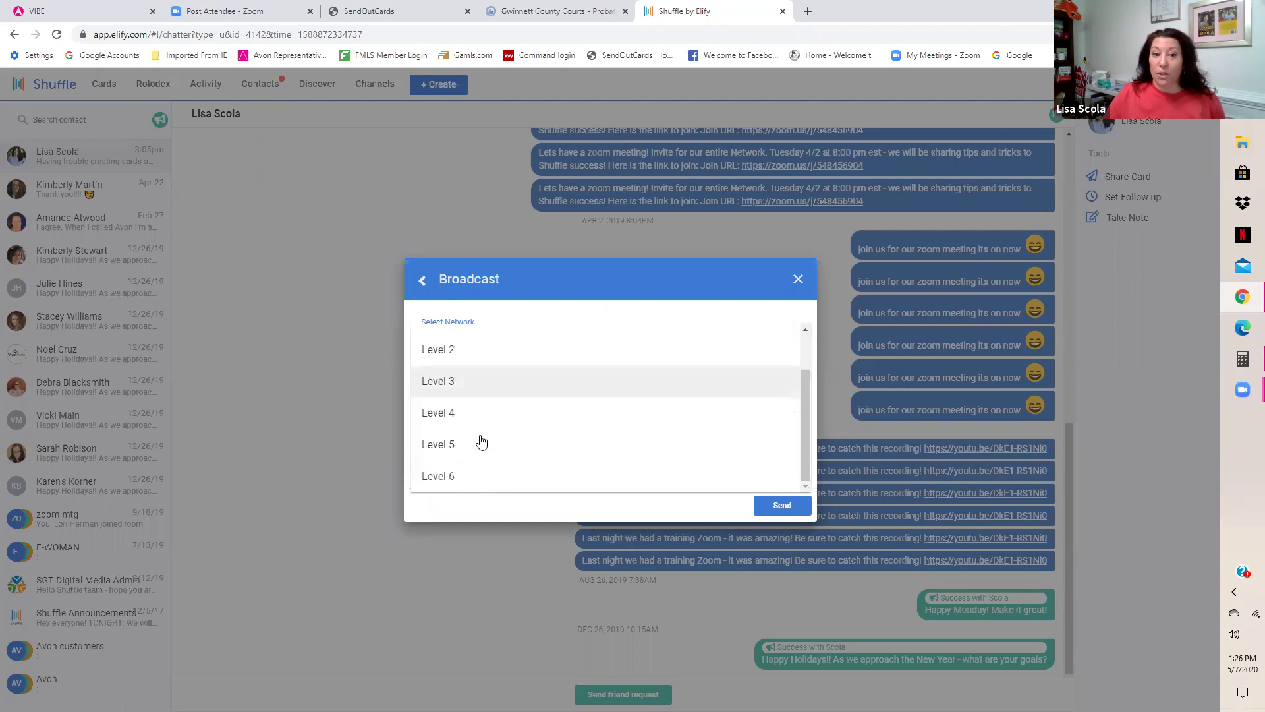
pyautogui.scroll(1, 494, 483)
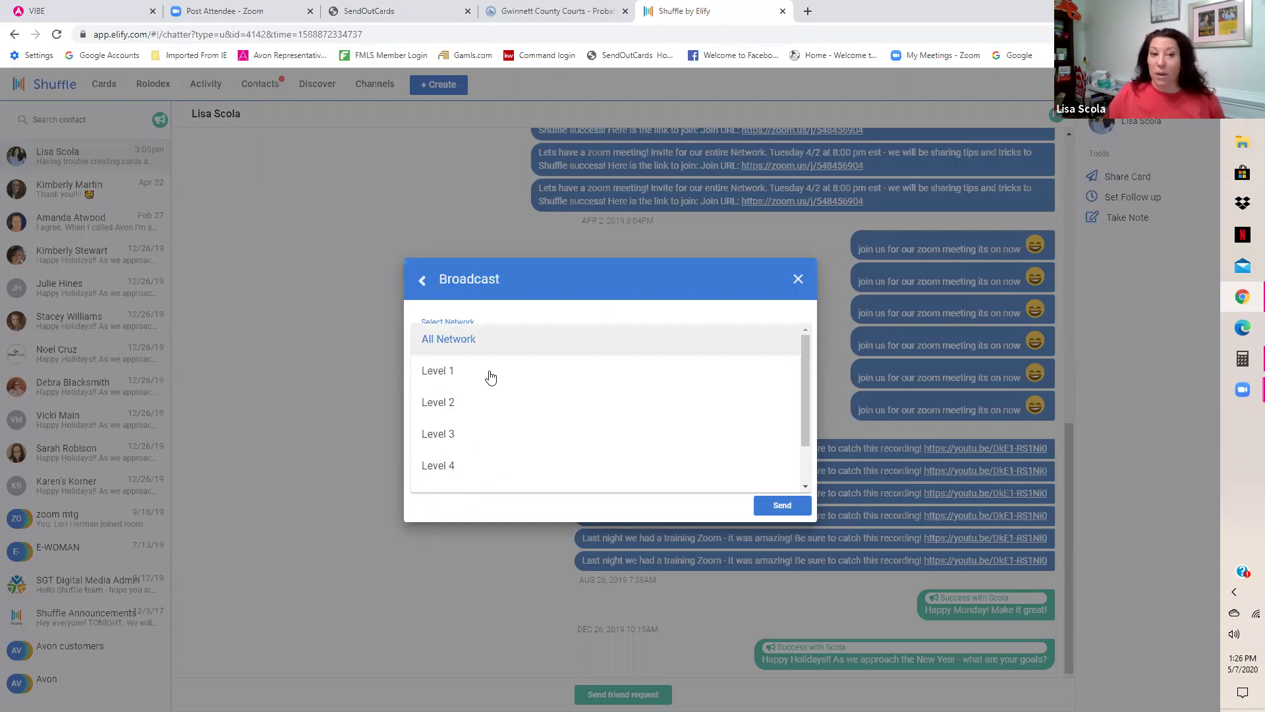
pyautogui.click(466, 338)
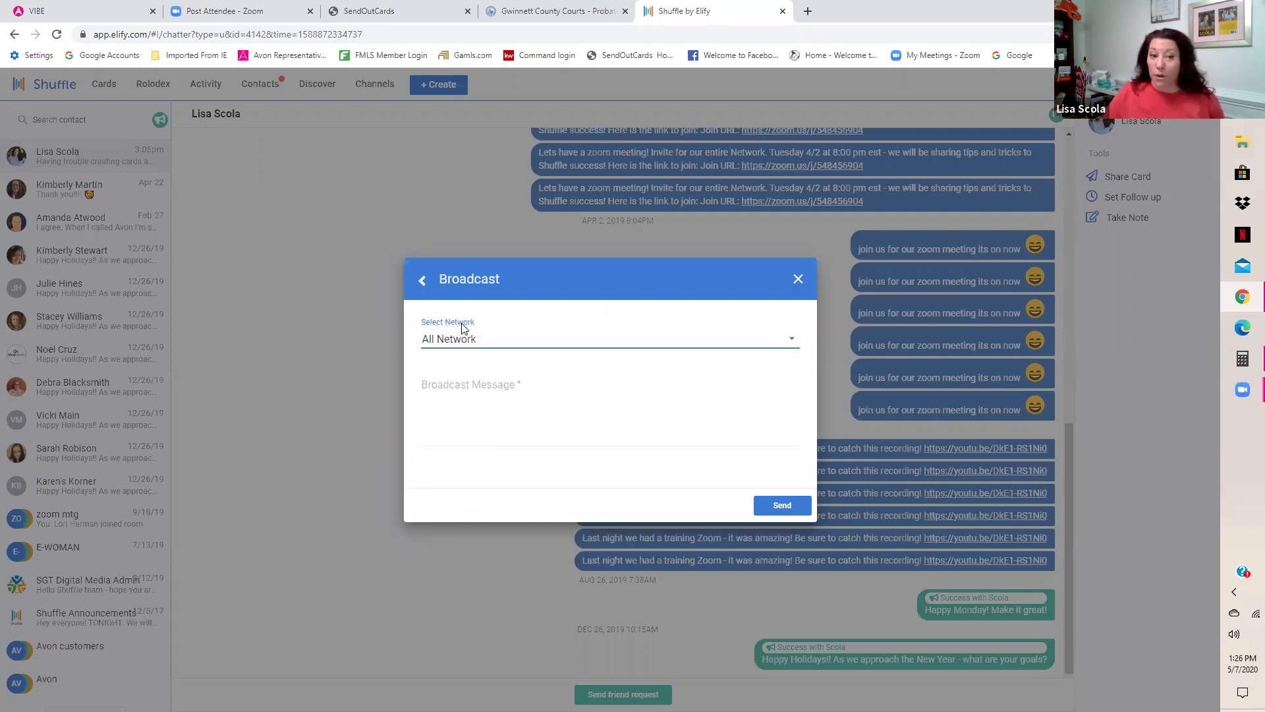
pyautogui.click(494, 378)
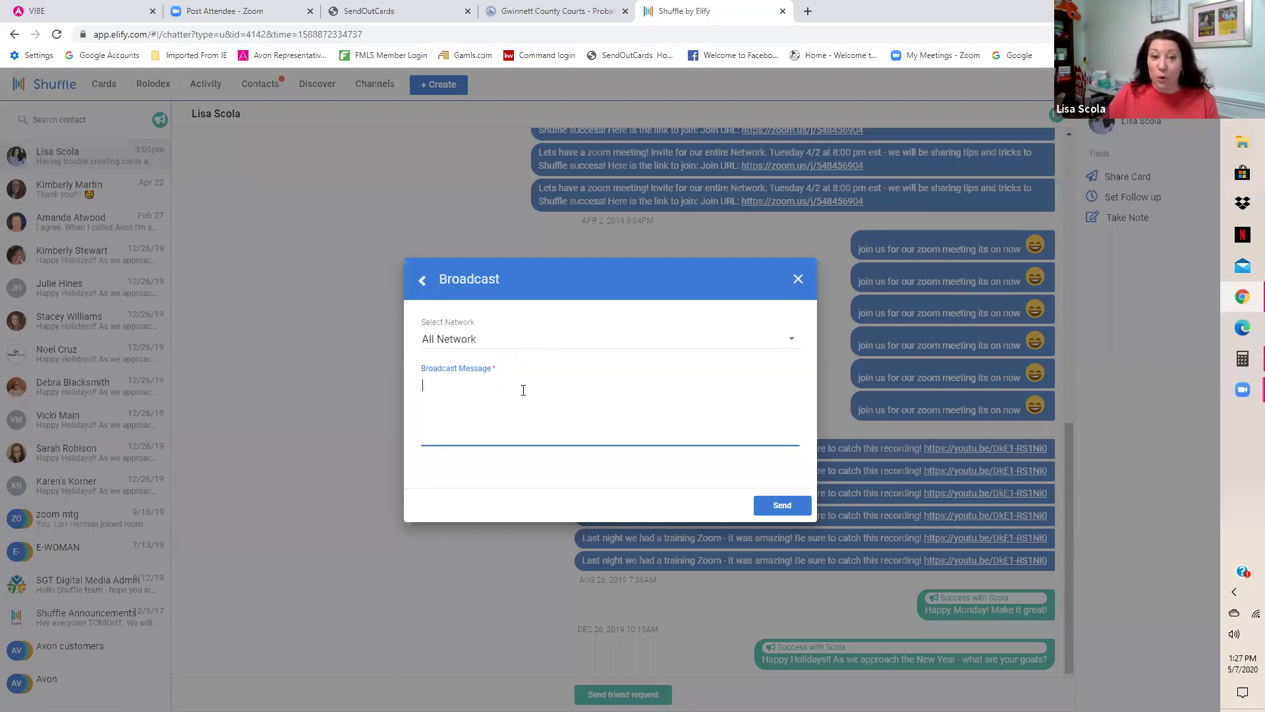
pyautogui.click(798, 279)
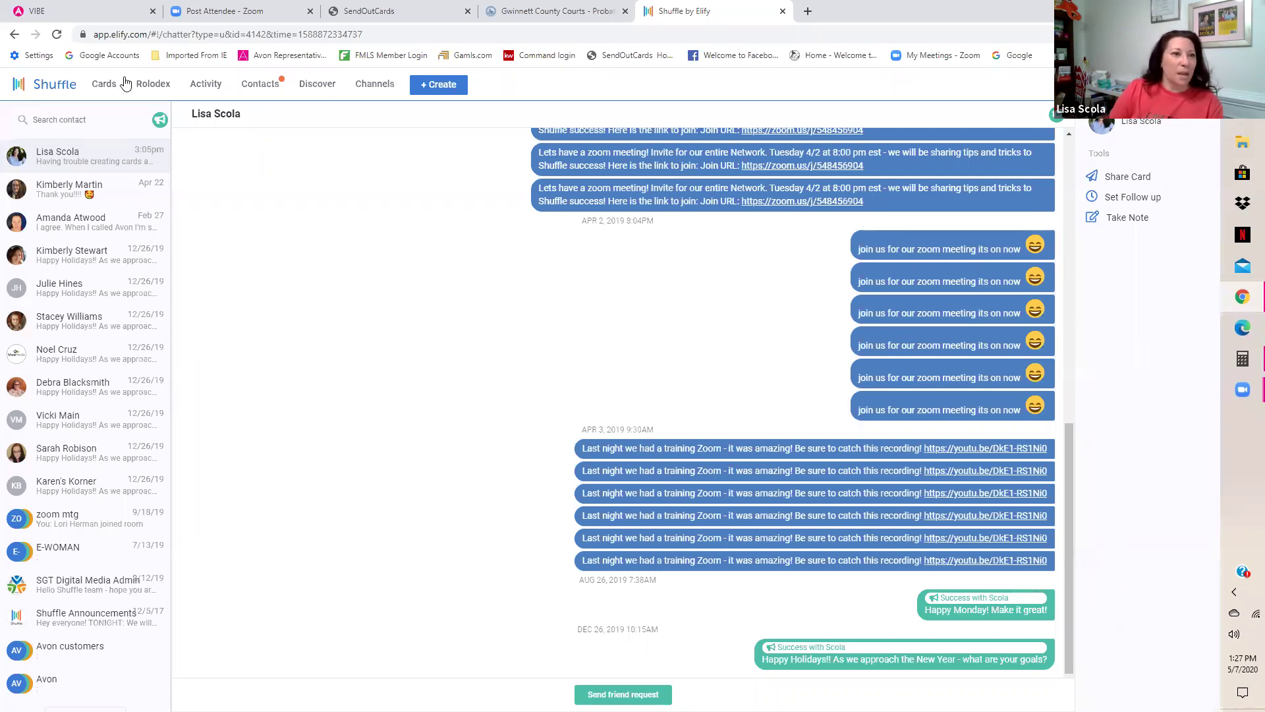
# - Open the contact tags, view the members of the Team shuffle tag and return to the full tag list
pyautogui.click(267, 89)
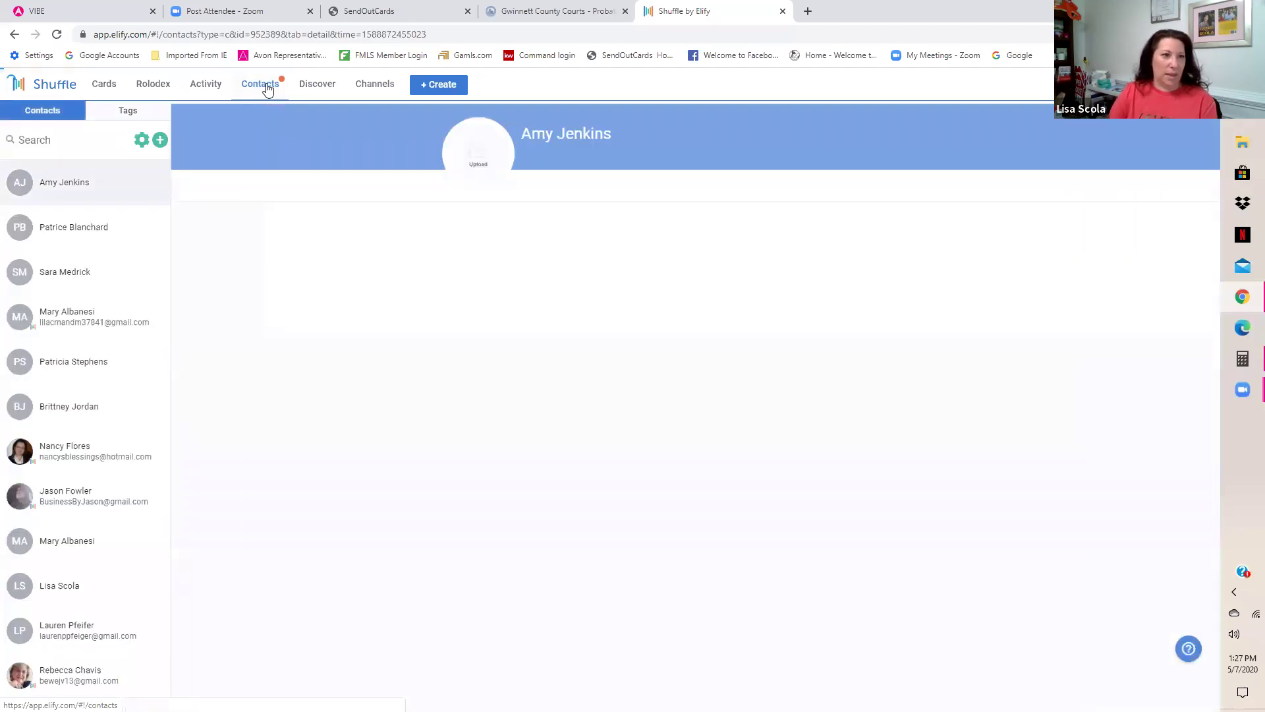
pyautogui.click(123, 116)
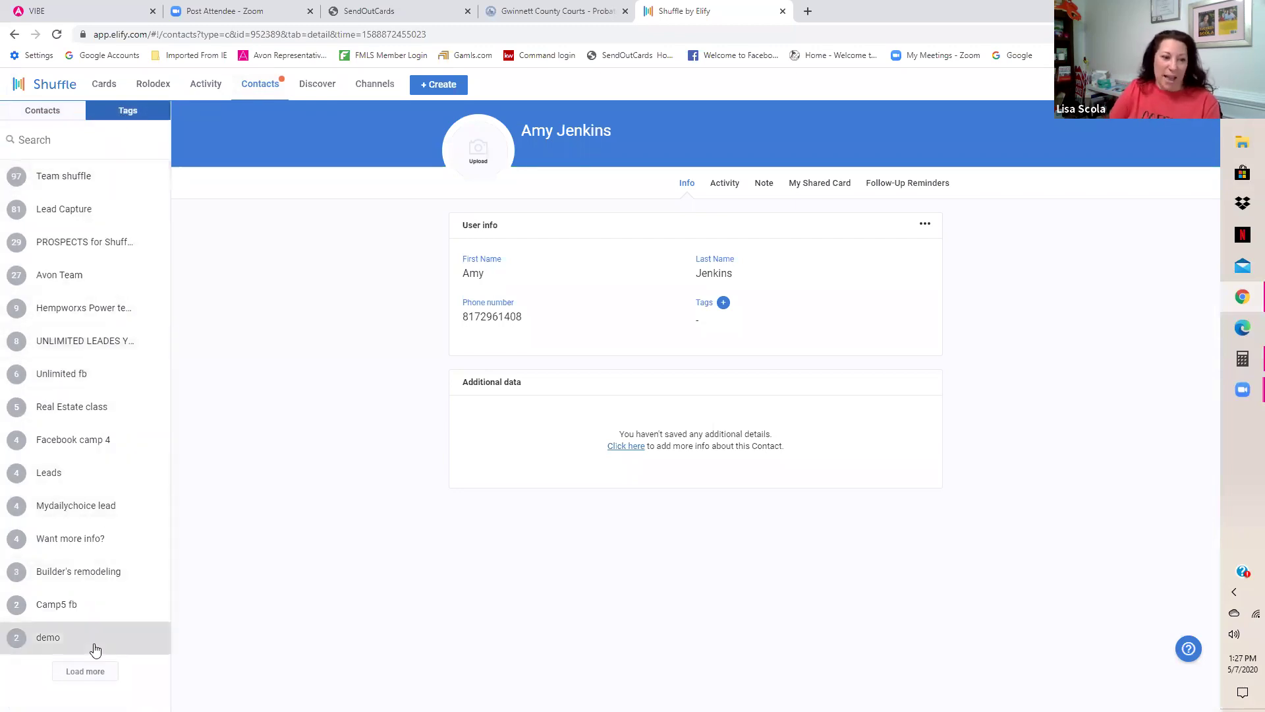
pyautogui.click(61, 181)
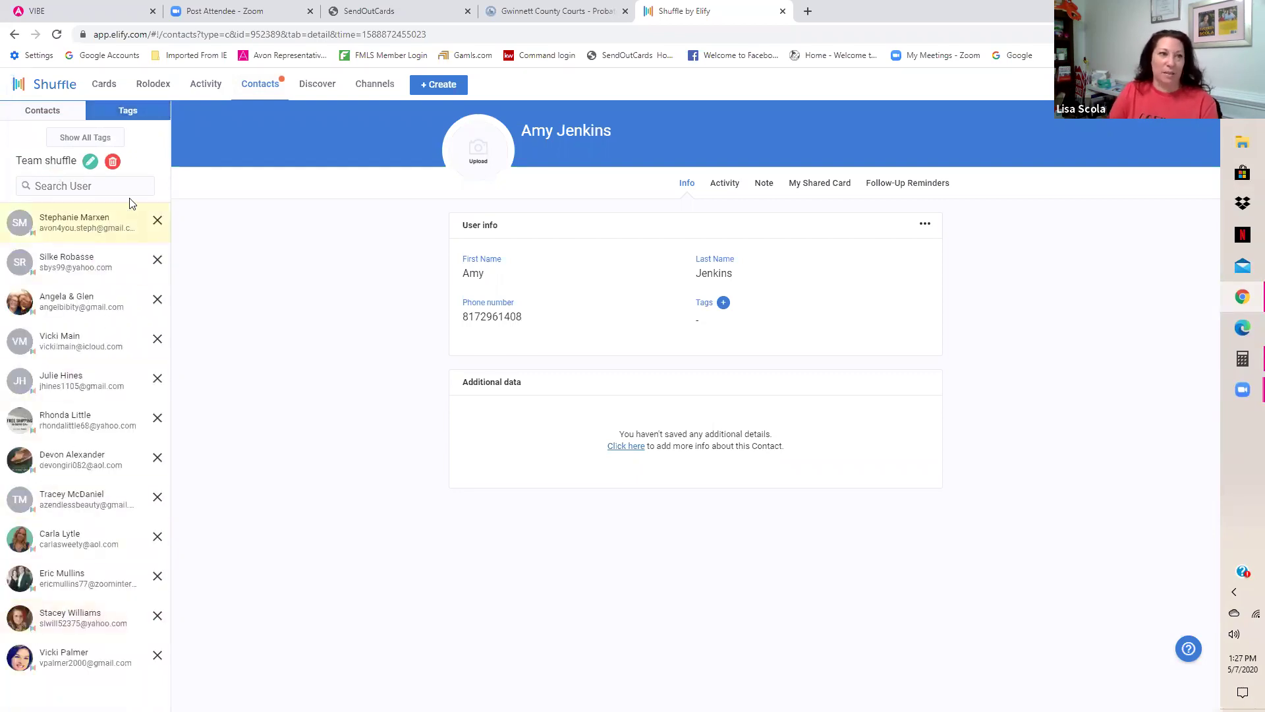
pyautogui.click(123, 118)
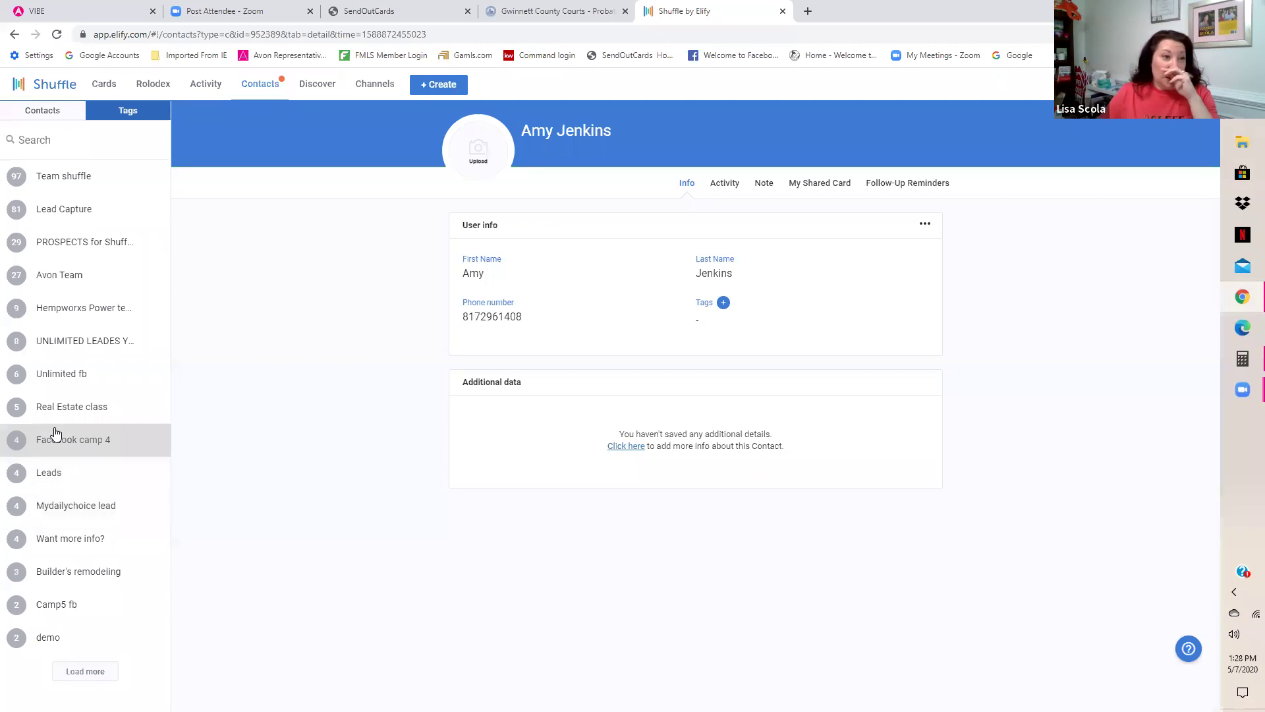
# - Open the third contact in the contact list, add the existing "Real estate FB" tag and save it
pyautogui.click(41, 112)
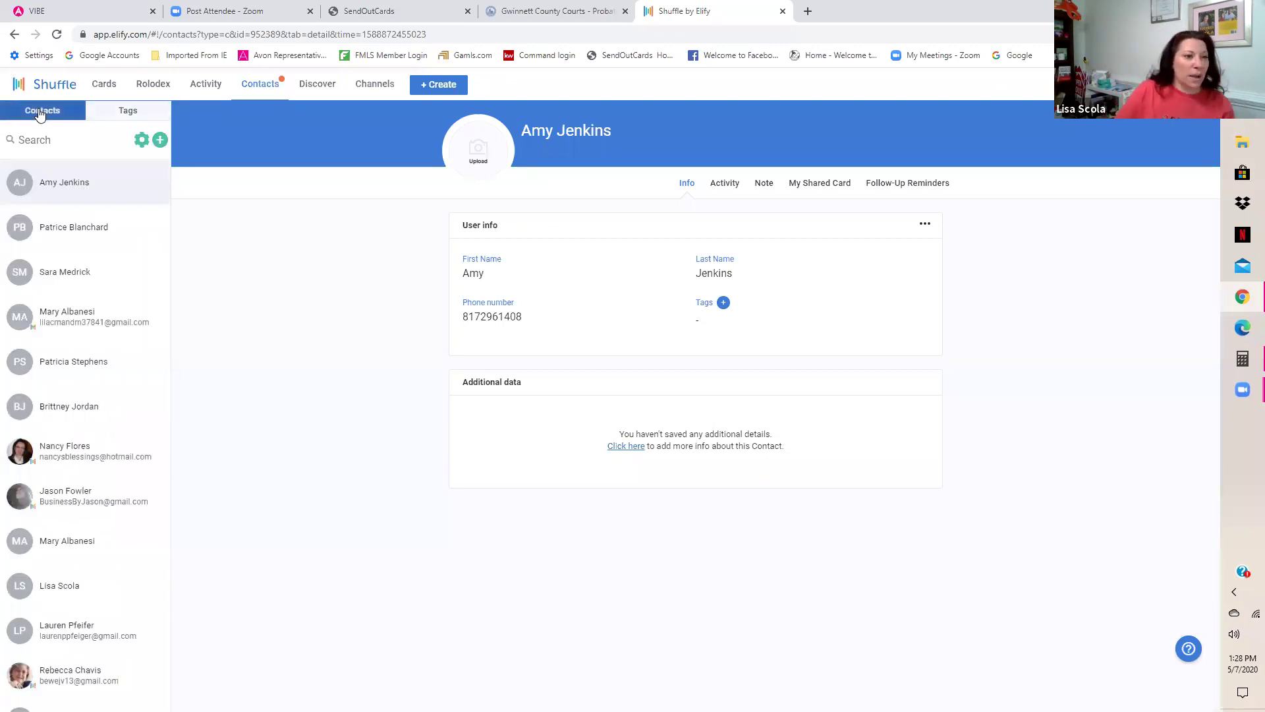
pyautogui.click(76, 272)
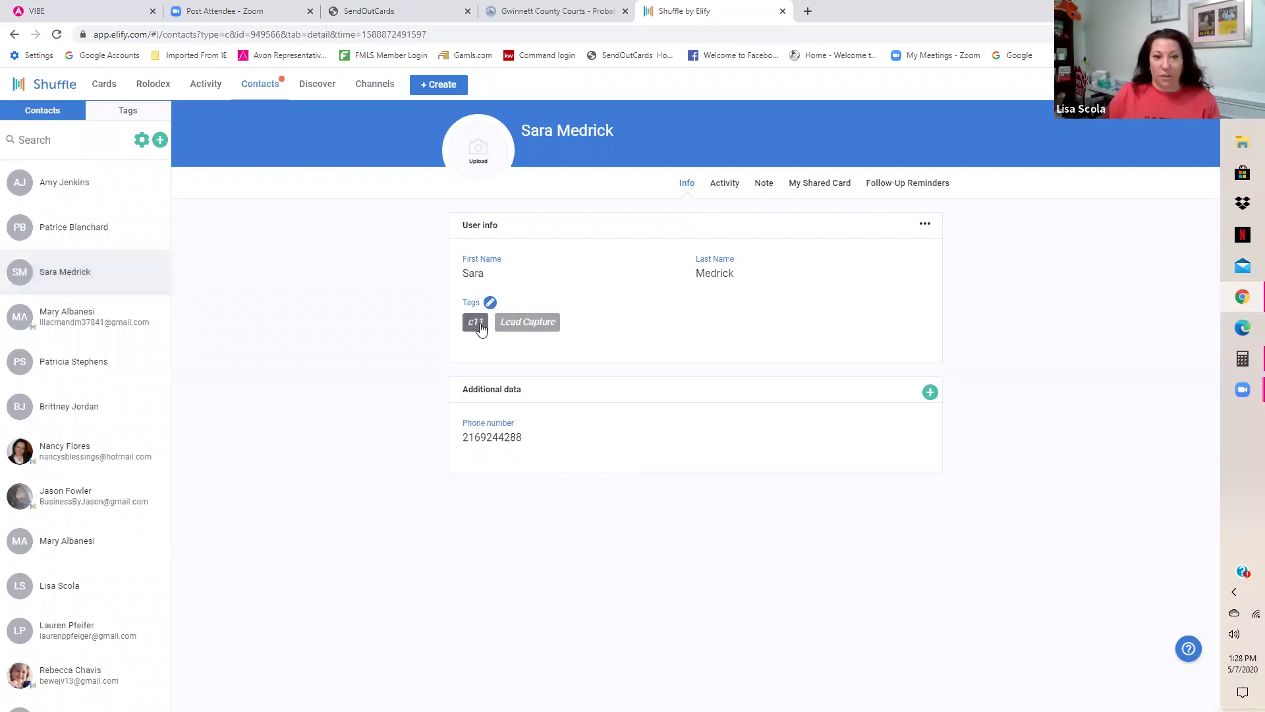
pyautogui.click(490, 302)
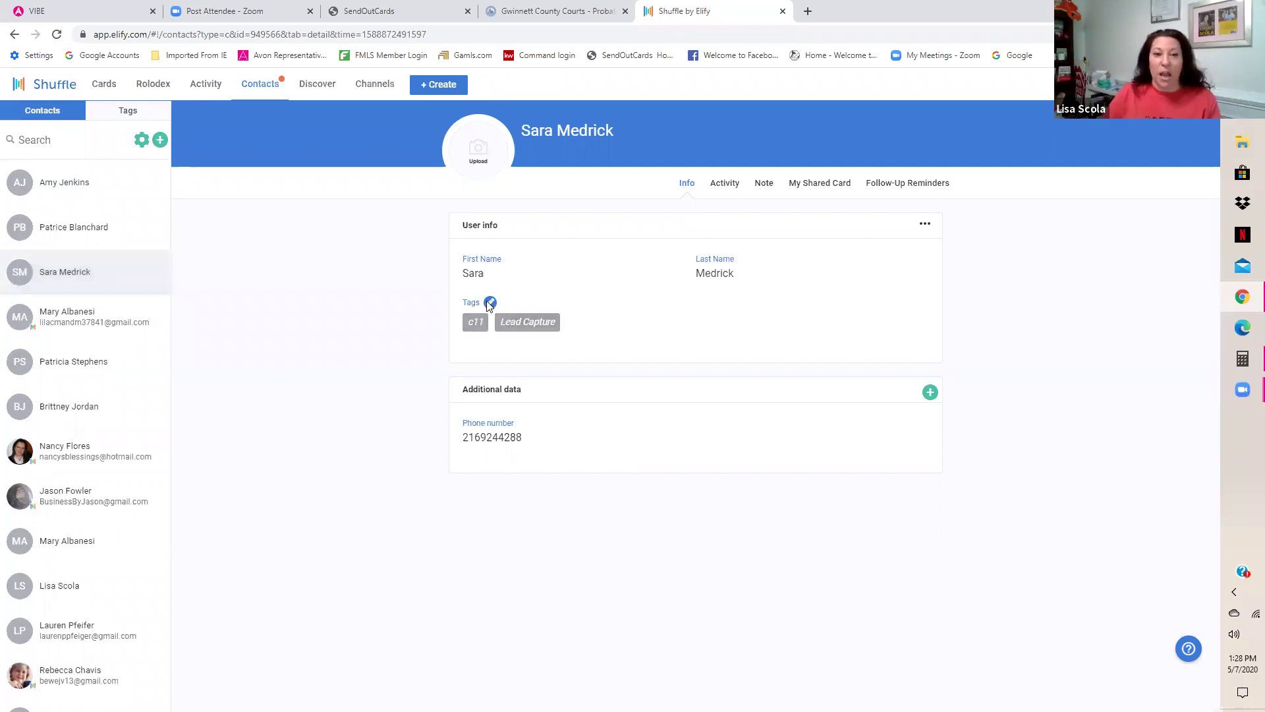
pyautogui.click(506, 431)
pyautogui.write('rea')
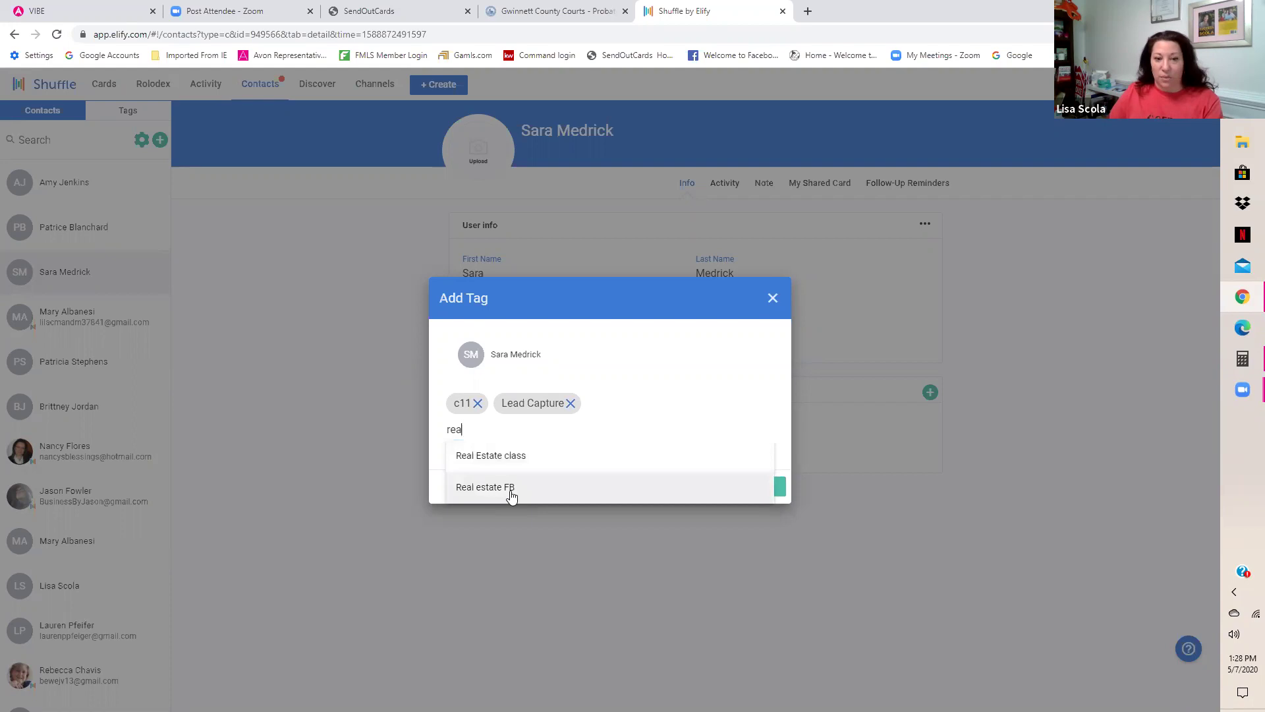
pyautogui.click(511, 490)
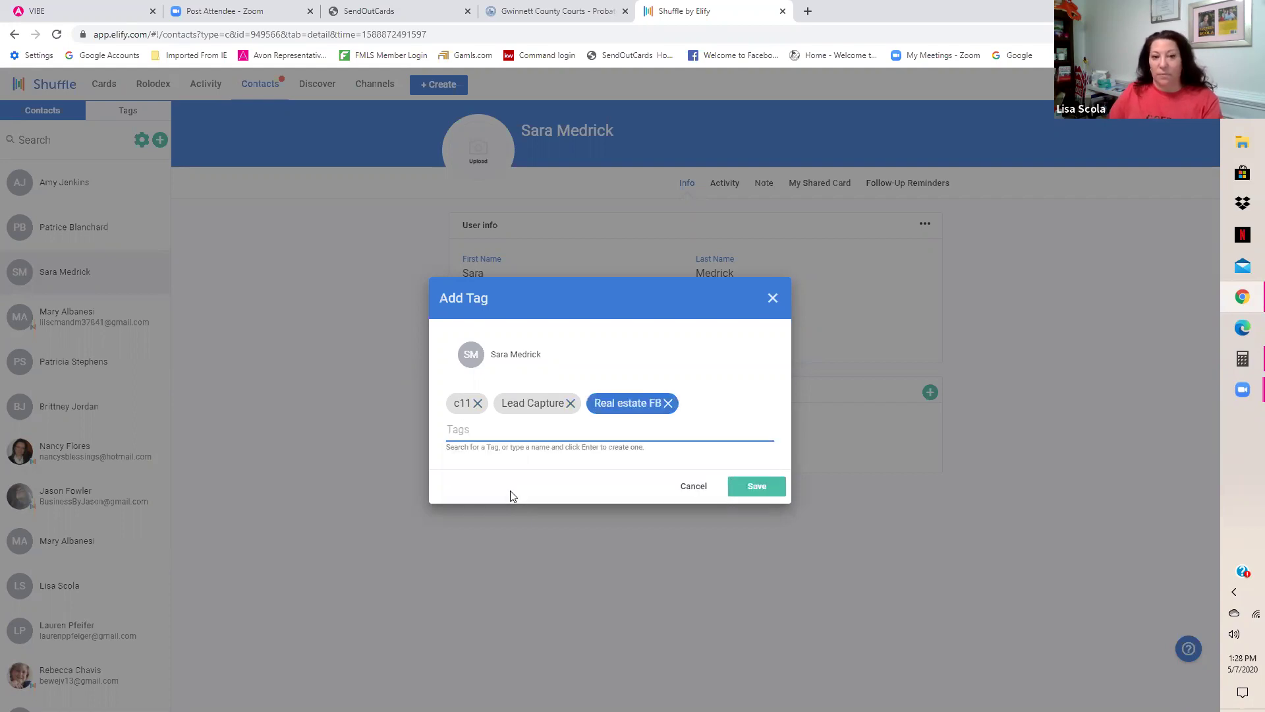
pyautogui.click(763, 489)
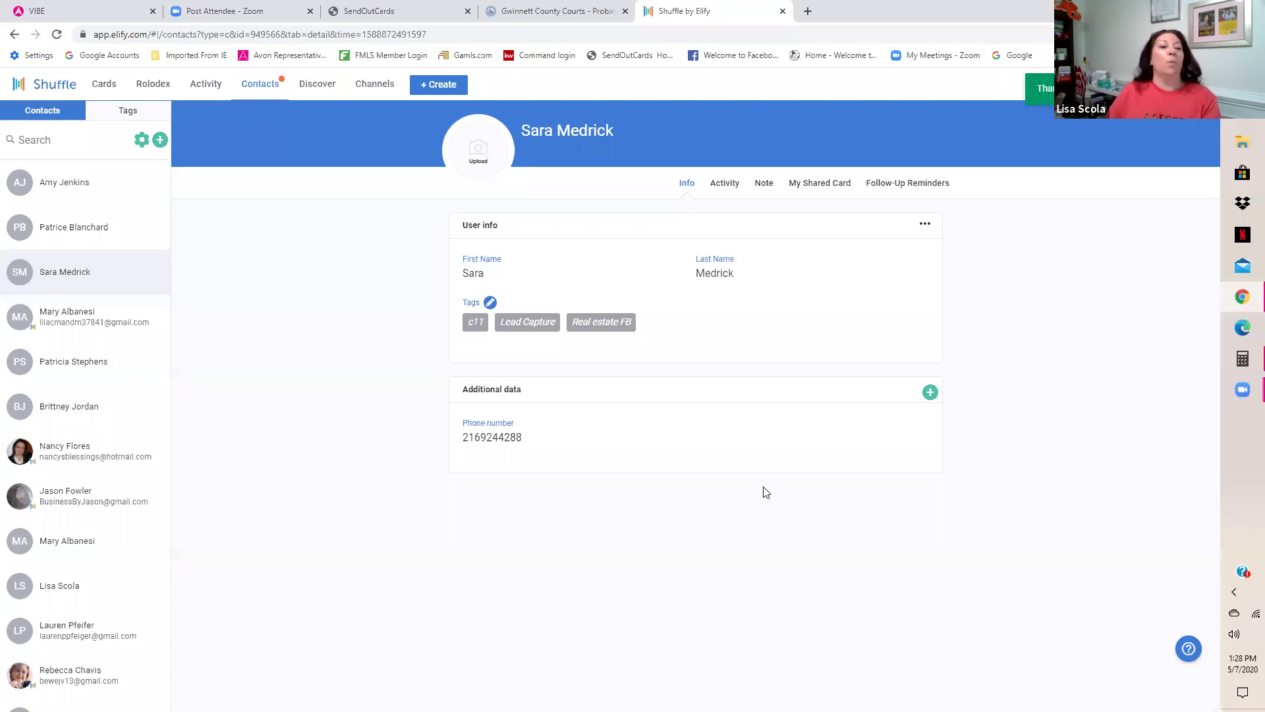
# - Search the contacts for "team" and look through the matching contacts and public connections
pyautogui.click(40, 140)
pyautogui.write('team')
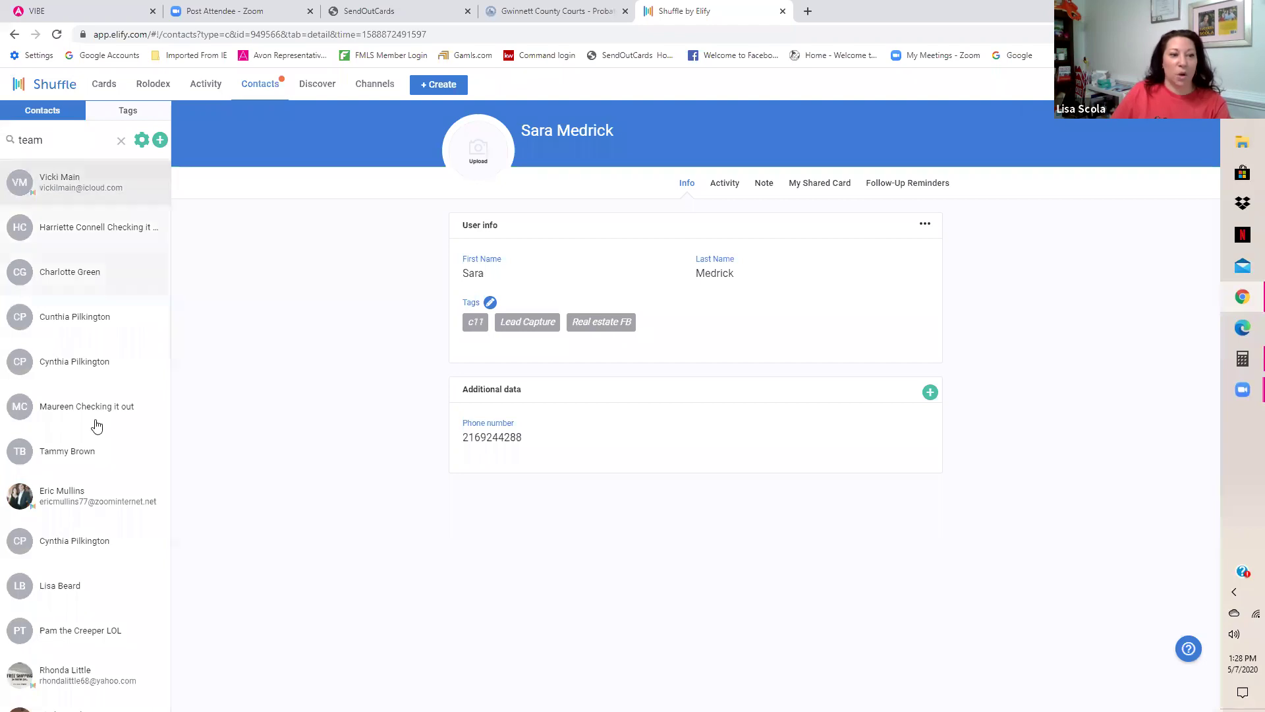
pyautogui.scroll(-2, 117, 470)
pyautogui.scroll(-15, 118, 470)
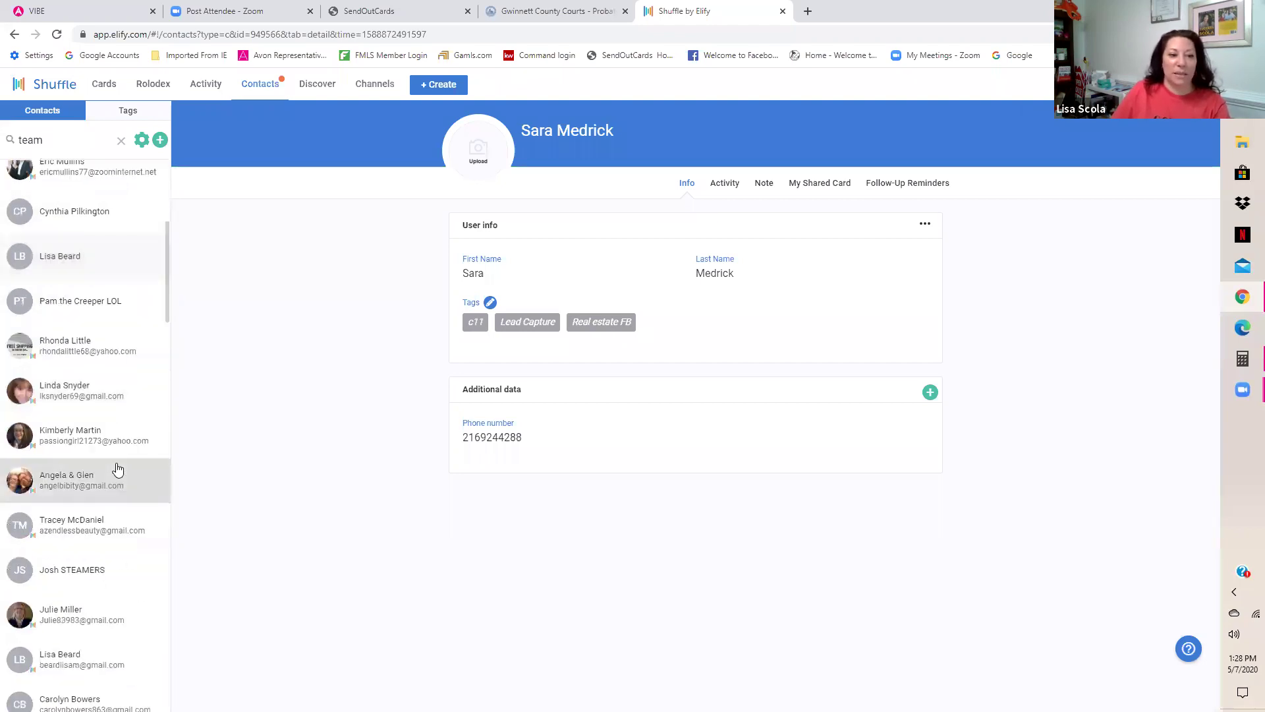
pyautogui.scroll(-10, 118, 469)
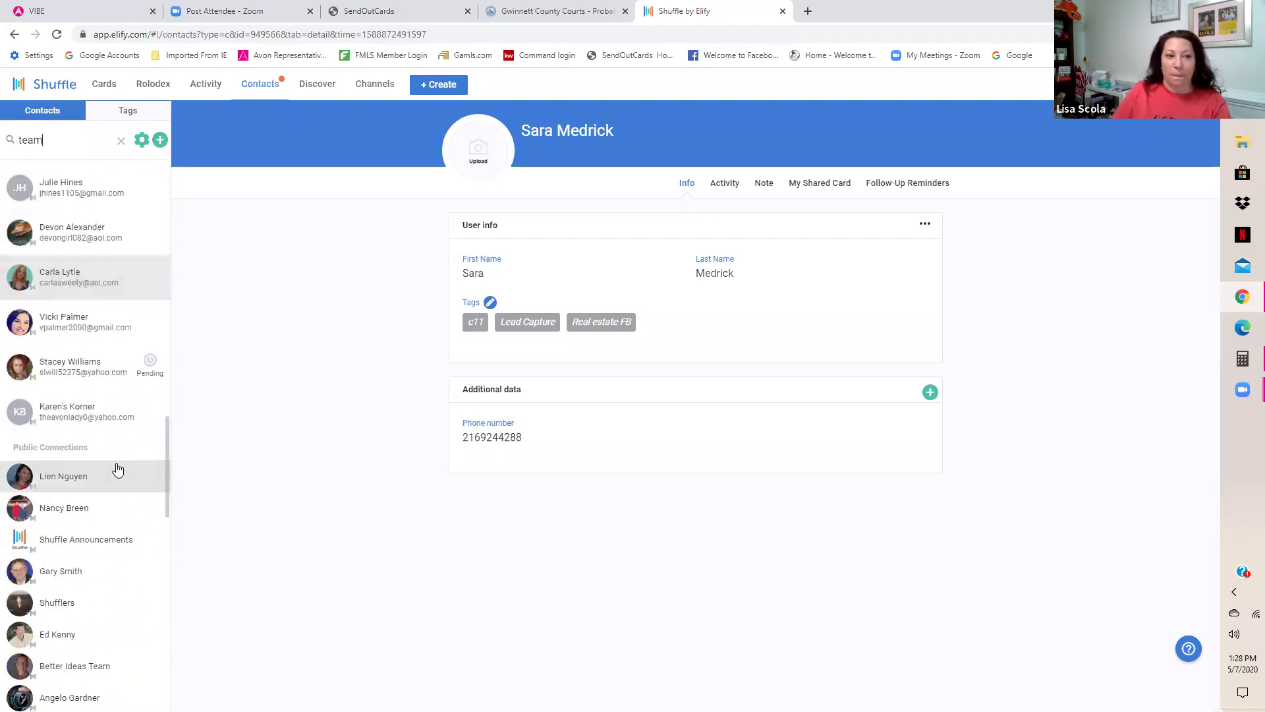
pyautogui.scroll(-3, 117, 470)
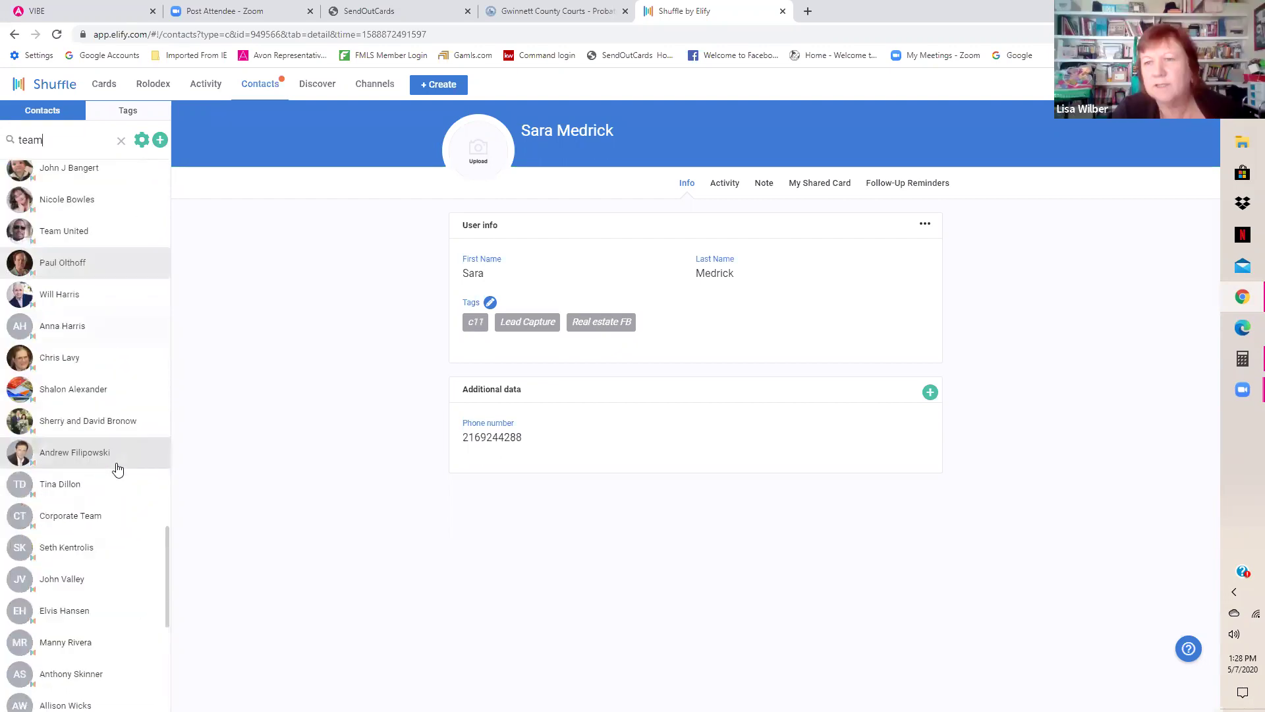
pyautogui.scroll(12, 117, 469)
pyautogui.scroll(12, 117, 469)
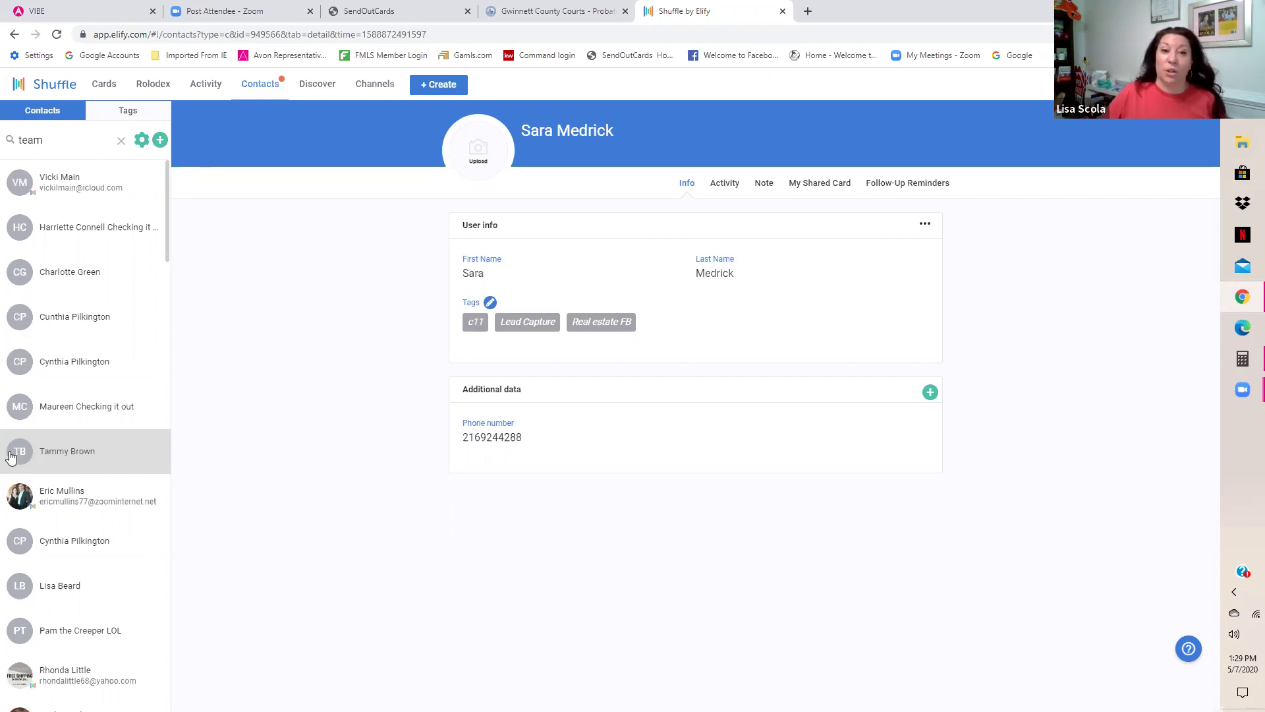
# - Review the filtering and sorting options for the contact list and close them without changing the selection
pyautogui.click(141, 142)
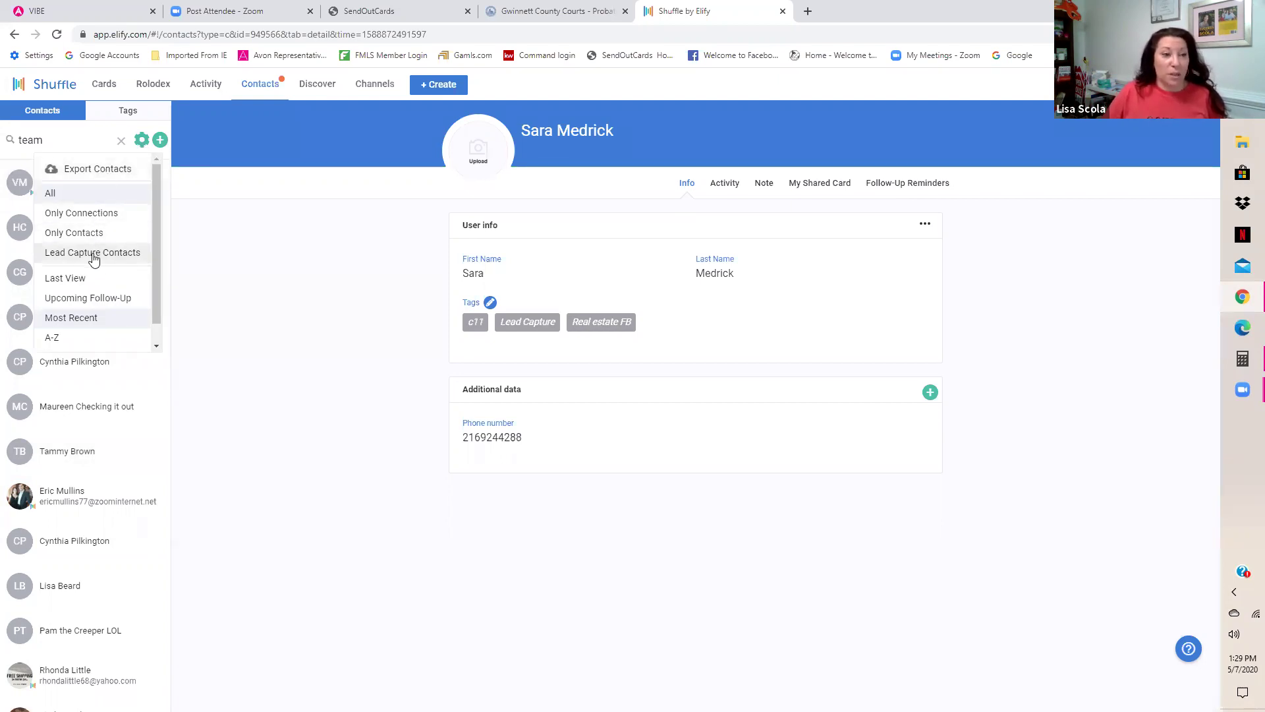
pyautogui.click(240, 245)
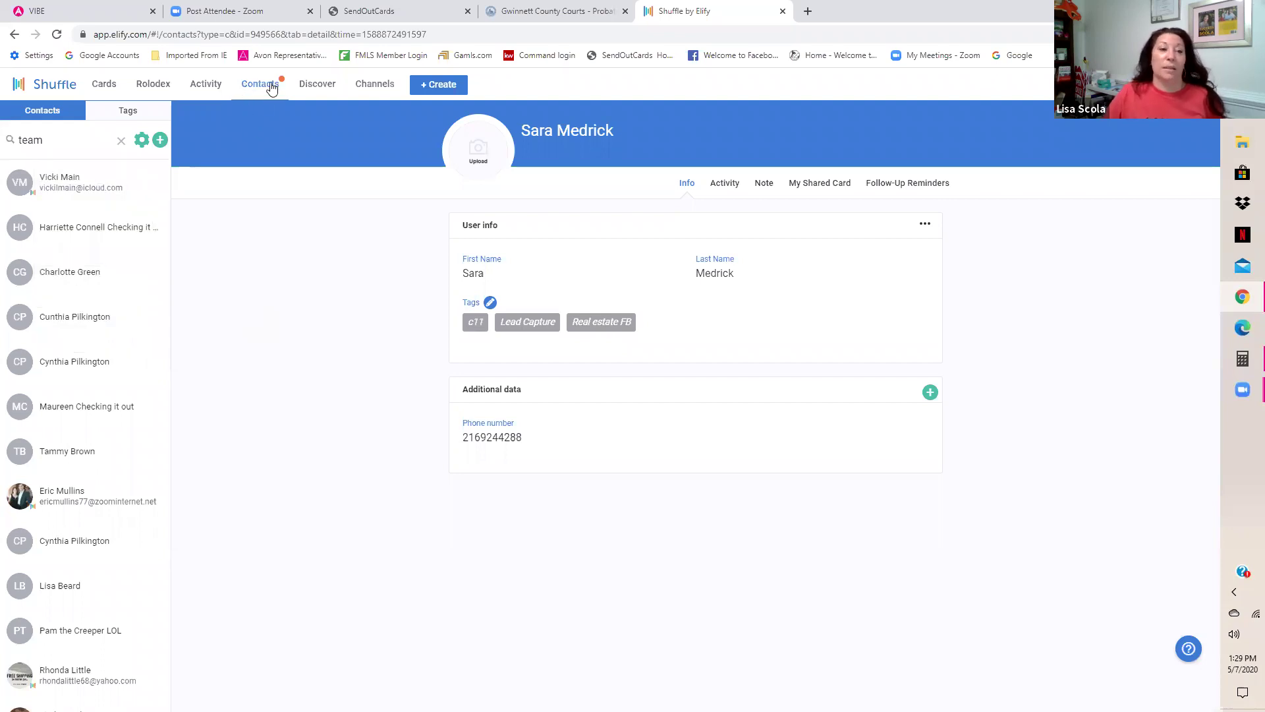
# - Open the activity feed and examine the logged tag changes, campaign views, overdue follow-ups and Chatter broadcasts
pyautogui.click(212, 85)
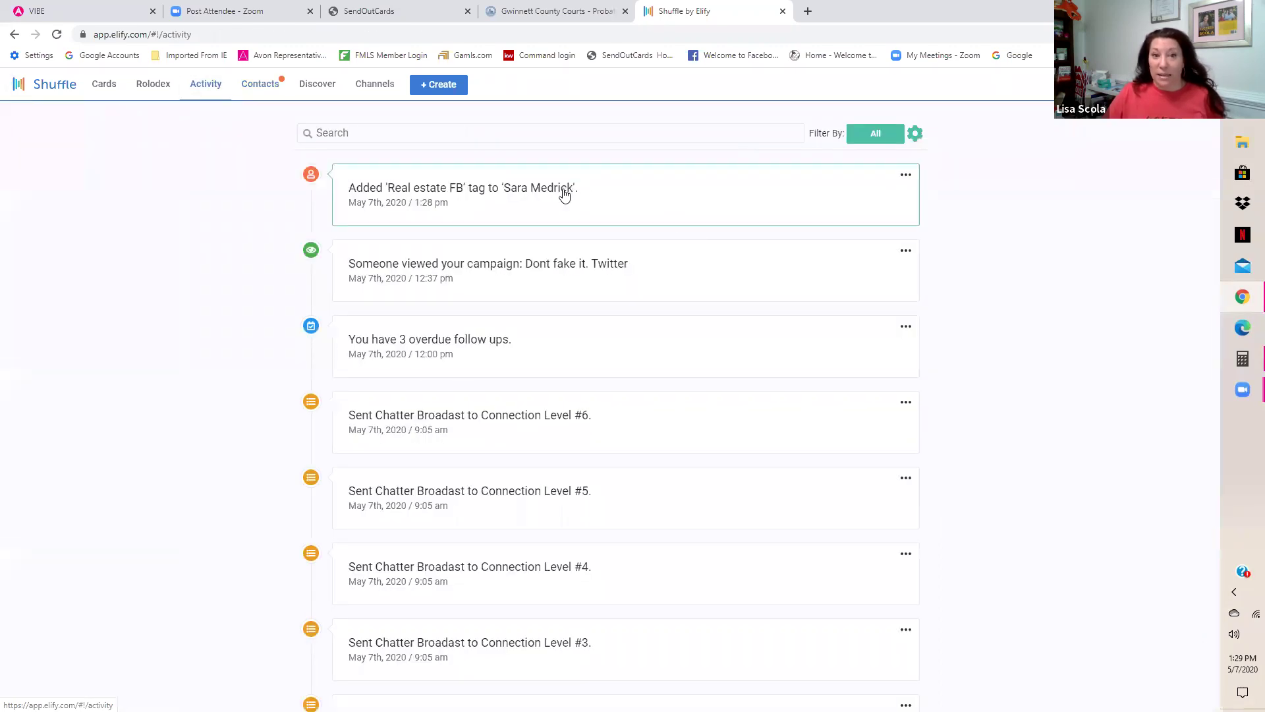
pyautogui.scroll(-2, 472, 320)
pyautogui.scroll(-5, 473, 320)
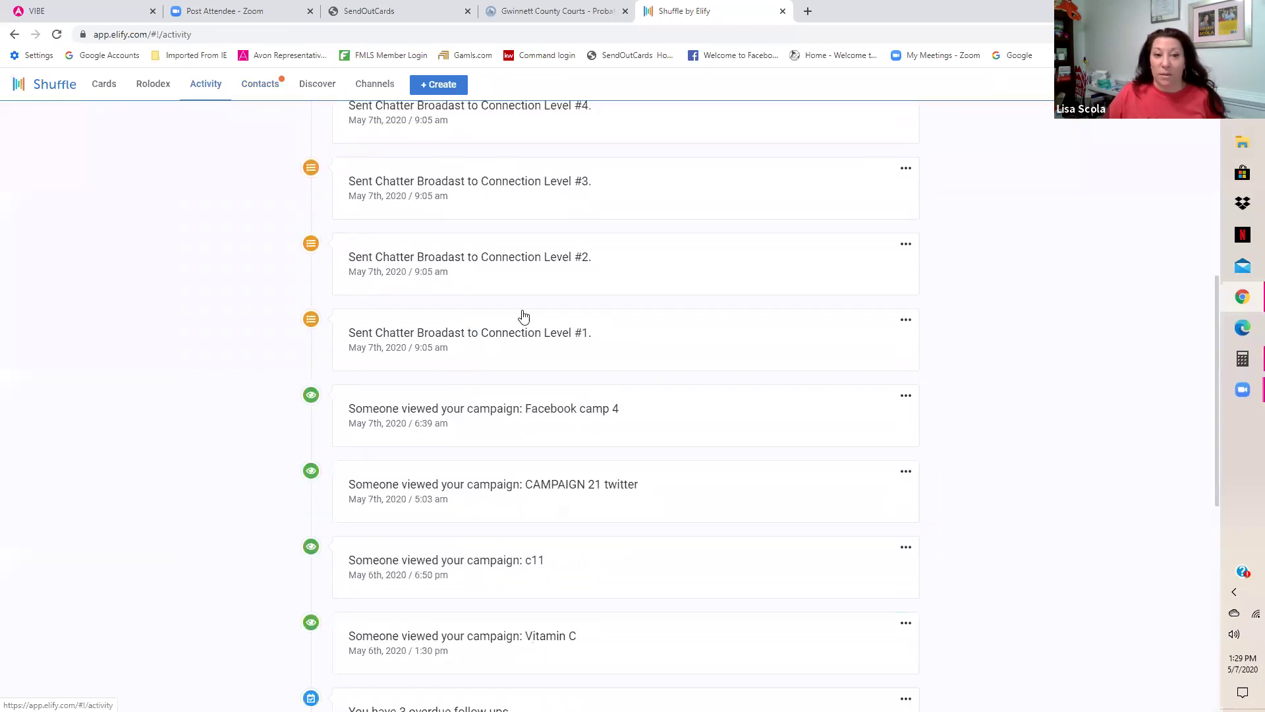
pyautogui.scroll(1, 531, 295)
pyautogui.scroll(4, 533, 295)
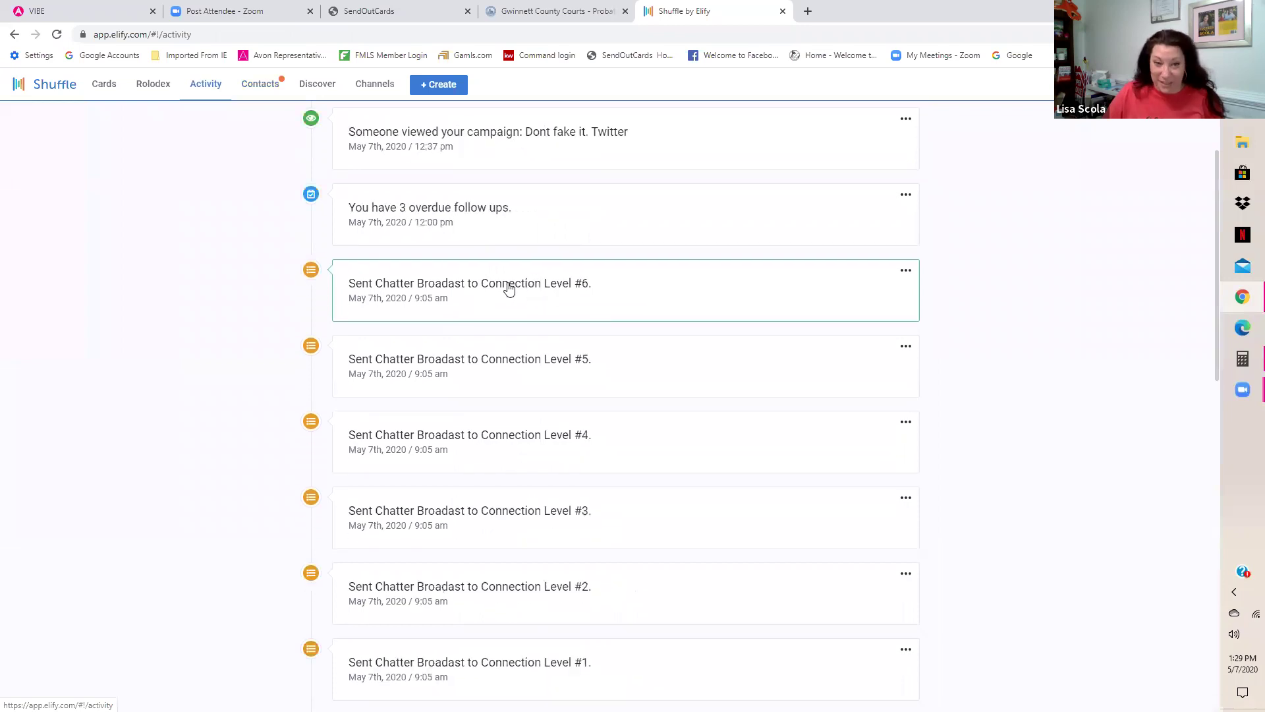
pyautogui.scroll(-4, 685, 310)
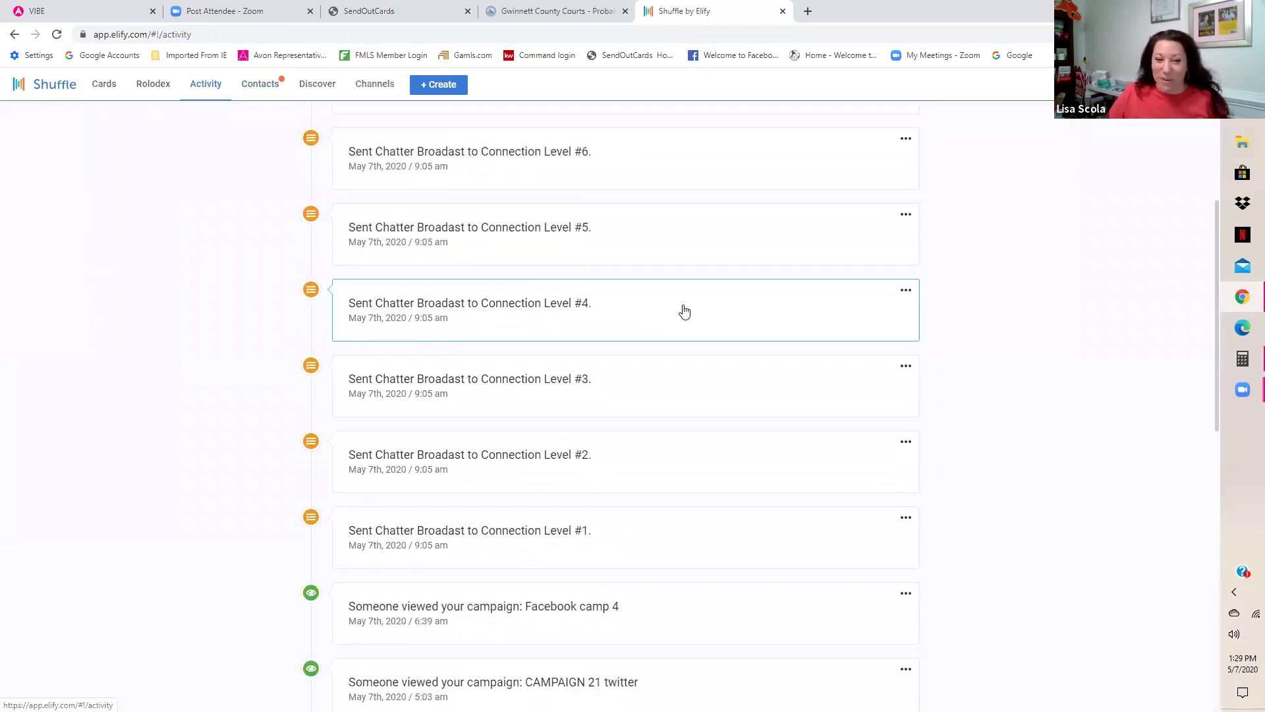
pyautogui.scroll(-1, 481, 462)
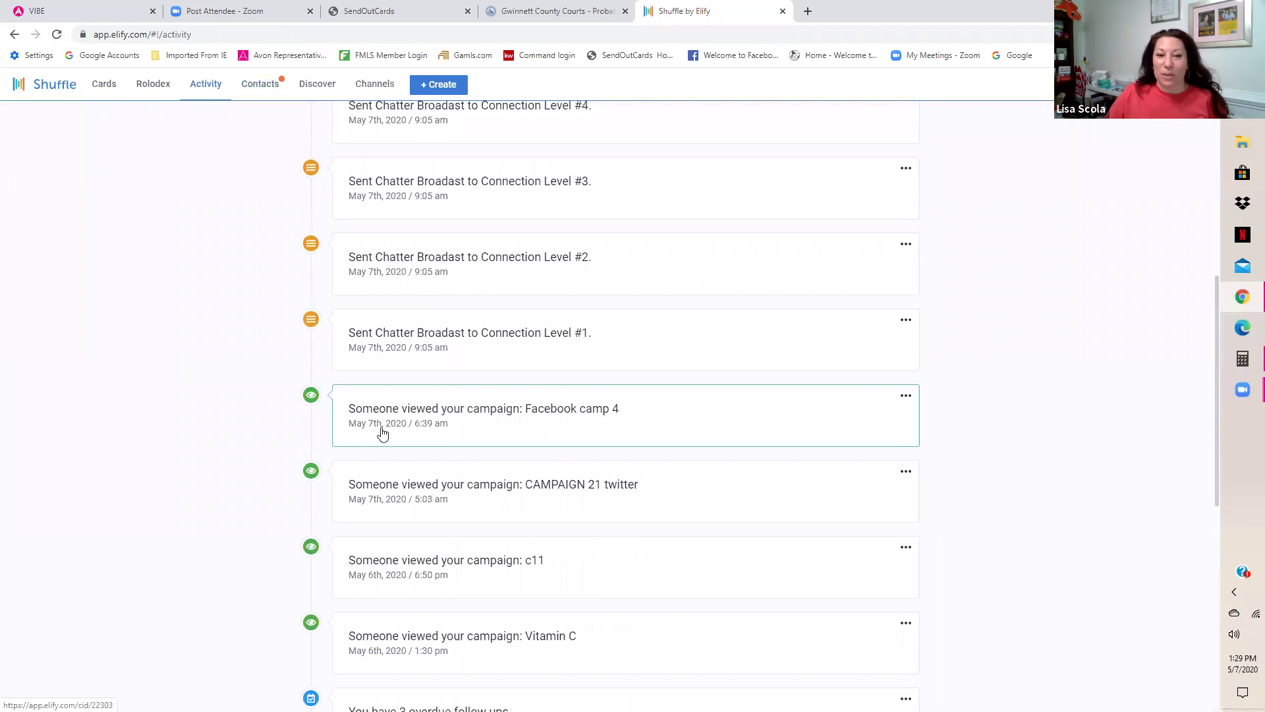
pyautogui.scroll(-2, 389, 432)
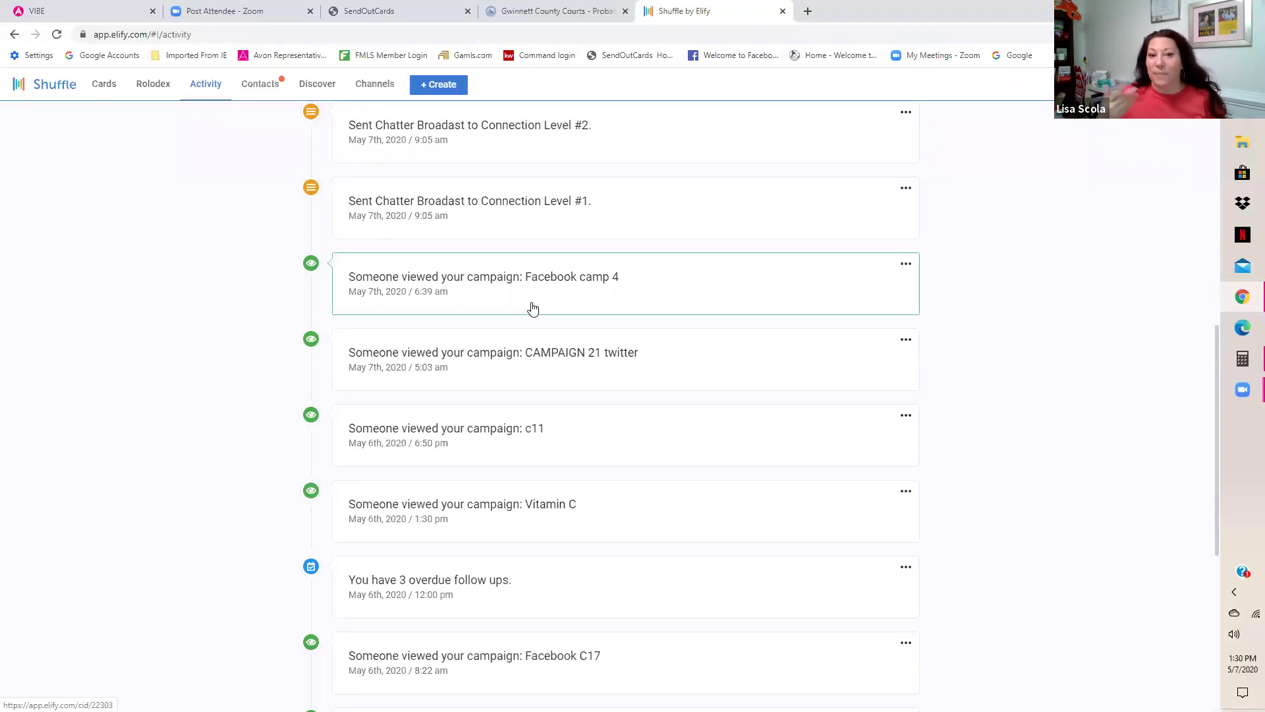
pyautogui.scroll(8, 533, 308)
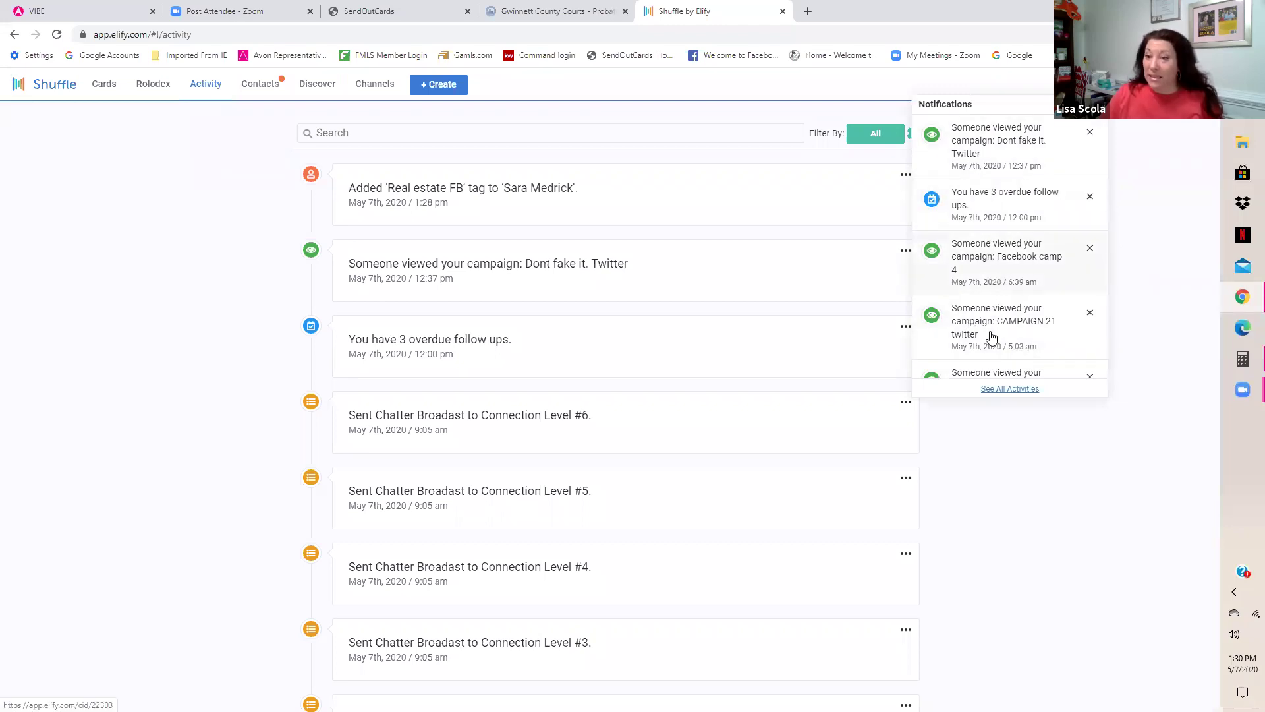
# - Look through the older campaign view notifications and close the notification list
pyautogui.scroll(-8, 988, 298)
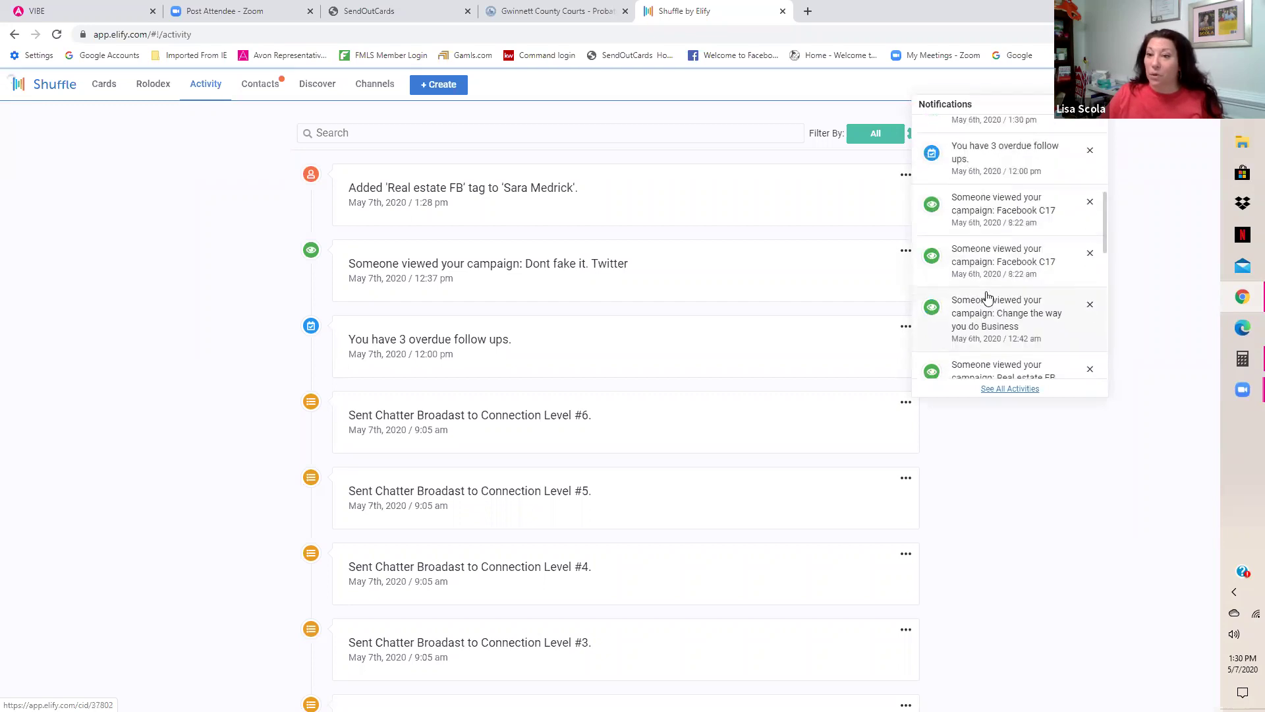
pyautogui.scroll(-10, 988, 298)
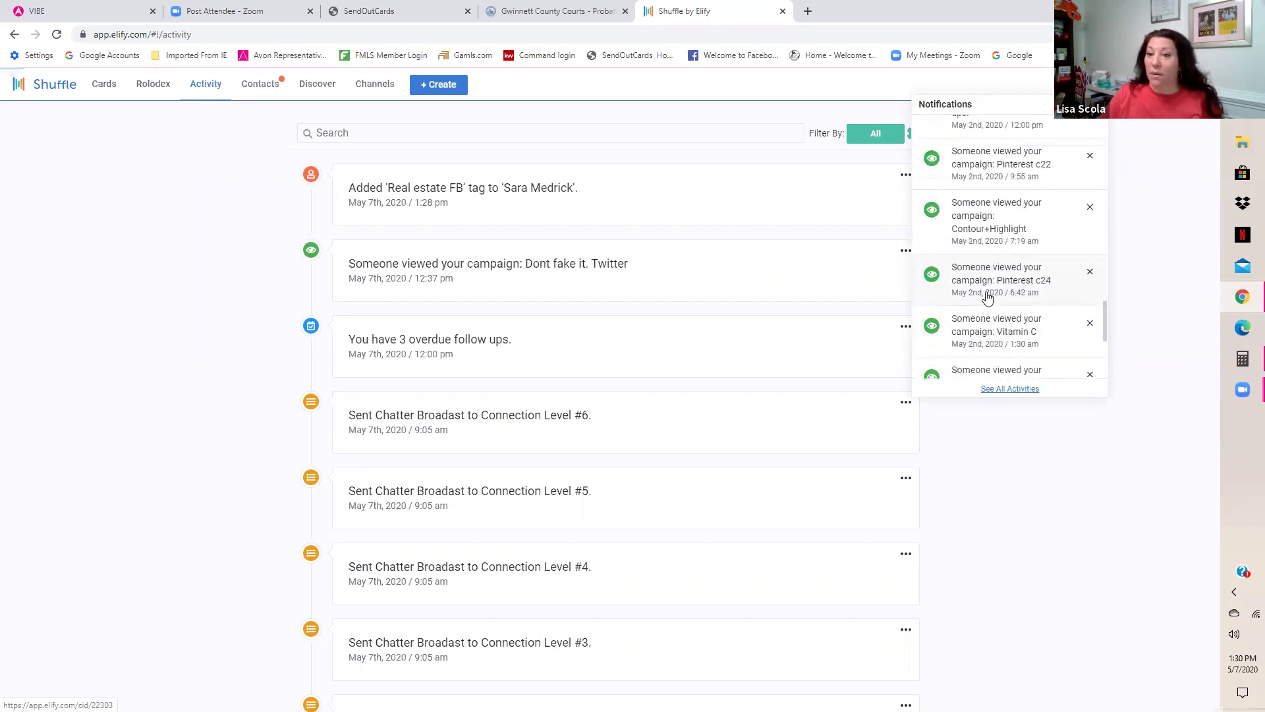
pyautogui.click(989, 453)
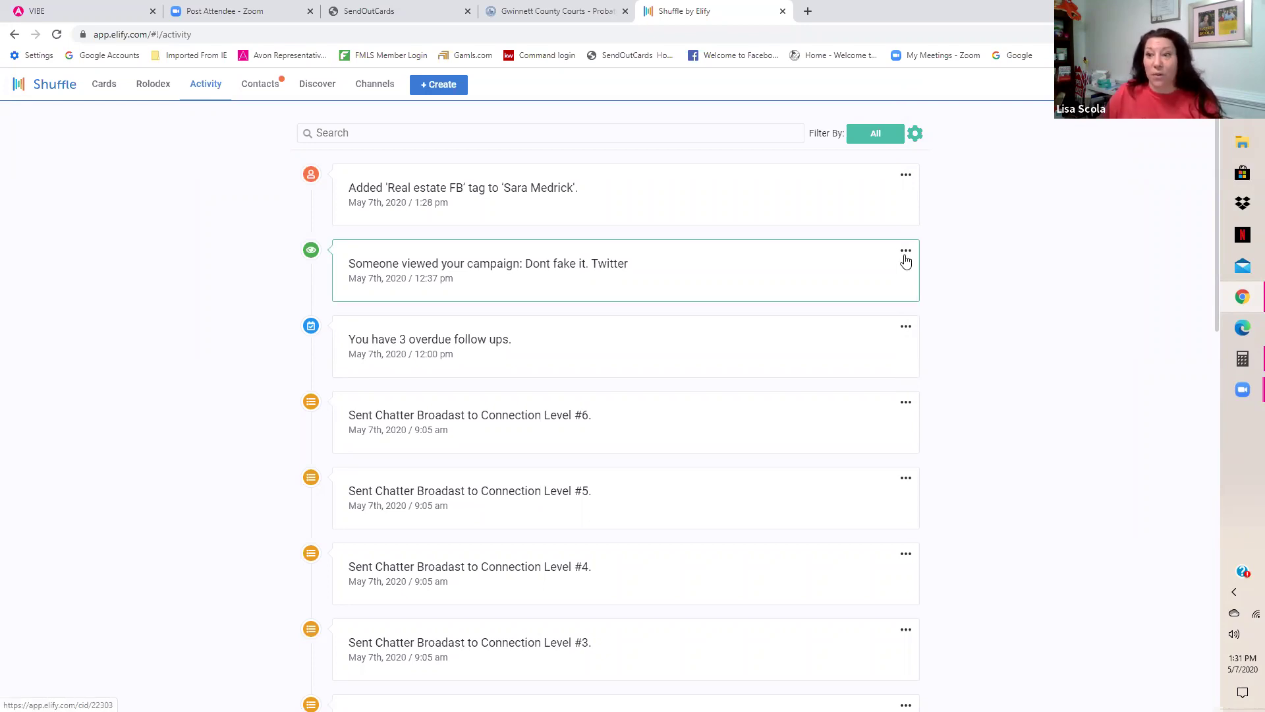
# - Open the Discover section on its connection suggestions
pyautogui.click(322, 88)
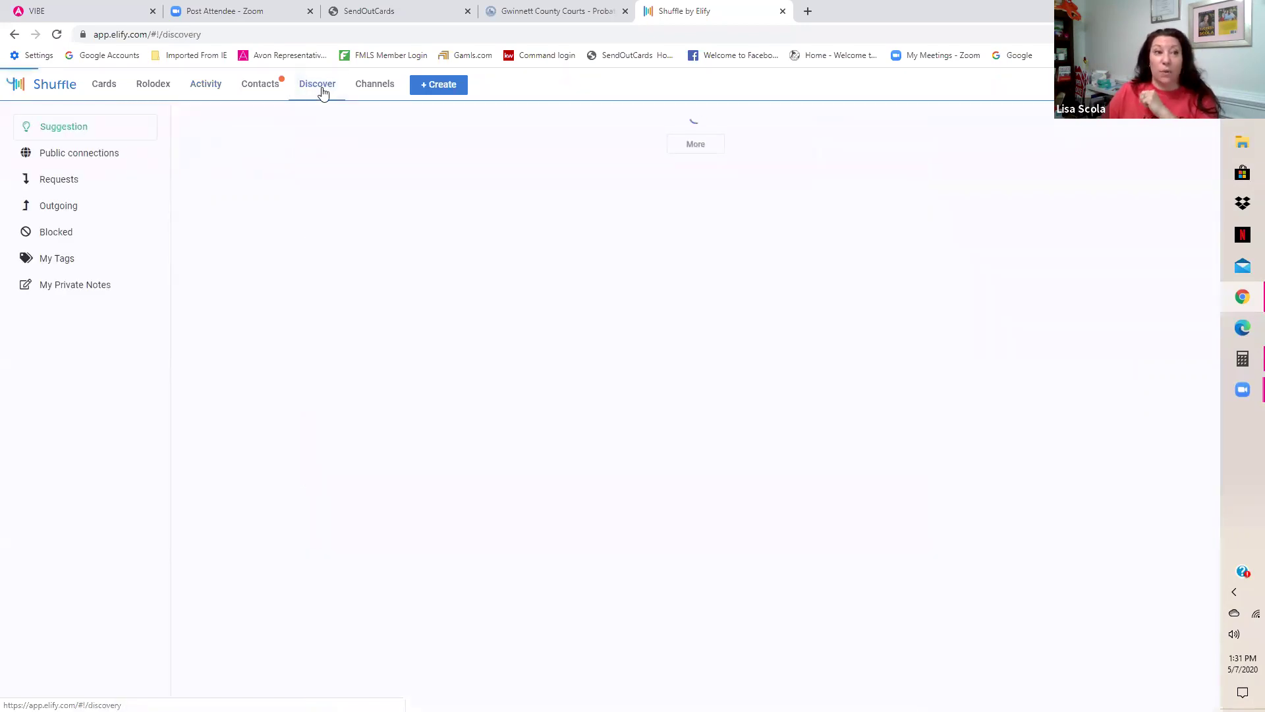